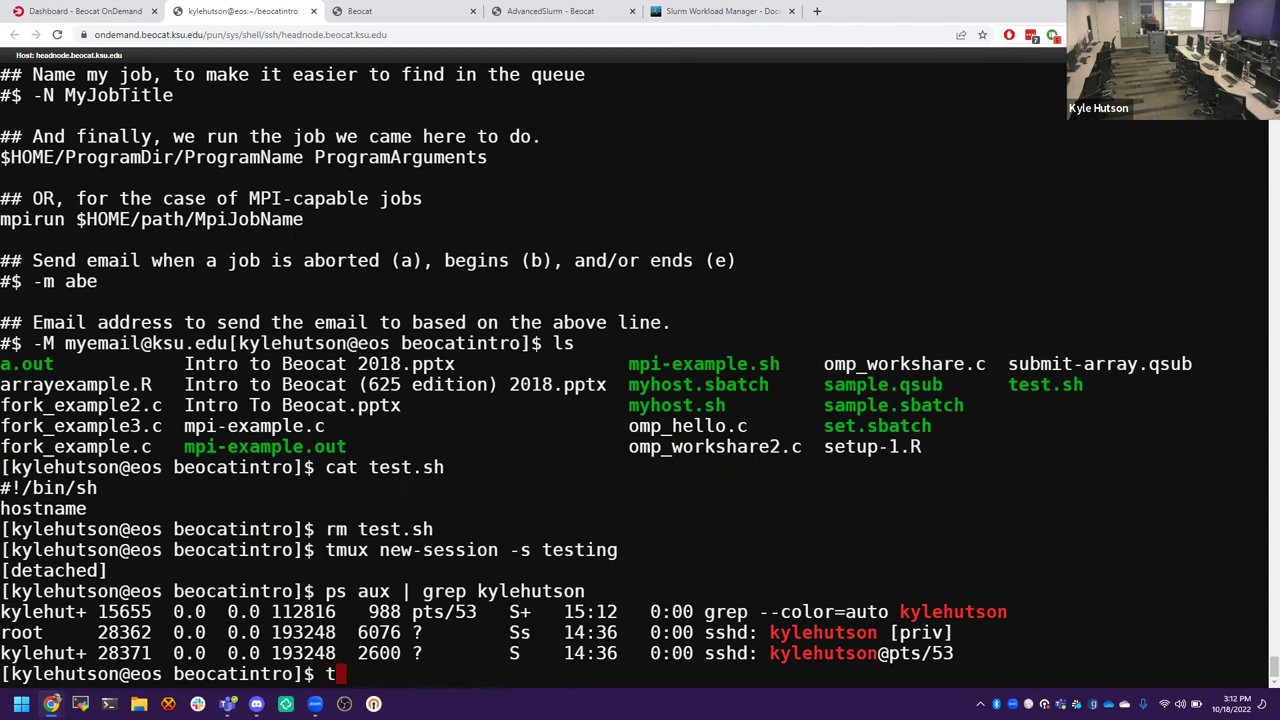
Step: Reattach to the tmux session "testing" with tmux attach -t testing, and detach from it again
type("attach")
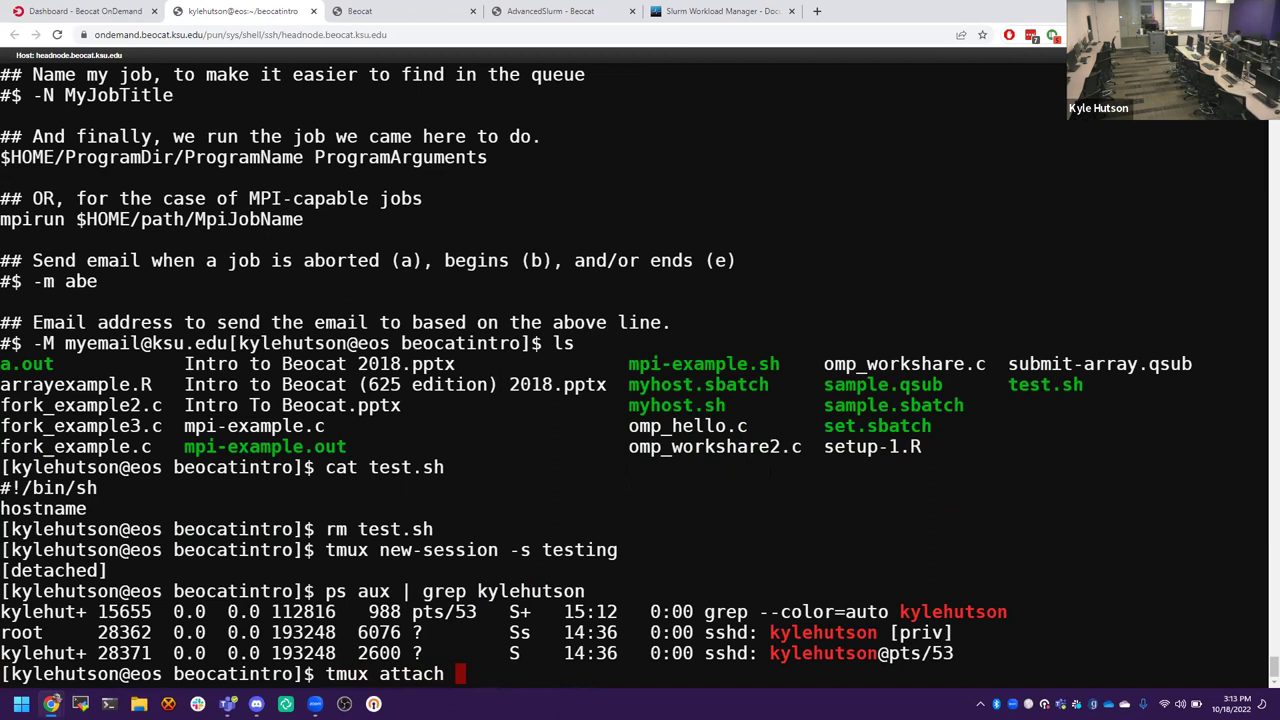
type("-t testing")
key("Return")
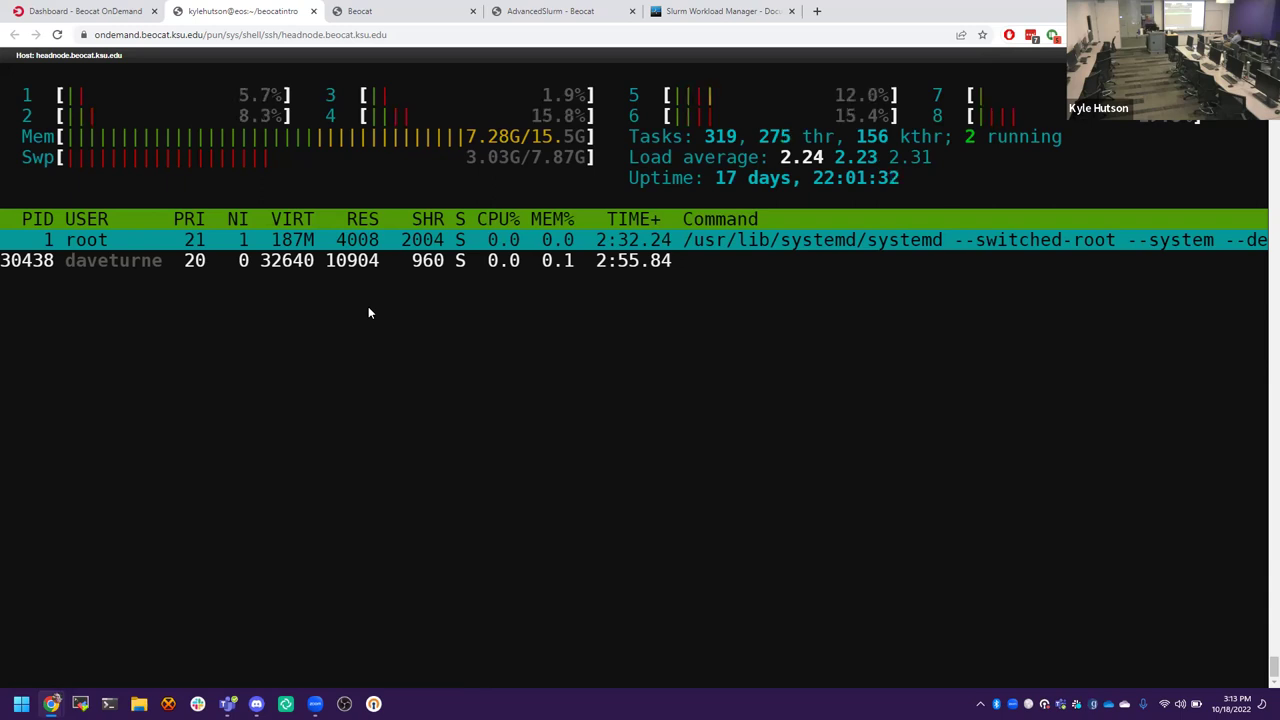
key("ctrl+b")
key("d")
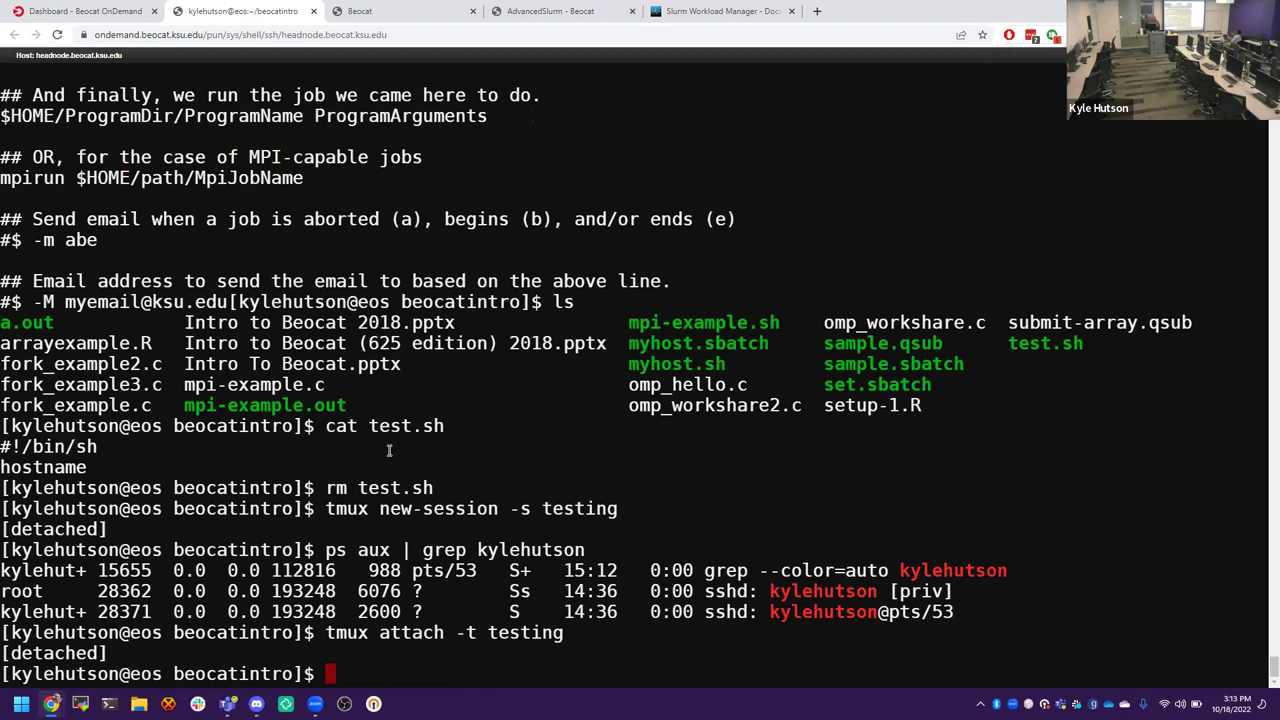
Step: Switch to MobaXterm, launch the saved headnode.beocat.ksu.edu session from the K-State folder, and maximize the window
key("alt+Tab")
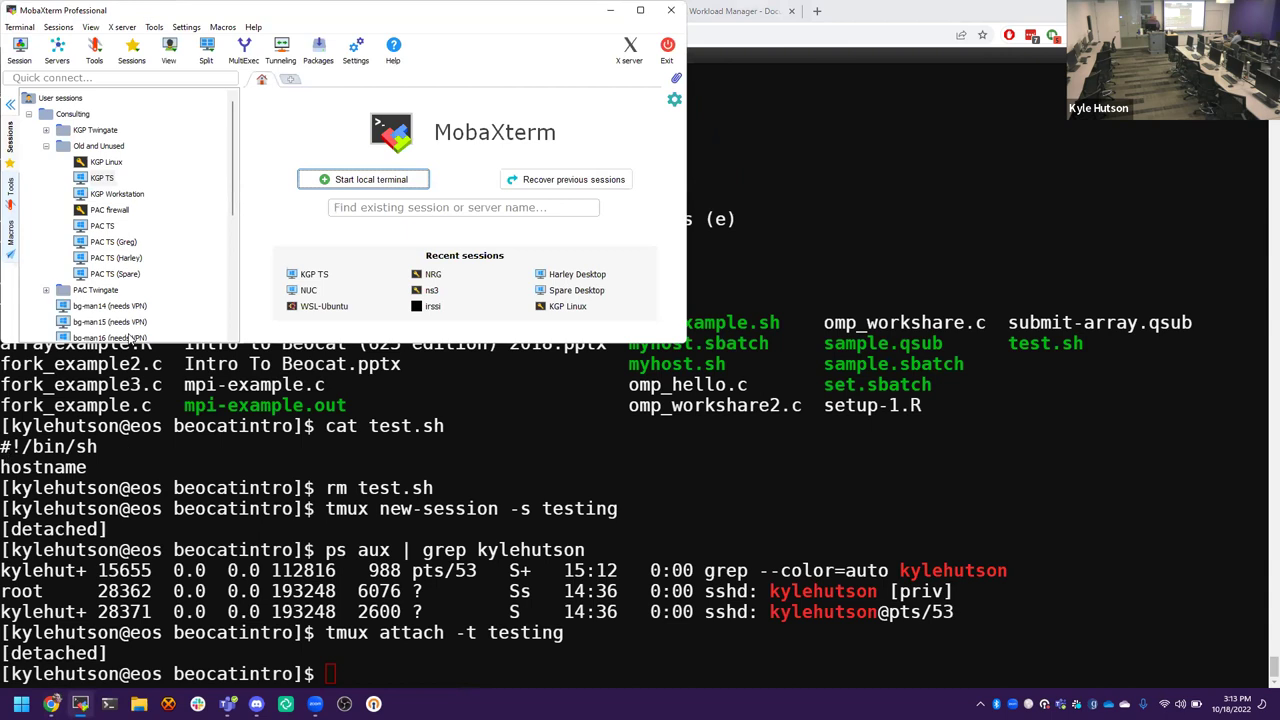
scroll(138, 290, "down", 5)
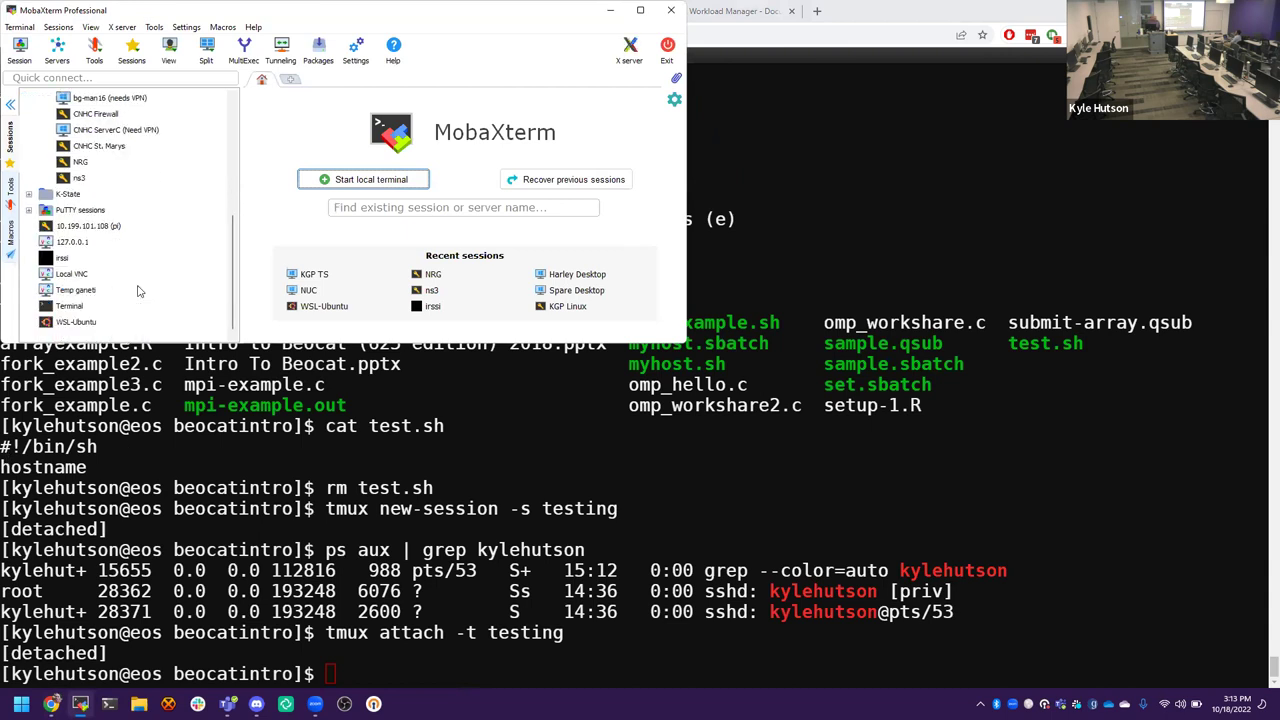
left_click(28, 193)
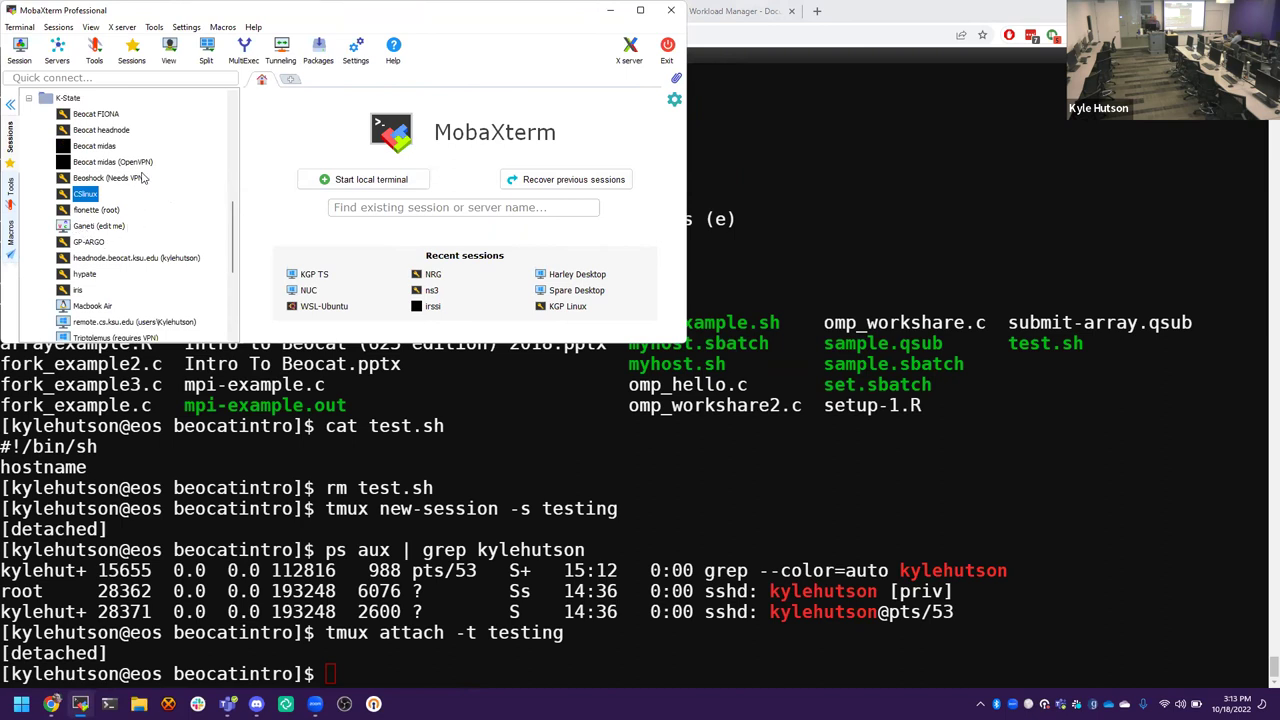
mouse_move(148, 181)
mouse_move(128, 231)
double_click(128, 259)
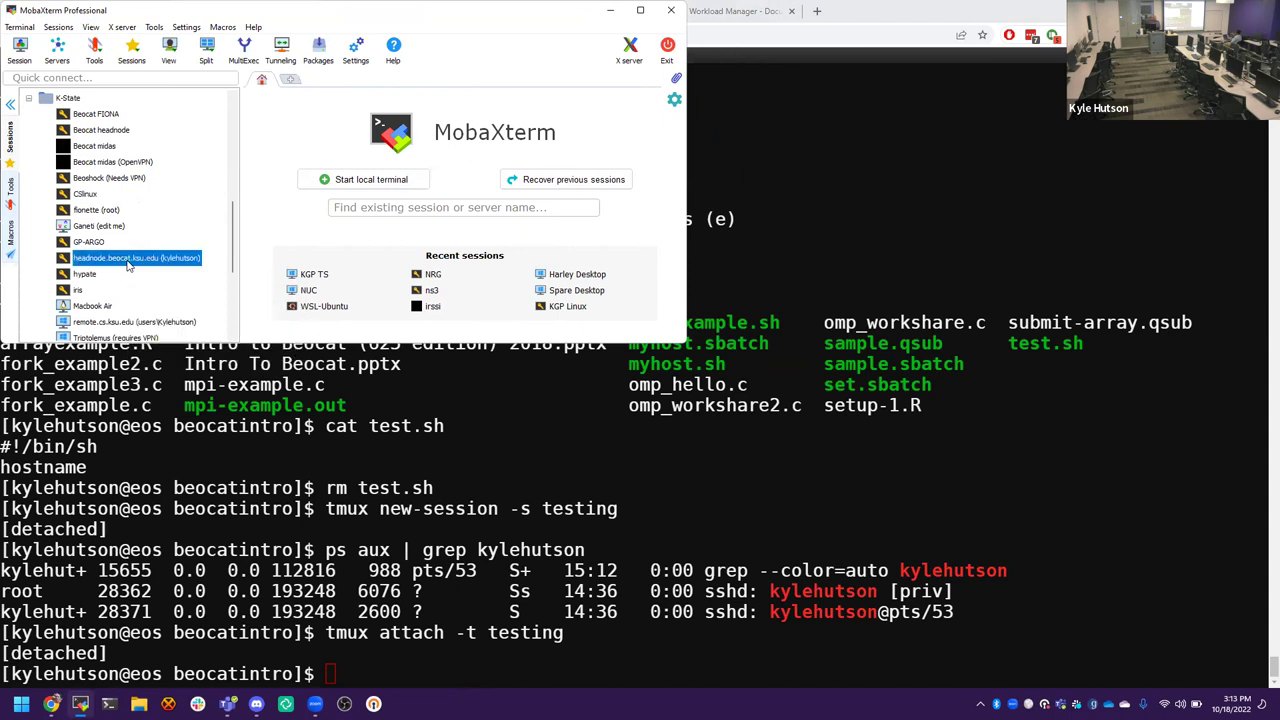
left_click(640, 10)
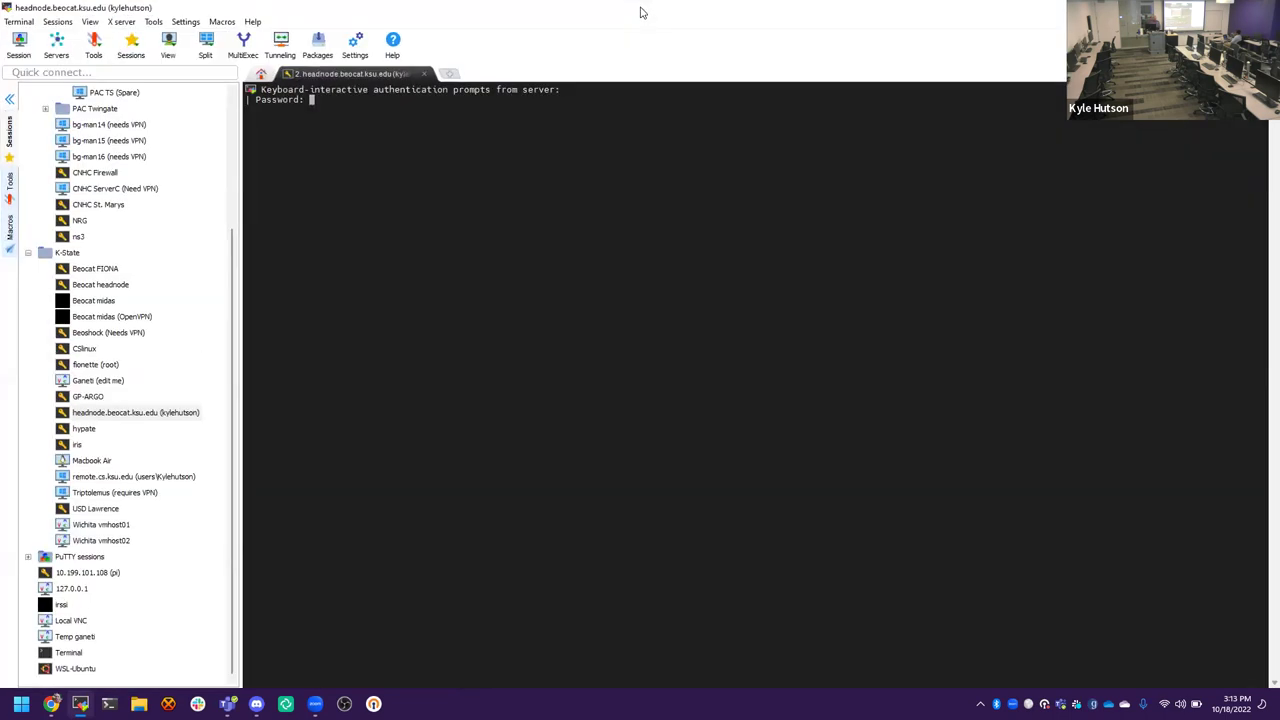
Step: Log in to the headnode with the account password and choose option 1, Duo Push, for the two-factor login
triple_click(474, 206)
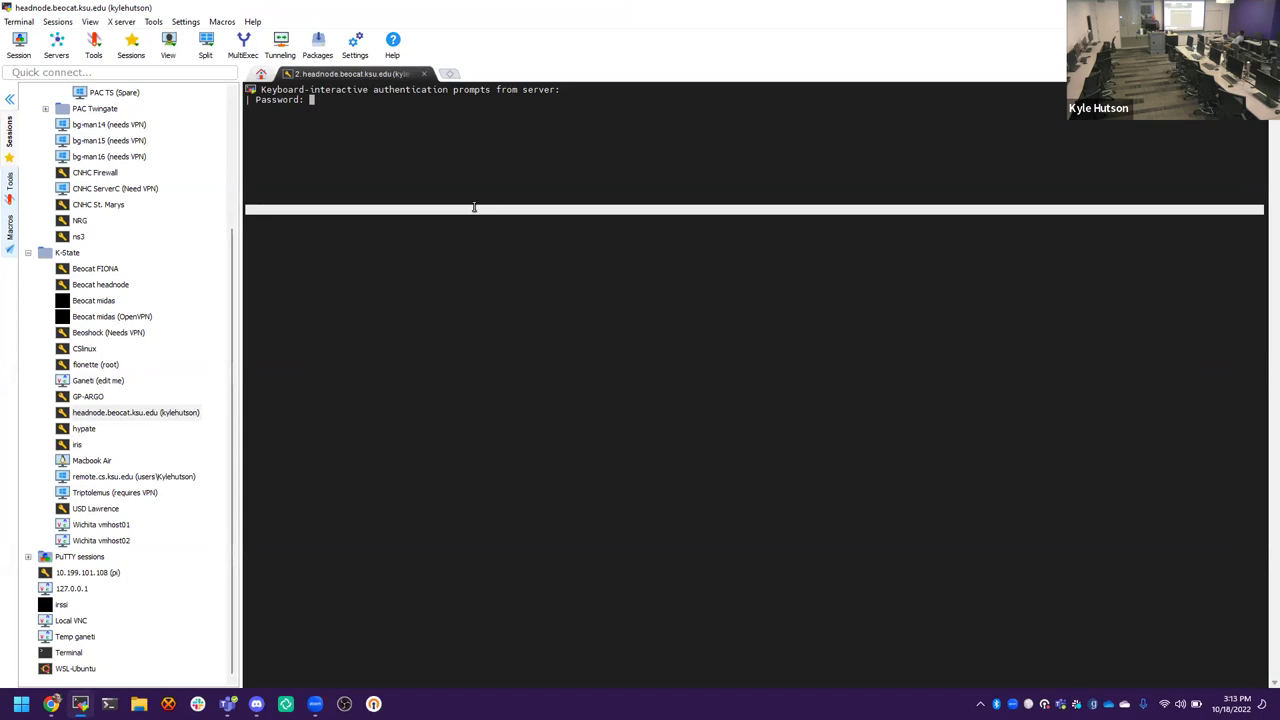
key("Return")
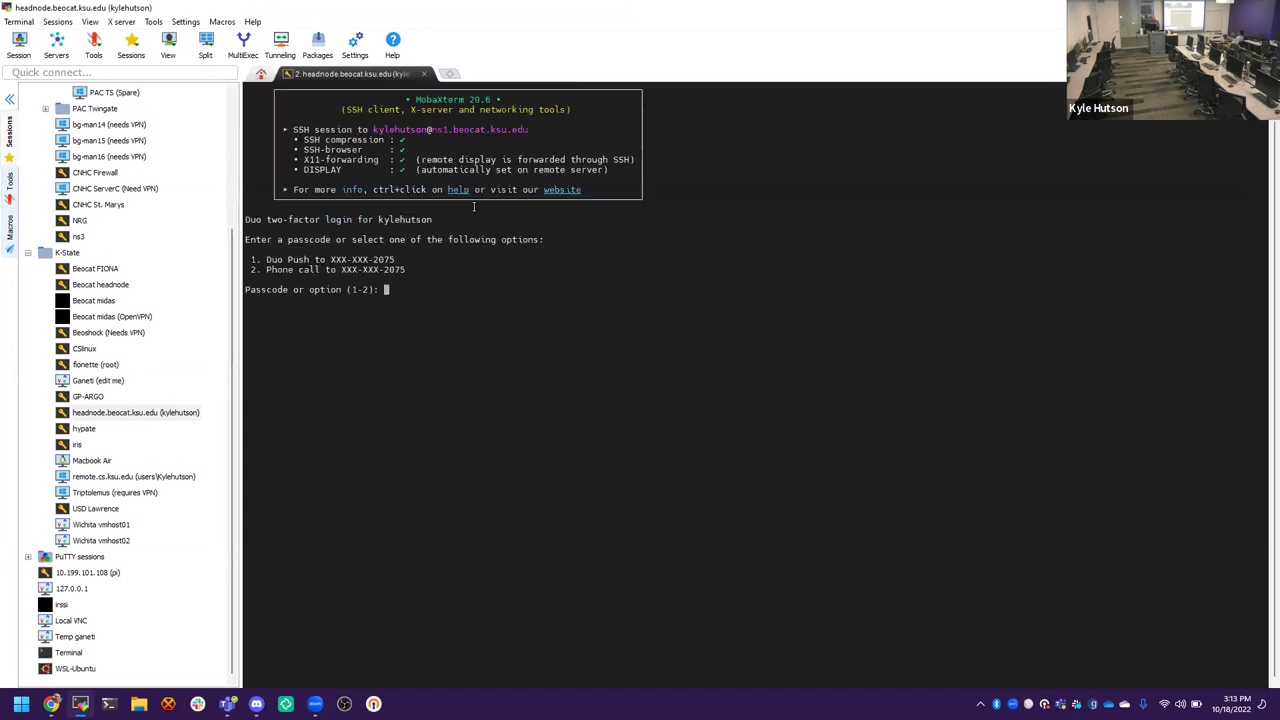
type("1")
key("Return")
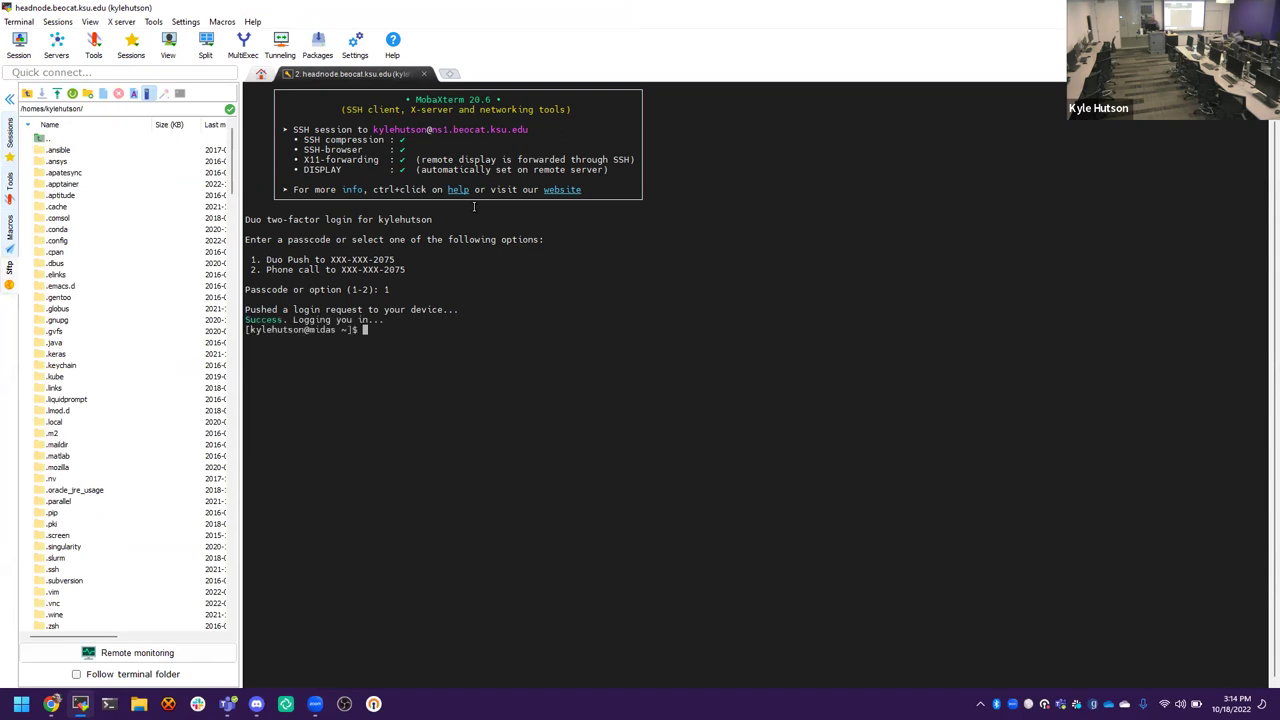
Step: Enlarge the terminal text and list the tmux sessions on midas with tmux list-sessions
scroll(474, 207, "up", 5, "ctrl")
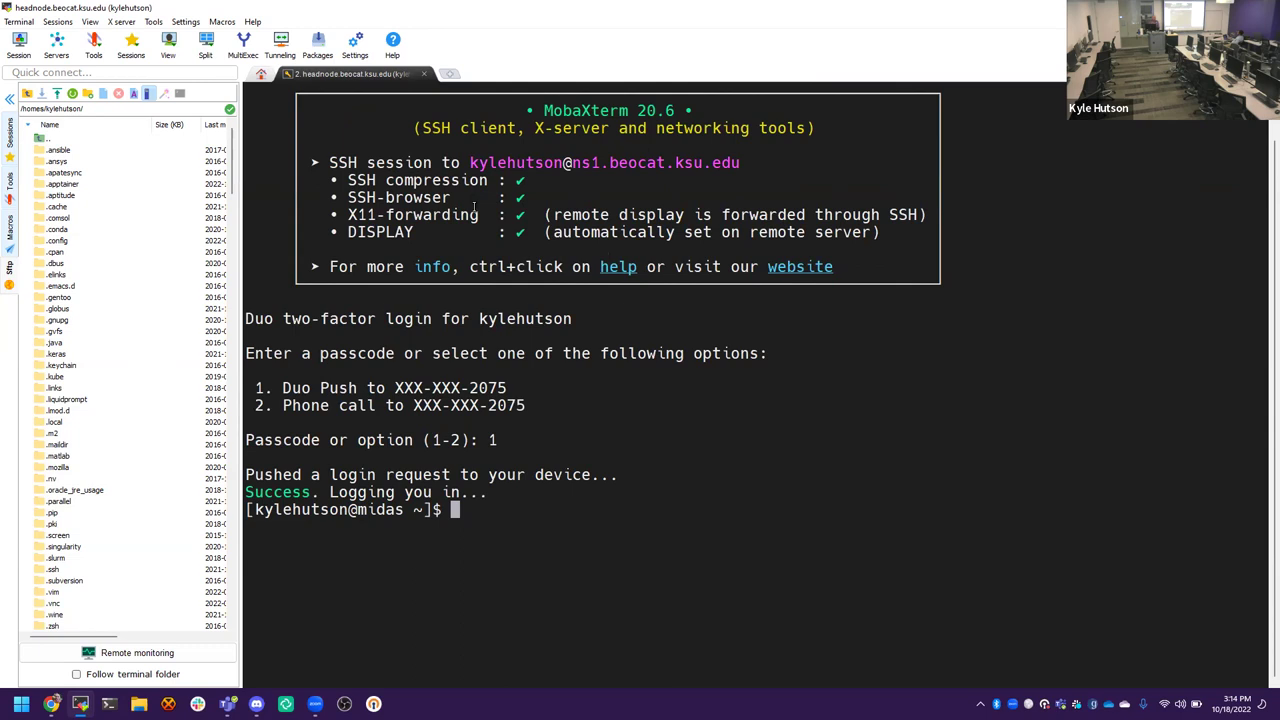
type("tmux list-sessino")
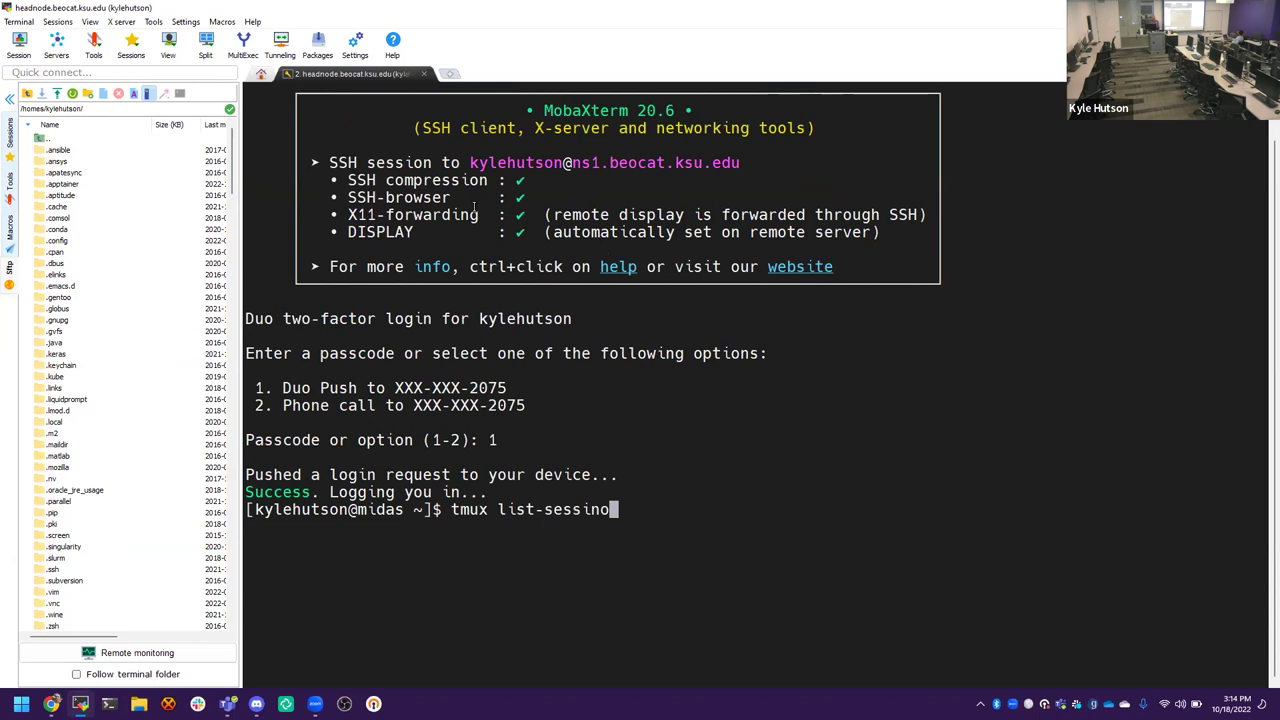
key("BackSpace")
key("BackSpace")
key("BackSpace")
type("ions")
key("Return")
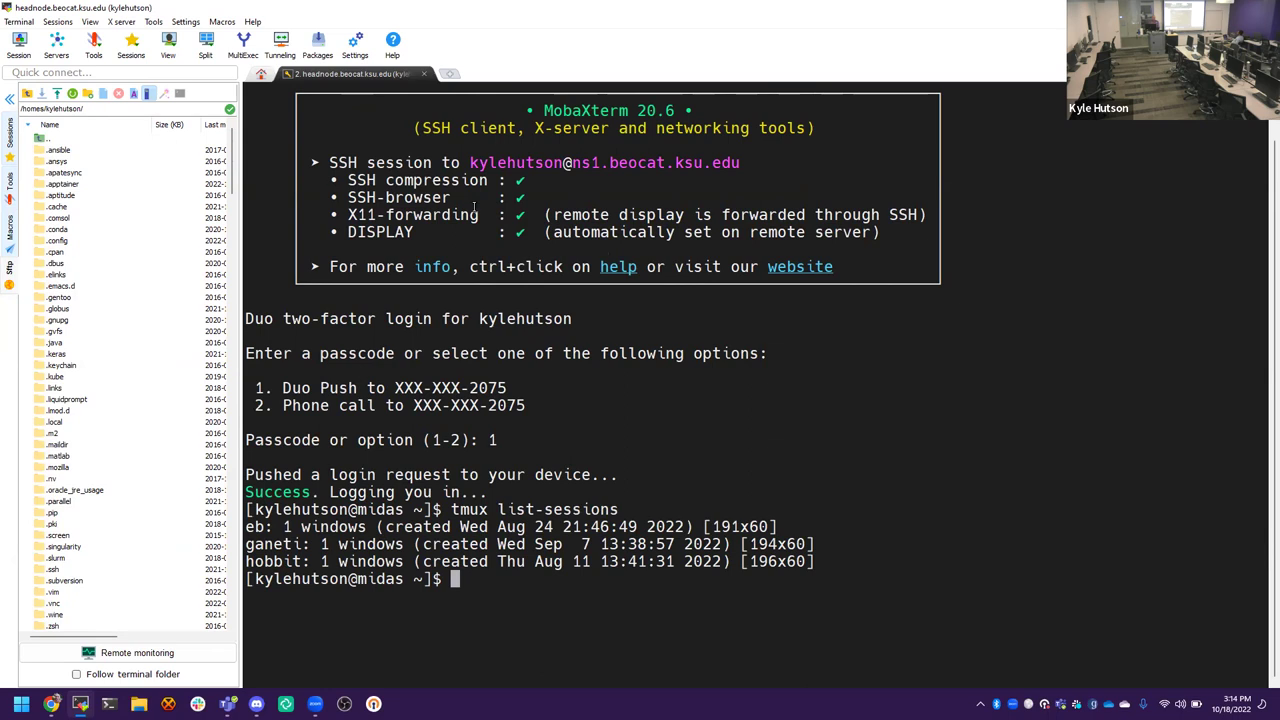
Step: Connect to eos over SSH and list the tmux sessions on that host
type("ssh eos")
key("Return")
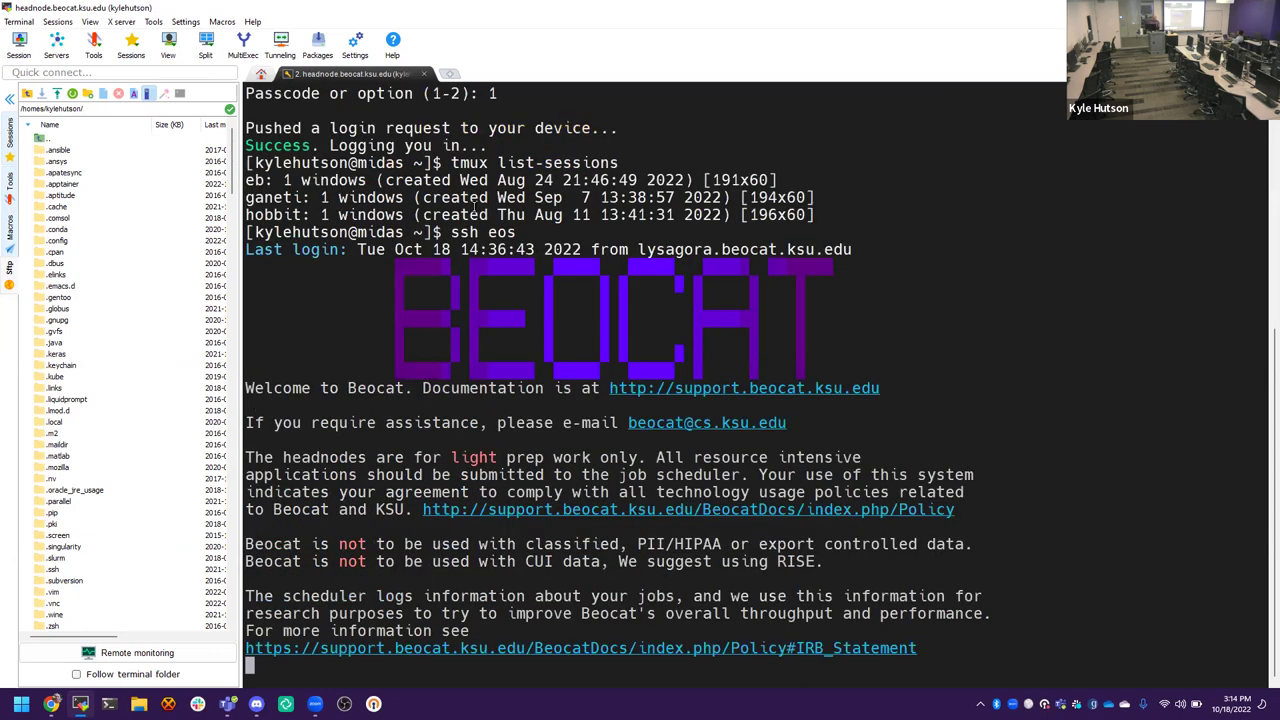
type("tmux list-")
type("session")
type("s")
key("Return")
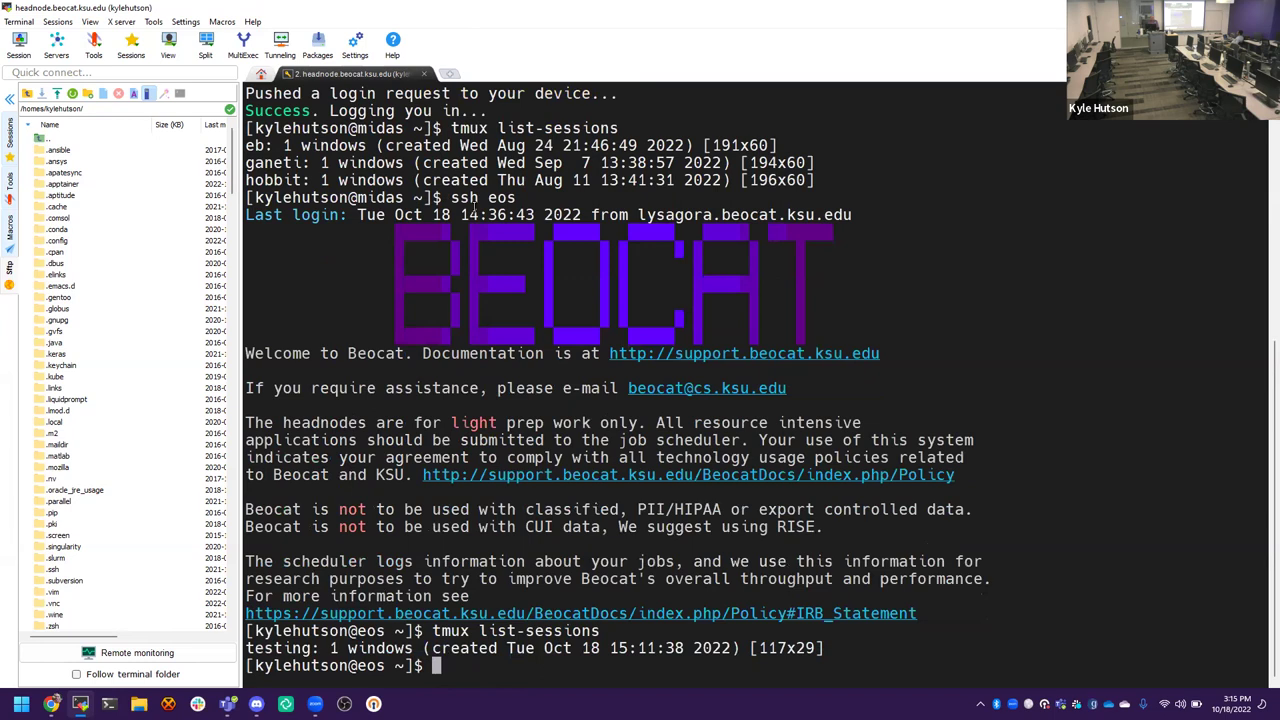
Step: Attach this eos terminal to the running session with tmux attach -t testing
type("tmux attach -=")
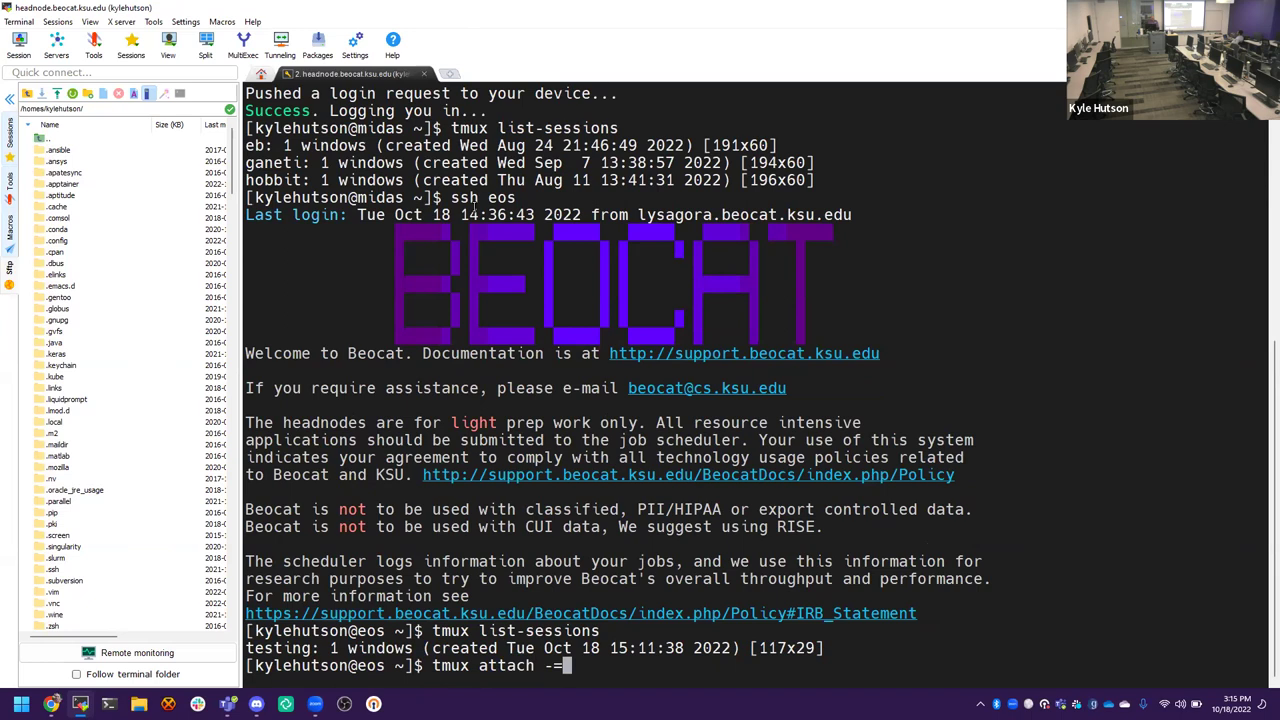
key("BackSpace")
type("t testing")
key("Return")
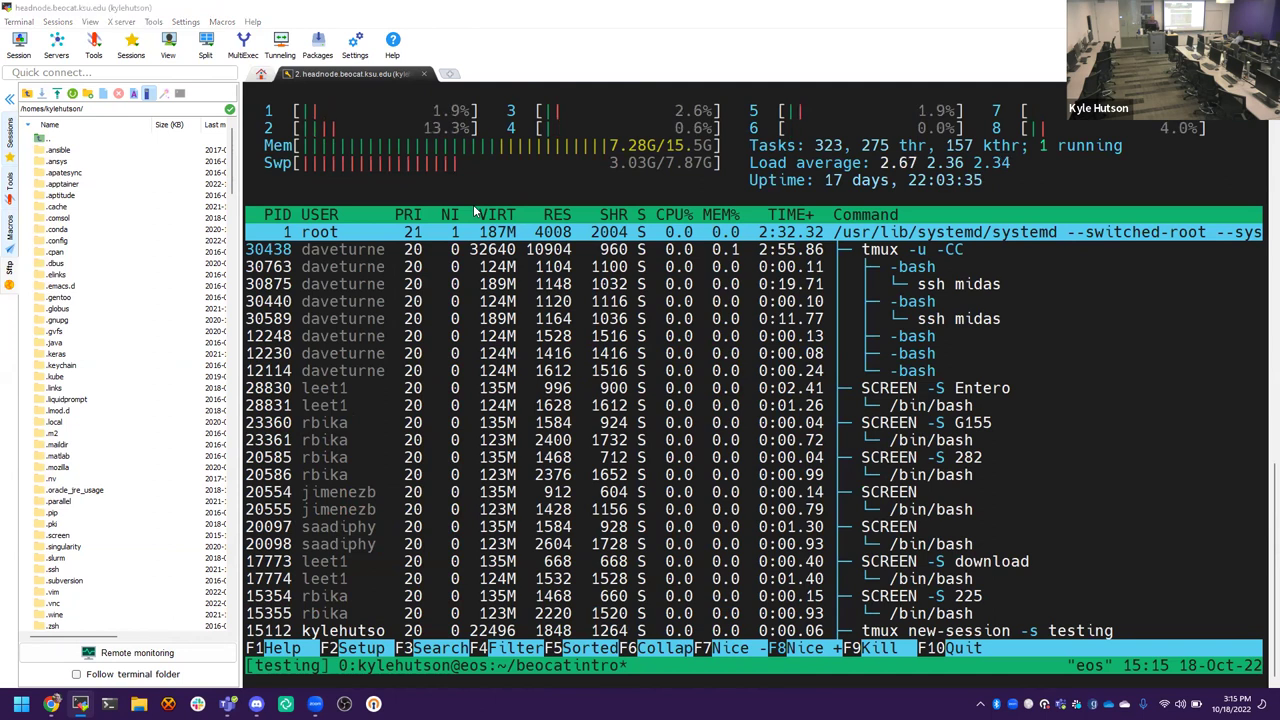
Step: Switch to the Chrome terminal, attach it to the tmux session "testing" as well, and compare it with the view in MobaXterm
key("alt+Tab")
type("tmux at")
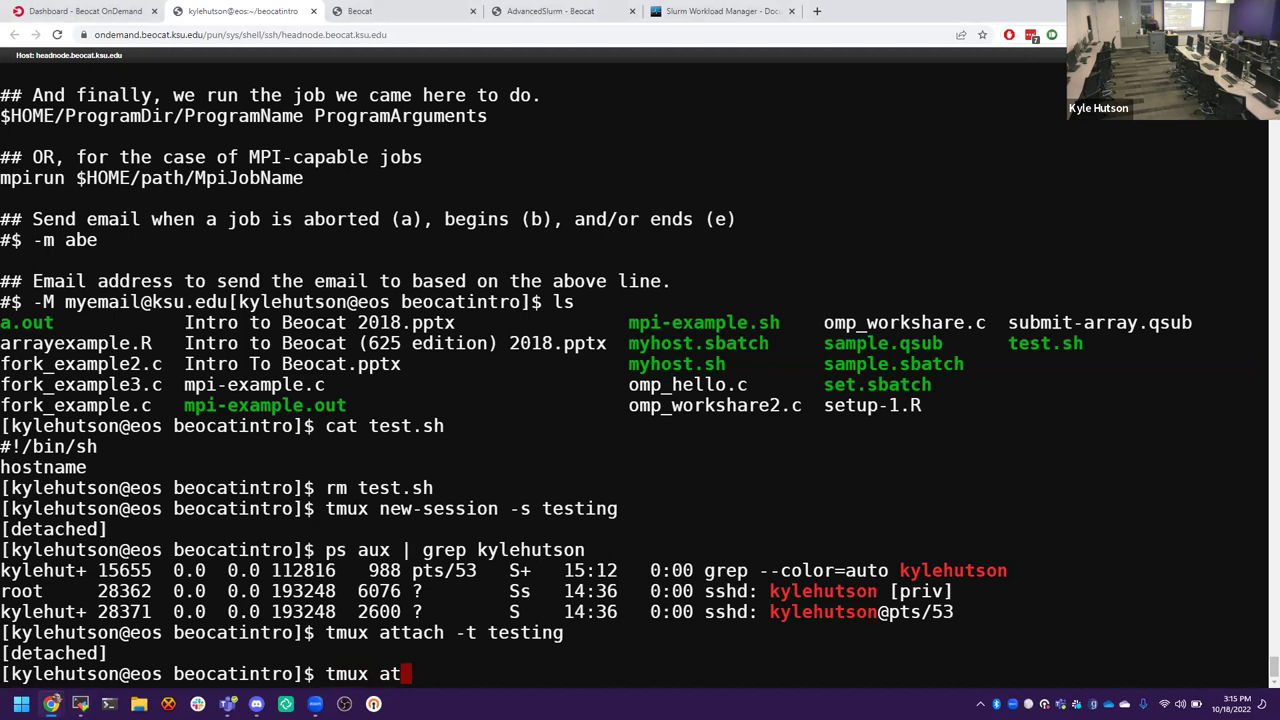
type("tach -t testing")
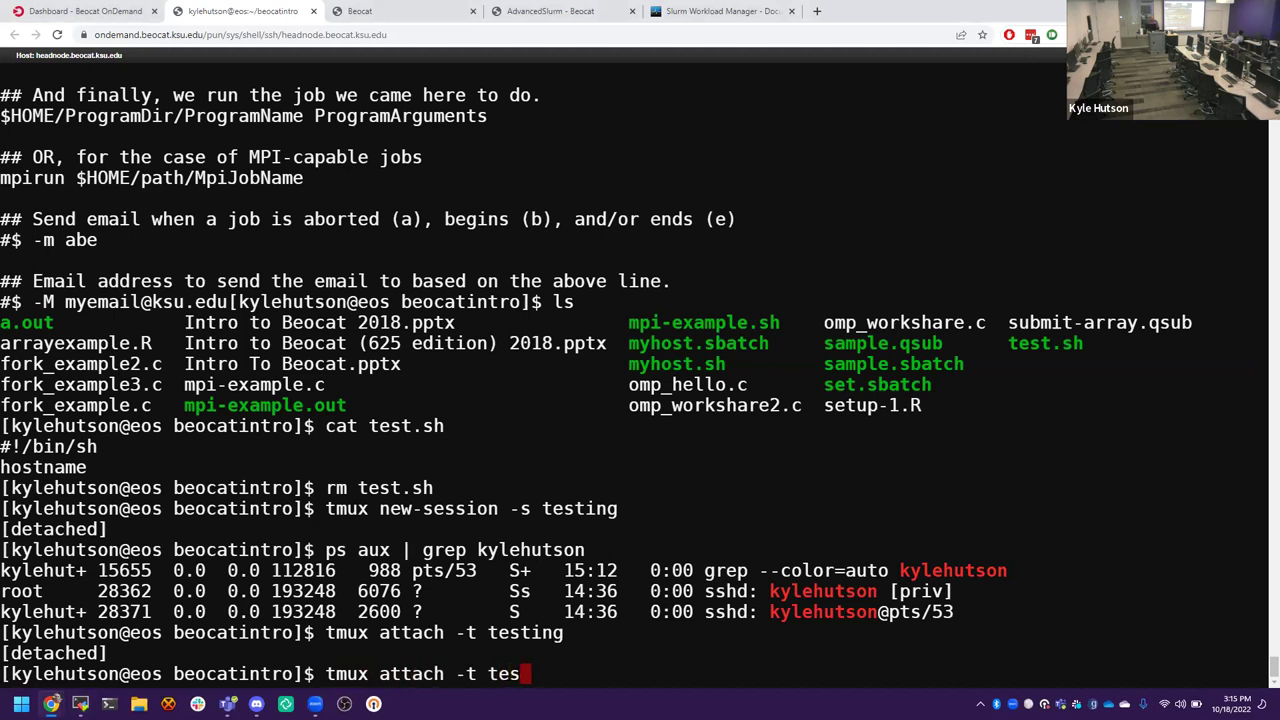
key("Return")
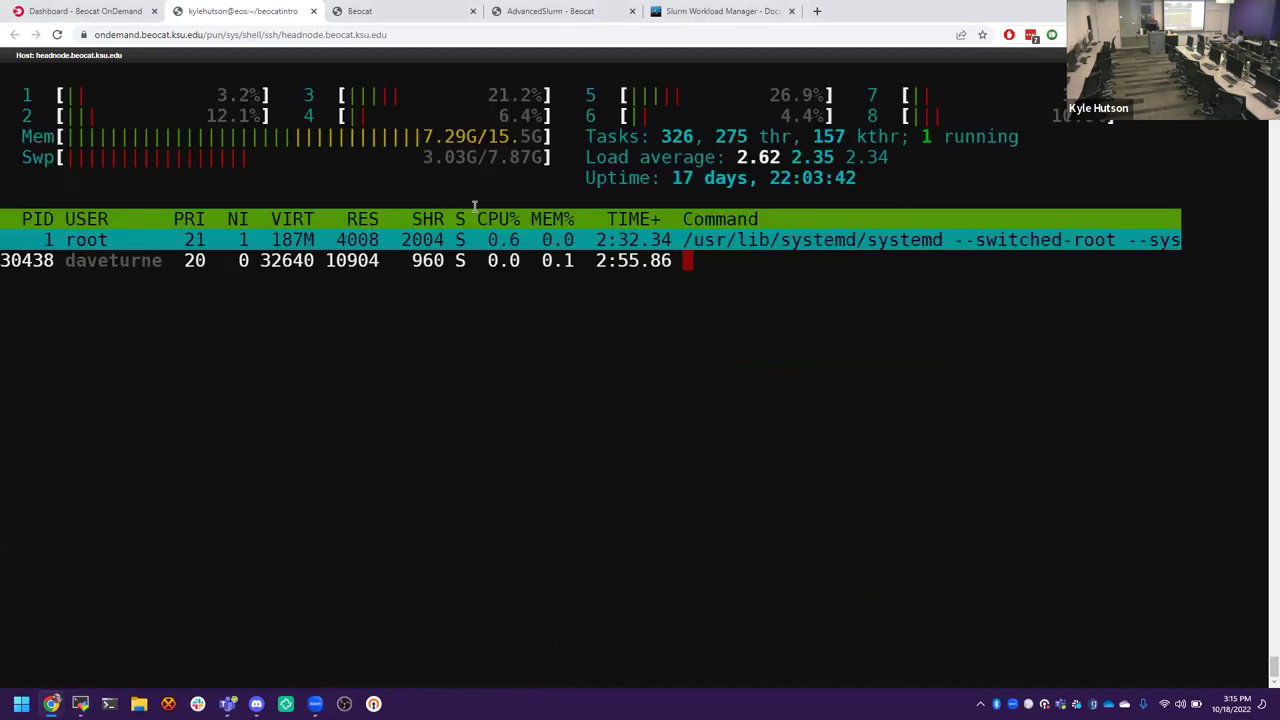
key("alt+Tab")
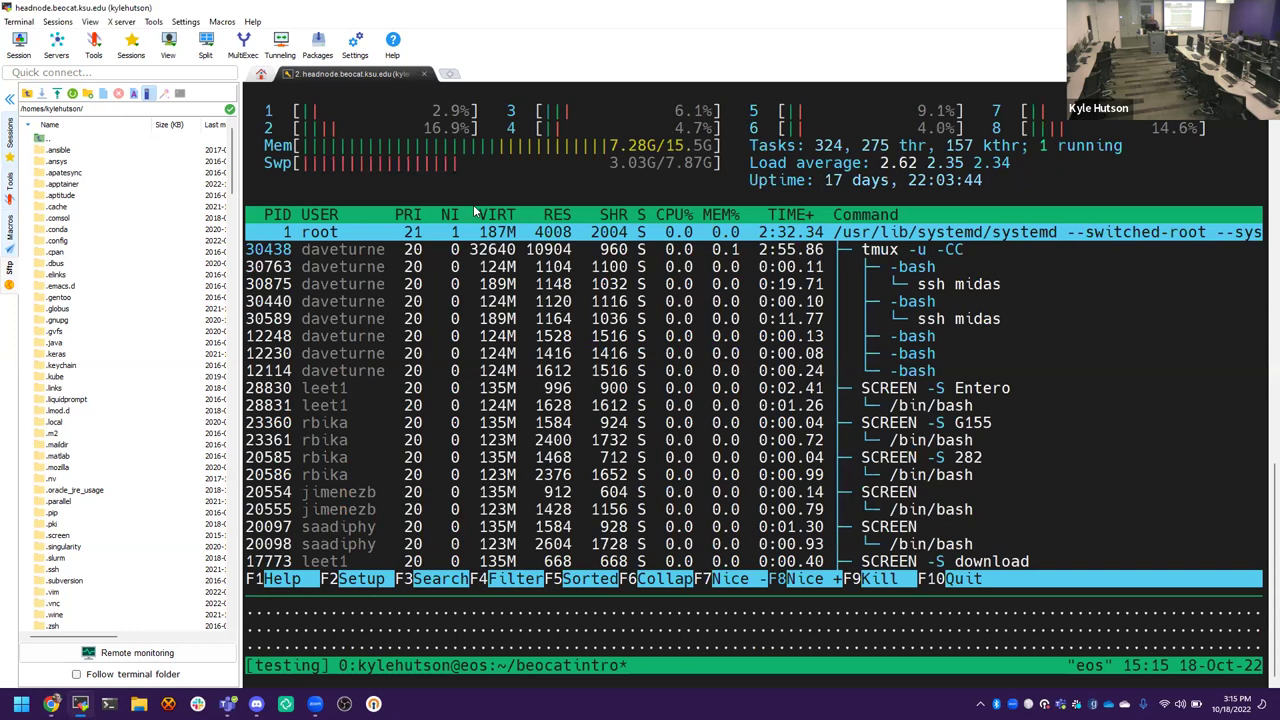
key("alt+Tab")
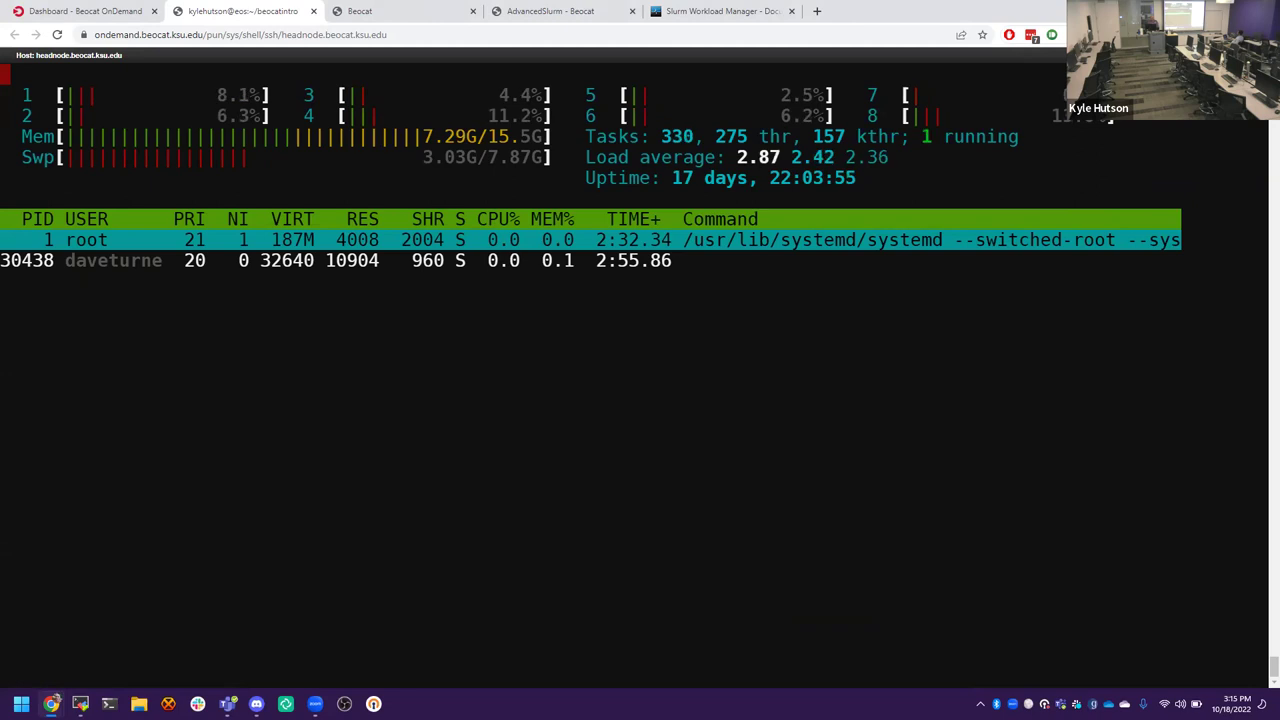
Step: Switch to MobaXterm, detach from the testing session, and close the SSH connection to eos
key("alt+Tab")
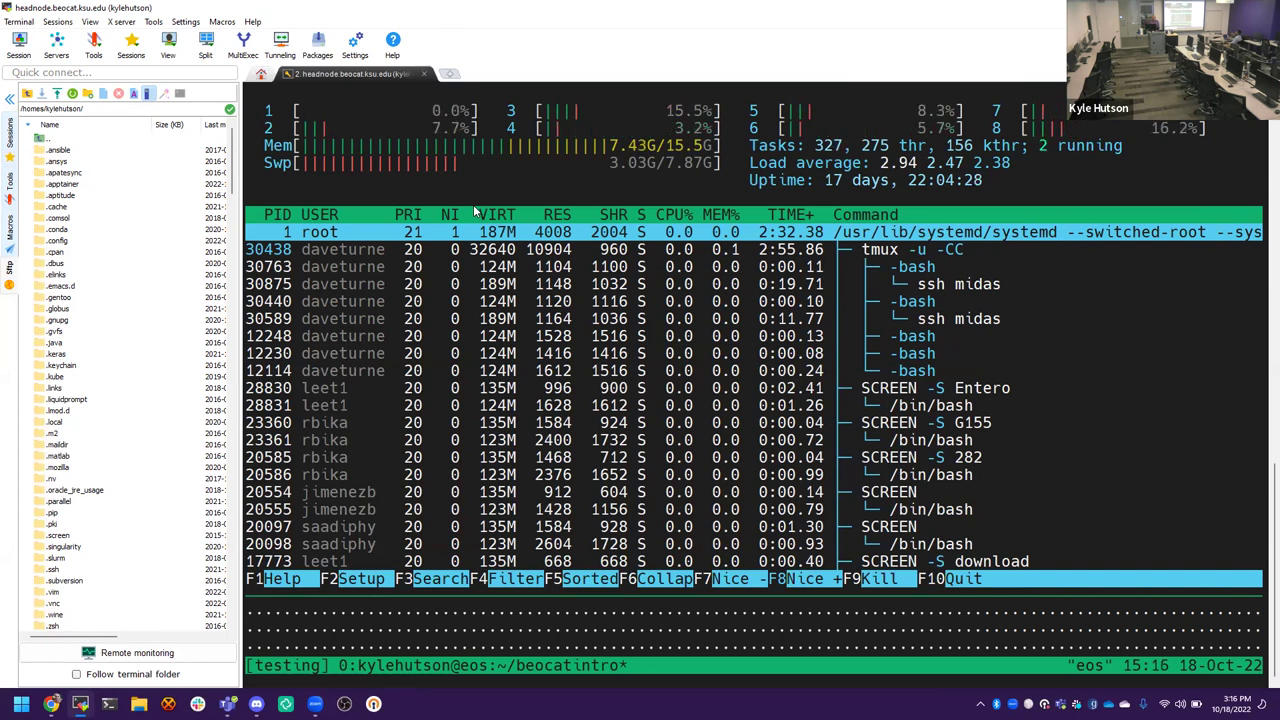
key("ctrl+b")
key("d")
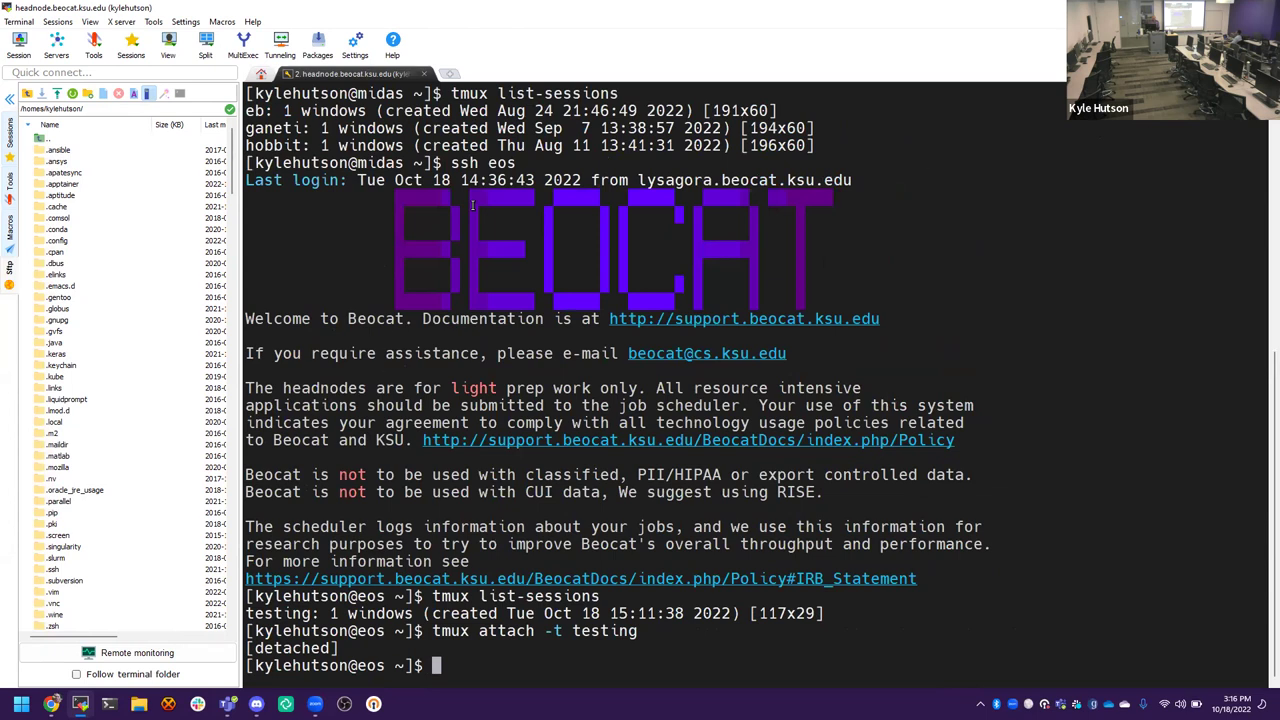
key("ctrl+d")
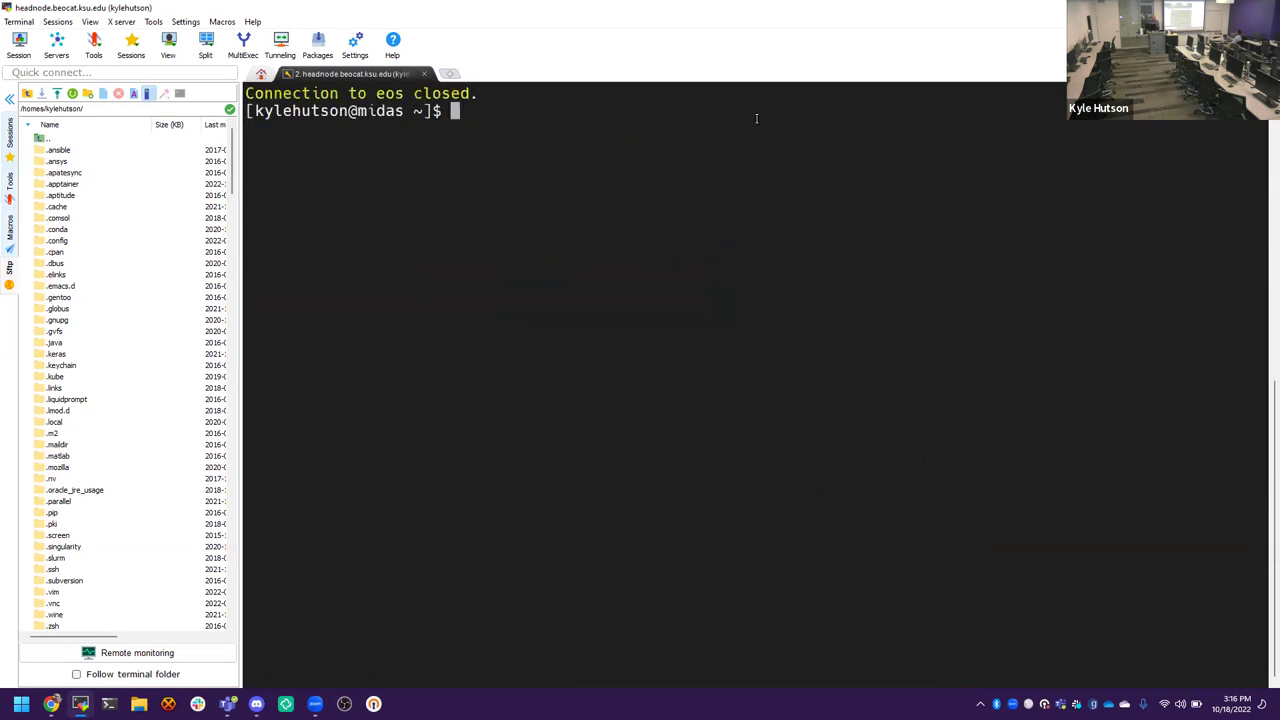
Step: Switch to the Chrome terminal, quit htop, and end the testing tmux session with exit
key("alt+Tab")
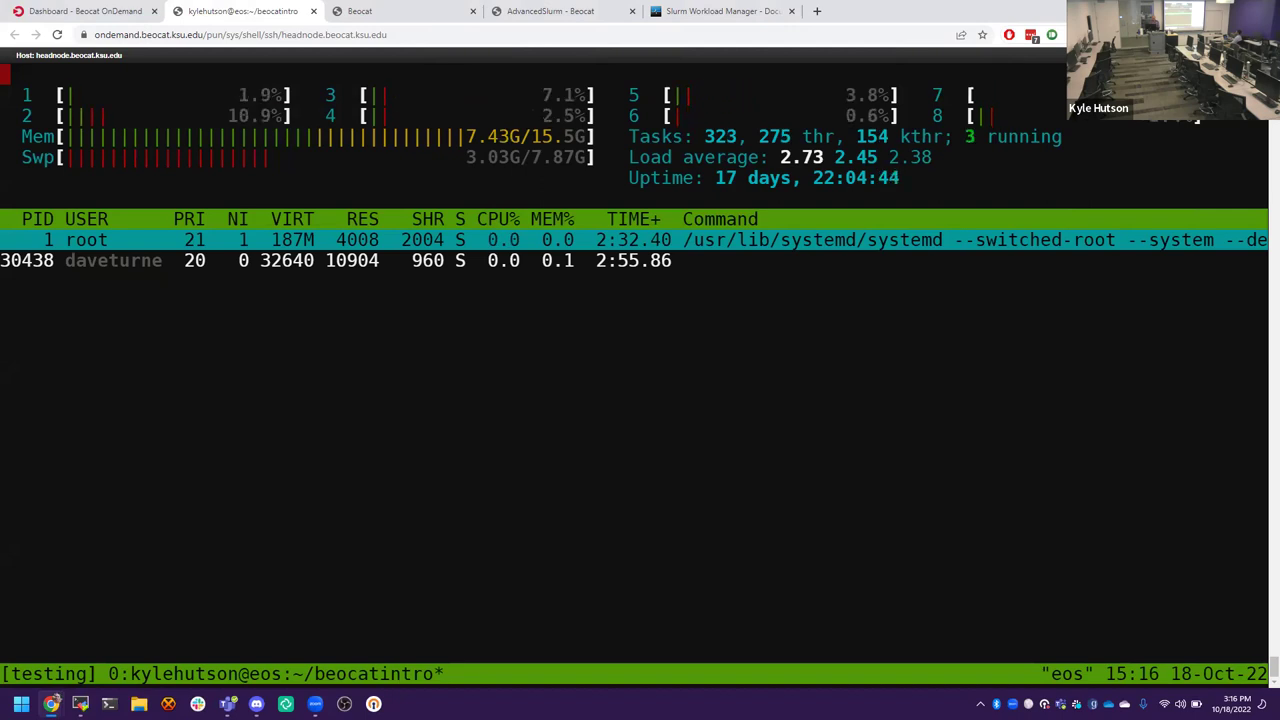
key("q")
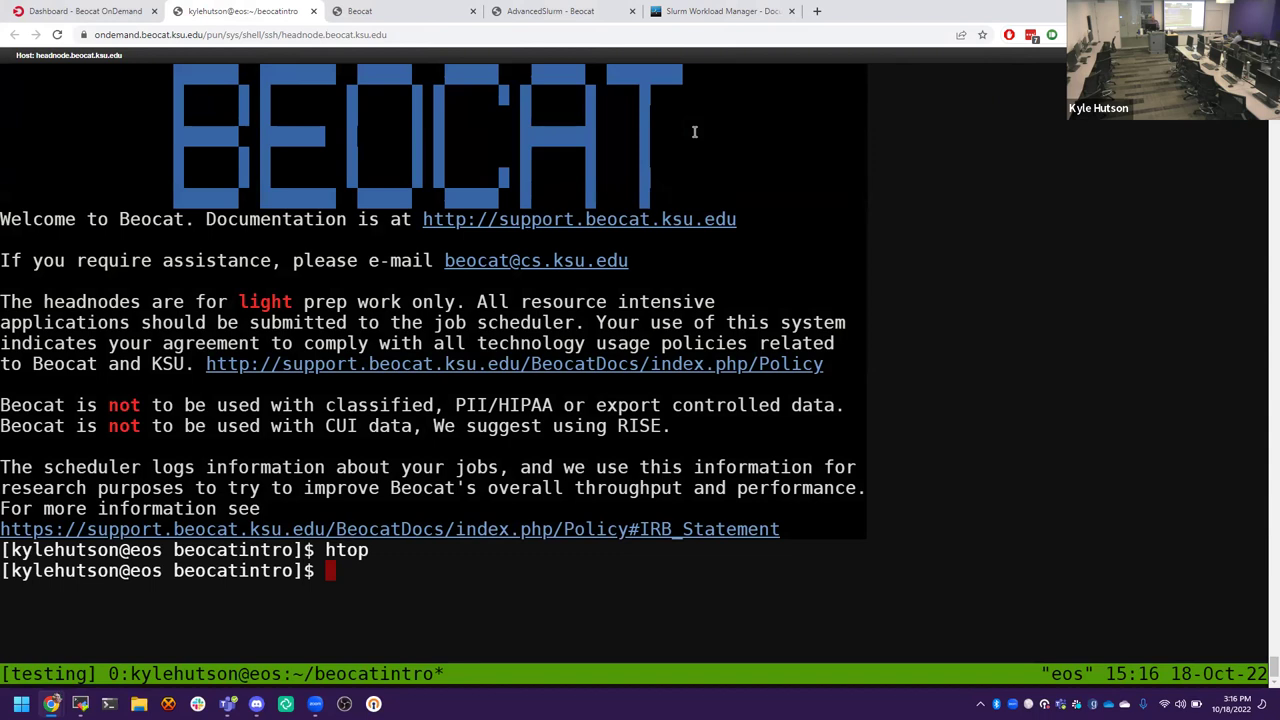
type("exit")
key("Return")
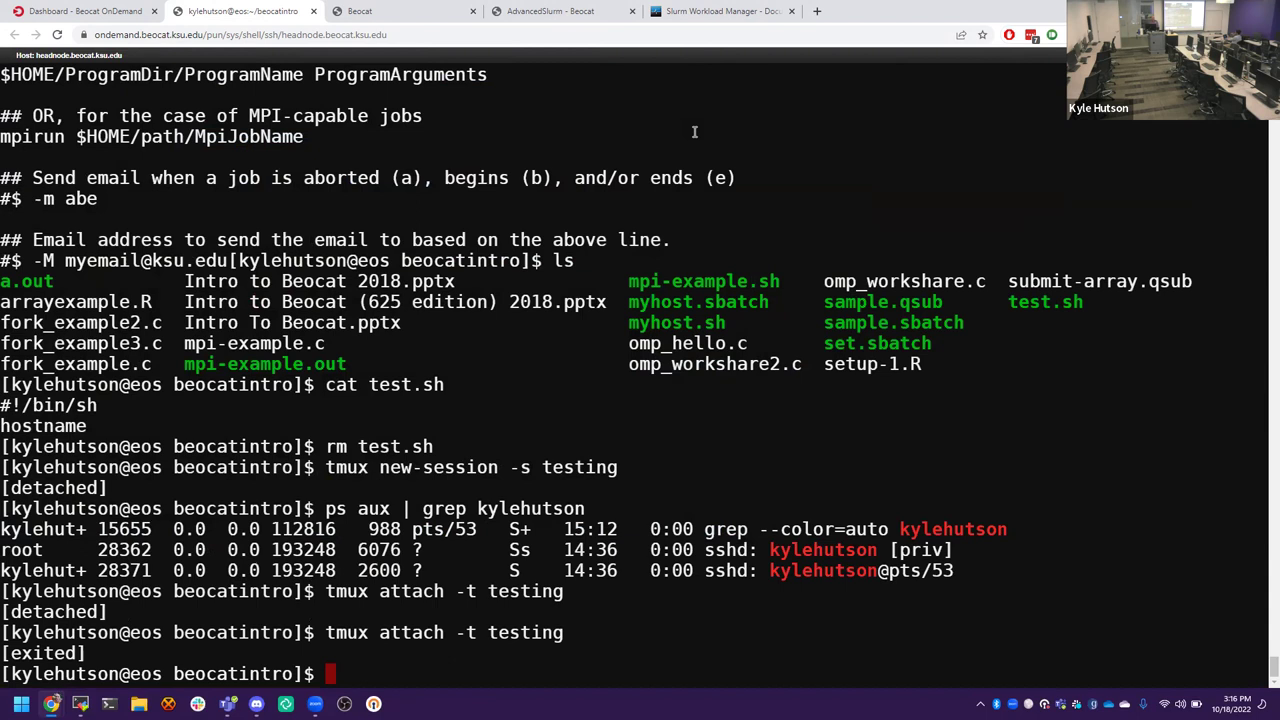
Step: Check for remaining tmux sessions on eos with tmux list-sessions
type("tmux lis")
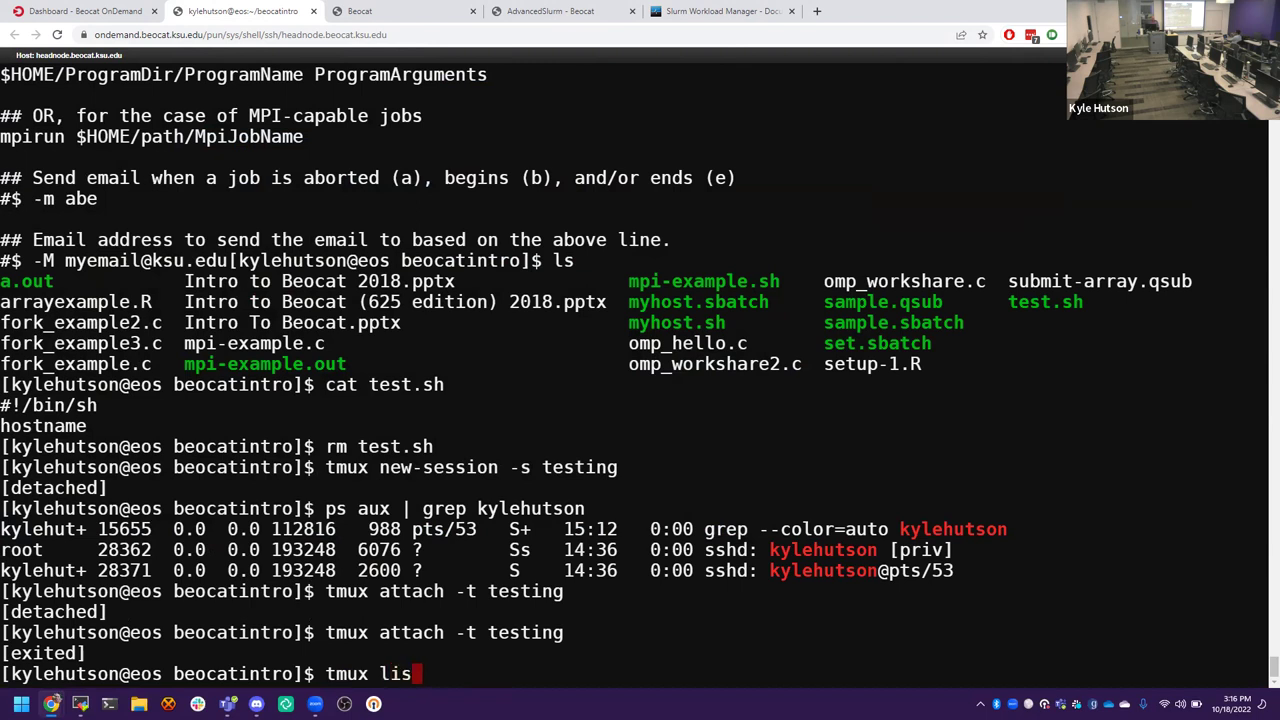
type("t-sessions")
key("Return")
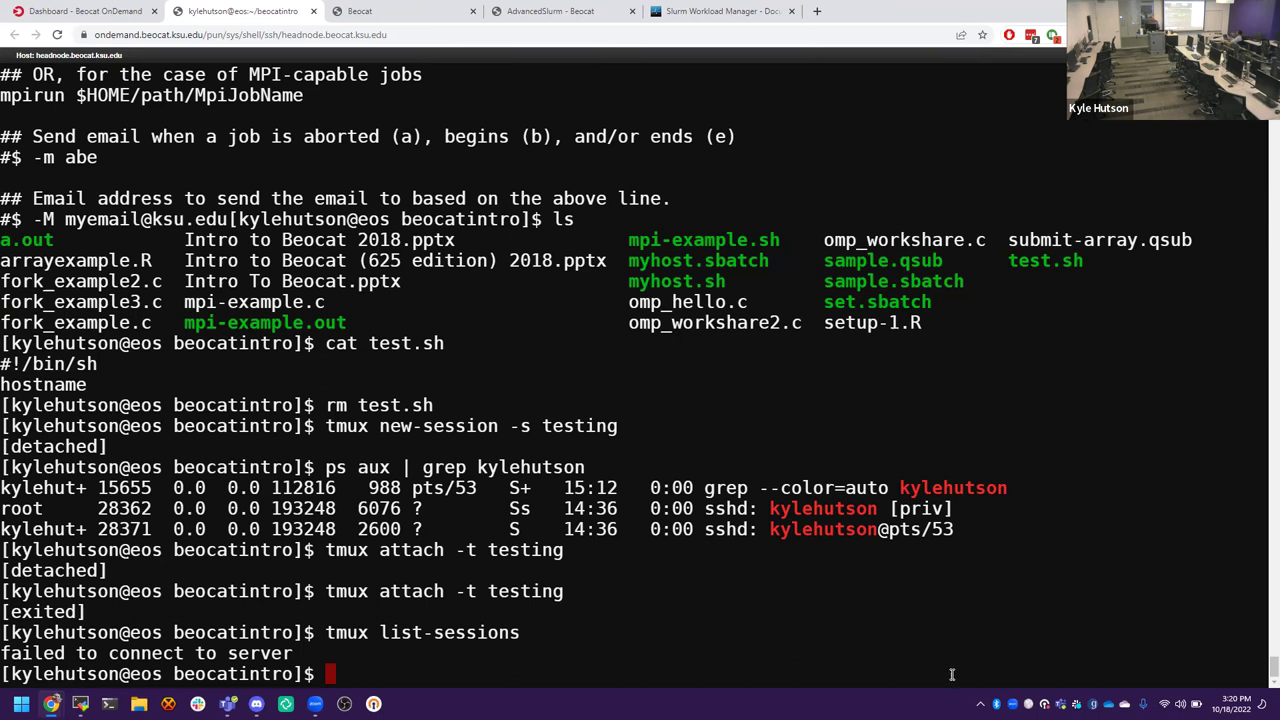
left_click(980, 703)
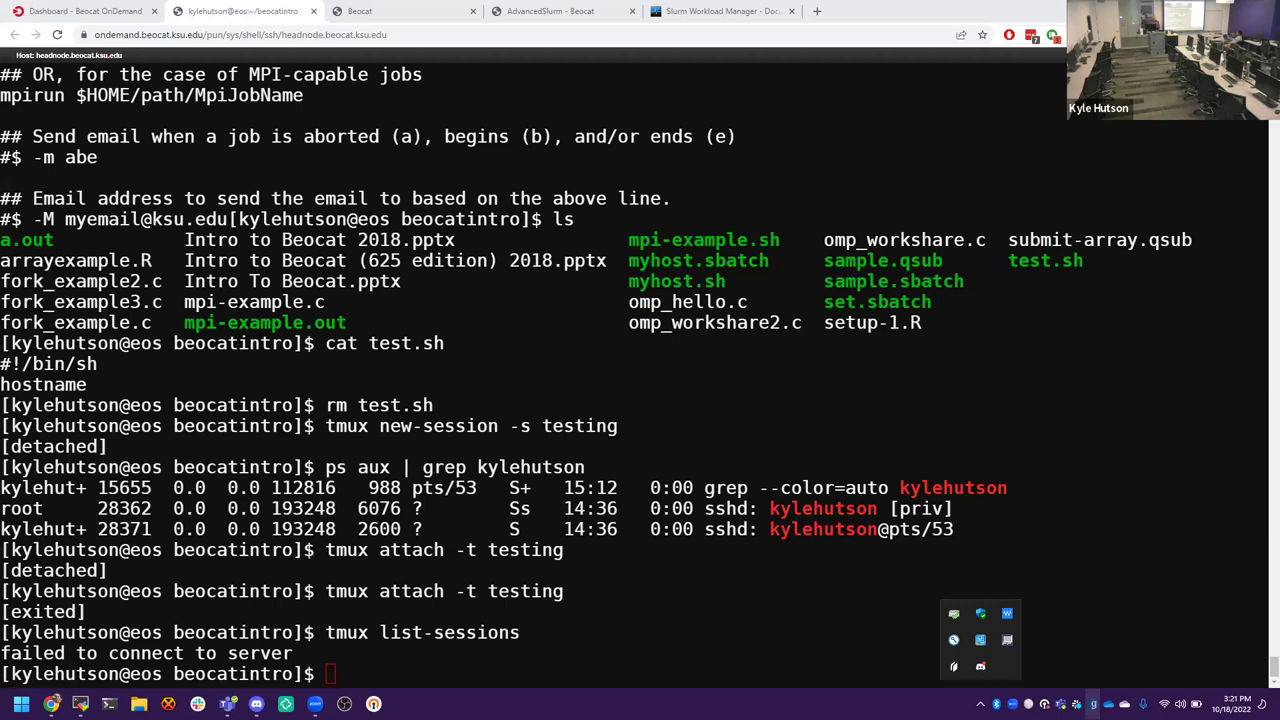
left_click(773, 335)
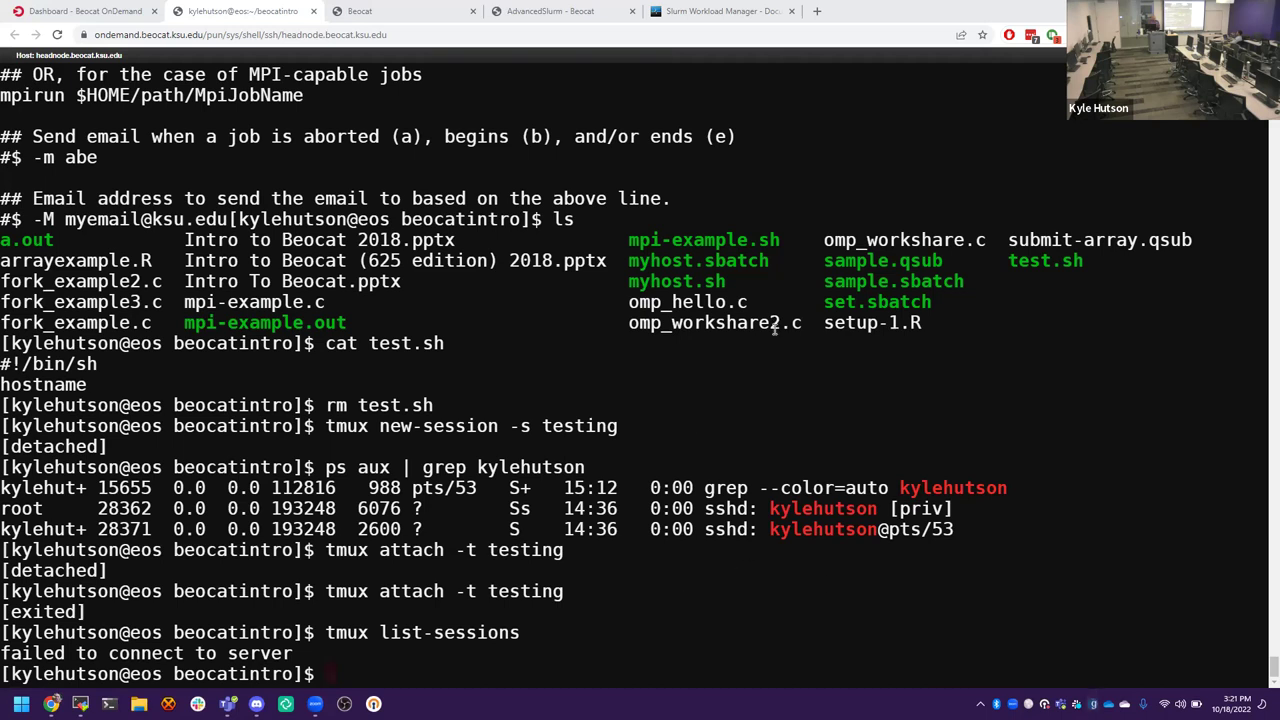
Step: Open the globus.org website in a new browser tab
key("ctrl+t")
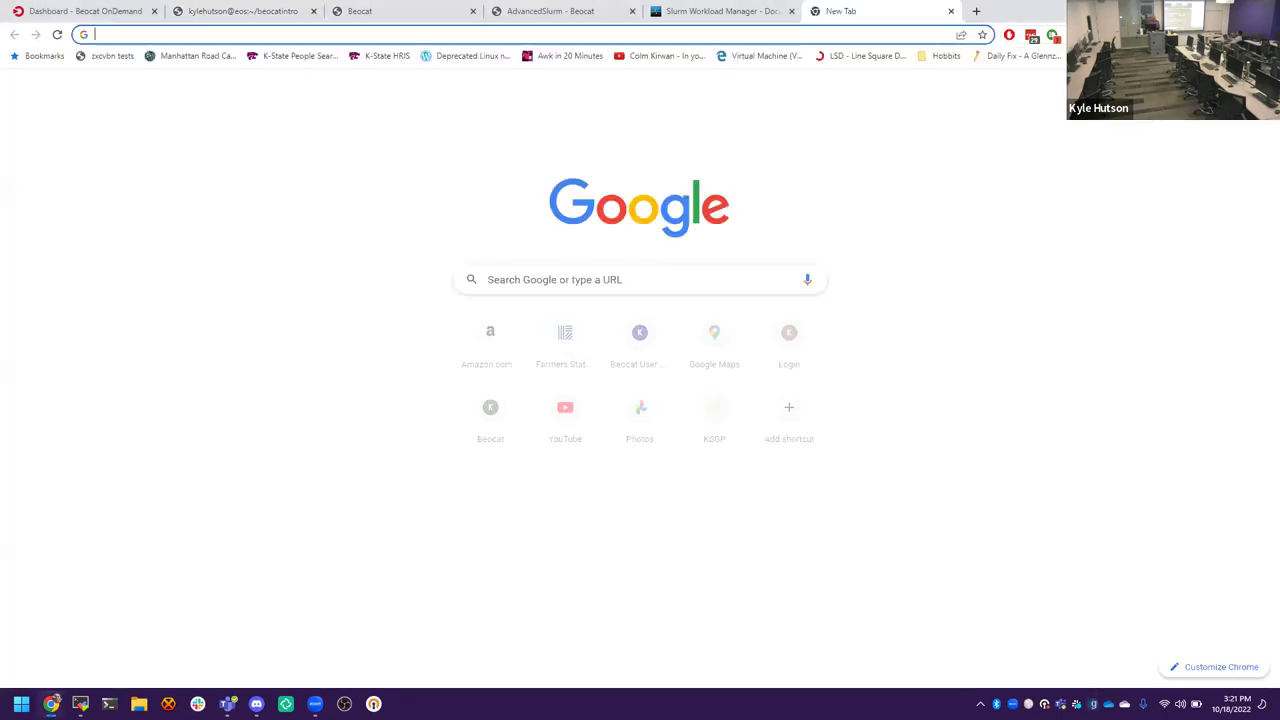
type("globus.org")
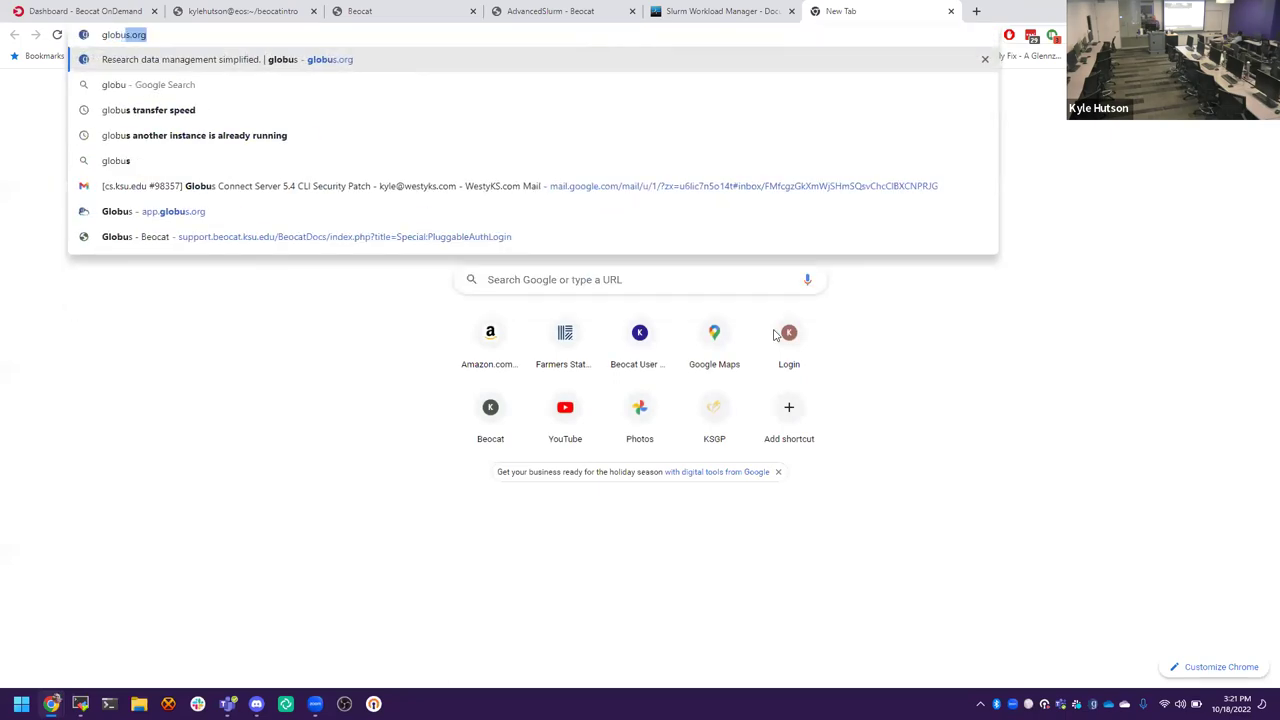
key("Return")
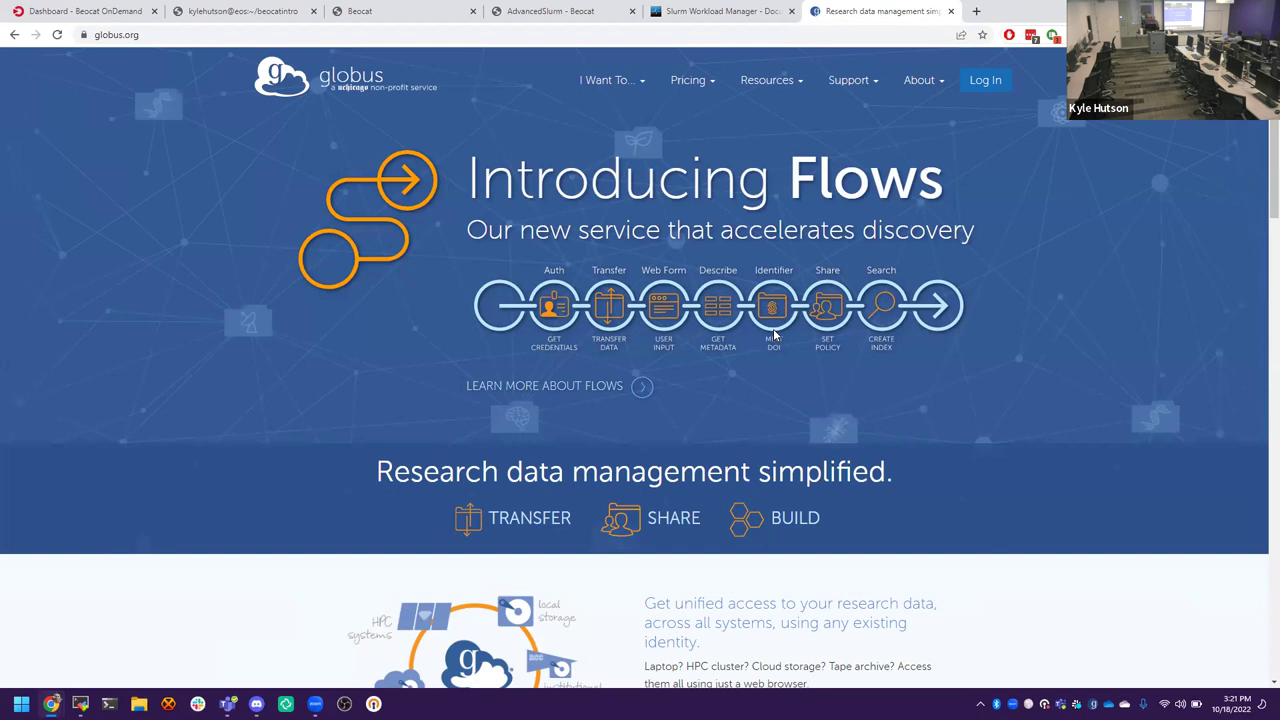
Step: Log in to the Globus web app with the Kansas State University organizational login, using the saved eID credentials
left_click(996, 97)
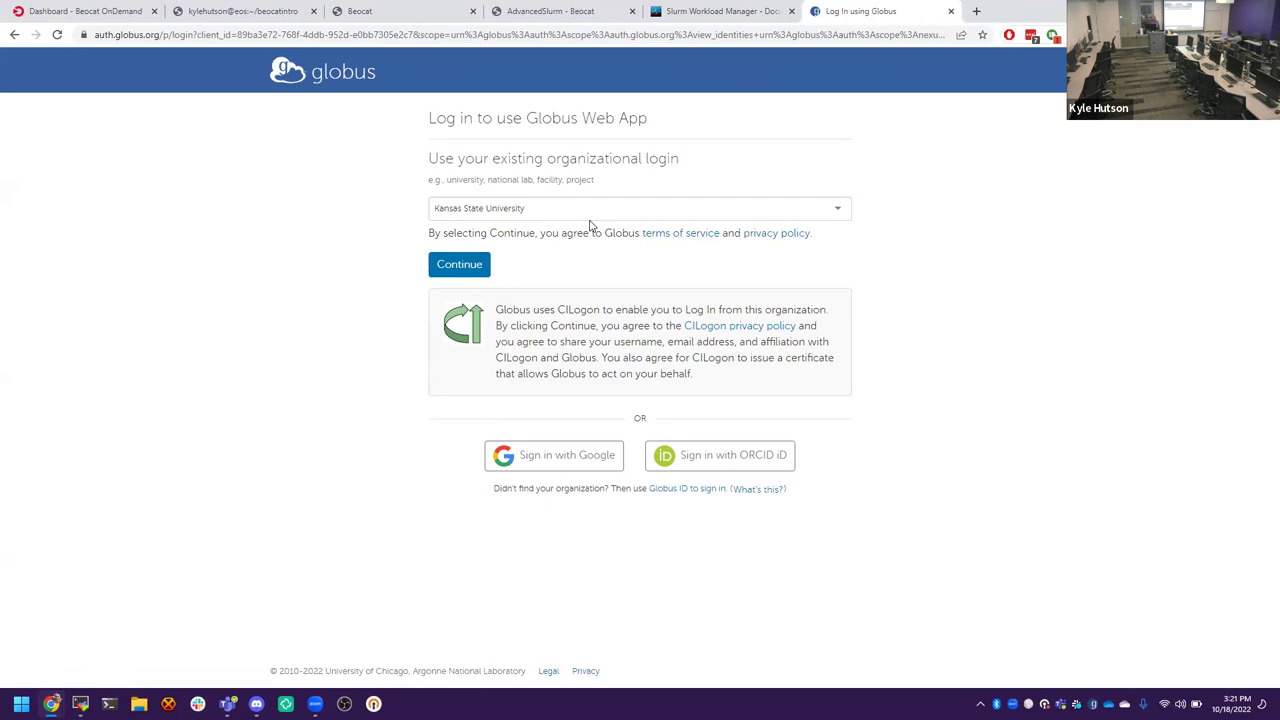
left_click(468, 266)
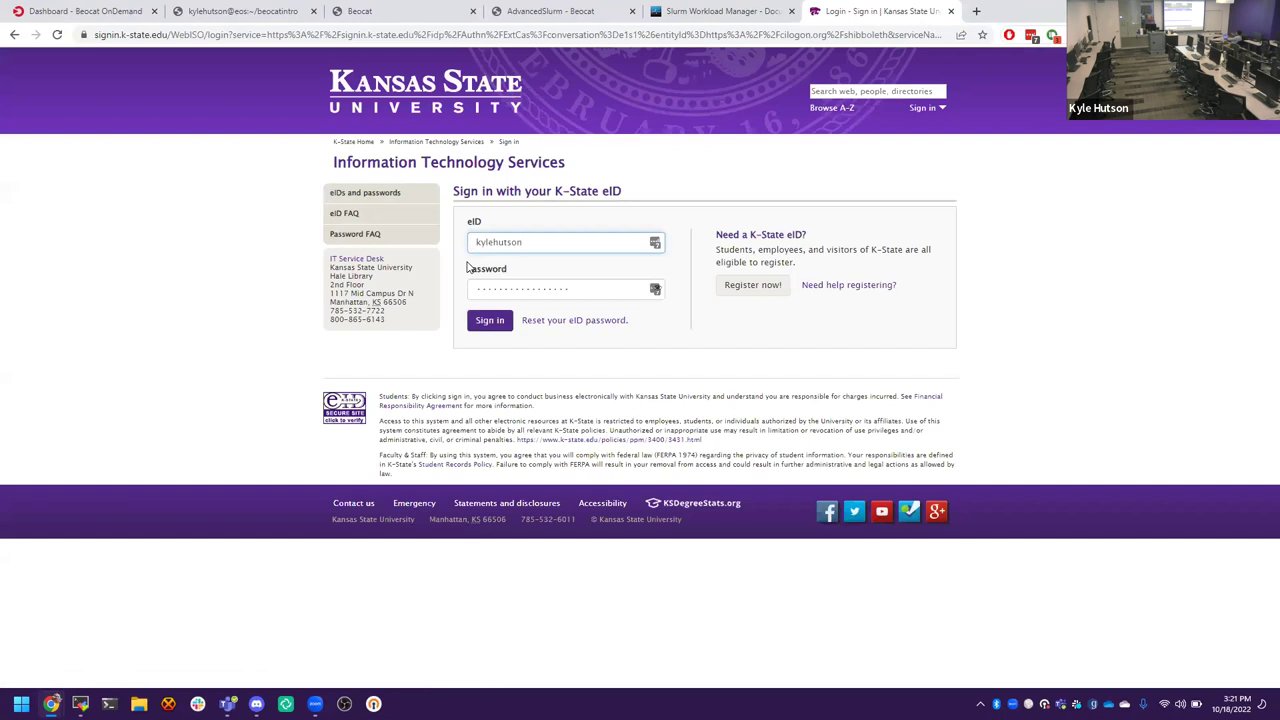
left_click(494, 322)
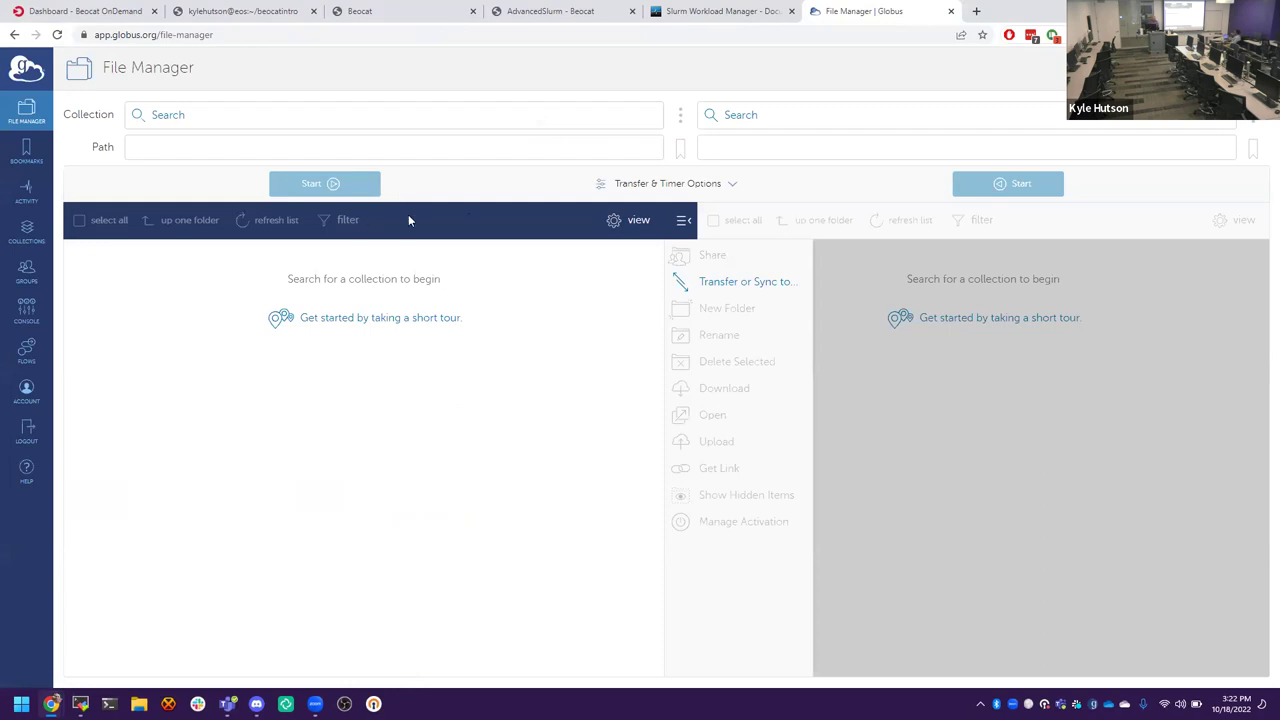
Step: Search the Globus collections for "beocat" and load the Beocat Filesystem collection, retrying the connection
left_click(198, 122)
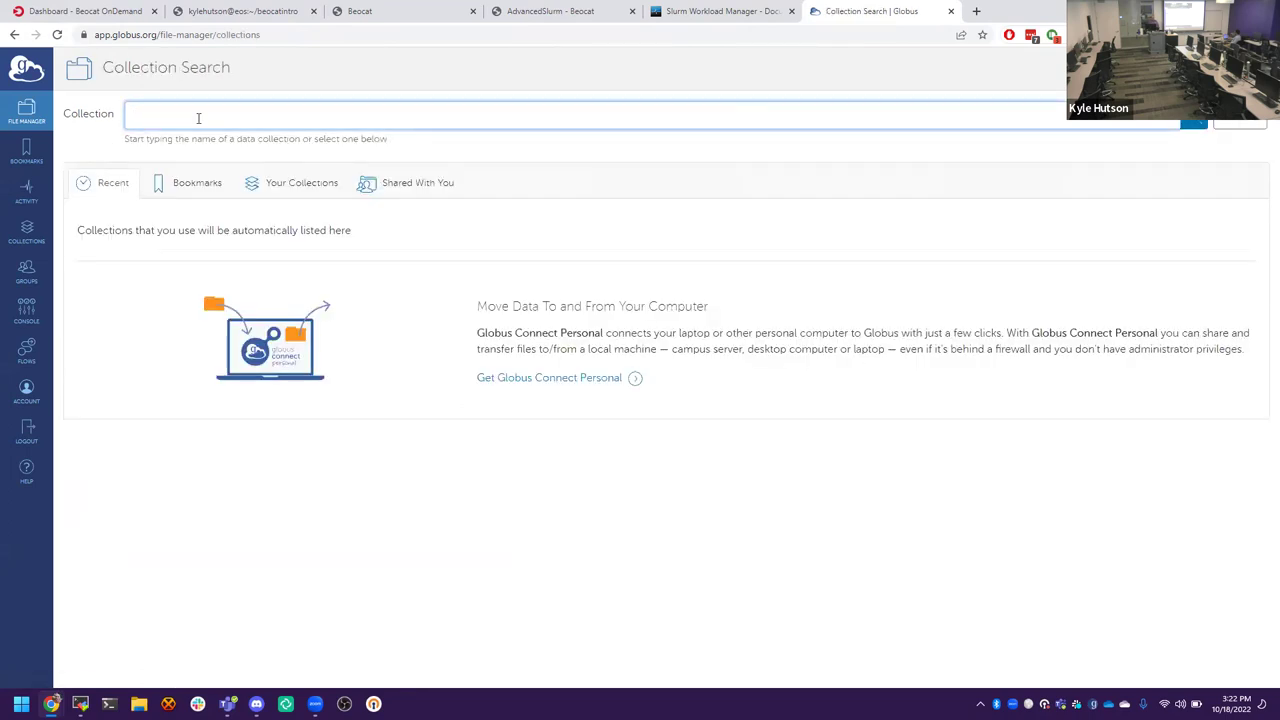
type("beocat")
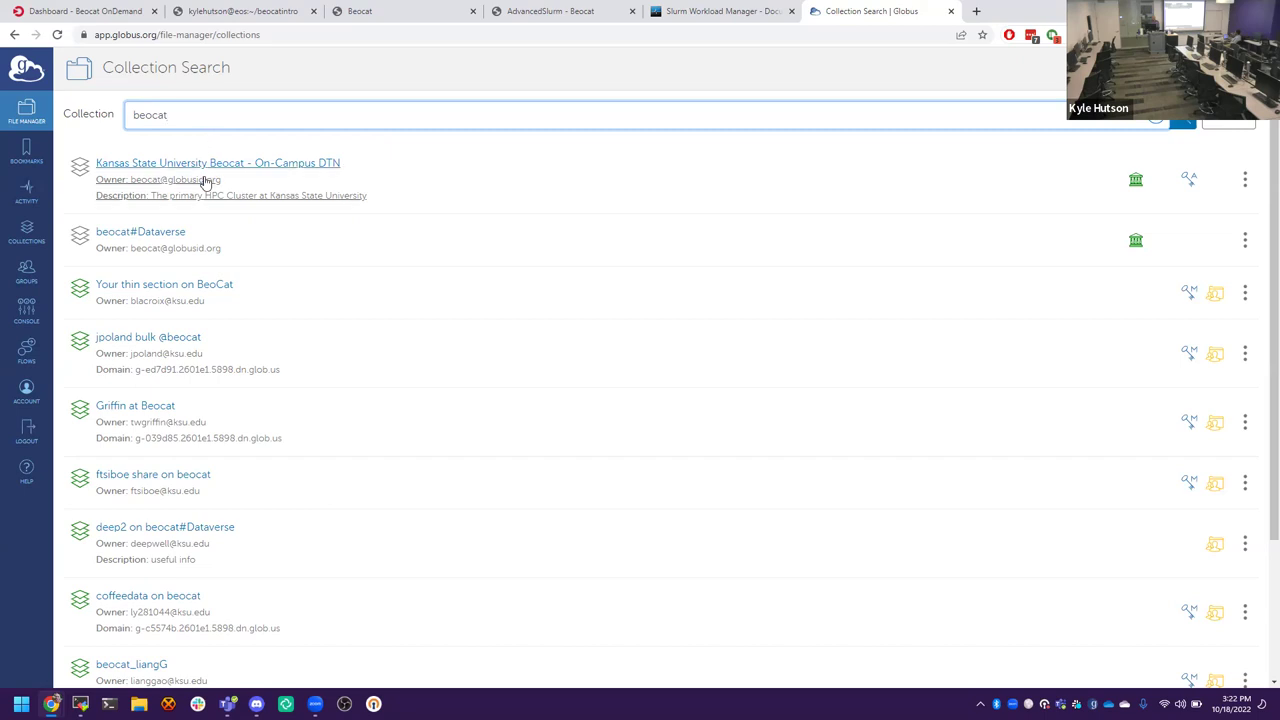
scroll(246, 335, "down", 1)
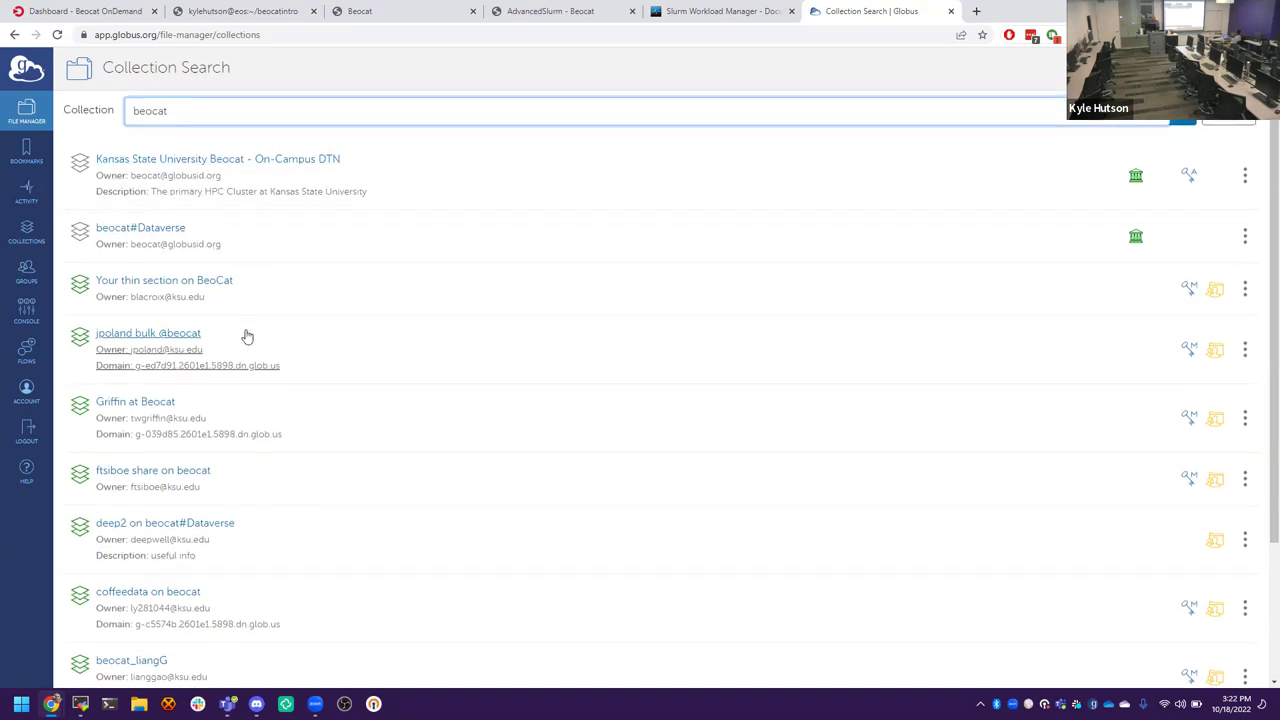
scroll(246, 335, "down", 3)
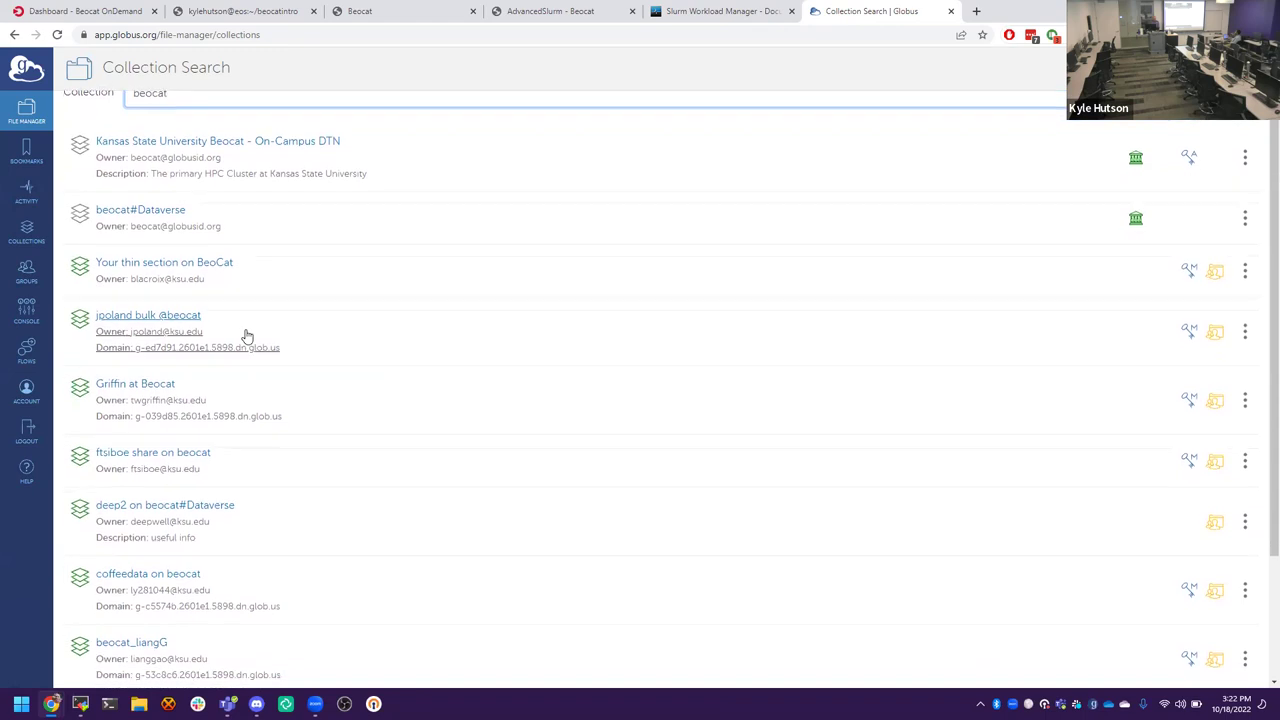
scroll(246, 335, "down", 1)
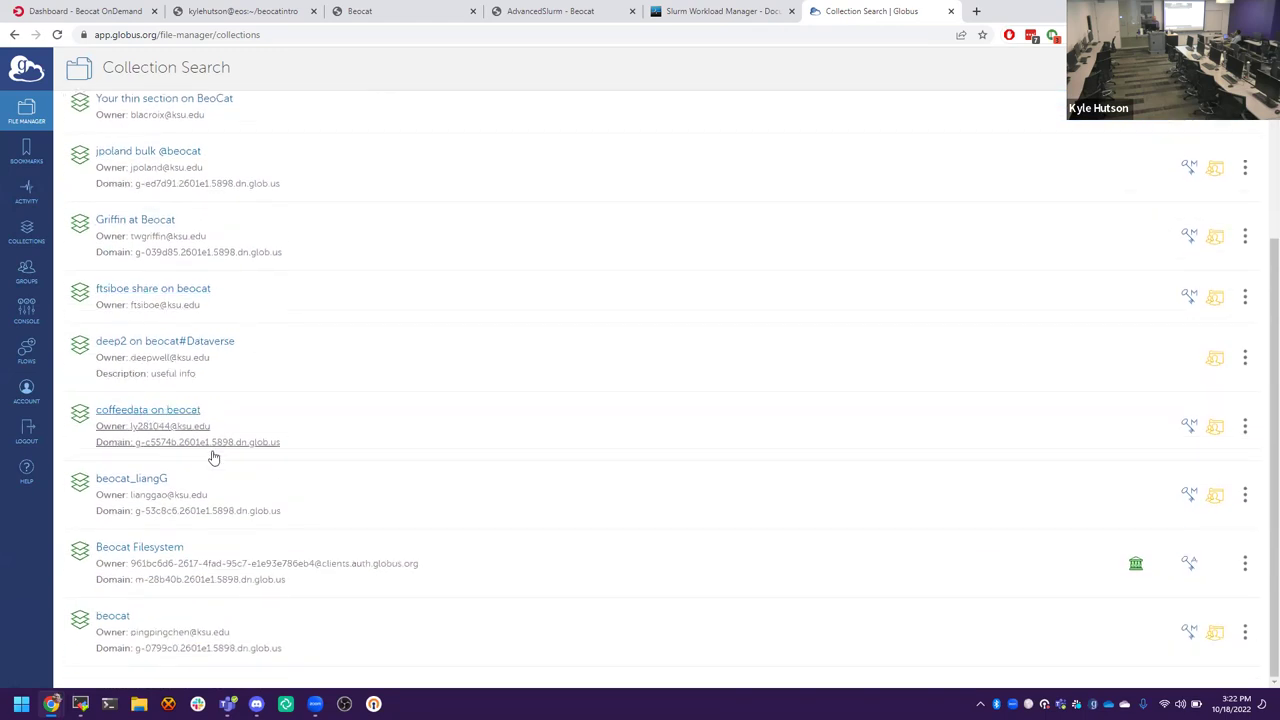
scroll(137, 545, "up", 4)
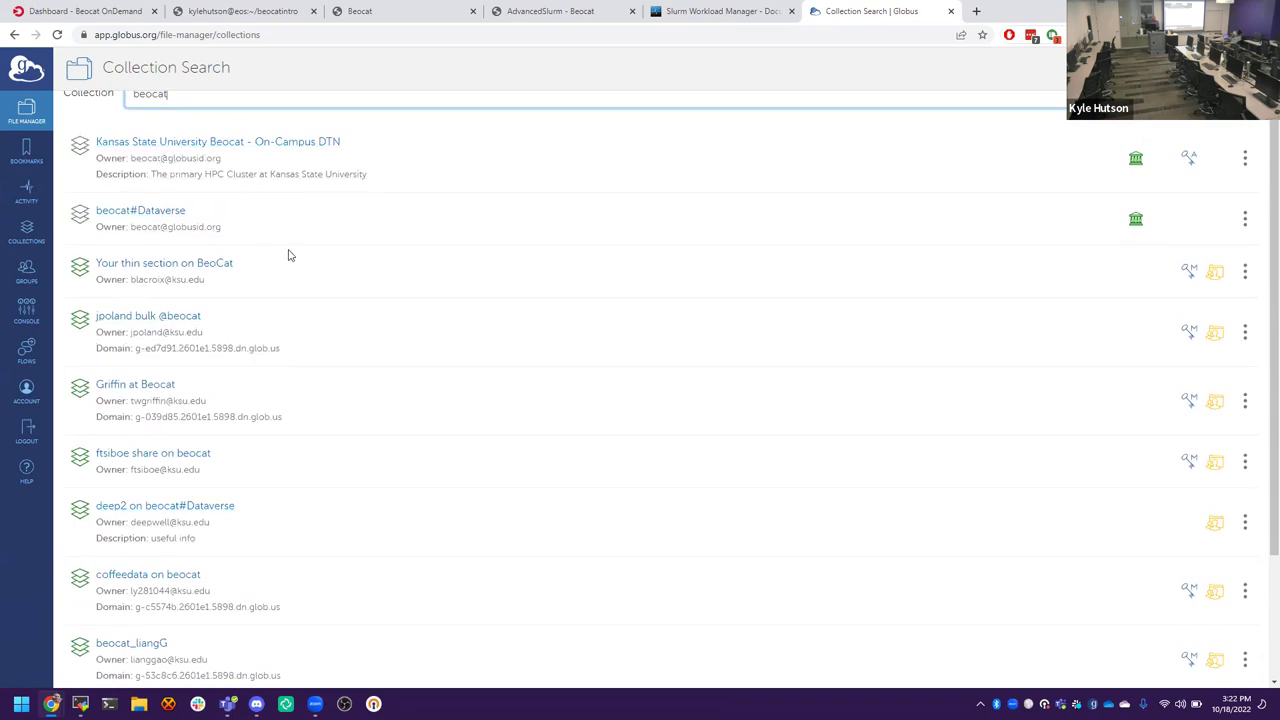
scroll(303, 363, "down", 2)
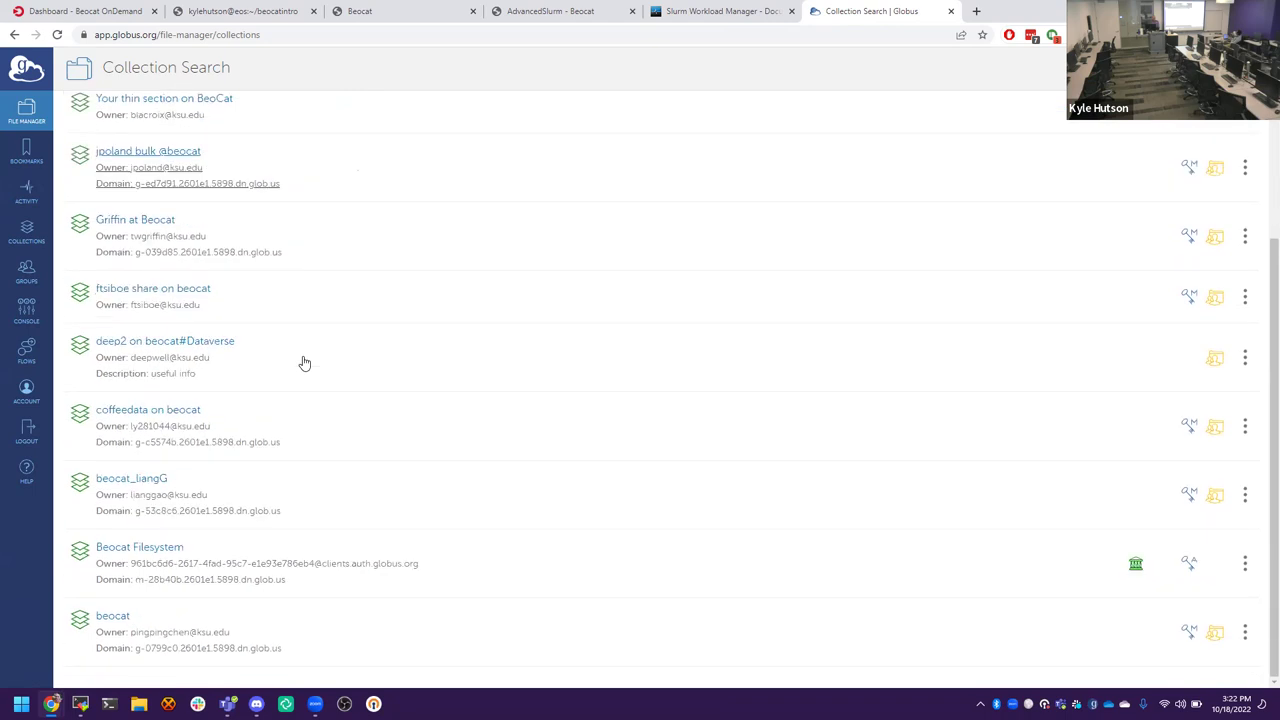
left_click(186, 575)
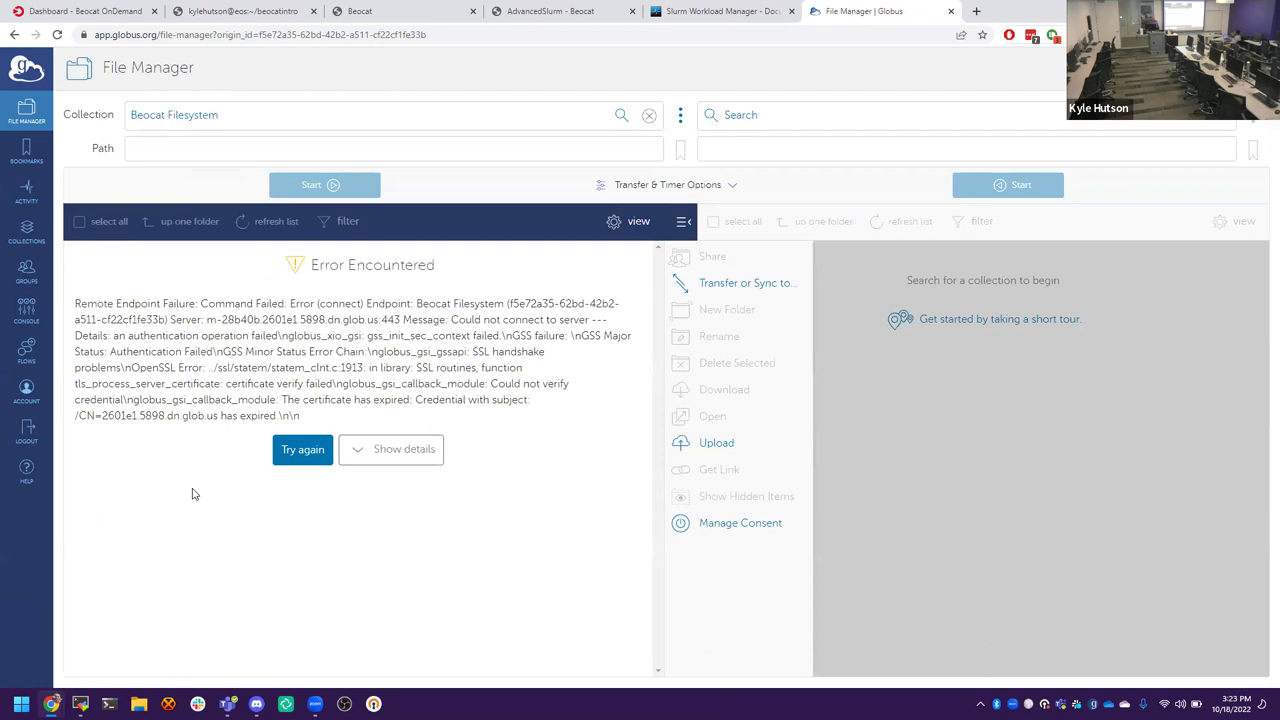
left_click(285, 453)
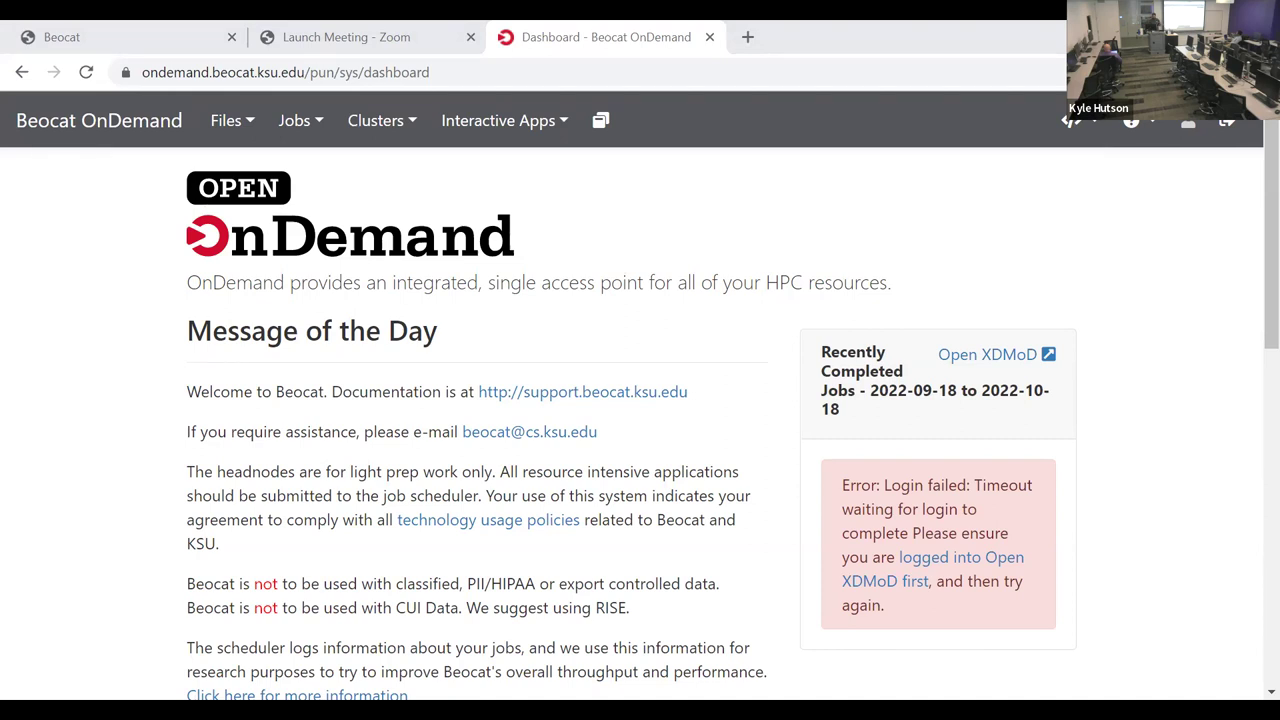
Step: Look through the file, cluster shell, job and interactive app options offered on the Beocat OnDemand dashboard
left_click(222, 126)
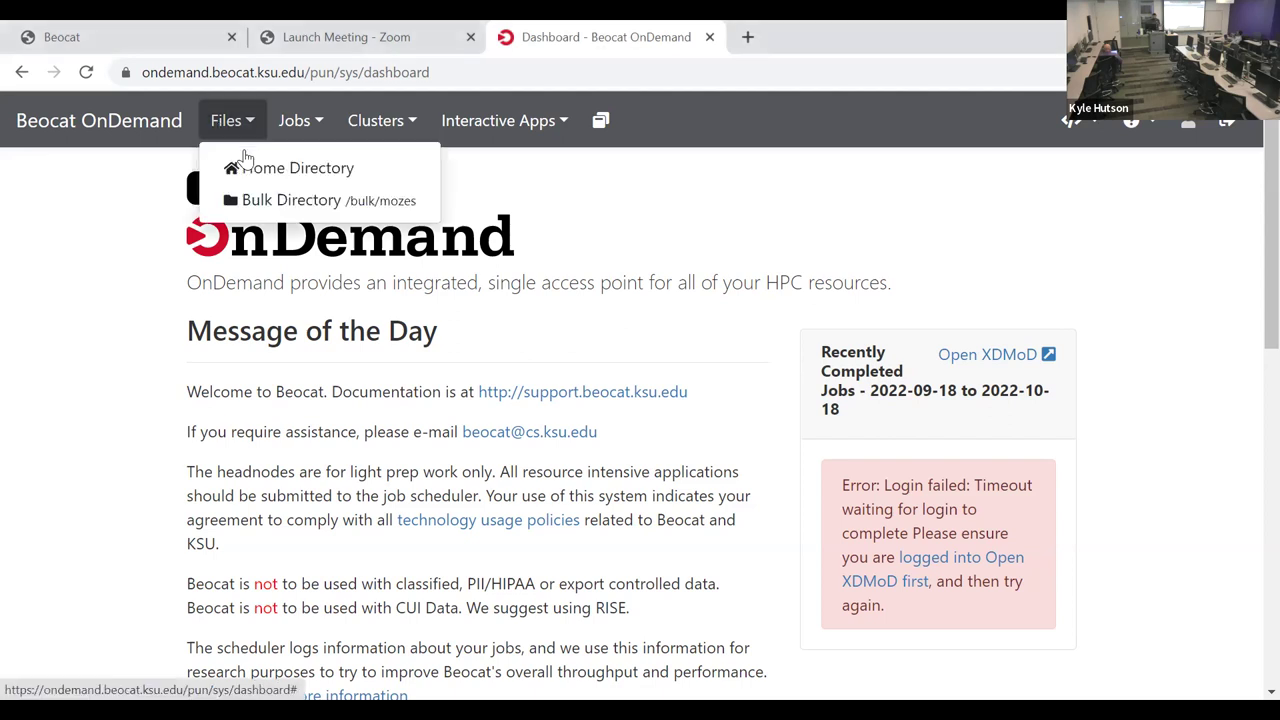
left_click(360, 130)
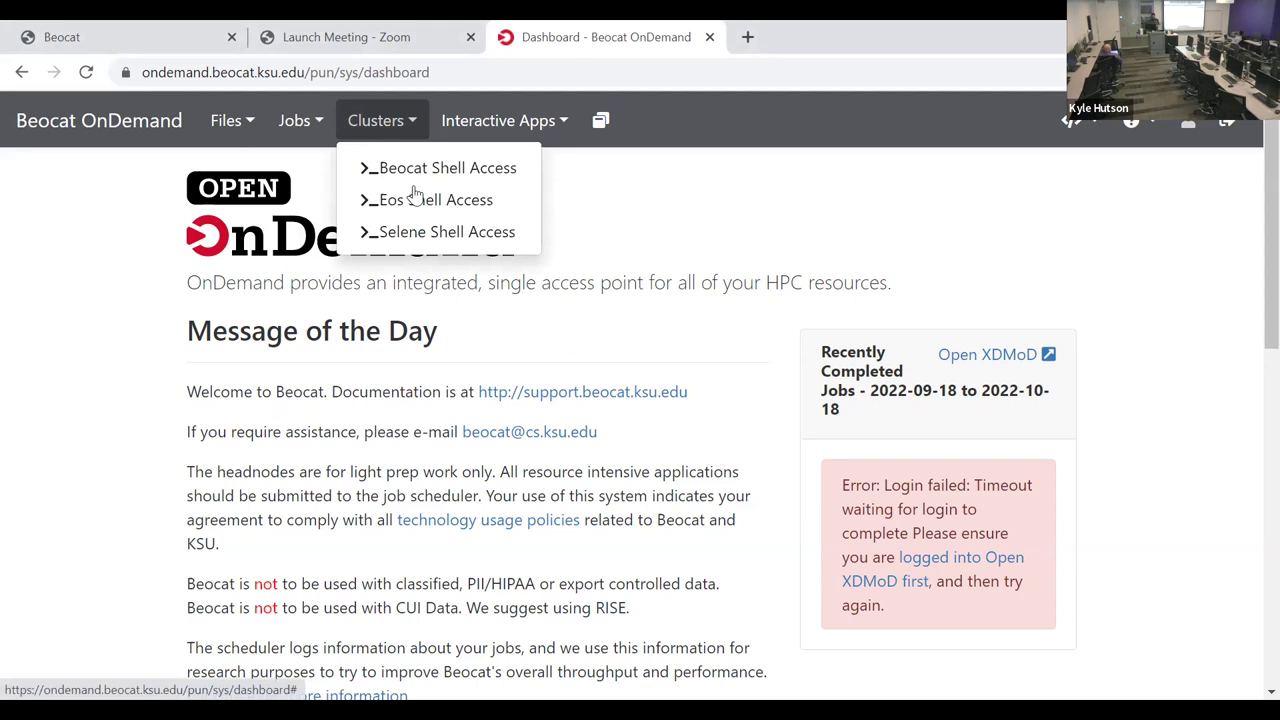
left_click(343, 156)
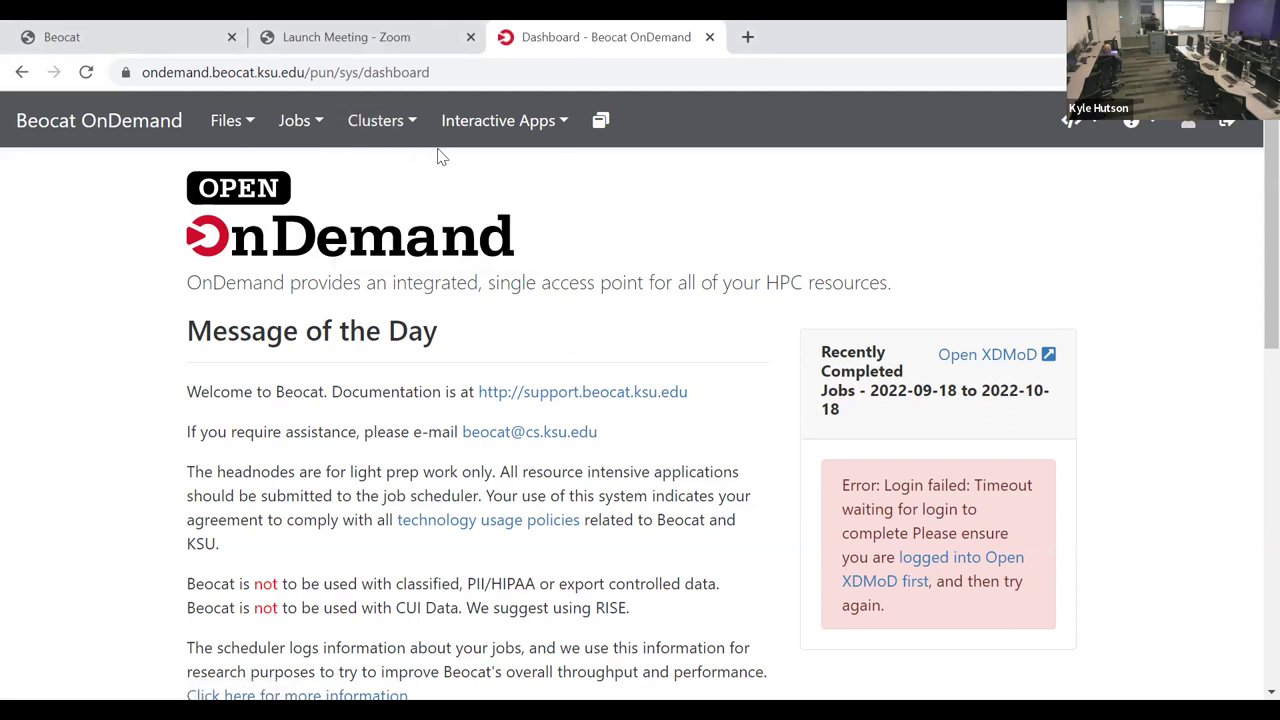
left_click(307, 122)
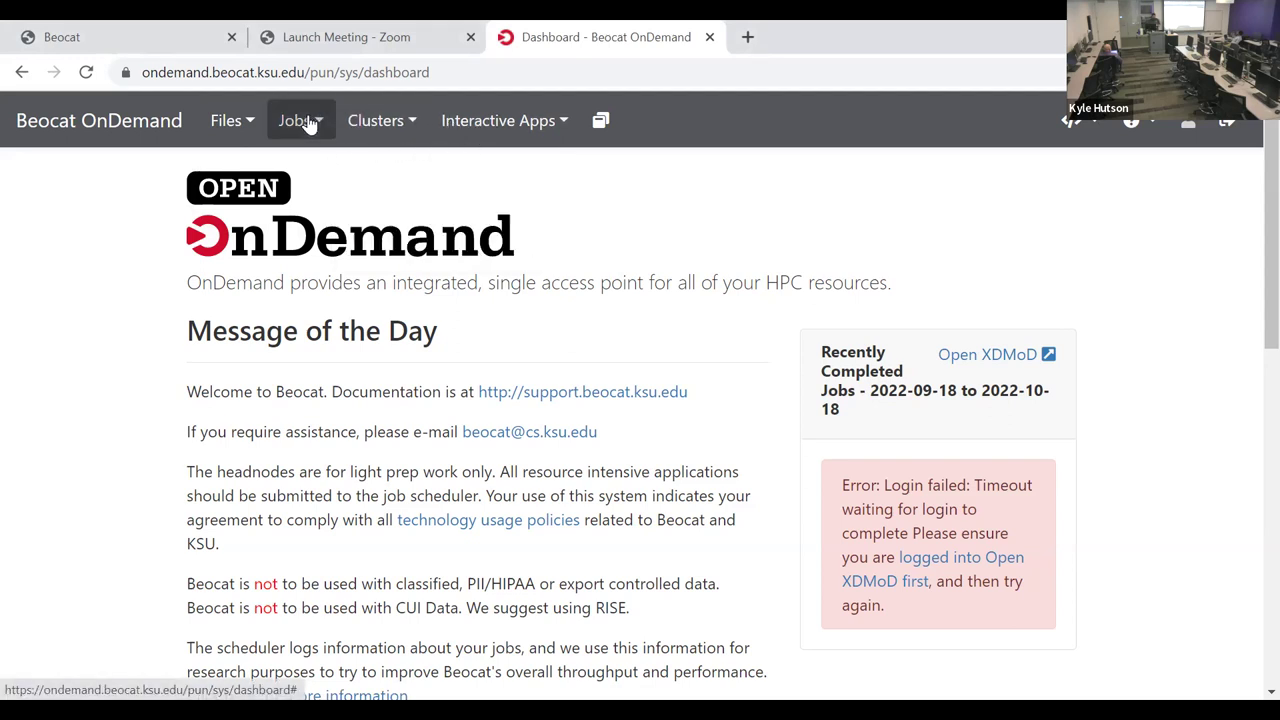
left_click(492, 117)
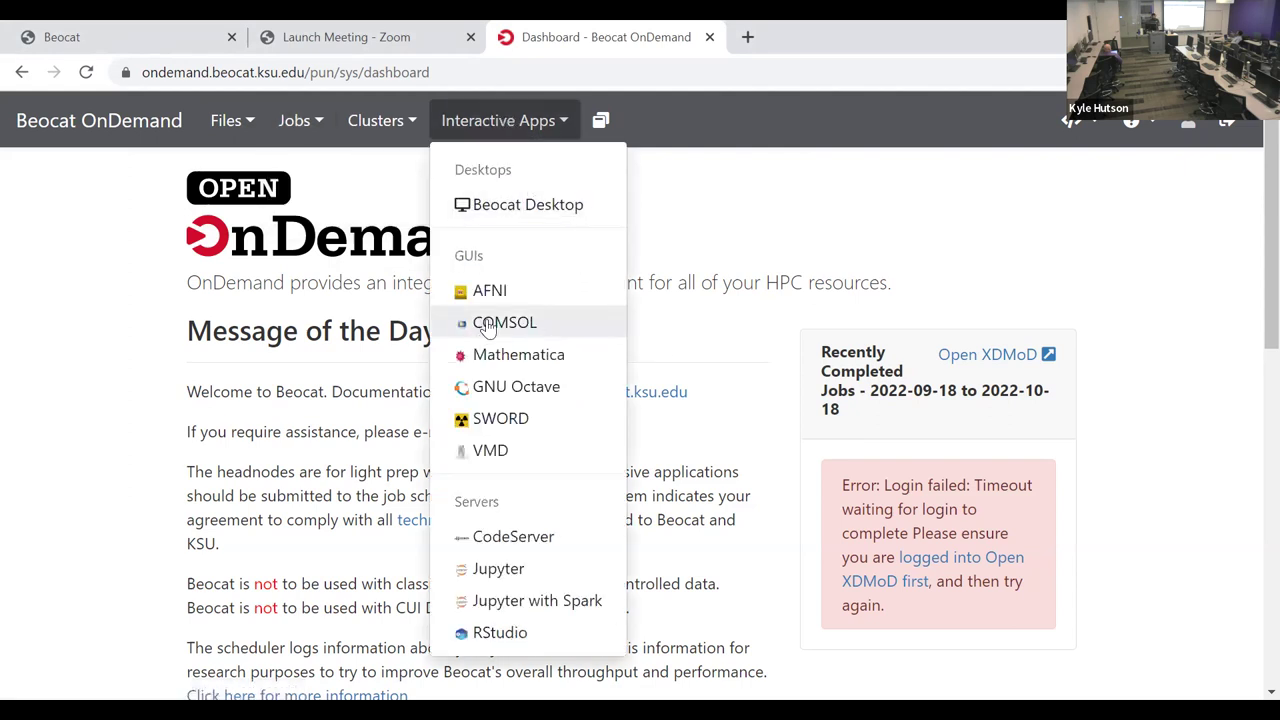
scroll(560, 443, "down", 4)
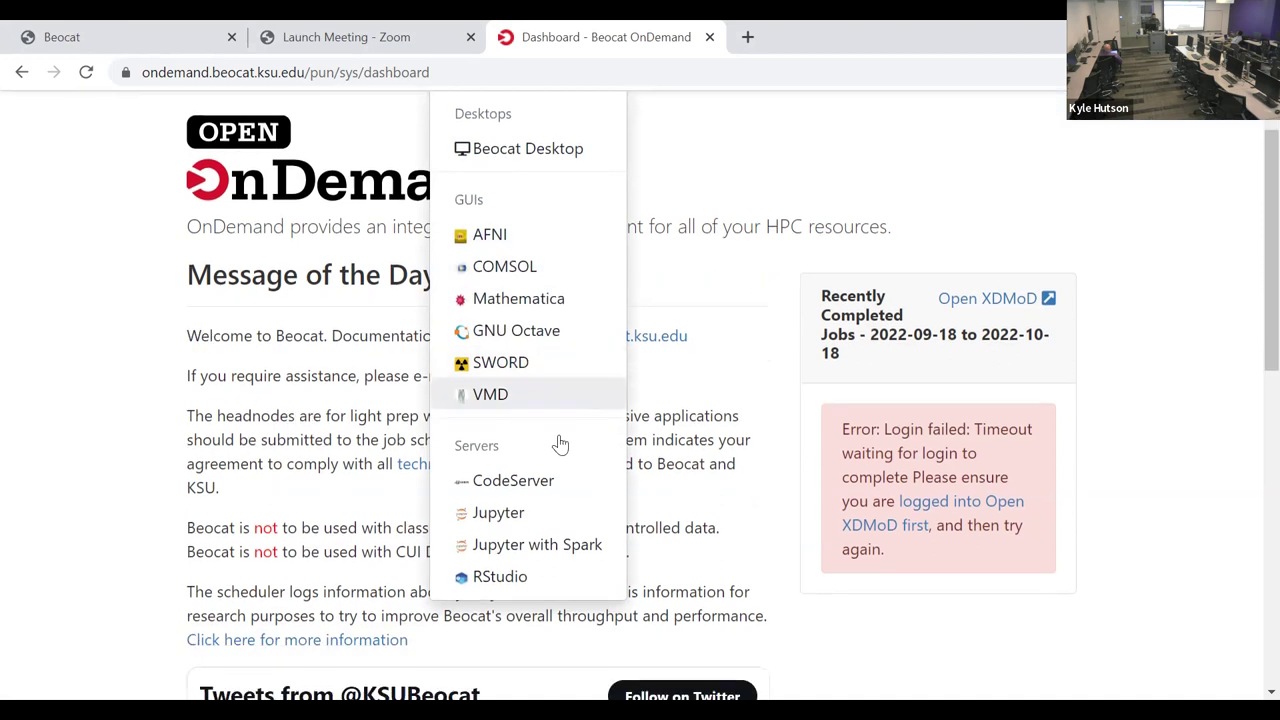
scroll(551, 233, "up", 2)
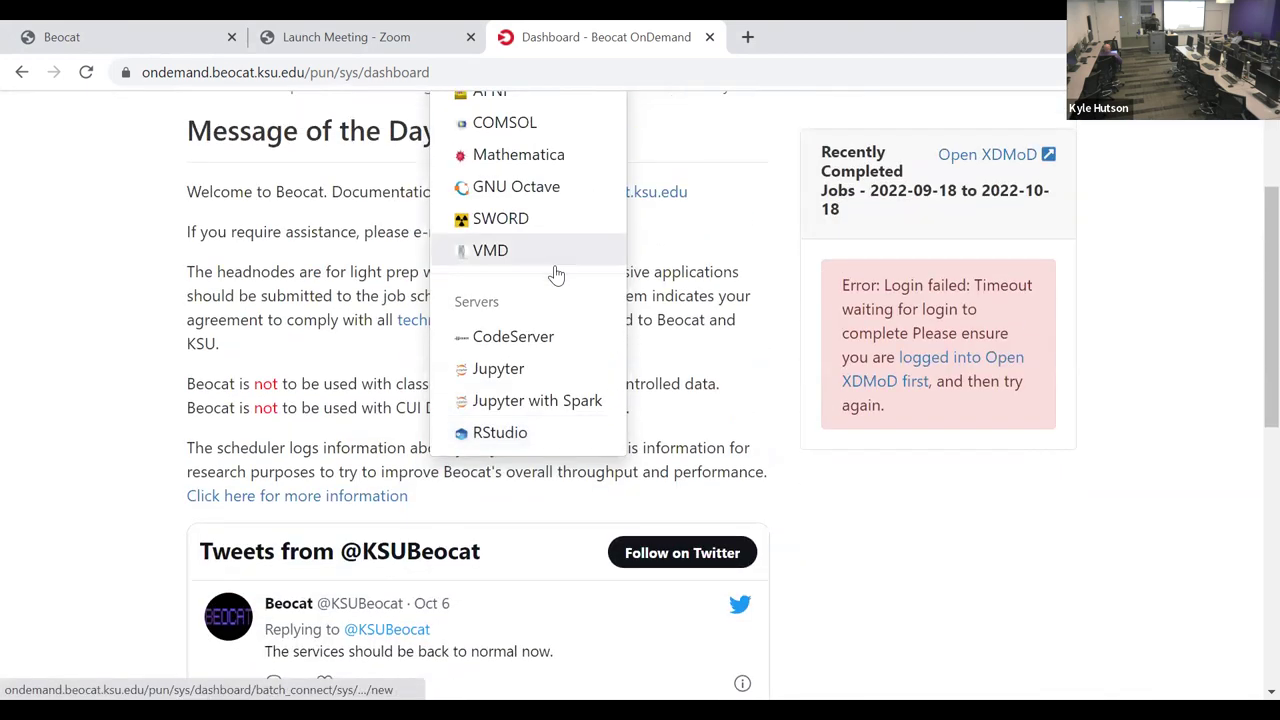
scroll(545, 342, "up", 1)
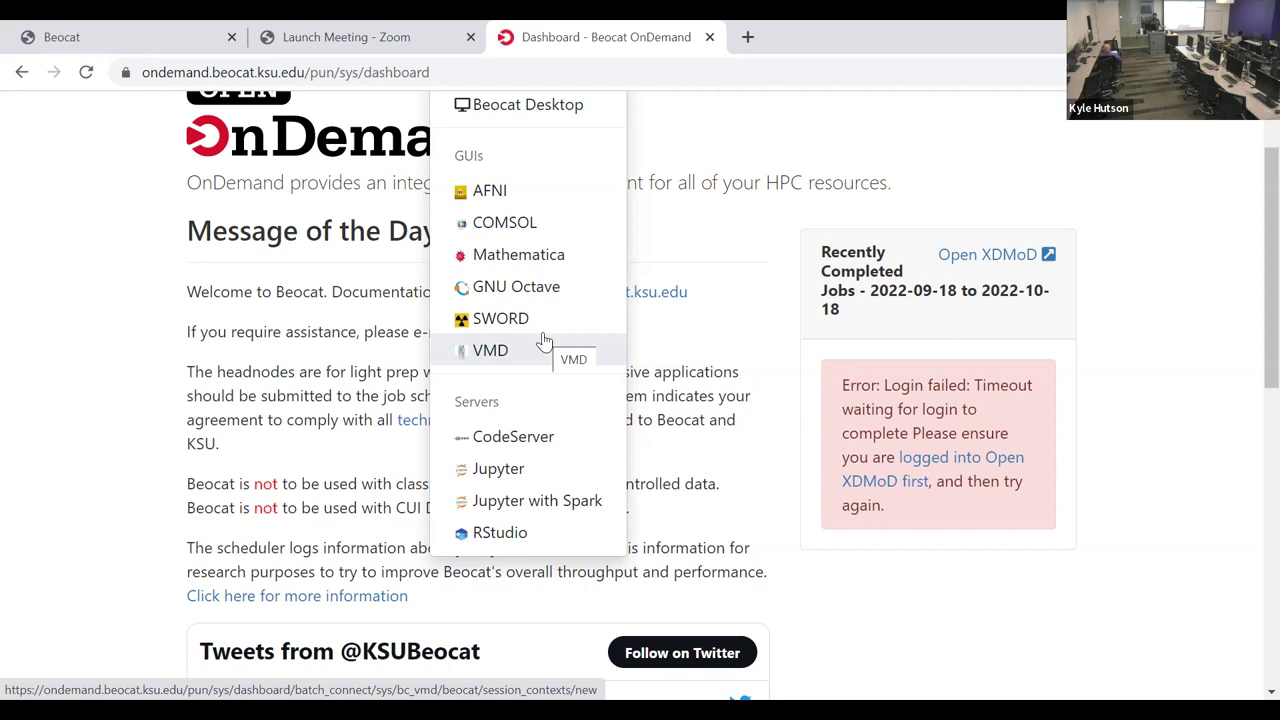
Step: Open the Jupyter session form and review its hours, cores, memory and job type settings
left_click(541, 470)
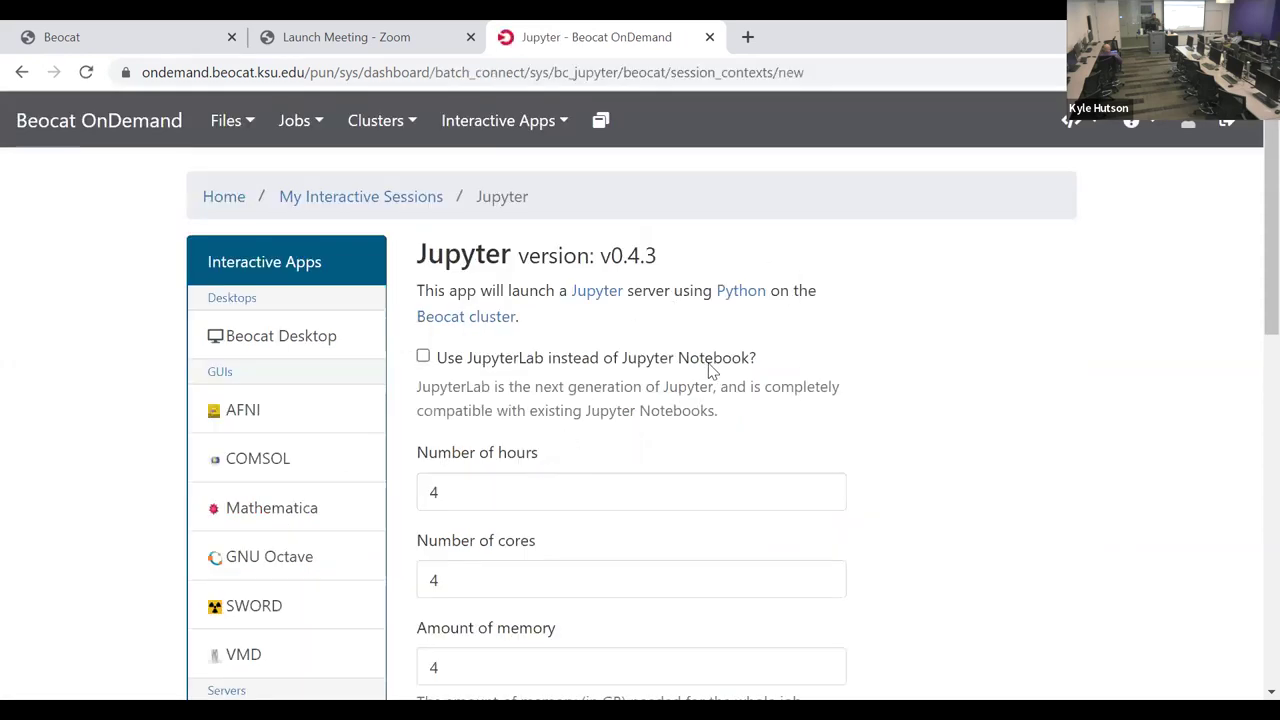
scroll(710, 370, "down", 1)
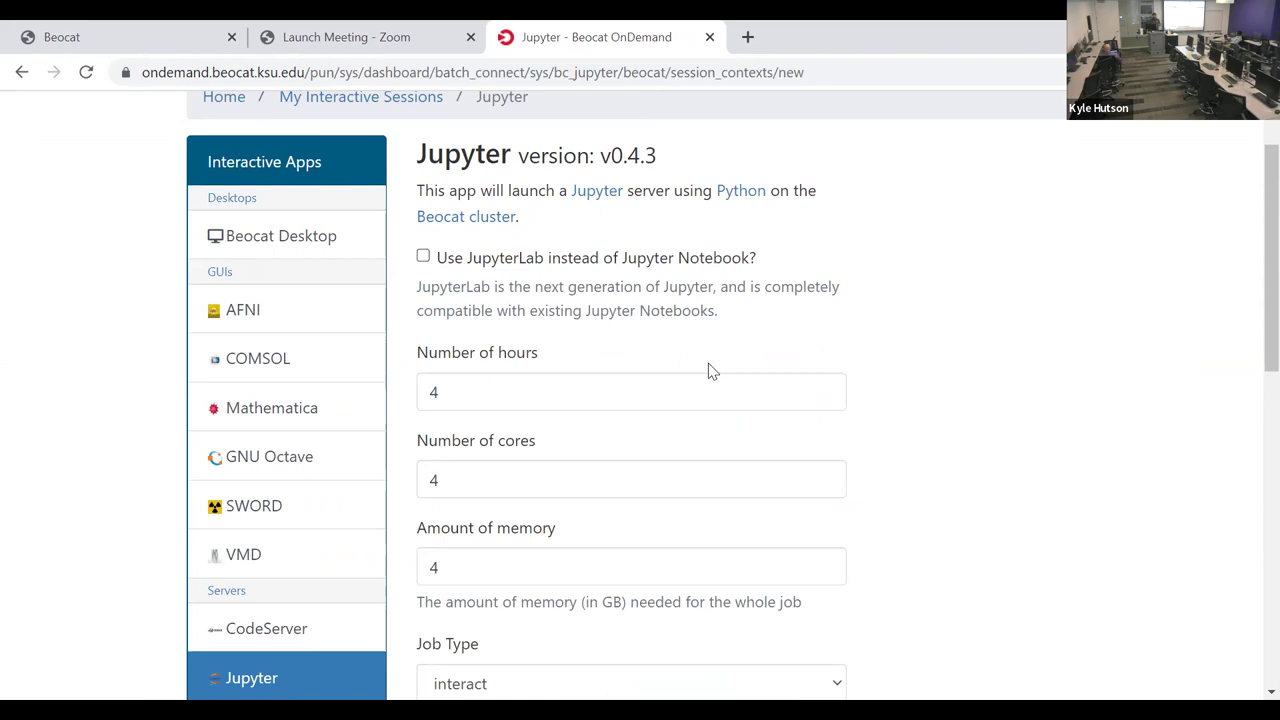
scroll(737, 294, "down", 3)
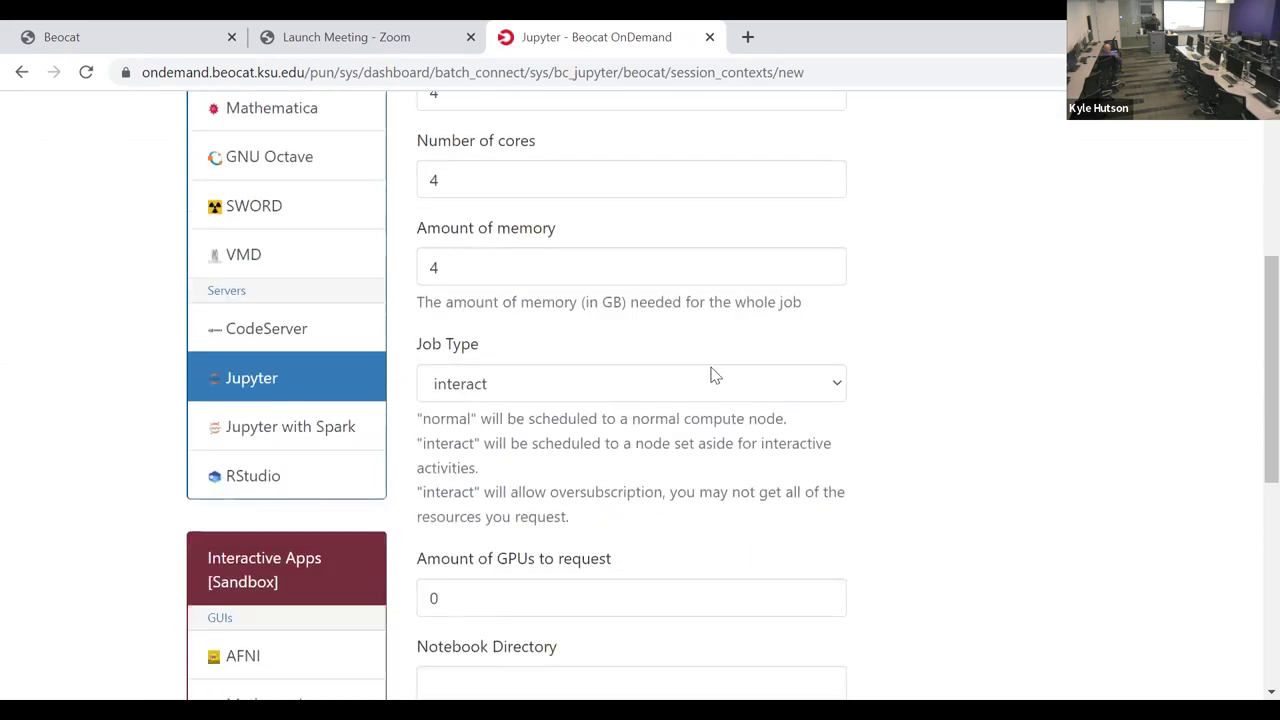
scroll(712, 370, "up", 1)
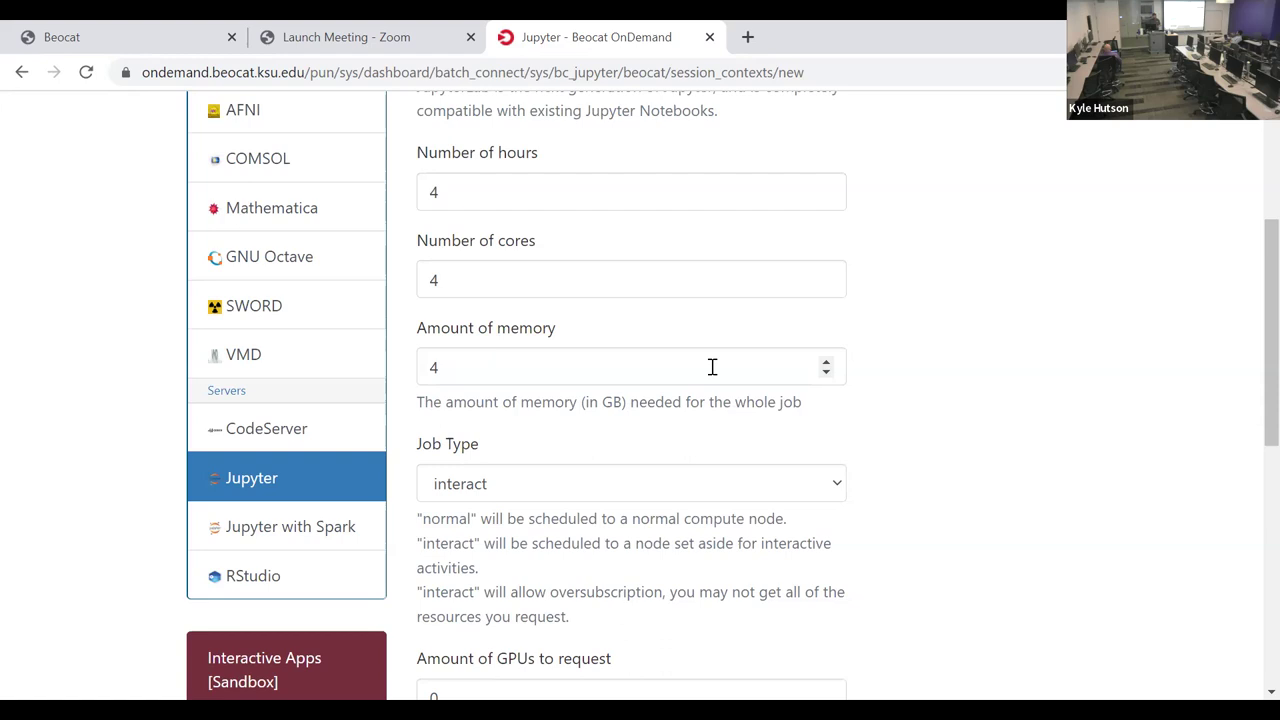
scroll(735, 317, "up", 3)
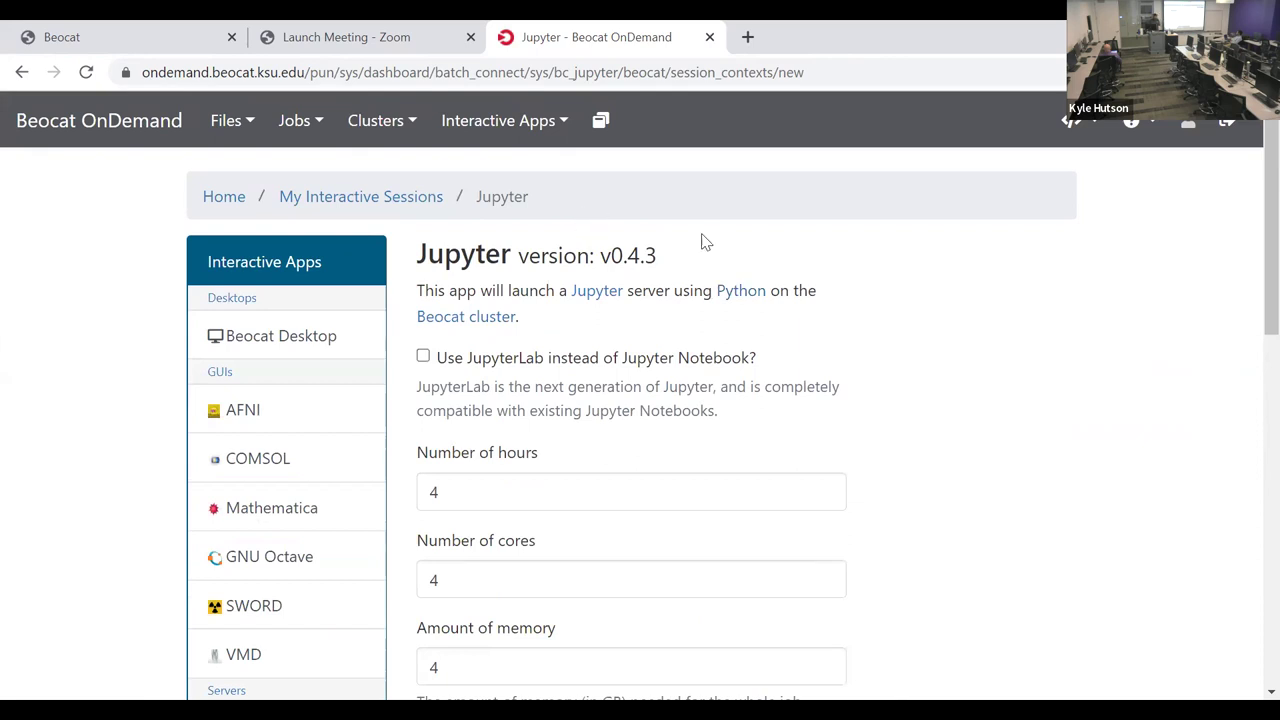
Step: Check the list of available interactive apps again, and review the Jupyter form's resource, job type, GPU and notebook directory options
left_click(480, 118)
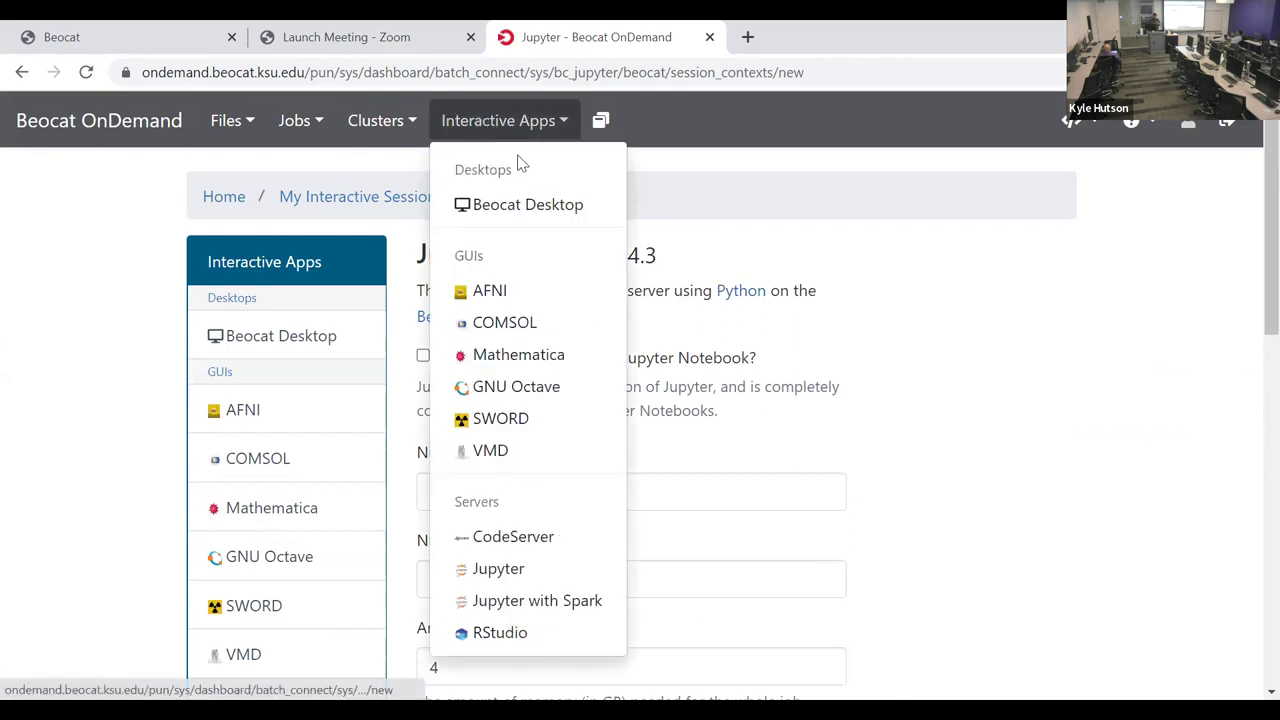
scroll(520, 170, "down", 1)
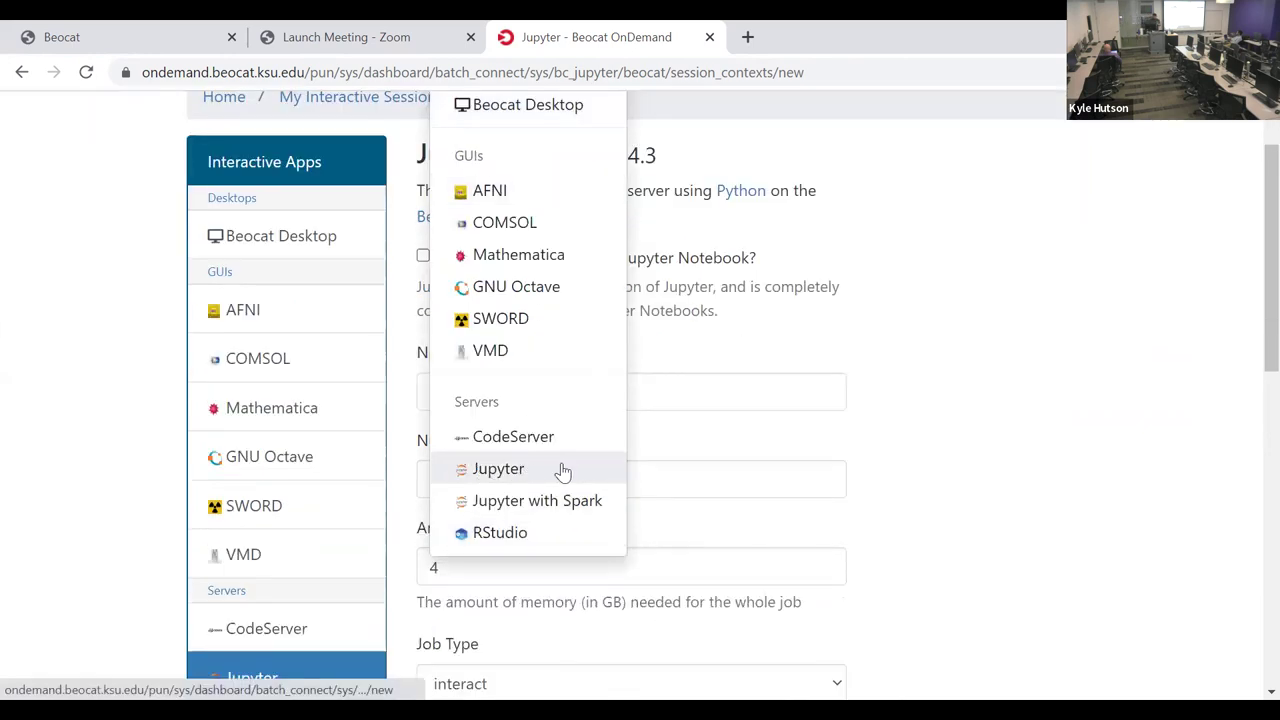
left_click(790, 328)
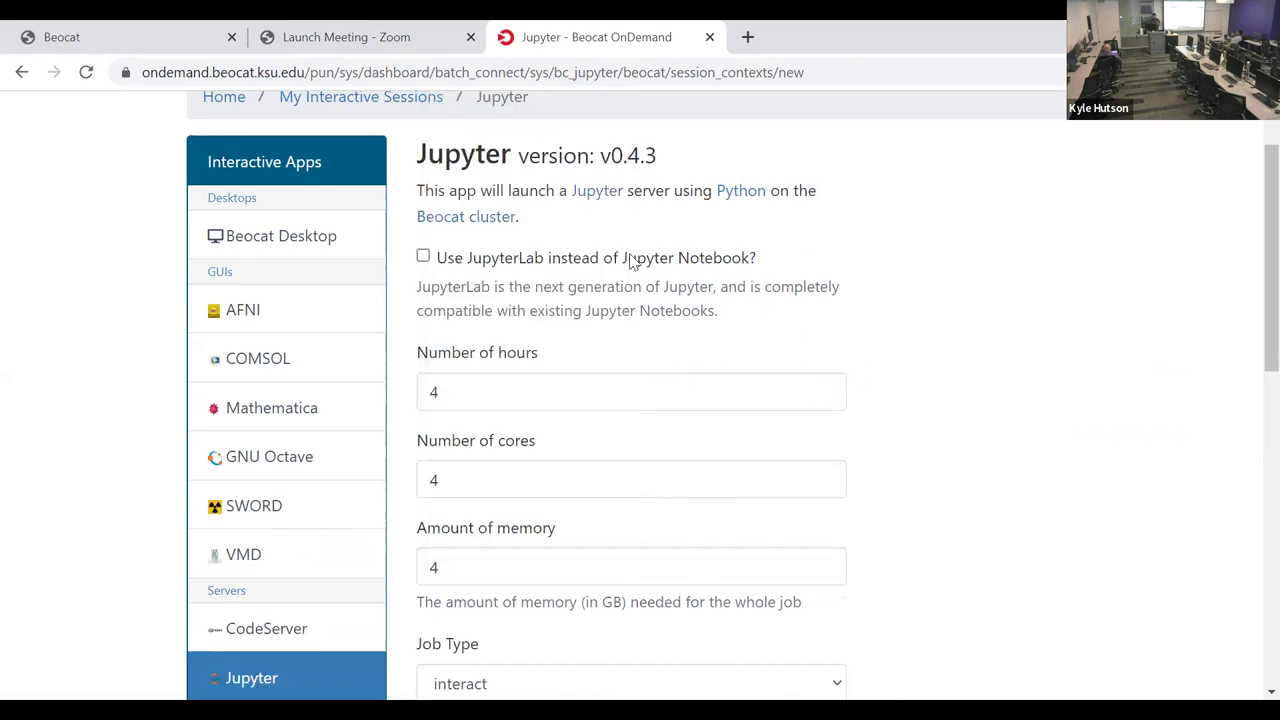
scroll(640, 275, "down", 1)
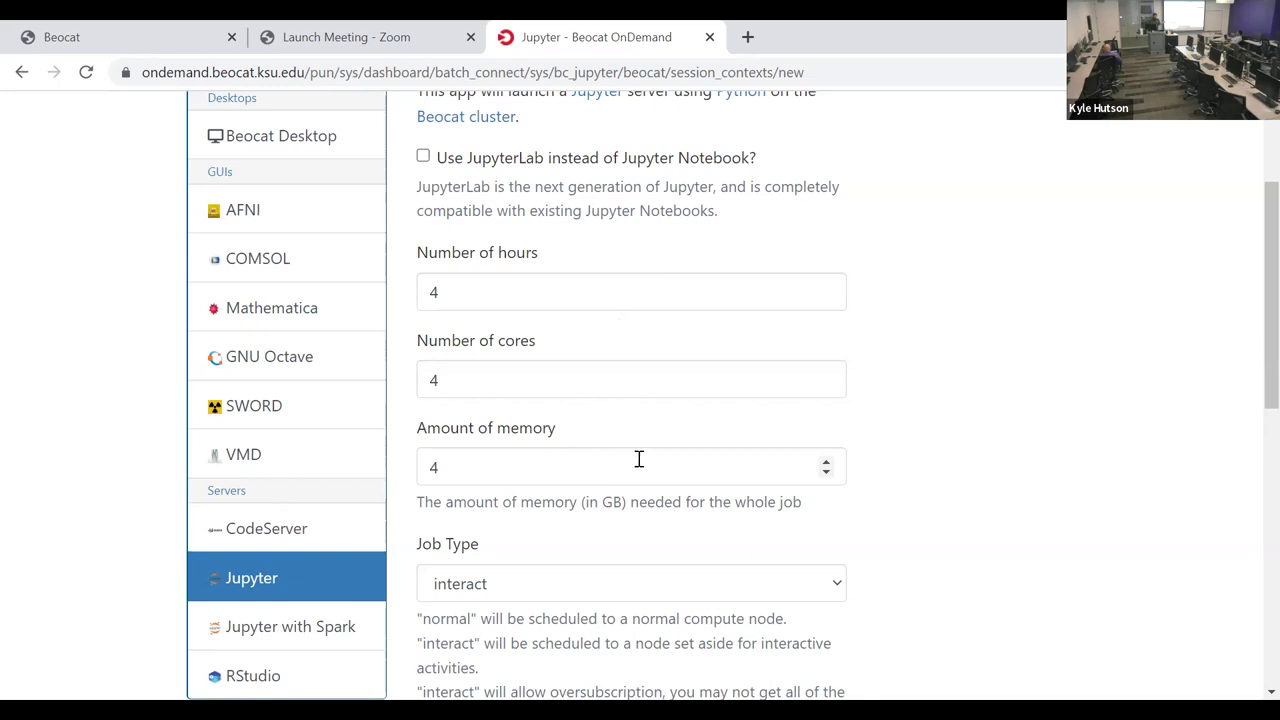
scroll(668, 450, "down", 1)
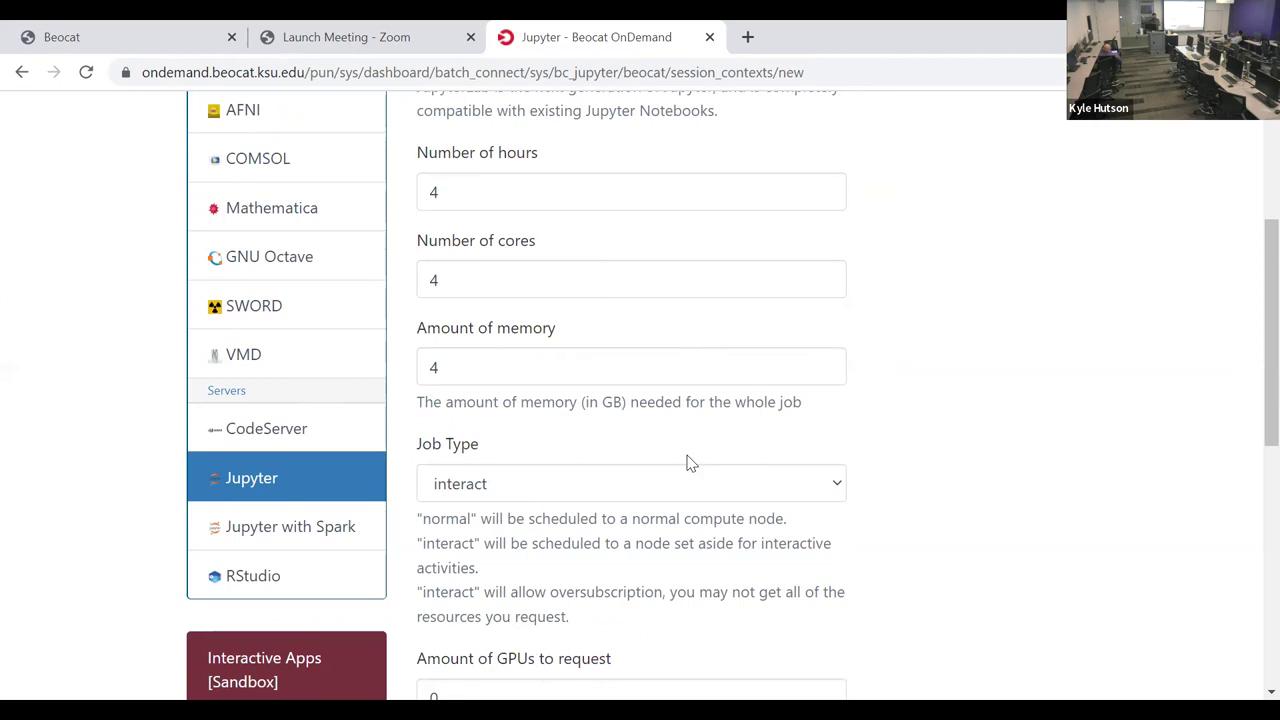
scroll(854, 431, "down", 2)
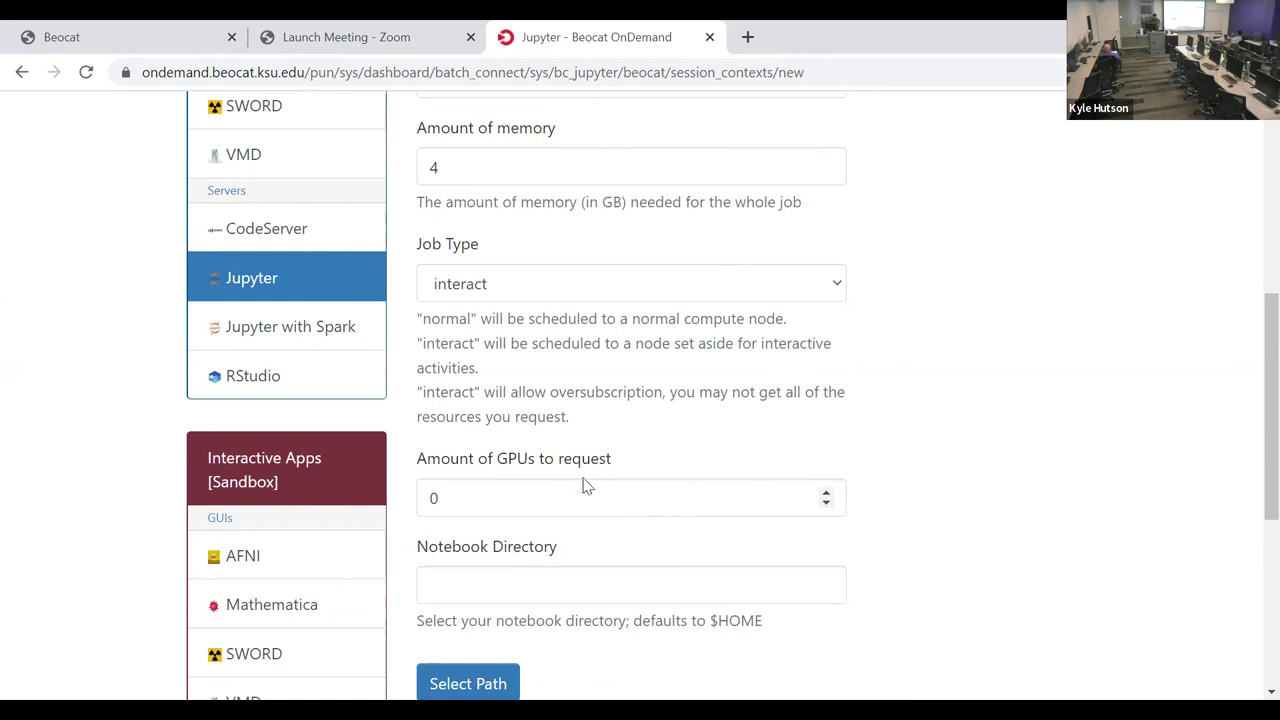
scroll(590, 467, "down", 1)
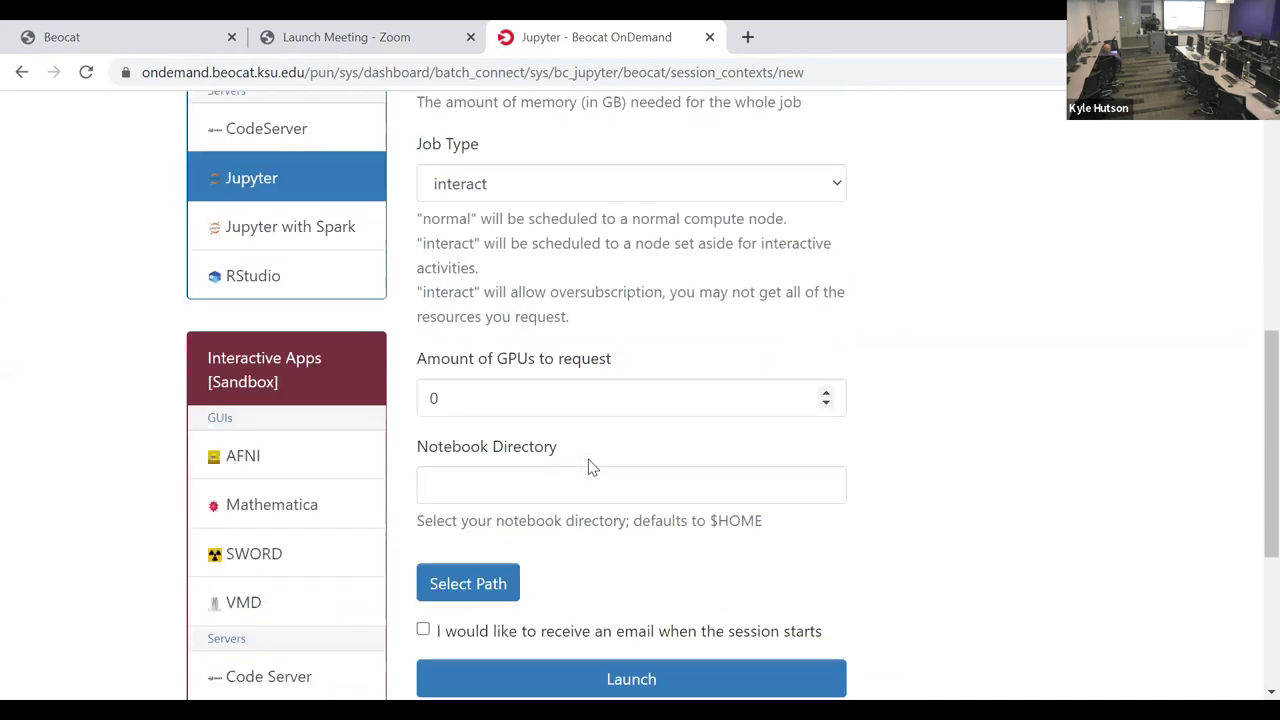
Step: Launch the Jupyter session with the current form settings and connect to it once it is running
scroll(573, 473, "down", 2)
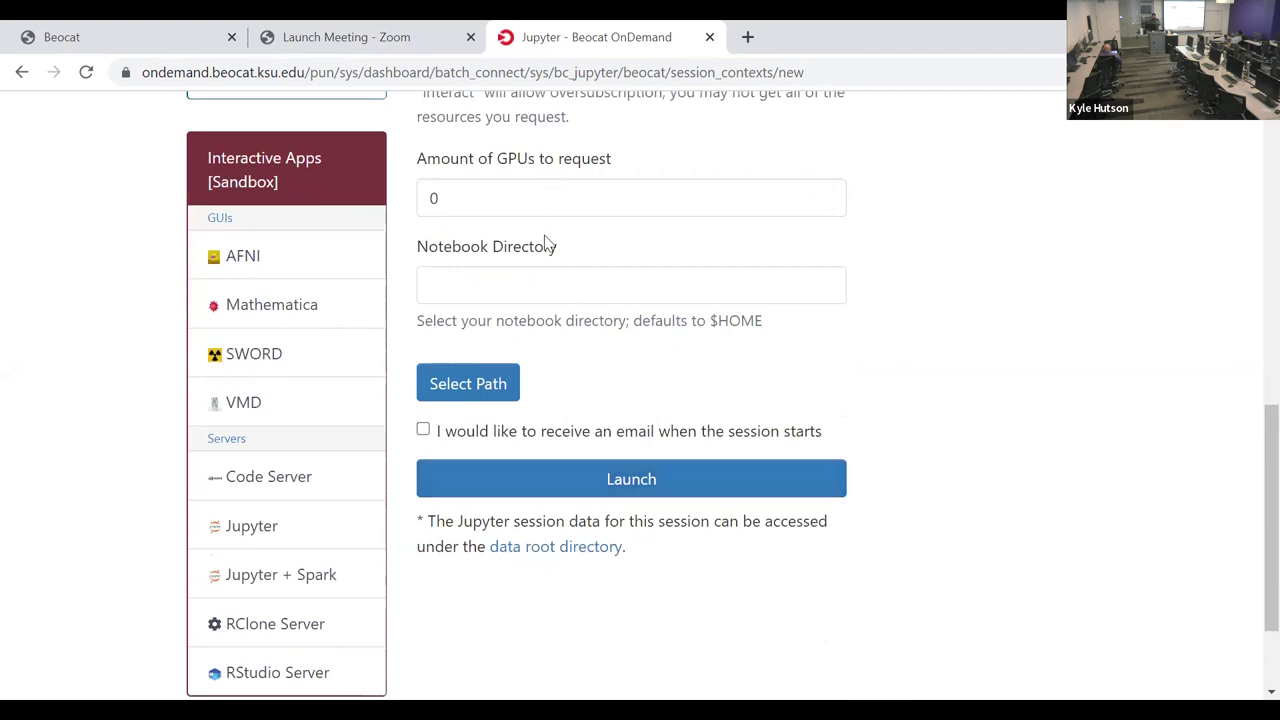
left_click(574, 485)
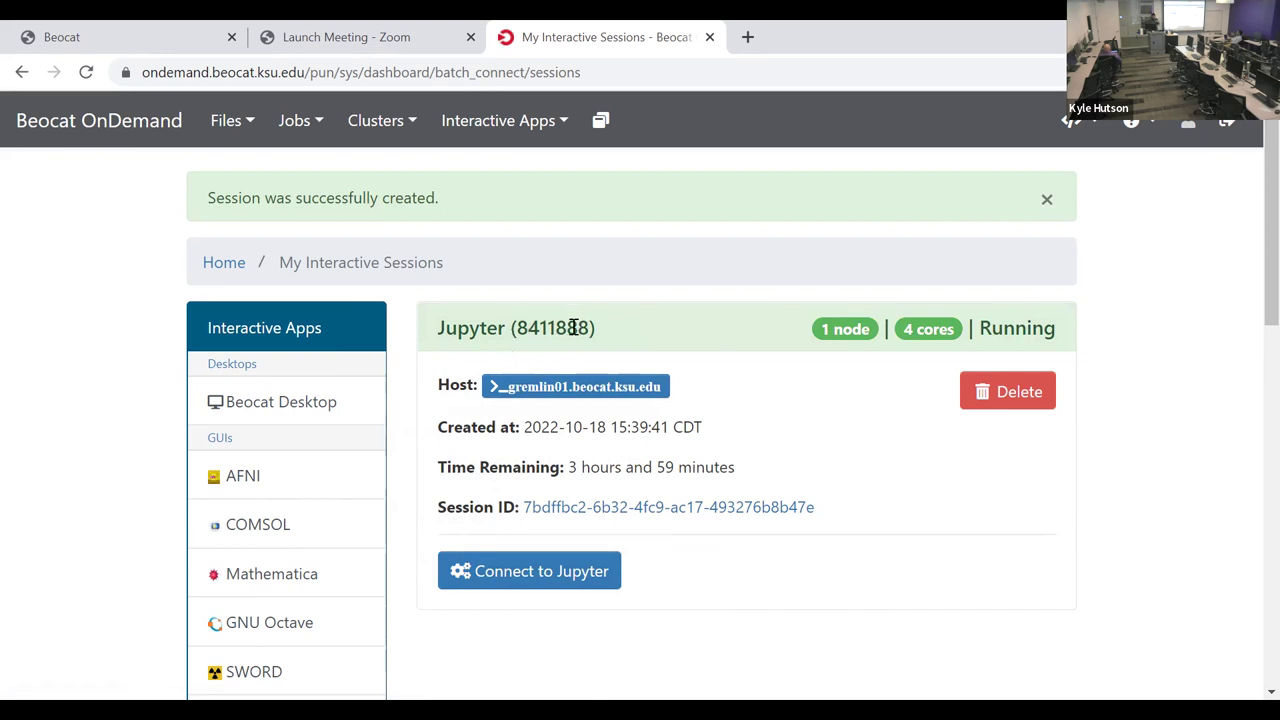
left_click(545, 553)
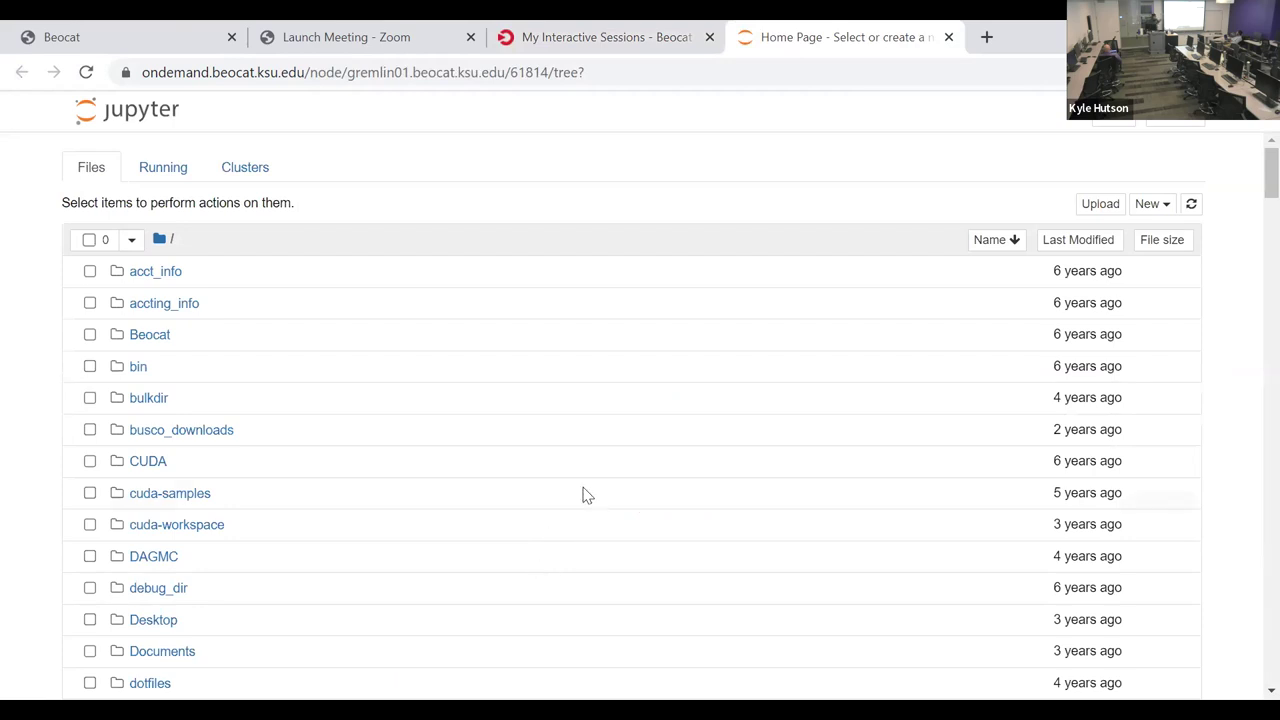
Step: Look through the folders, notebooks and other files listed in the Jupyter home directory for a notebook to demonstrate
scroll(571, 469, "down", 8)
scroll(575, 470, "down", 7)
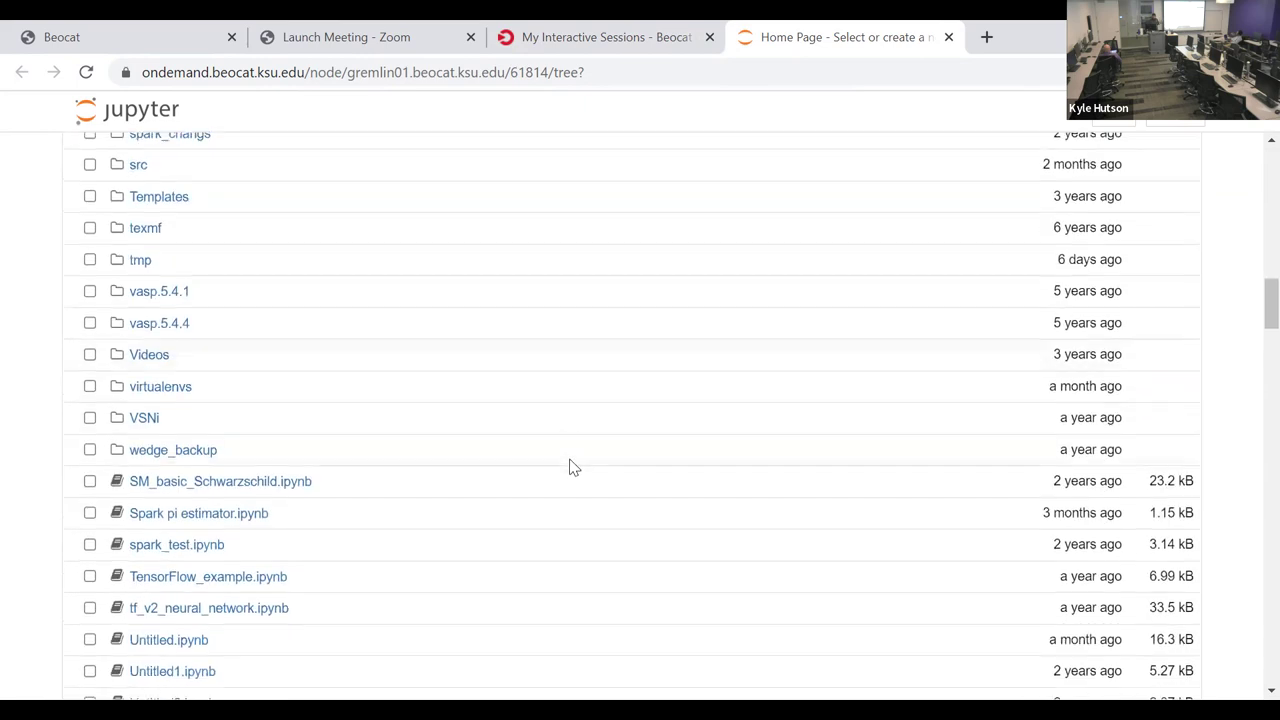
scroll(571, 467, "down", 2)
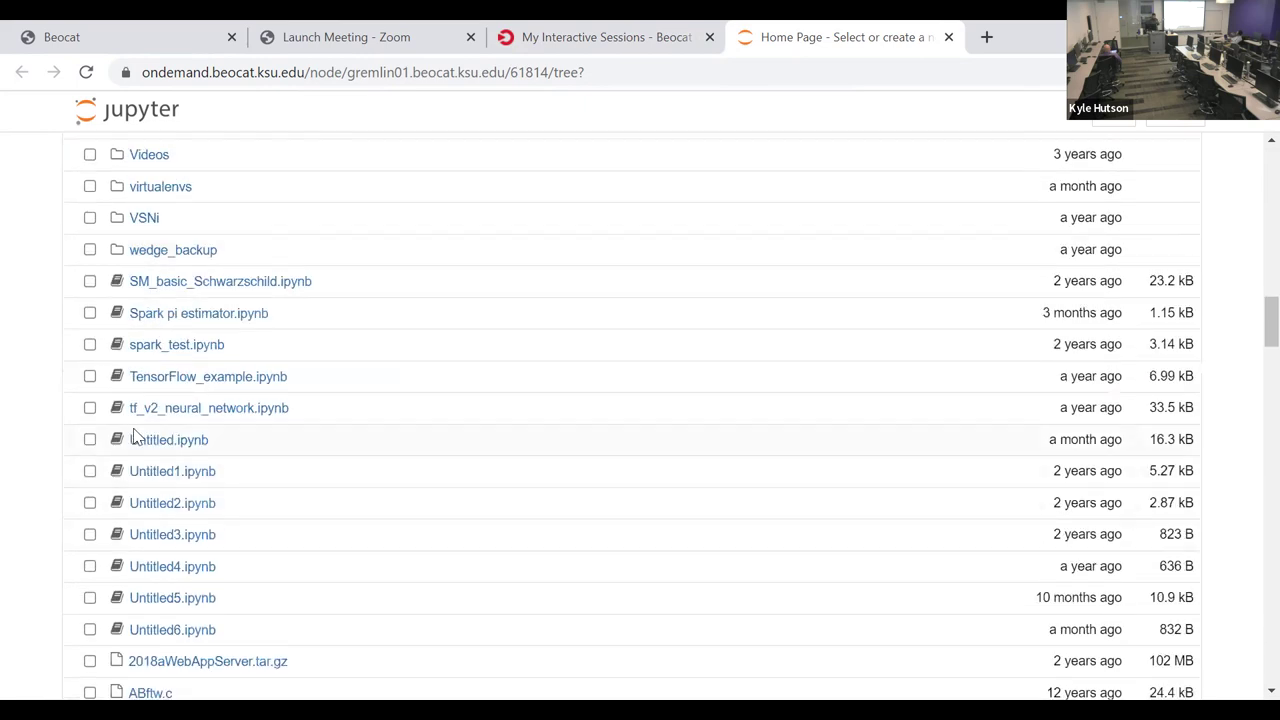
scroll(245, 575, "down", 1)
scroll(245, 570, "down", 7)
scroll(240, 540, "up", 6)
scroll(226, 468, "up", 1)
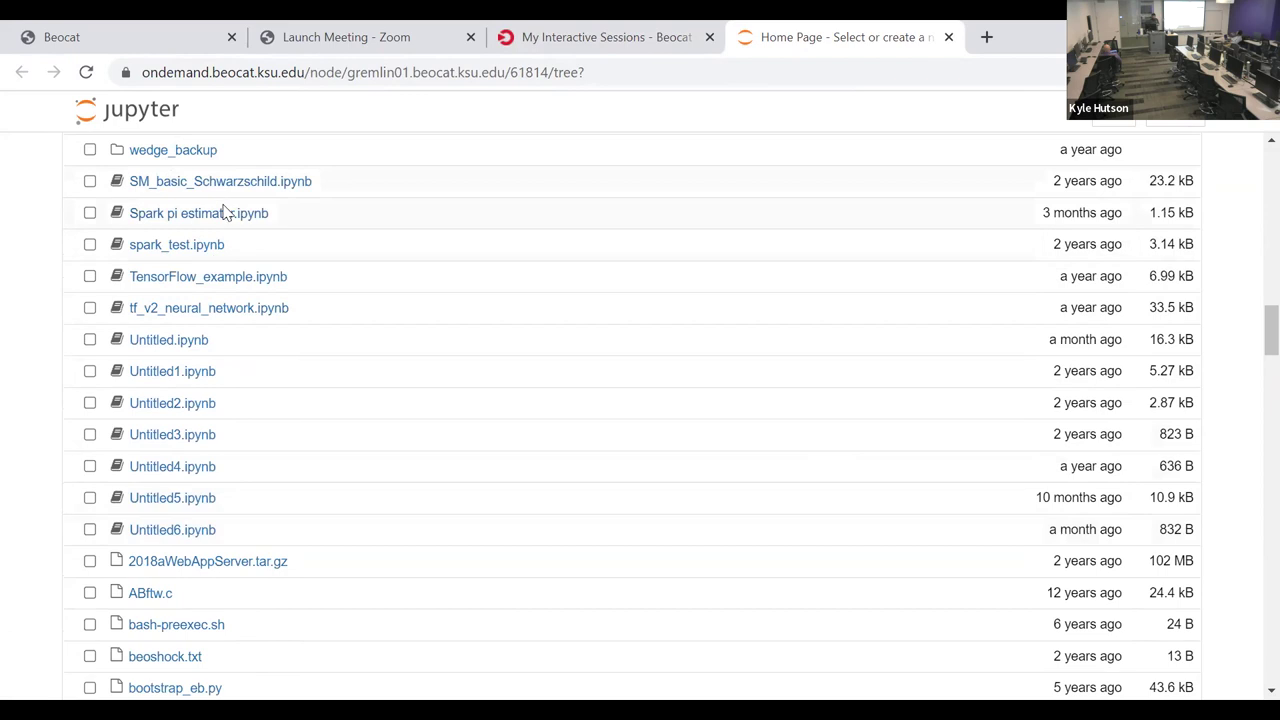
scroll(219, 254, "up", 1)
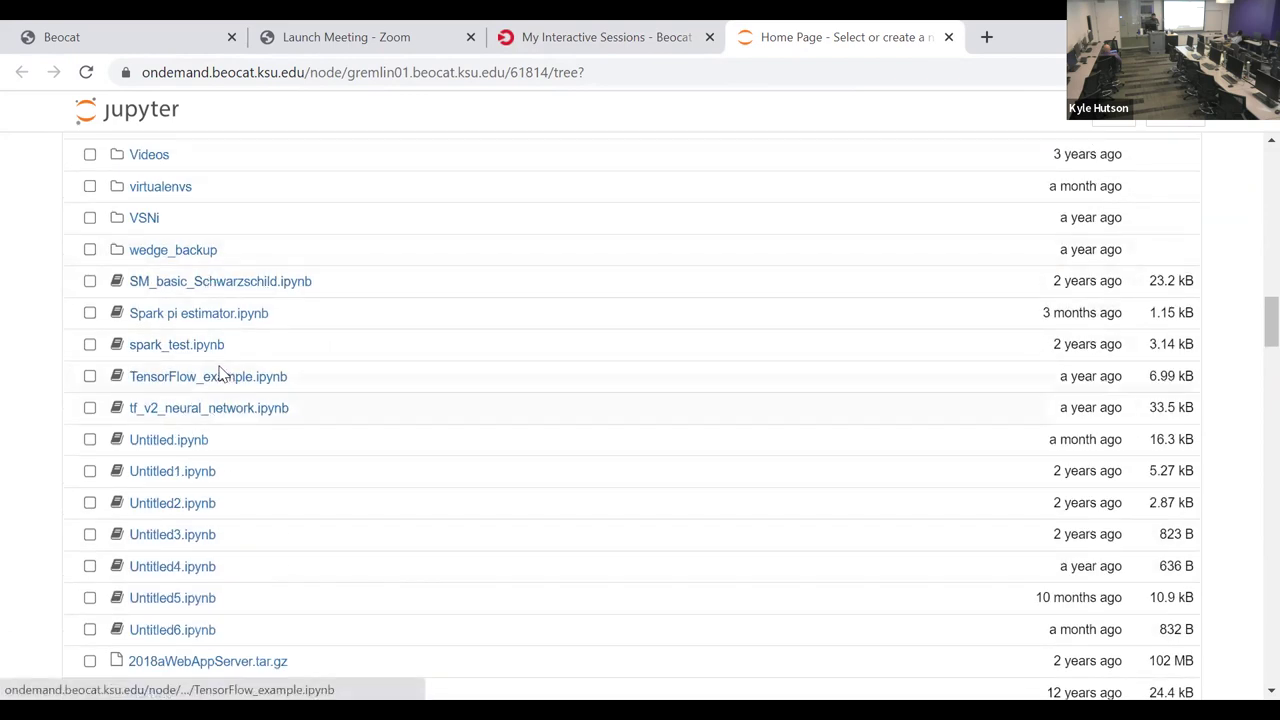
scroll(229, 580, "down", 8)
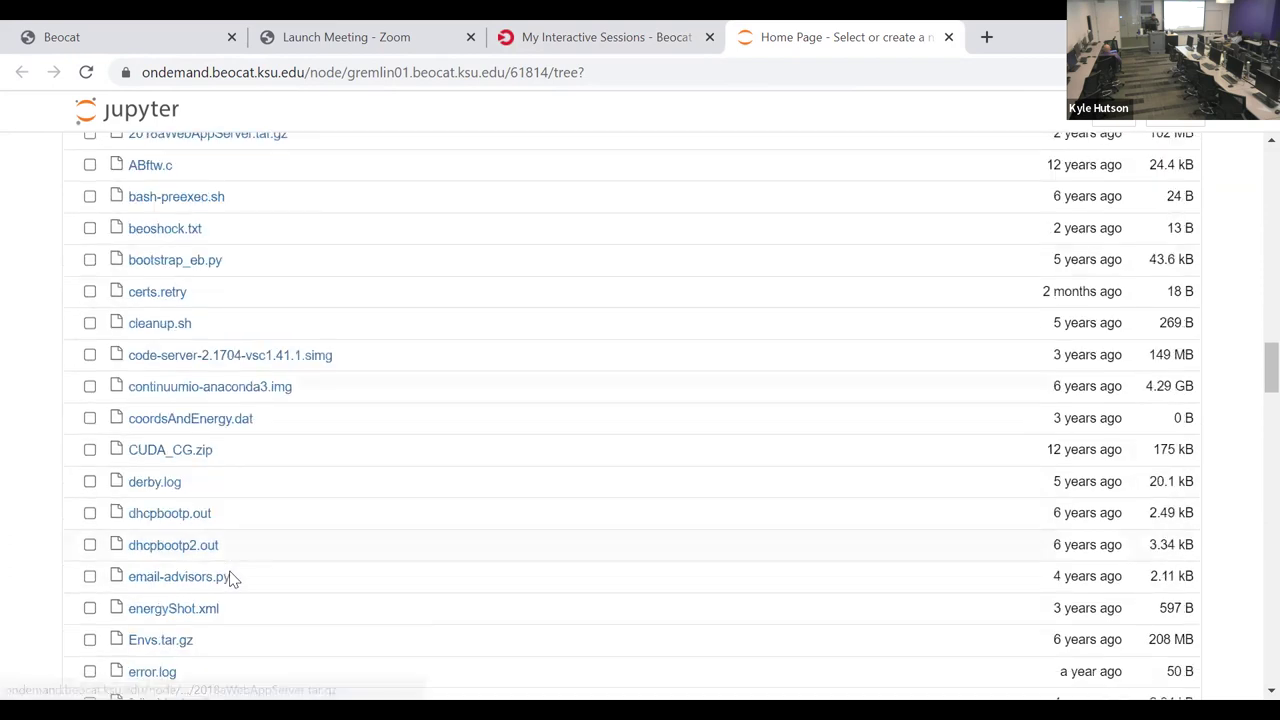
scroll(229, 580, "down", 18)
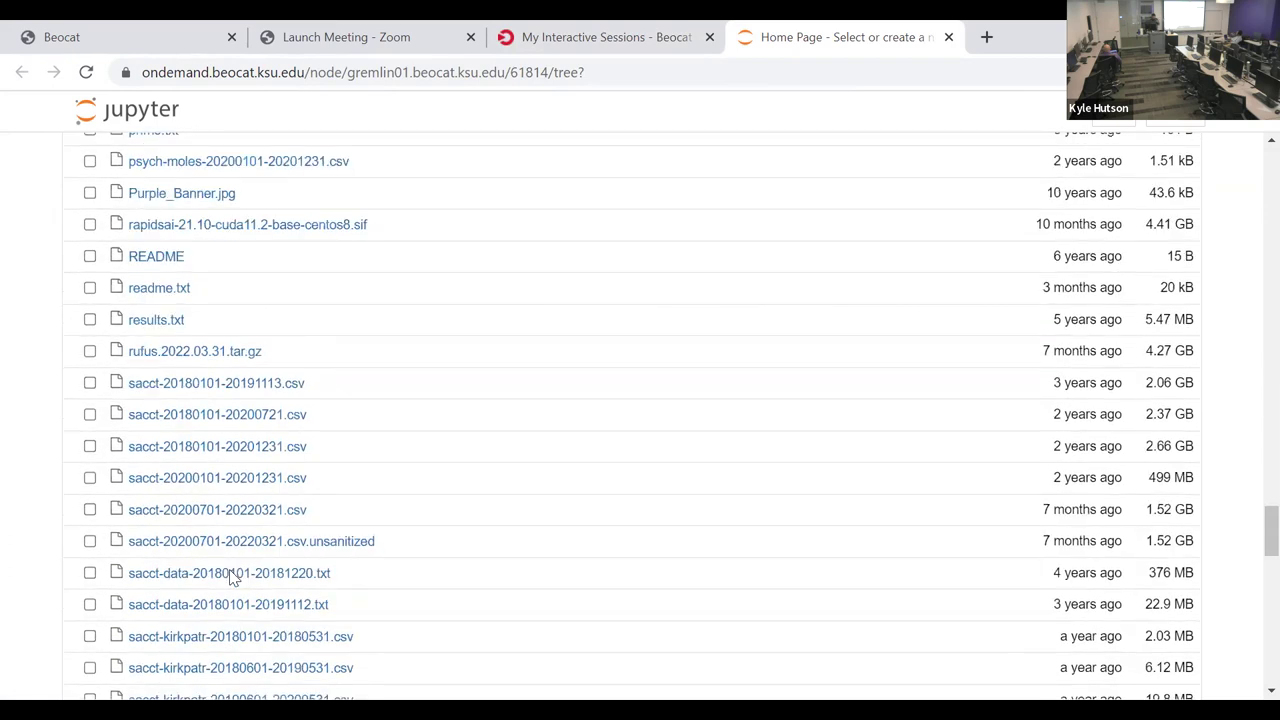
scroll(229, 580, "down", 8)
scroll(225, 582, "up", 20)
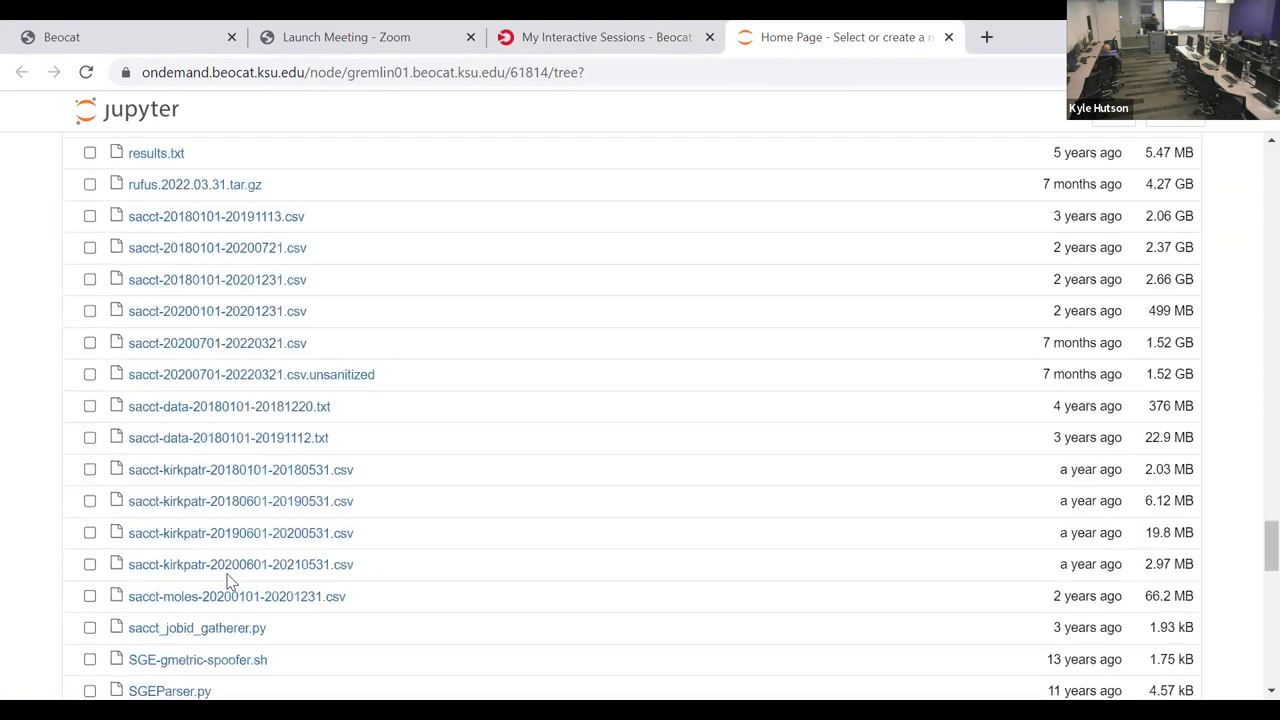
scroll(220, 582, "up", 20)
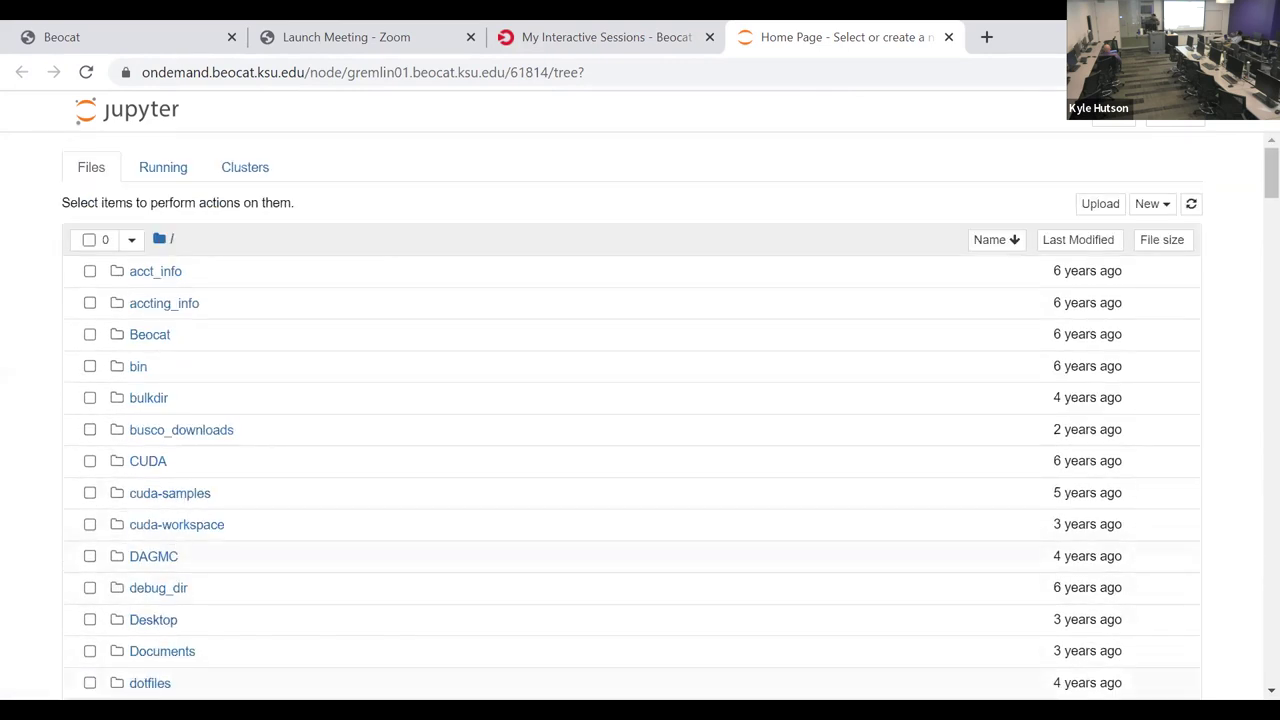
Step: Open the src folder in the Jupyter home directory
scroll(183, 503, "down", 5)
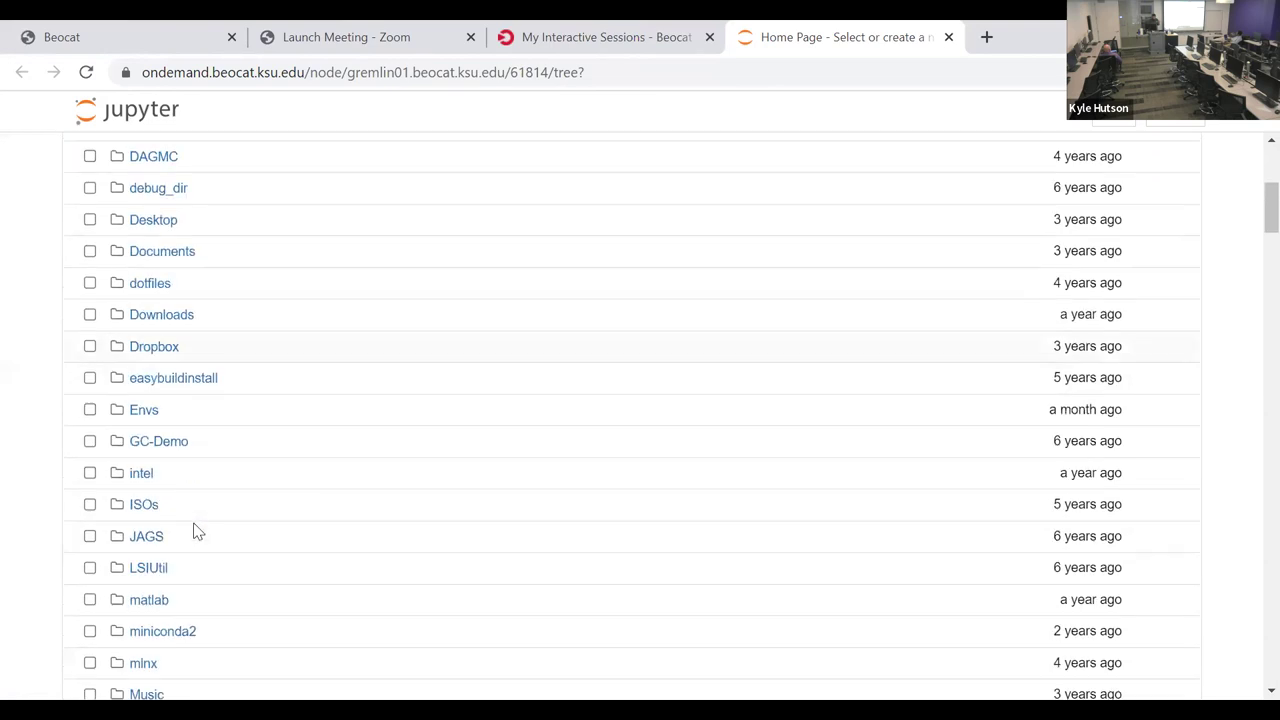
scroll(190, 530, "down", 8)
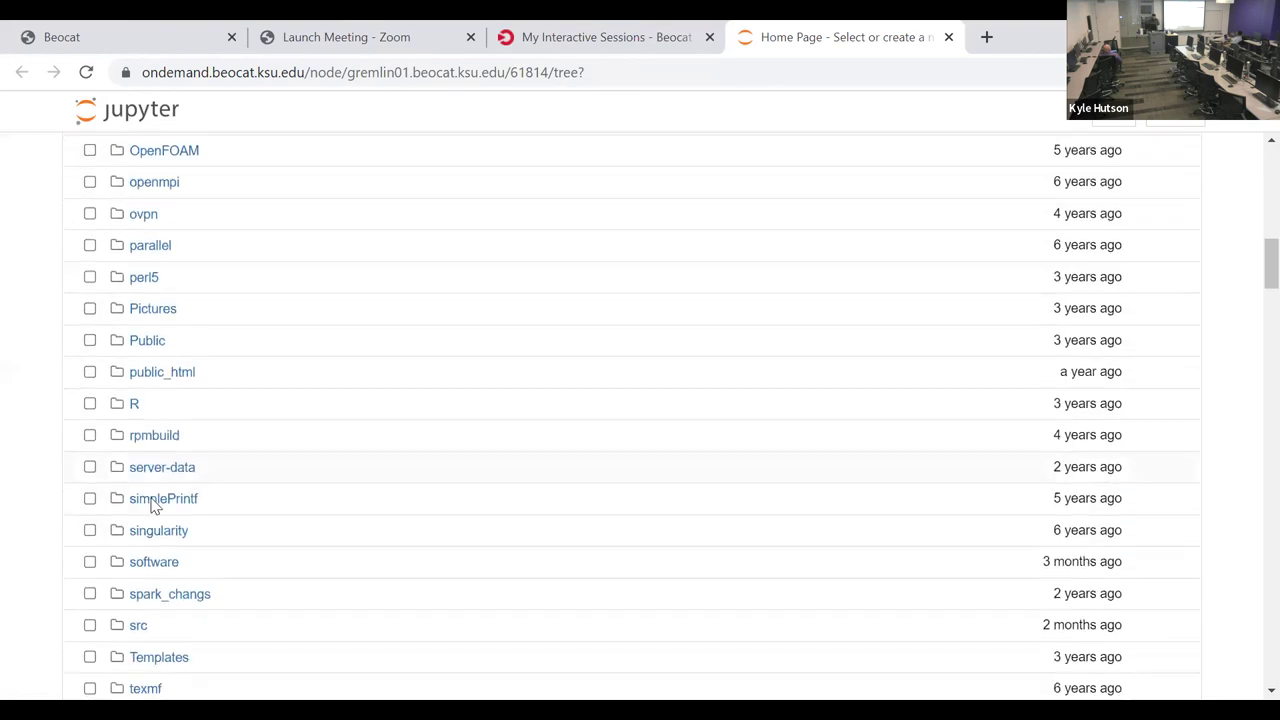
left_click(137, 366)
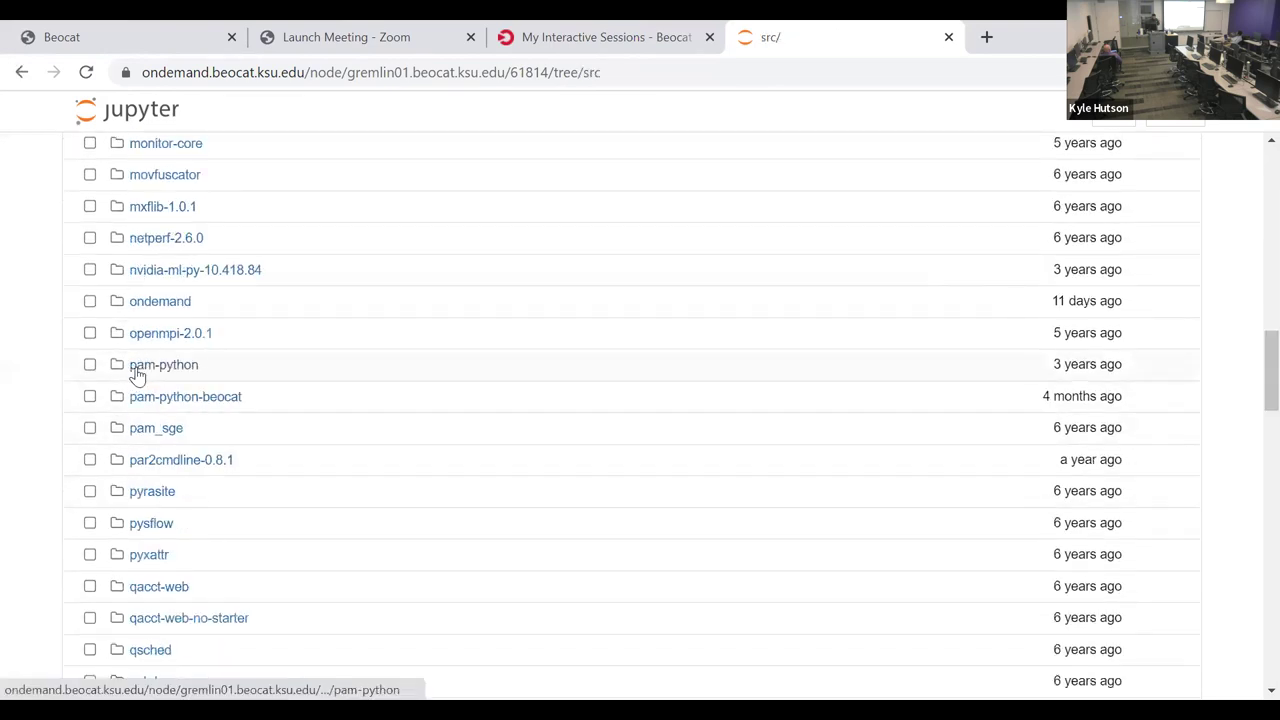
Step: Look through the contents of src and open its ondemand folder
scroll(200, 520, "down", 7)
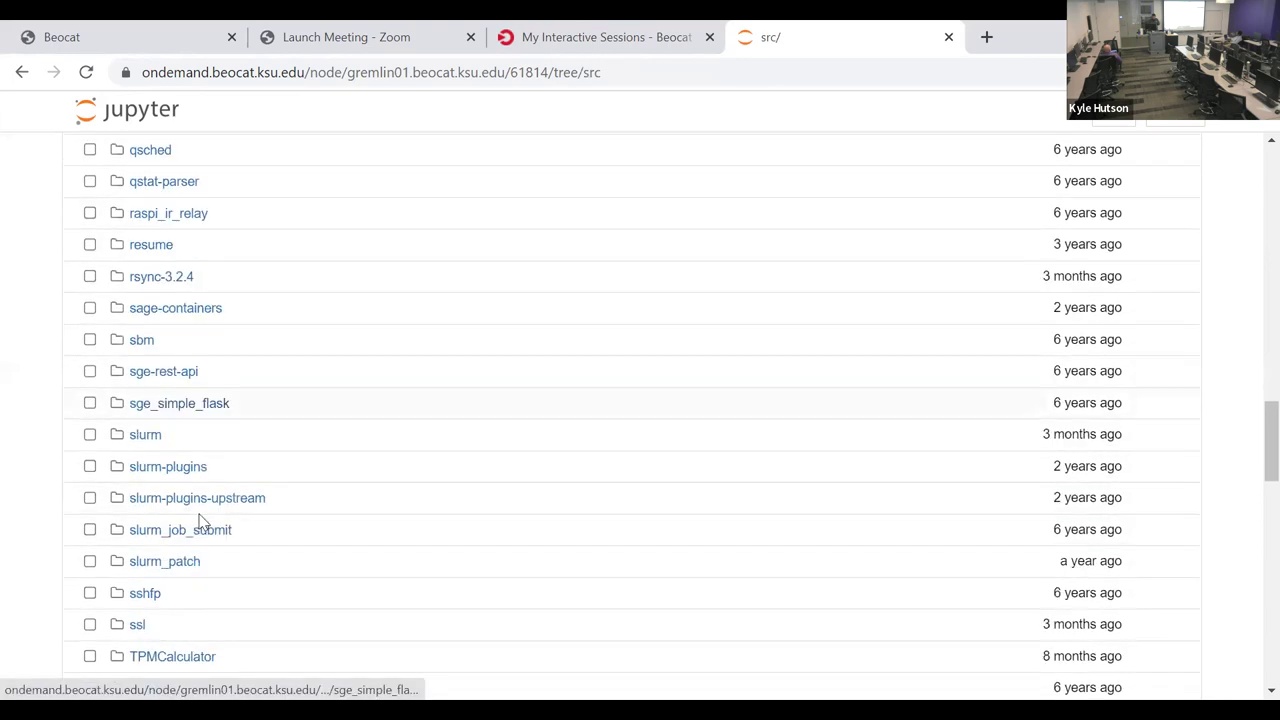
scroll(198, 520, "down", 5)
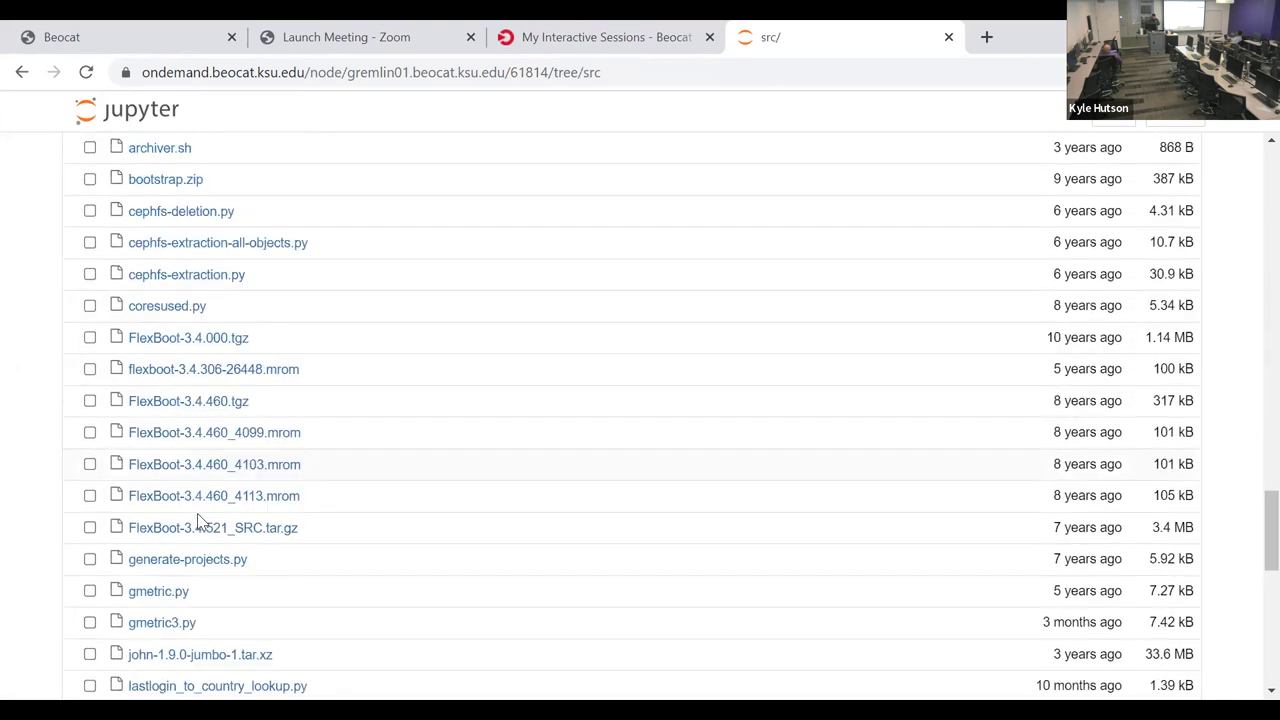
scroll(197, 520, "up", 14)
scroll(197, 520, "up", 10)
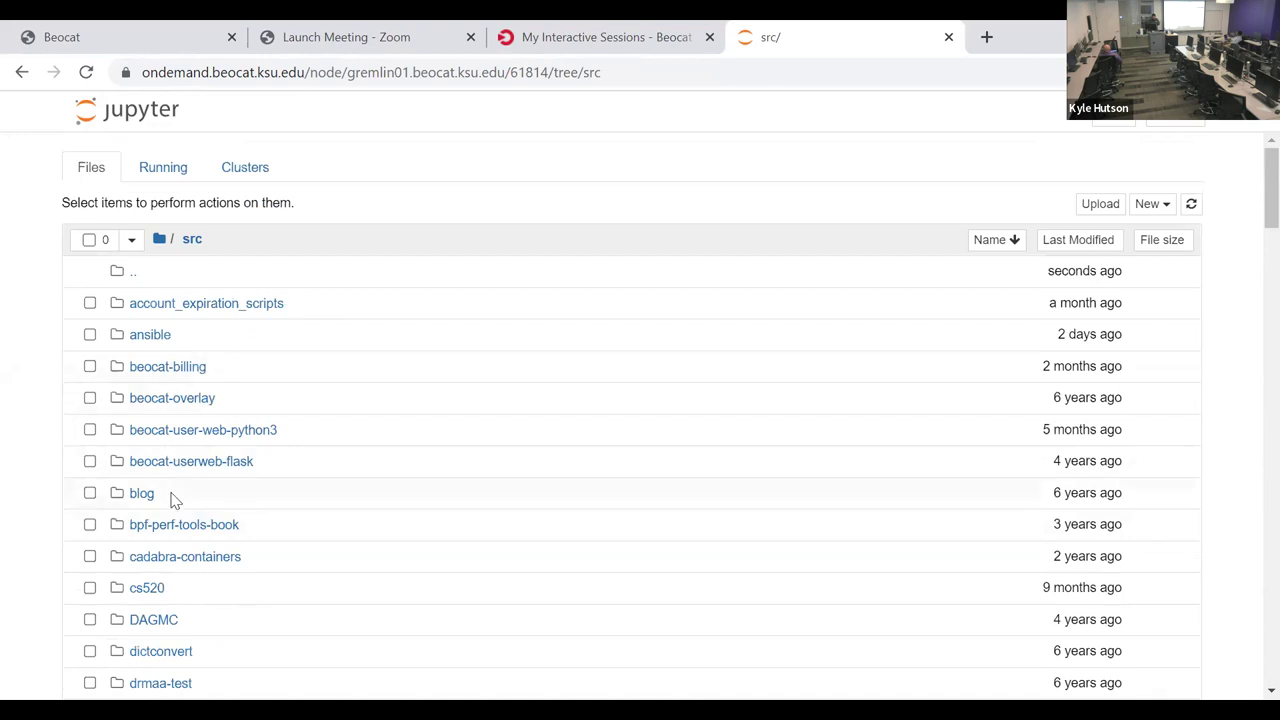
scroll(167, 519, "down", 3)
scroll(167, 519, "down", 5)
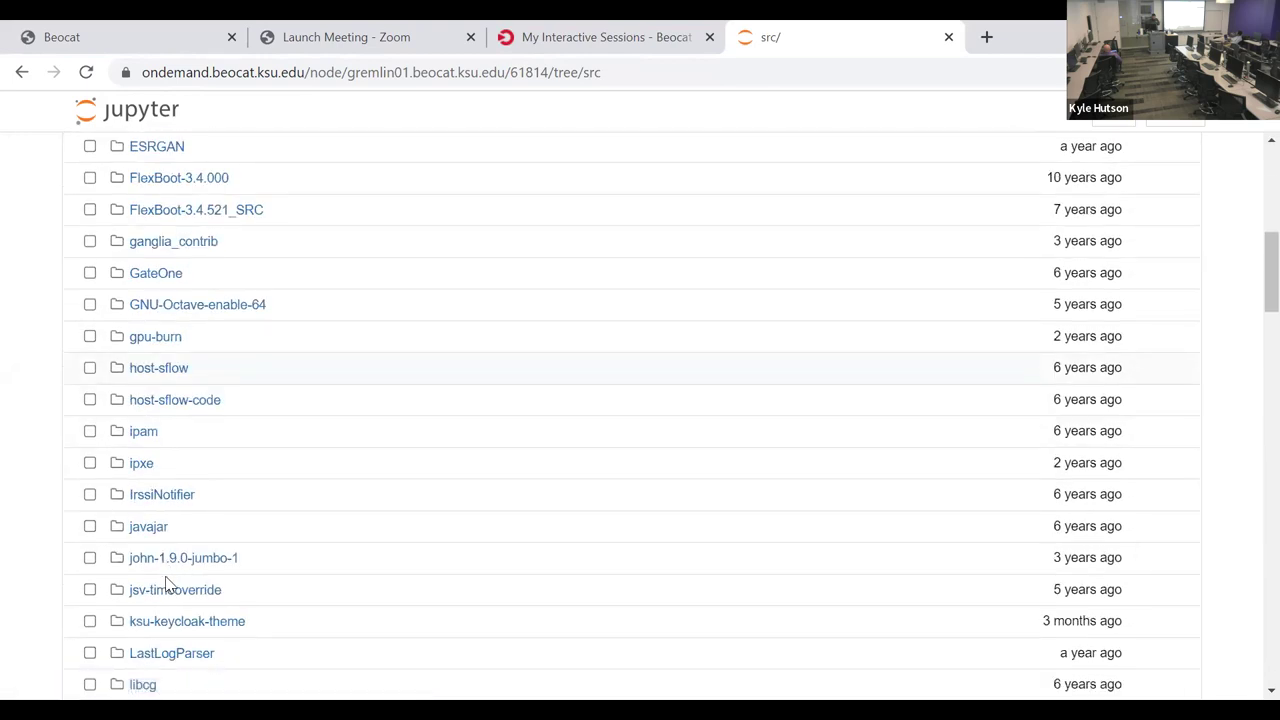
scroll(167, 585, "down", 3)
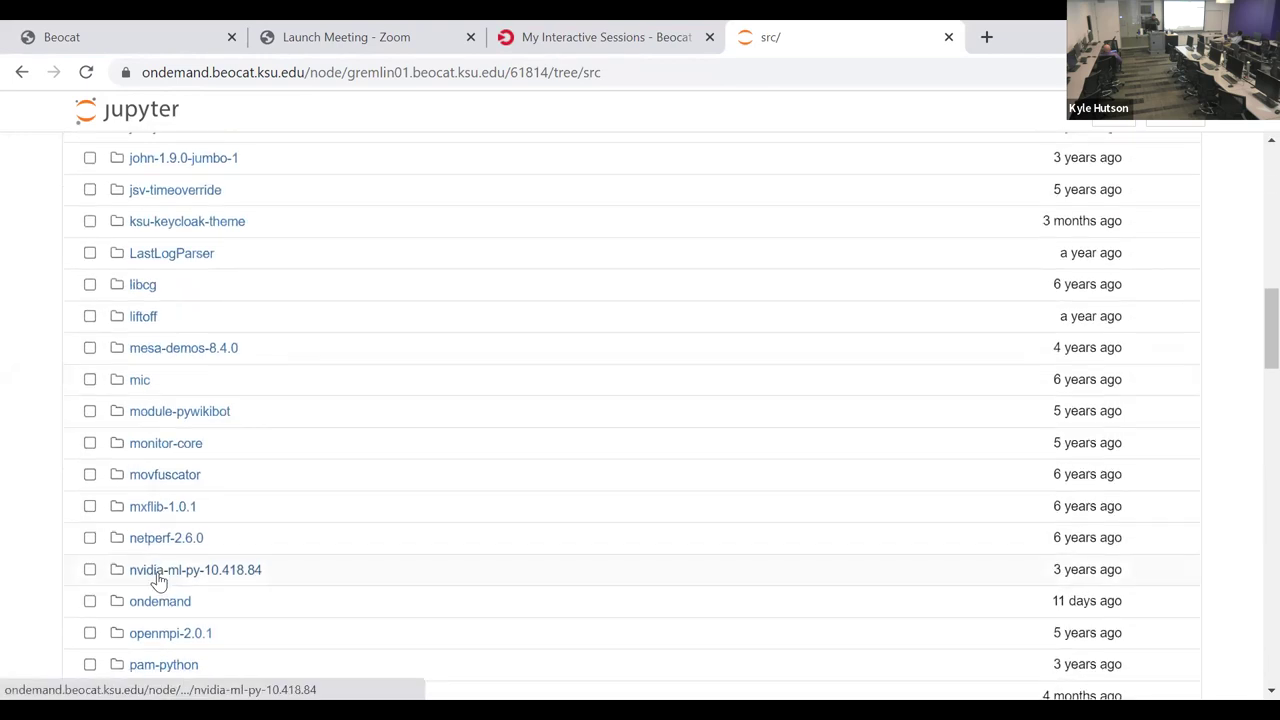
left_click(151, 604)
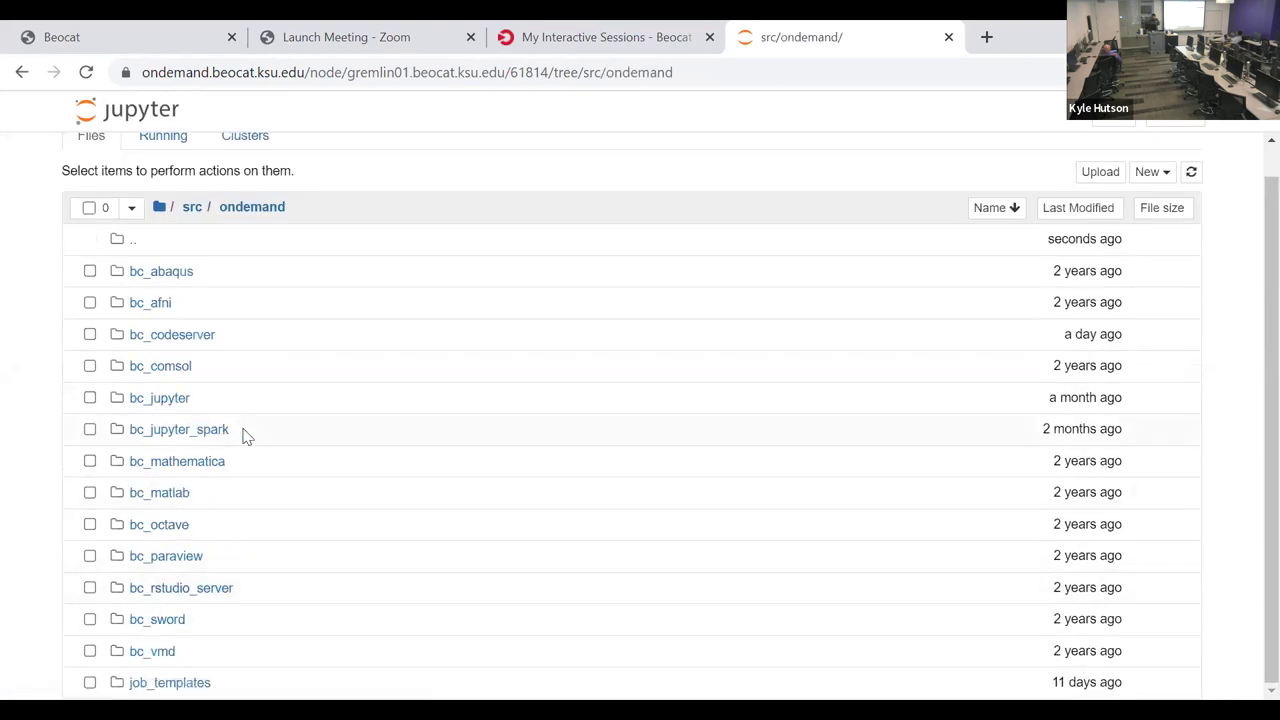
Step: Open the hello.ipynb notebook from the Jupyter_Notebook folder inside job_templates
left_click(190, 683)
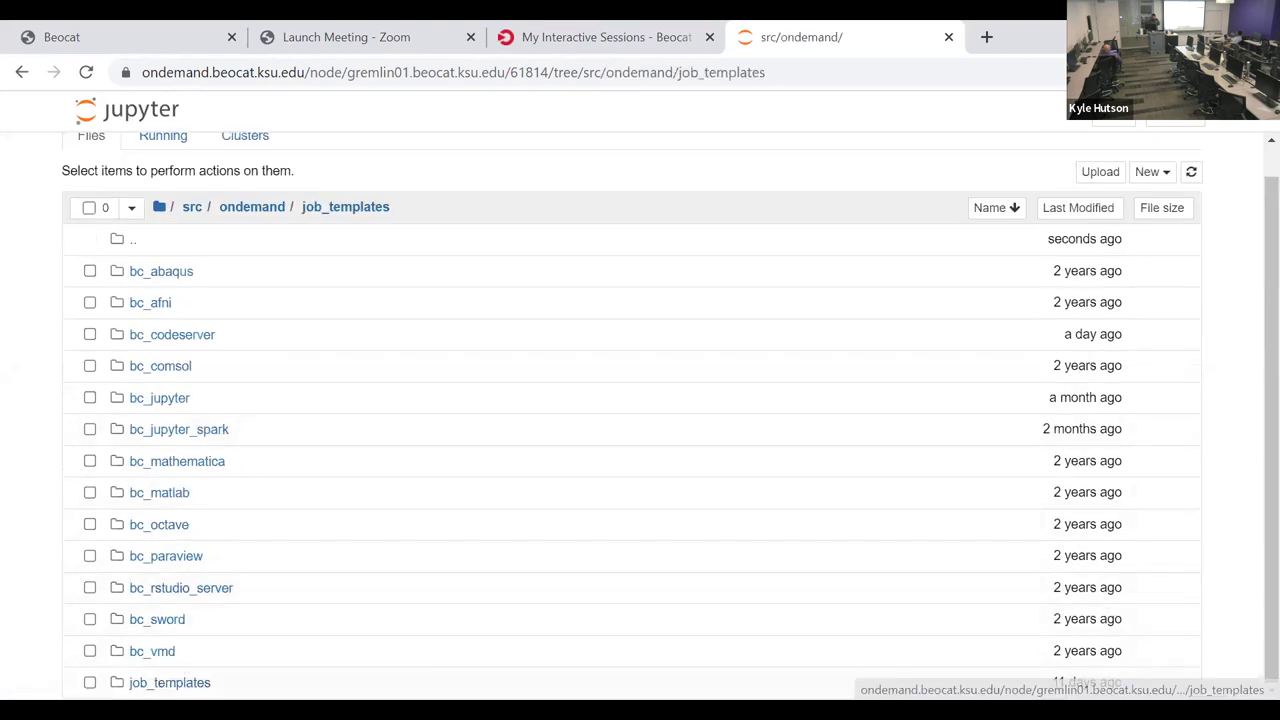
scroll(294, 460, "down", 2)
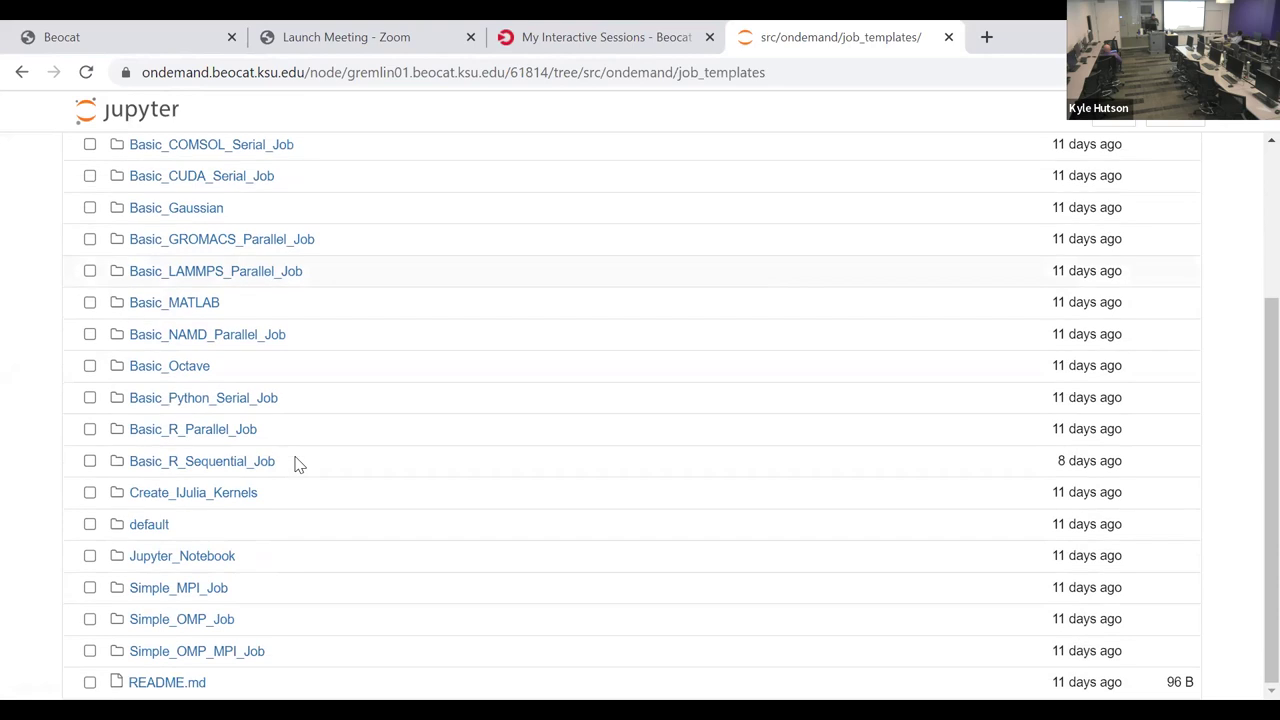
left_click(200, 557)
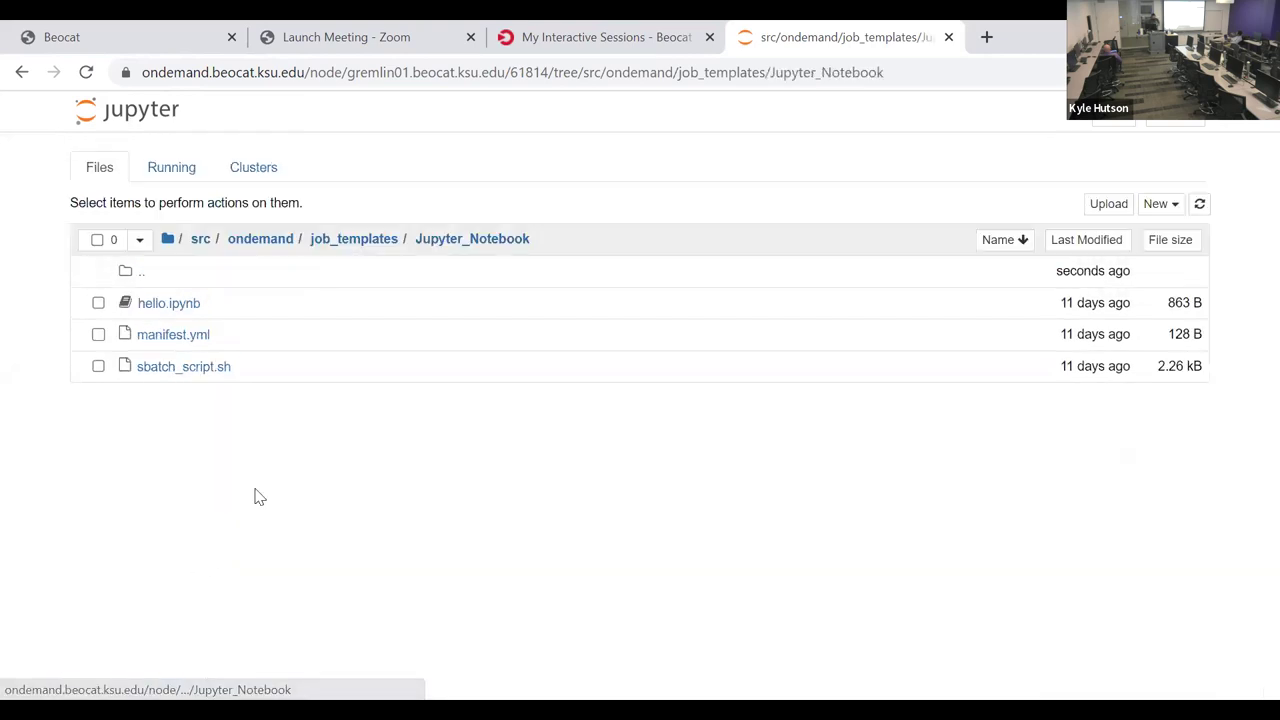
left_click(177, 306)
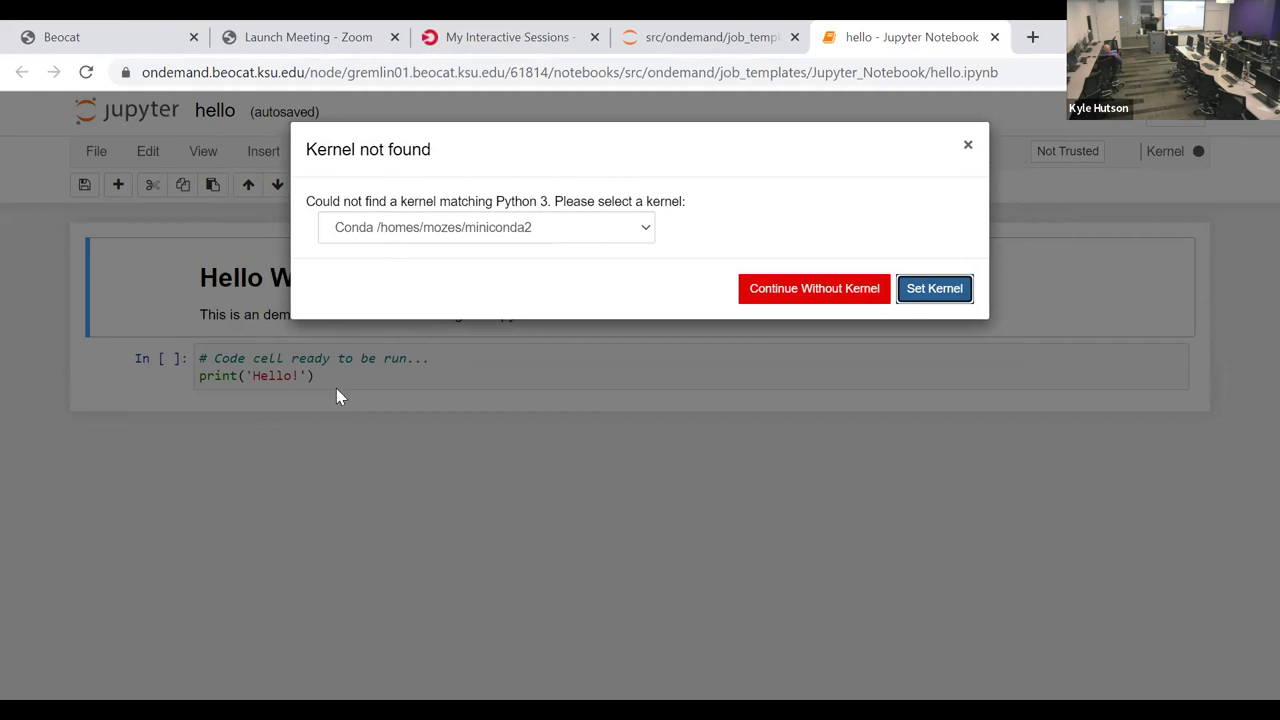
Step: Review the available kernels and set the notebook's kernel to Python 3.7.4-TensorFlow-2.3.1 [jupyter_python]
left_click(632, 222)
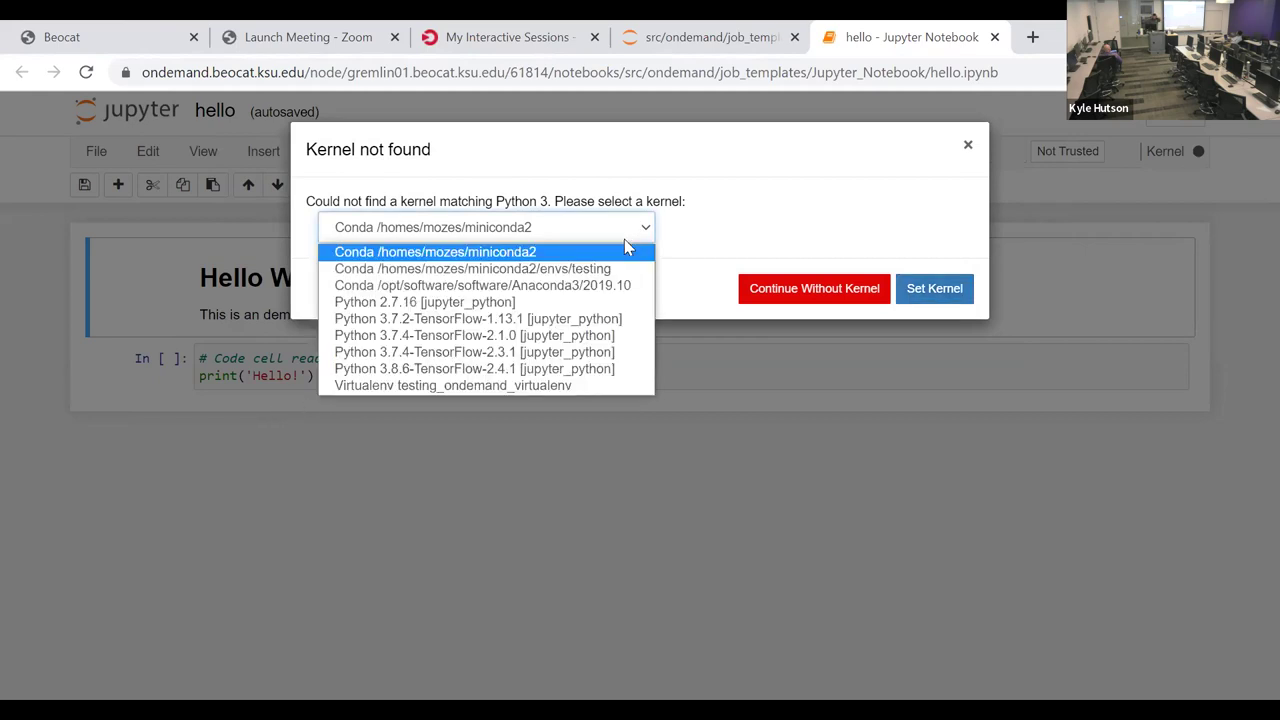
left_click(582, 158)
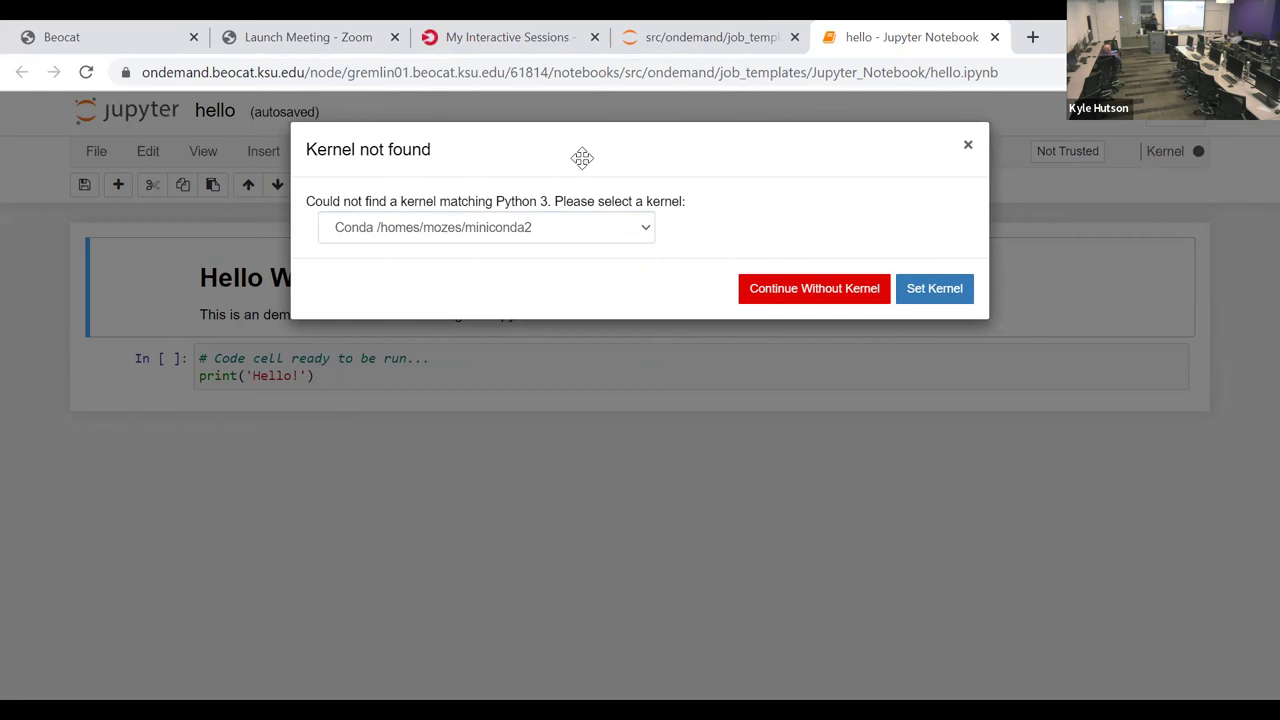
left_click(602, 238)
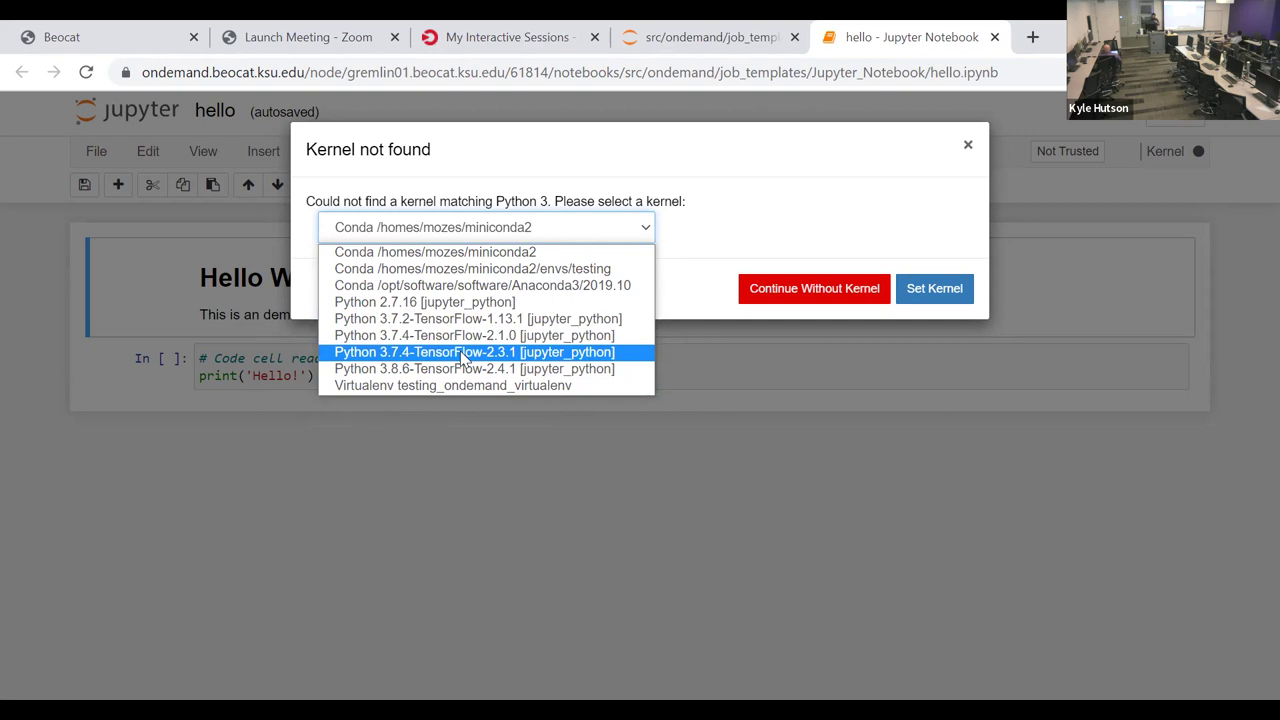
left_click(463, 358)
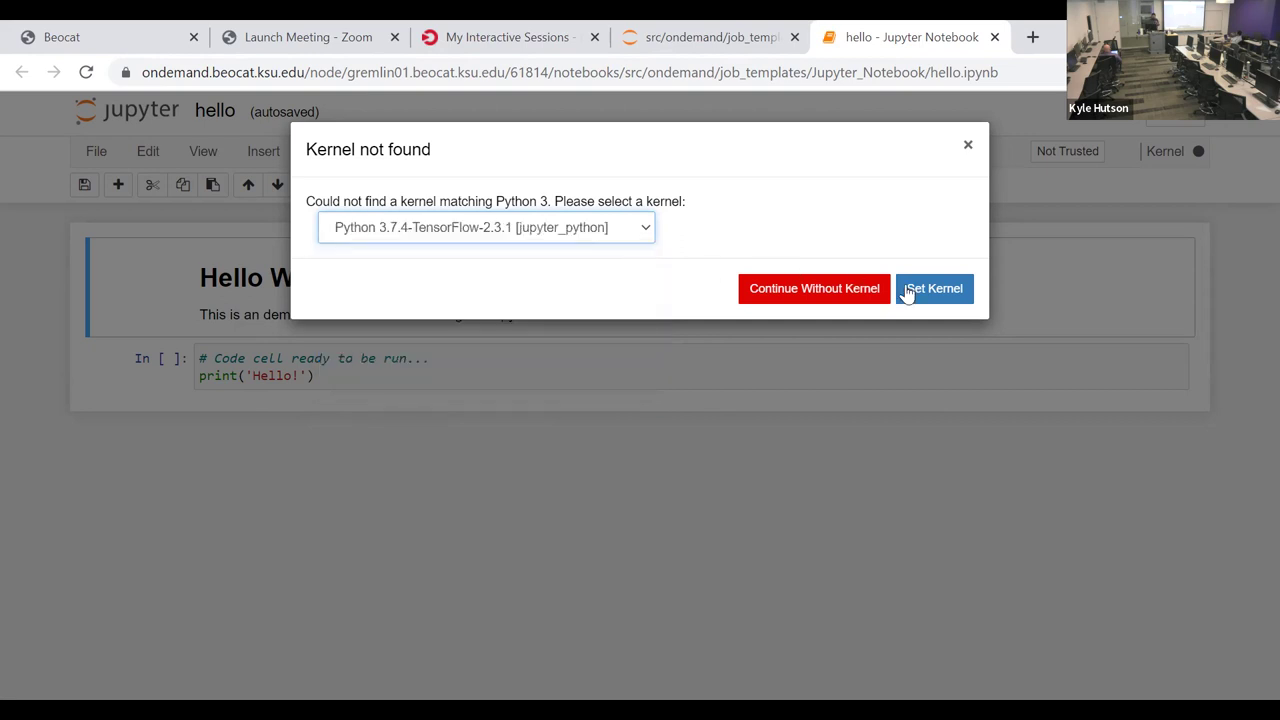
left_click(941, 298)
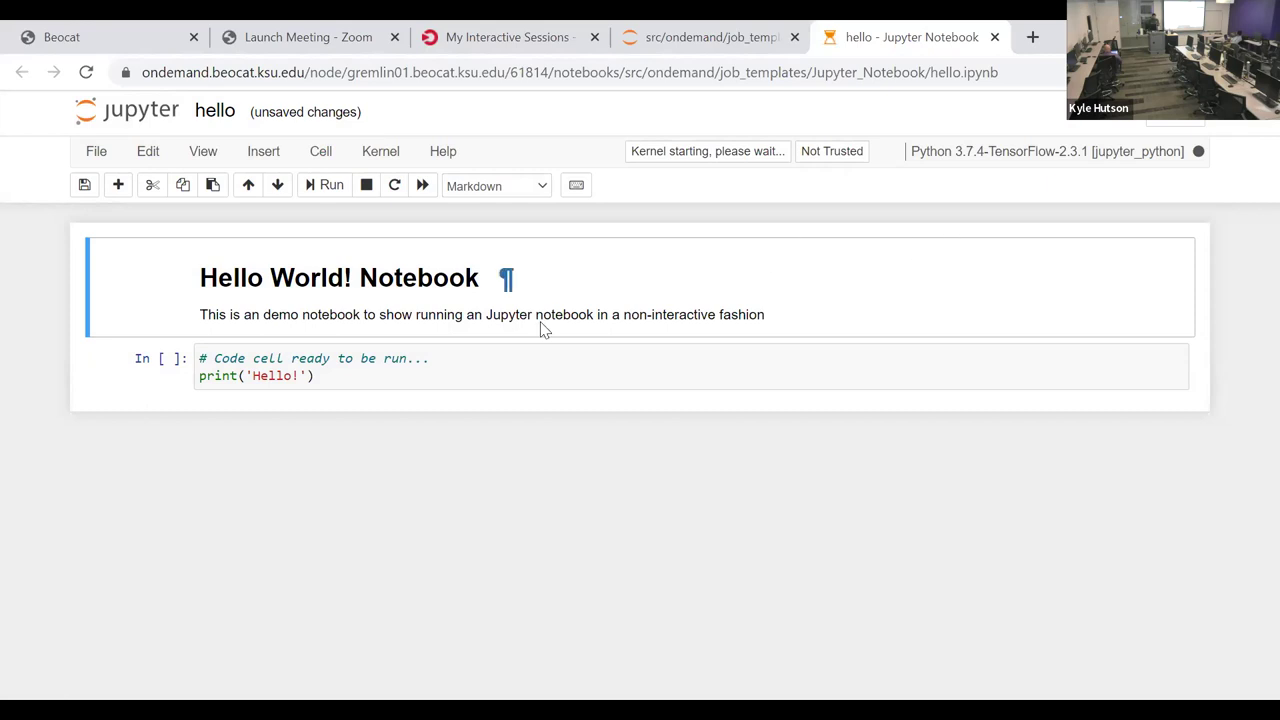
Step: Run the notebook's print('Hello!') code cell and select its output
left_click(265, 367)
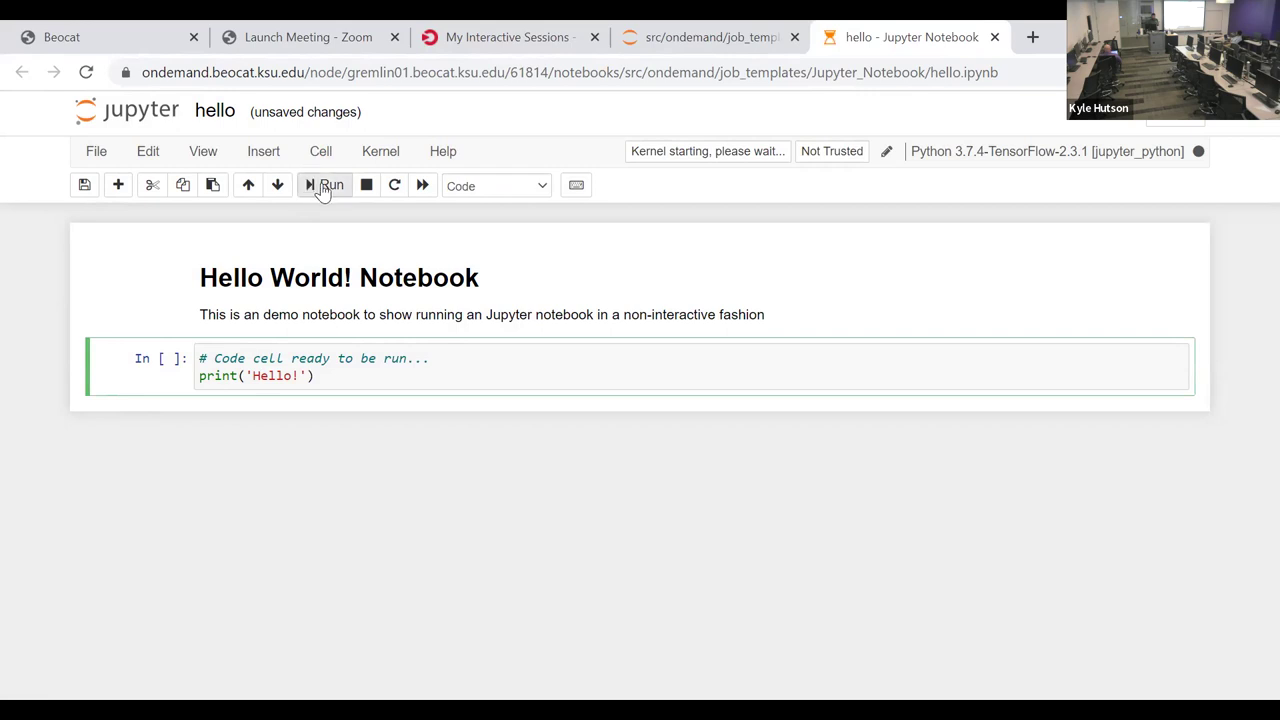
left_click(322, 187)
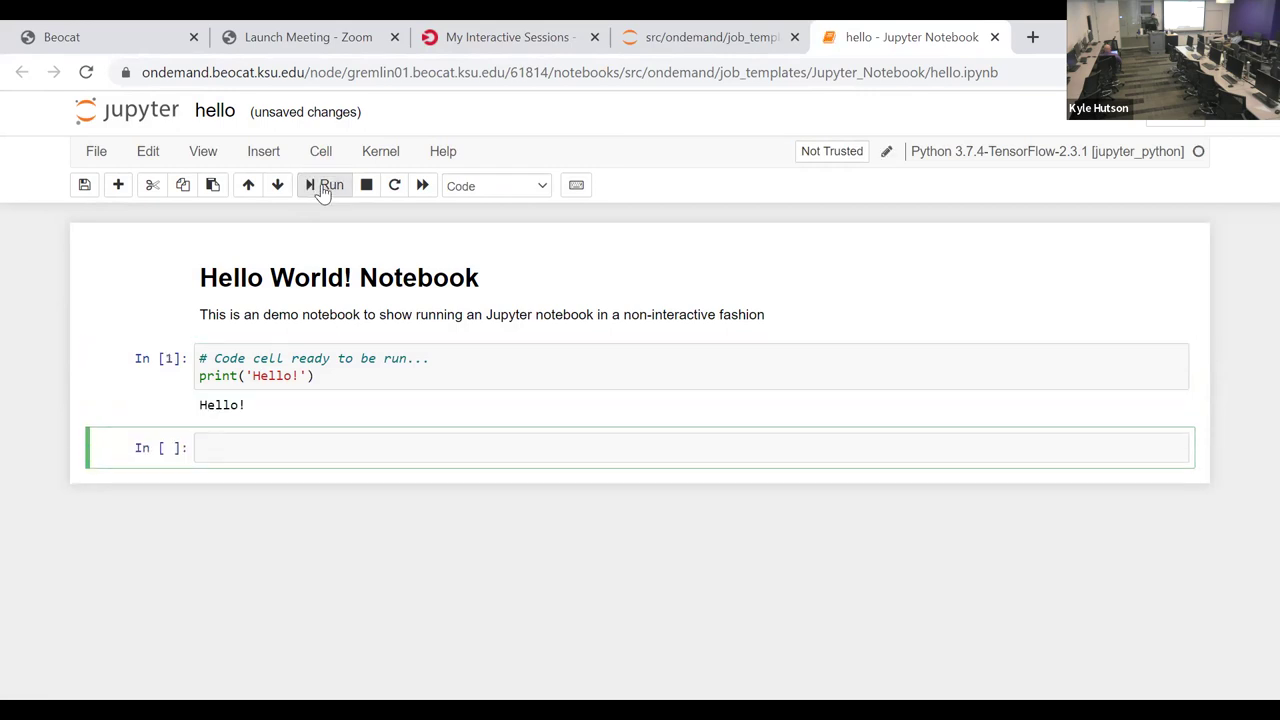
left_click(265, 413)
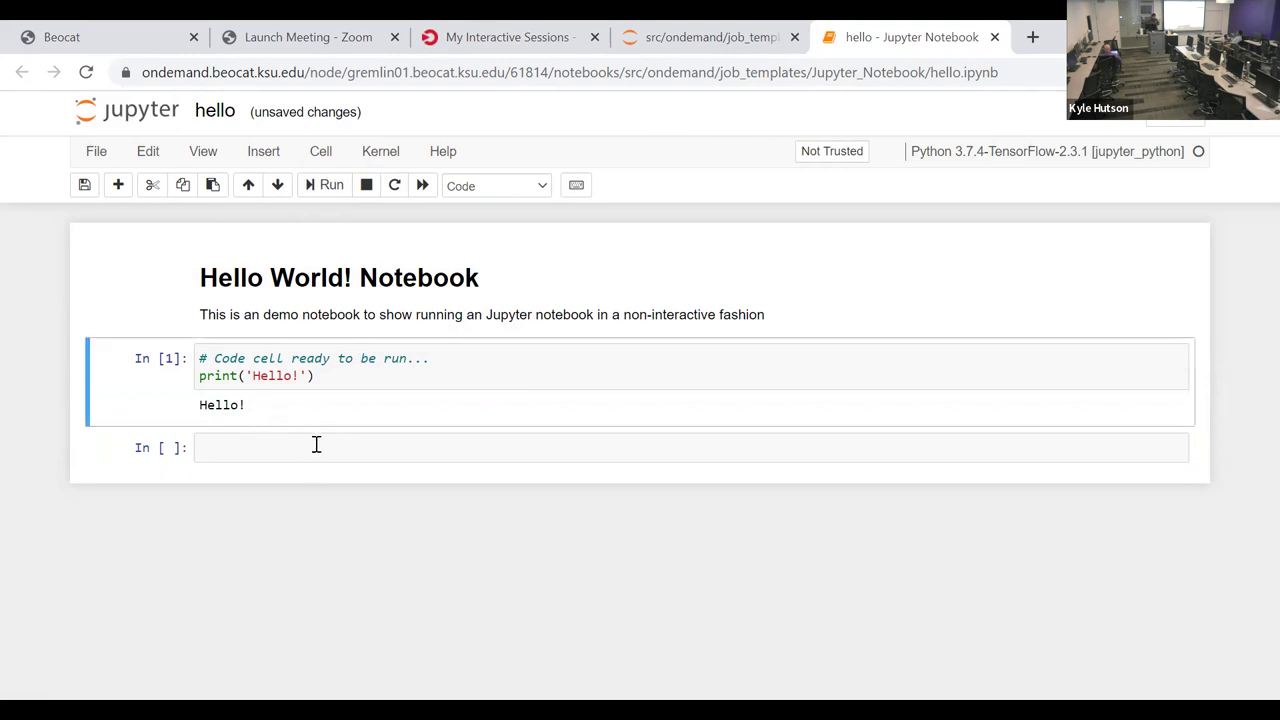
Step: Close the hello notebook without saving its changes and return the file list to the home directory
left_click(994, 40)
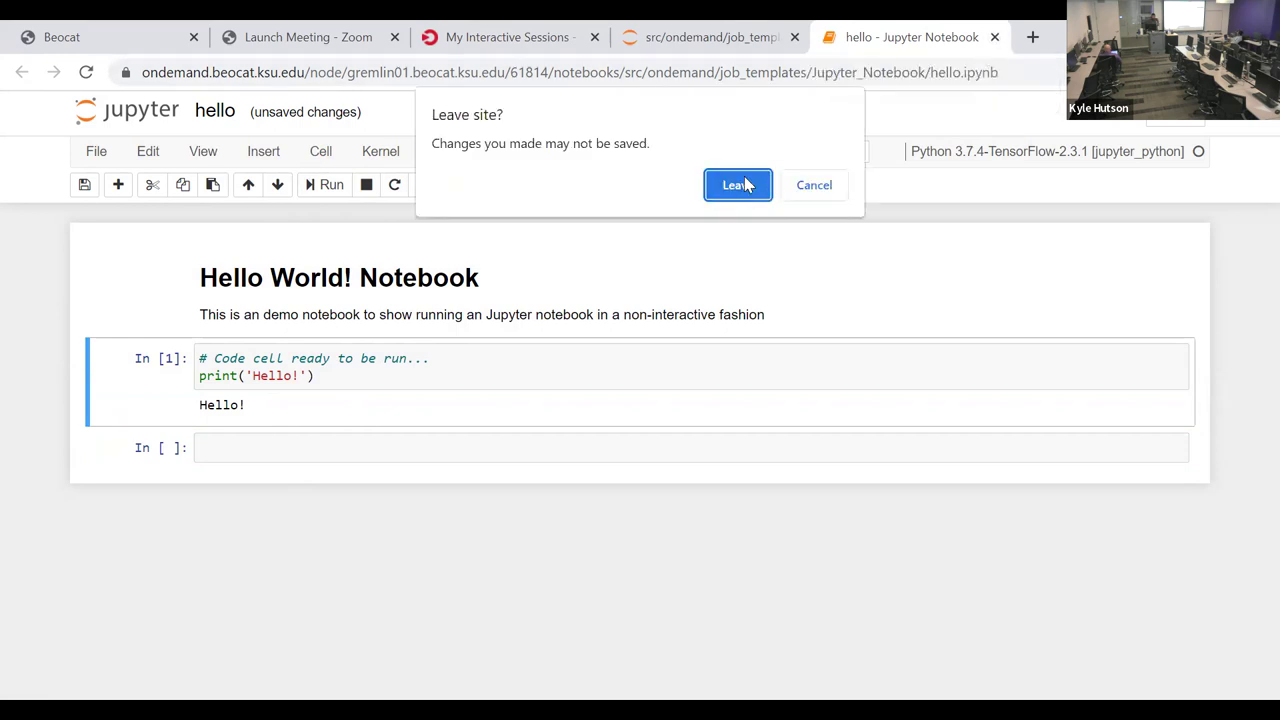
left_click(740, 185)
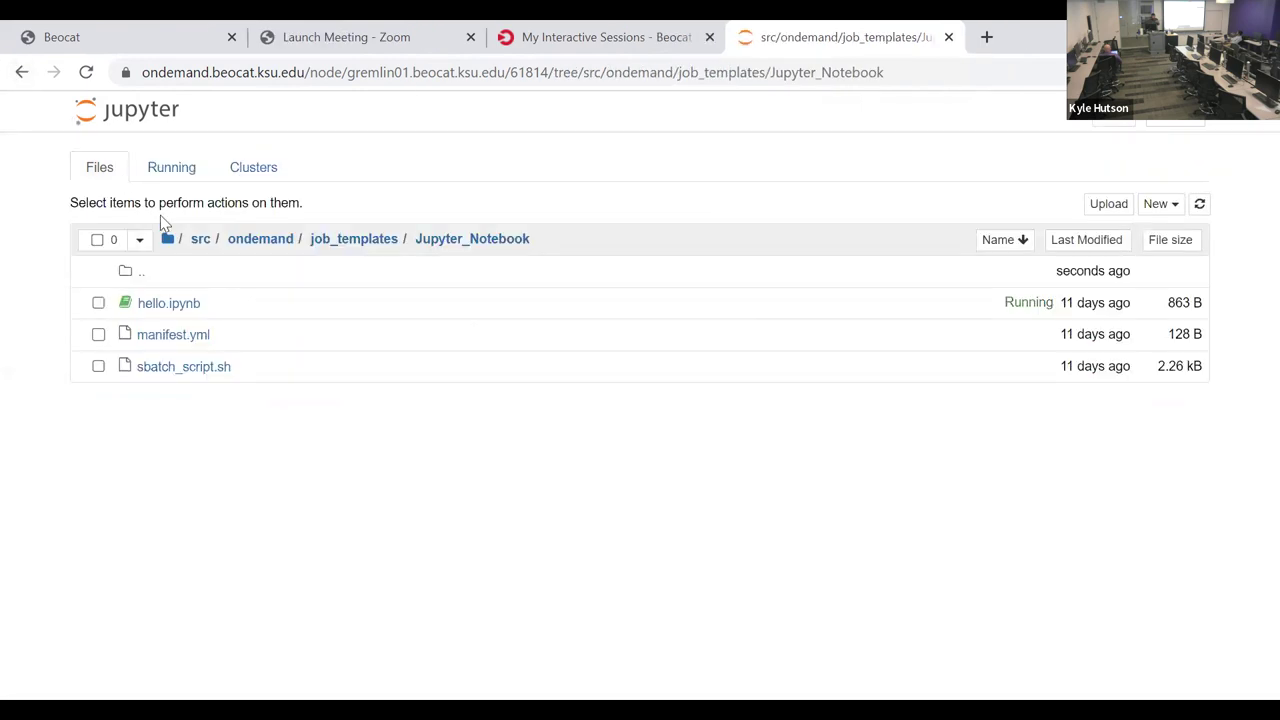
left_click(168, 242)
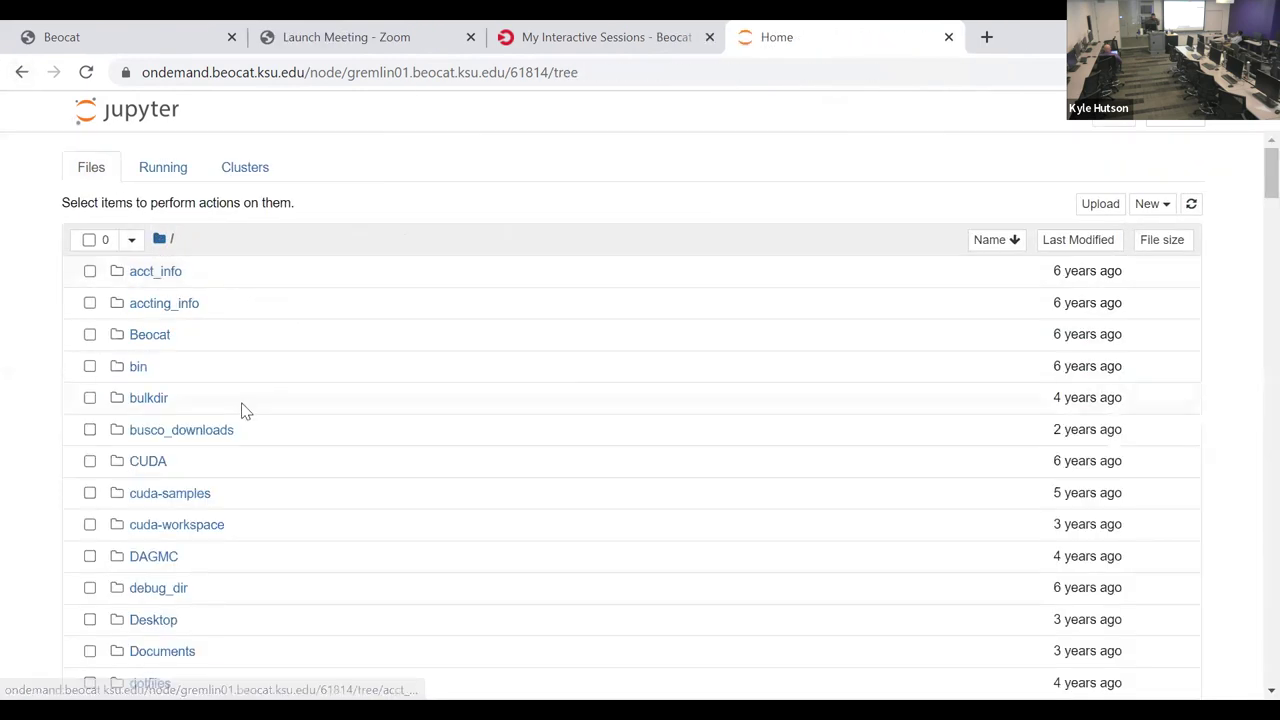
Step: Open the Untitled3.ipynb and Untitled4.ipynb notebooks one after the other to view their contents, closing each
scroll(245, 410, "down", 20)
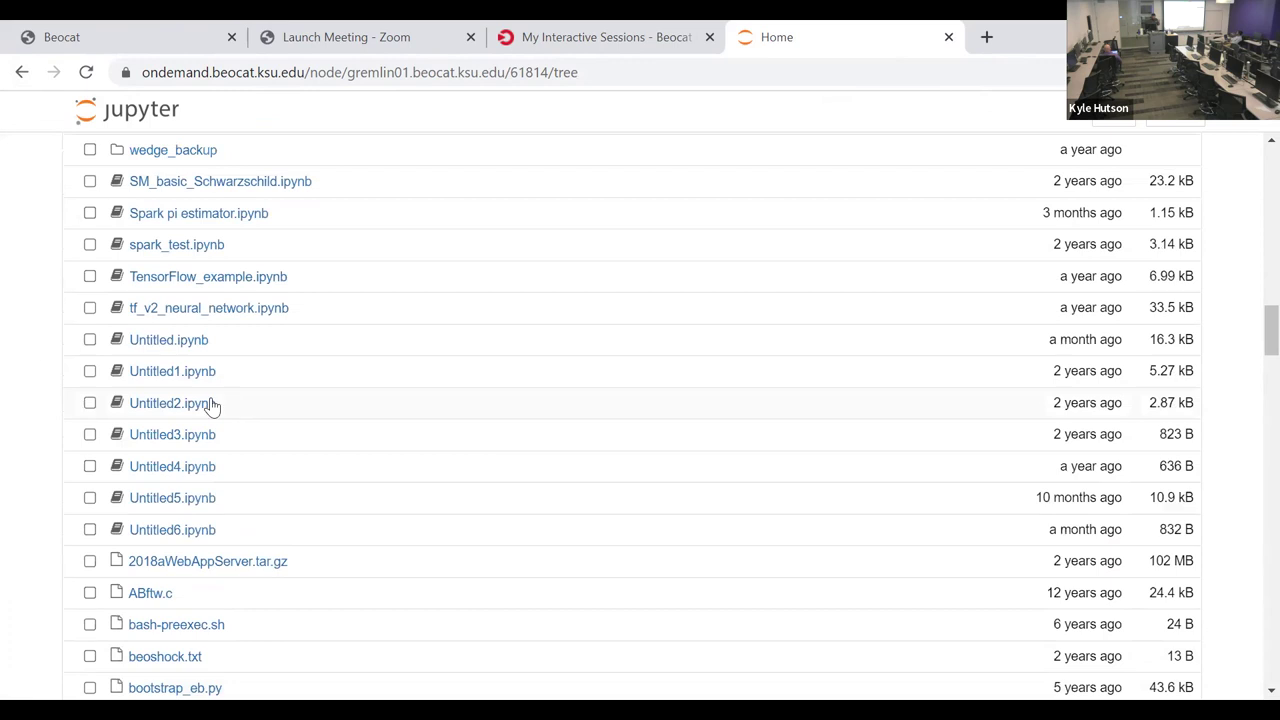
left_click(174, 437)
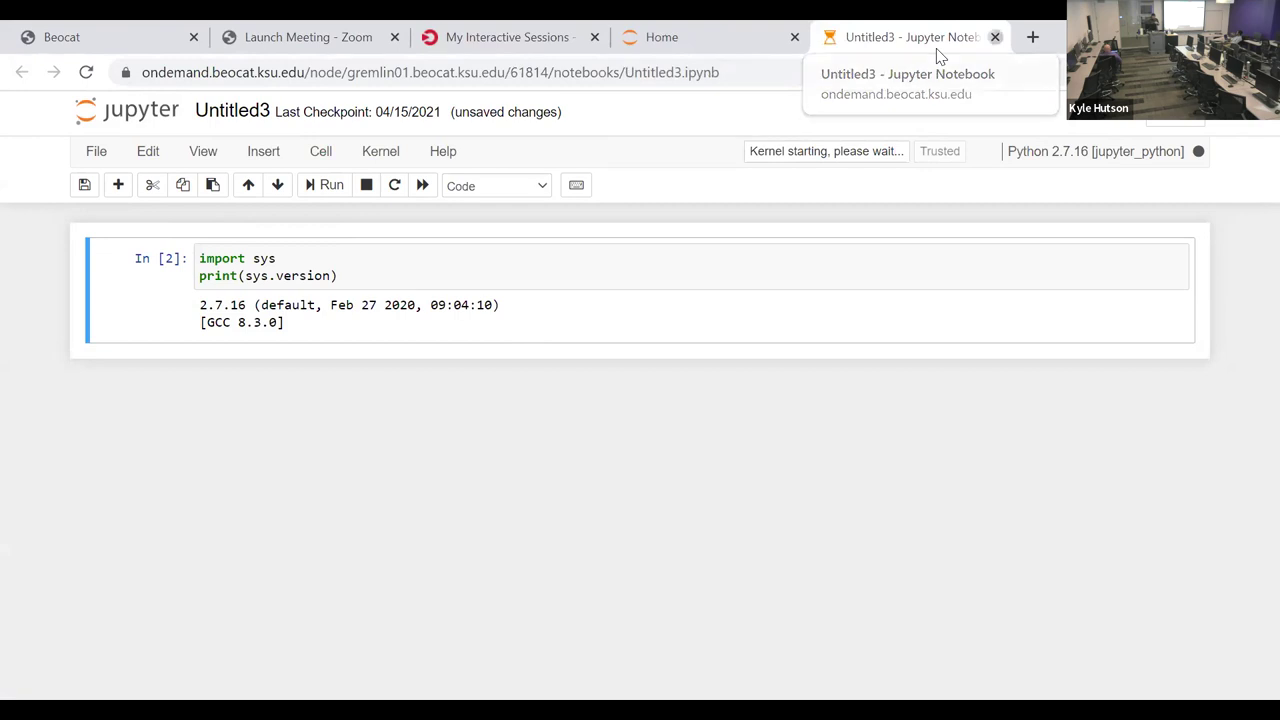
key("ctrl+w")
left_click(170, 465)
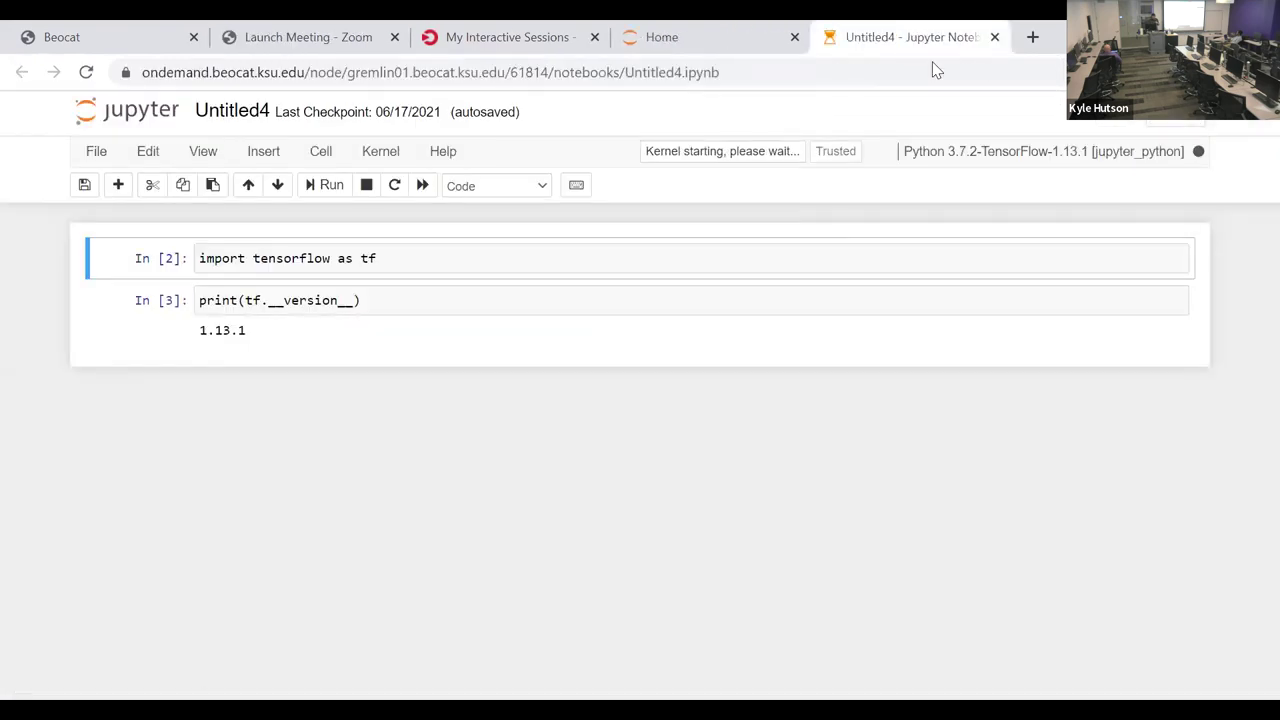
left_click(994, 37)
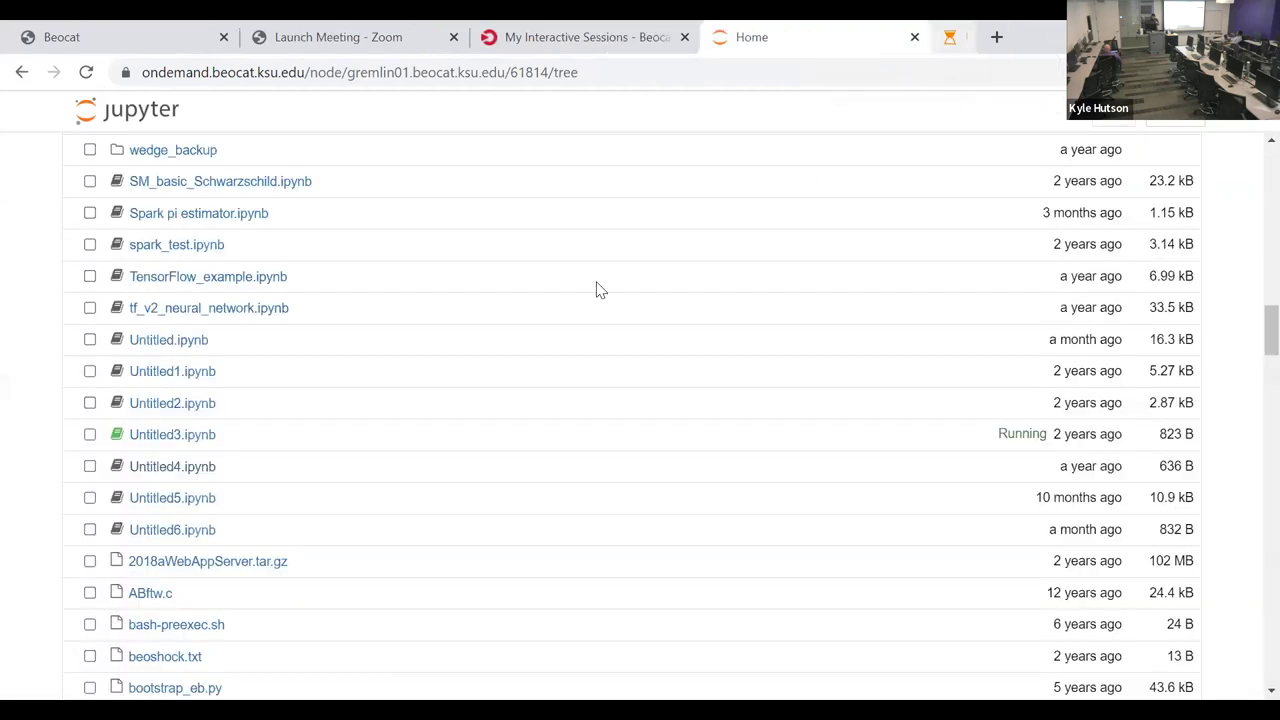
Step: Open Untitled5.ipynb, look through its torch installation and T5 tokenizer cells, and return to the home file list
left_click(141, 505)
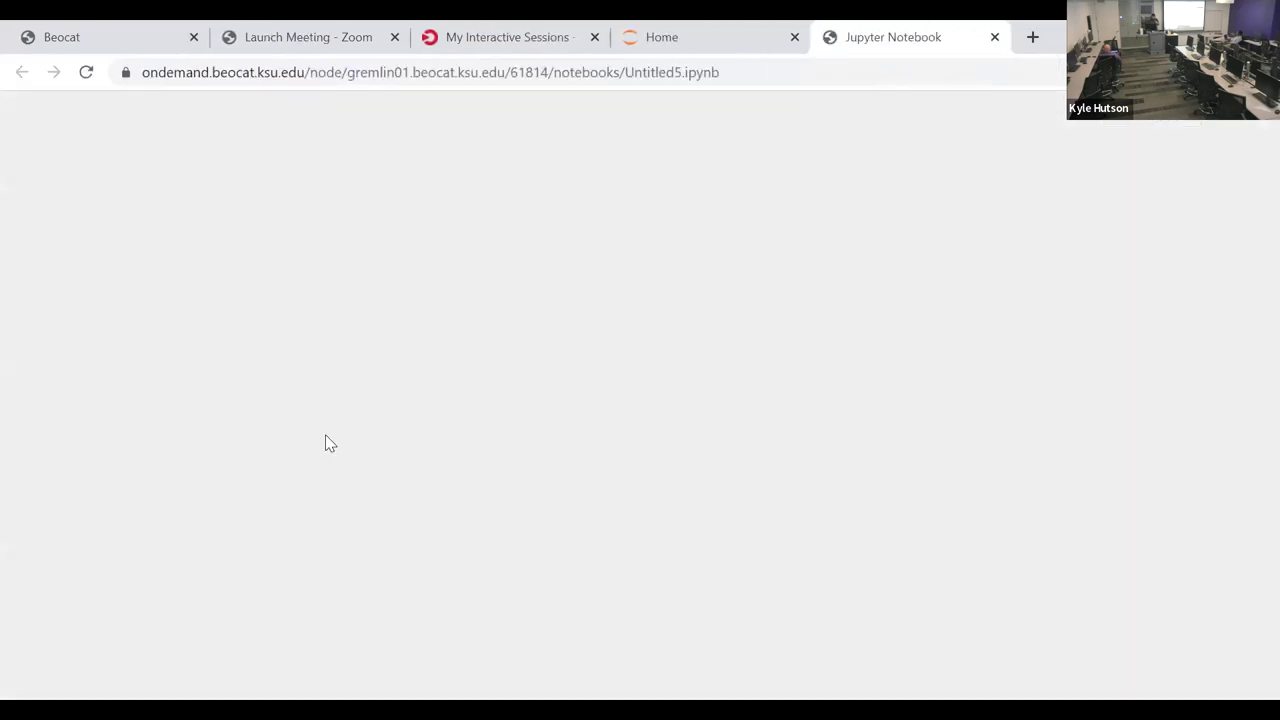
scroll(388, 432, "down", 15)
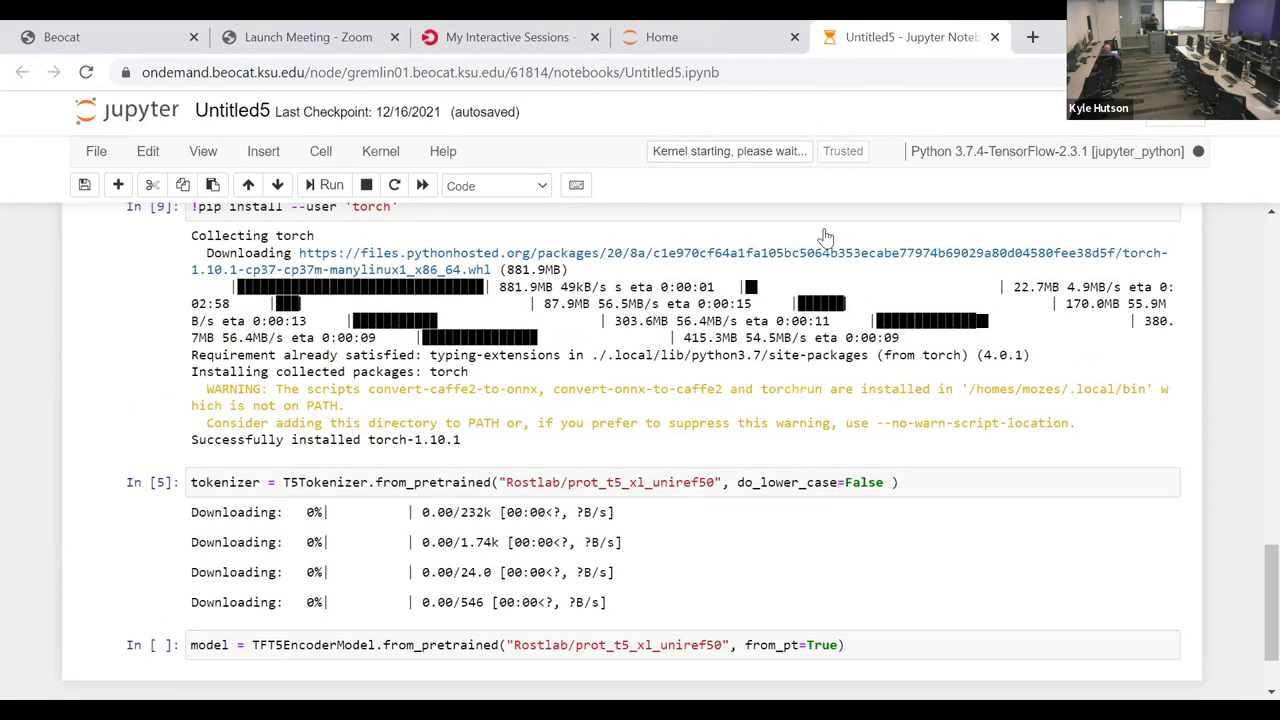
scroll(840, 314, "up", 3)
scroll(857, 290, "down", 4)
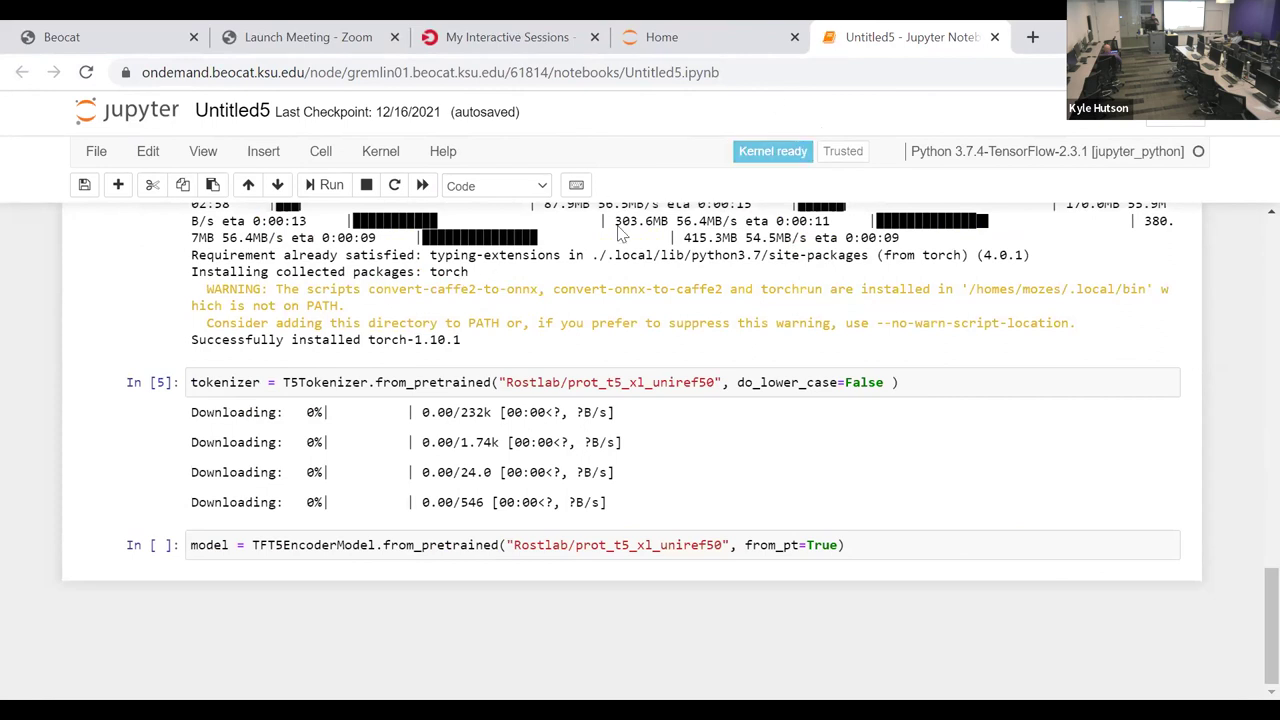
left_click(662, 37)
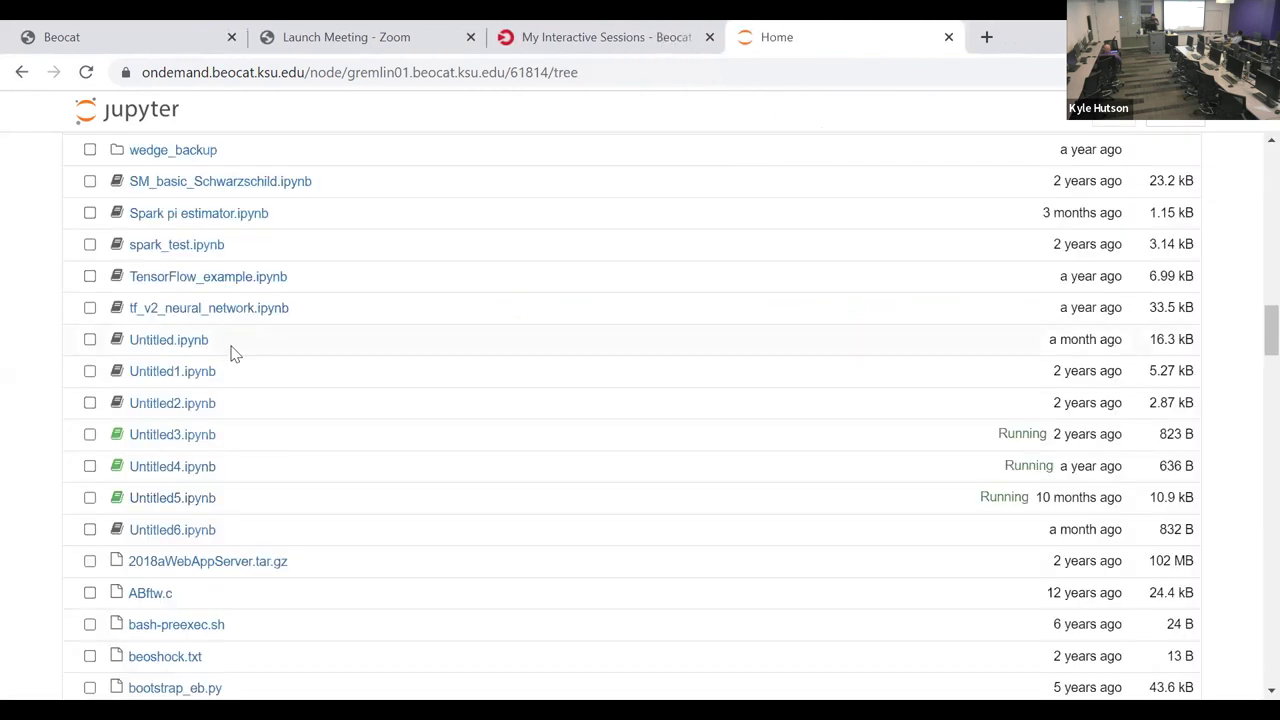
Step: Open Untitled1.ipynb, look through its Cadabra cells and rendered equations, and close the notebook
left_click(178, 372)
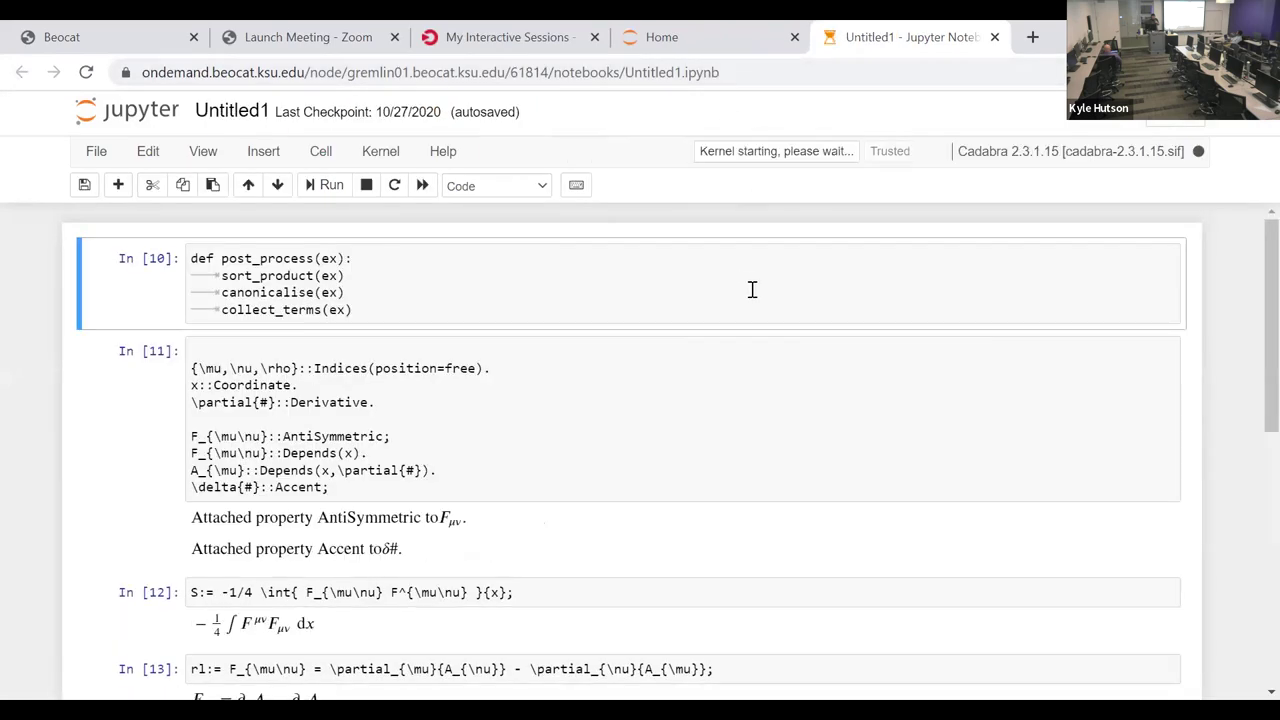
scroll(755, 291, "down", 2)
scroll(755, 295, "up", 2)
scroll(755, 297, "down", 10)
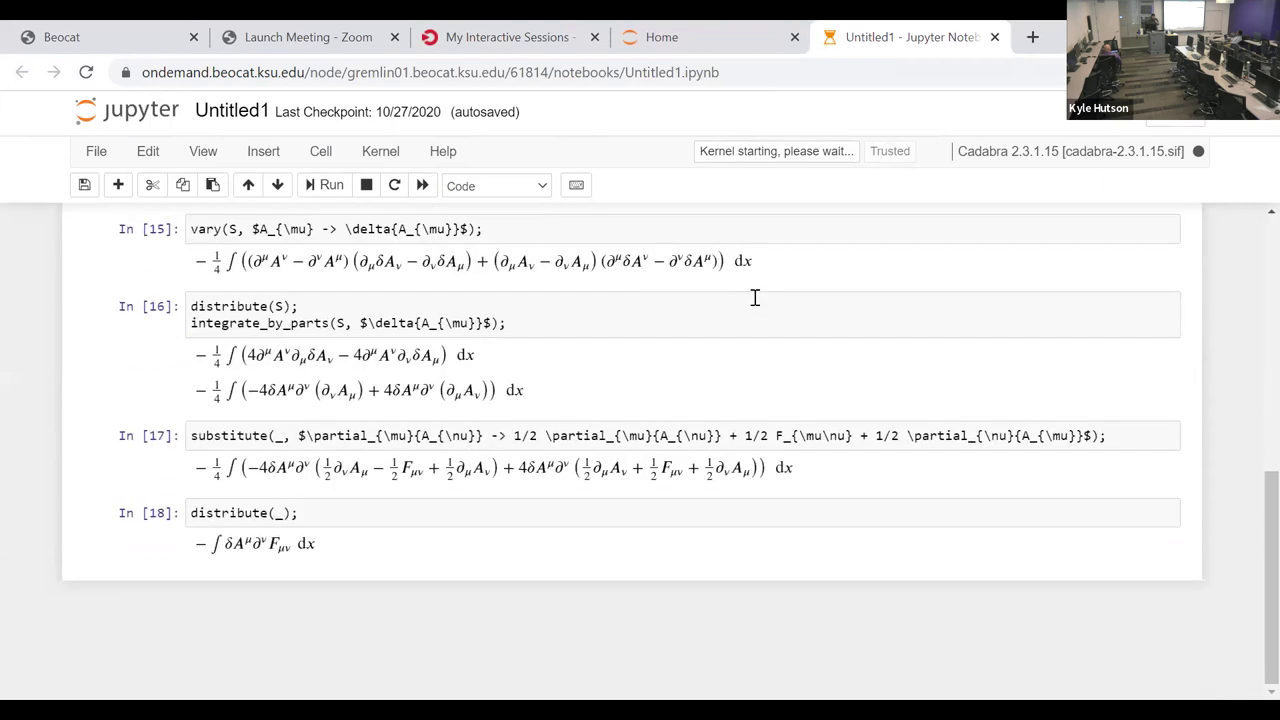
scroll(755, 297, "up", 10)
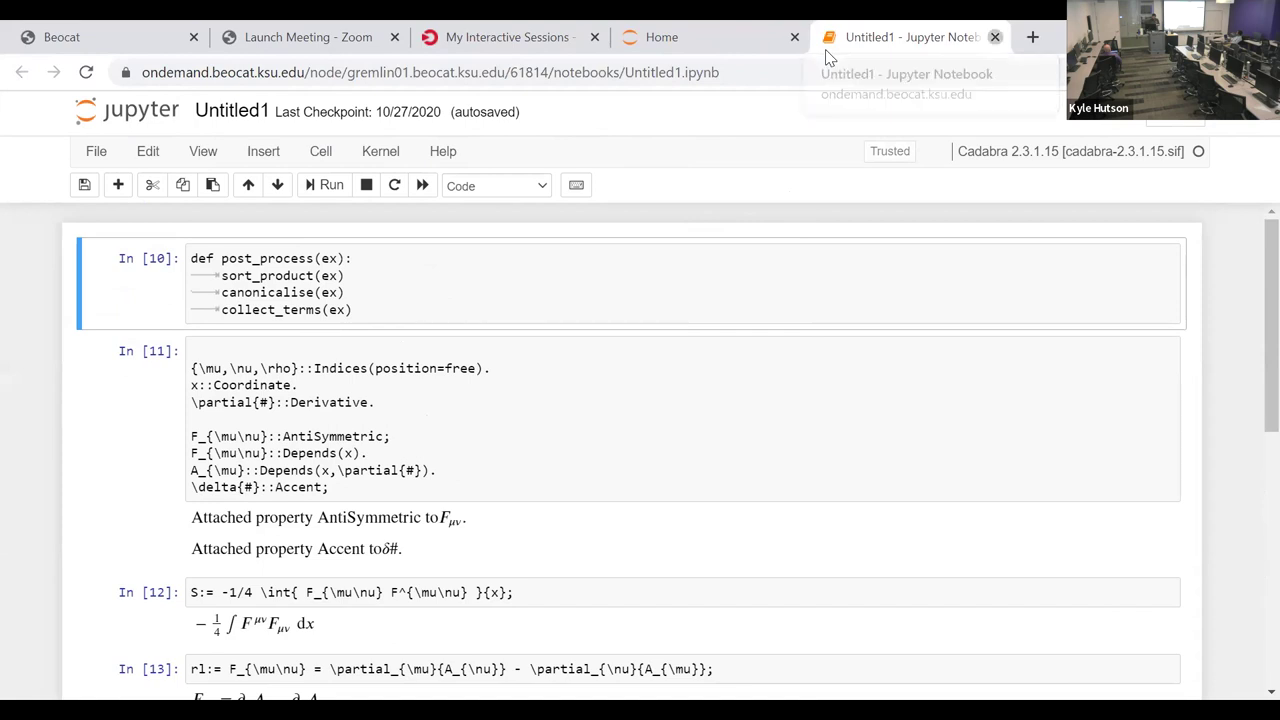
key("ctrl+w")
Step: Open Untitled.ipynb and run its '!pip install --user scikit-learn' cell
left_click(166, 343)
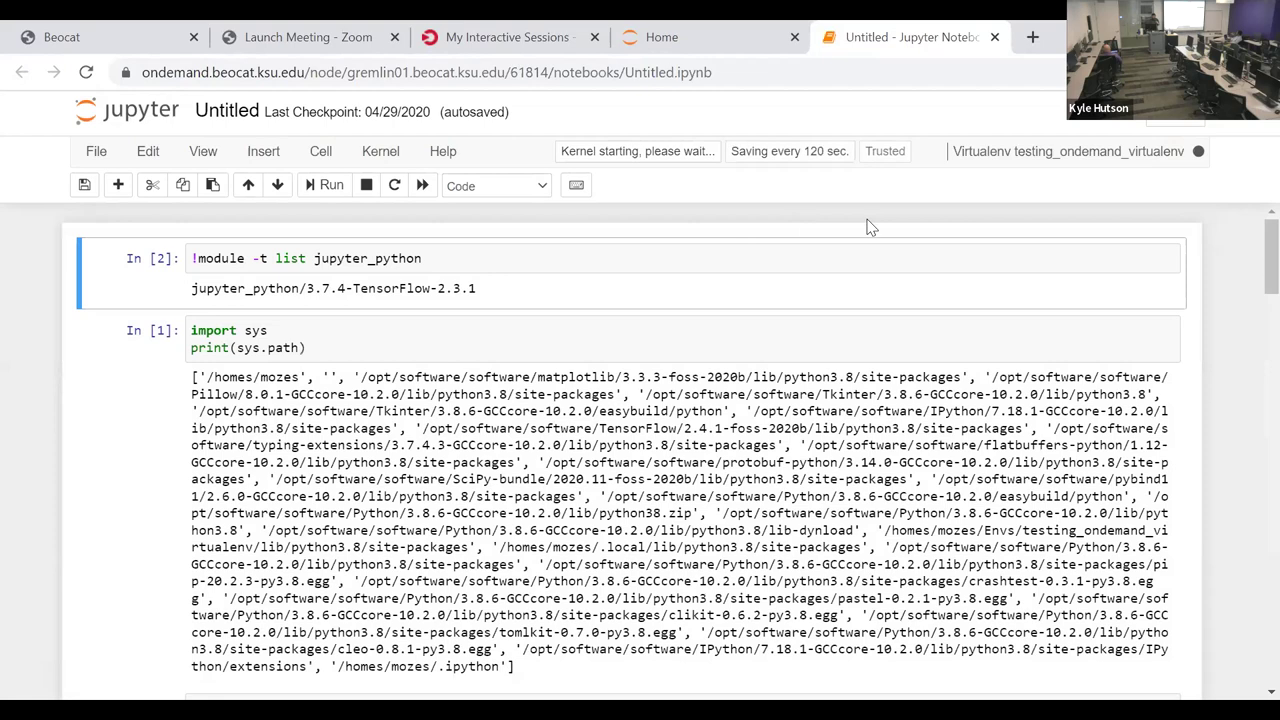
scroll(778, 283, "down", 20)
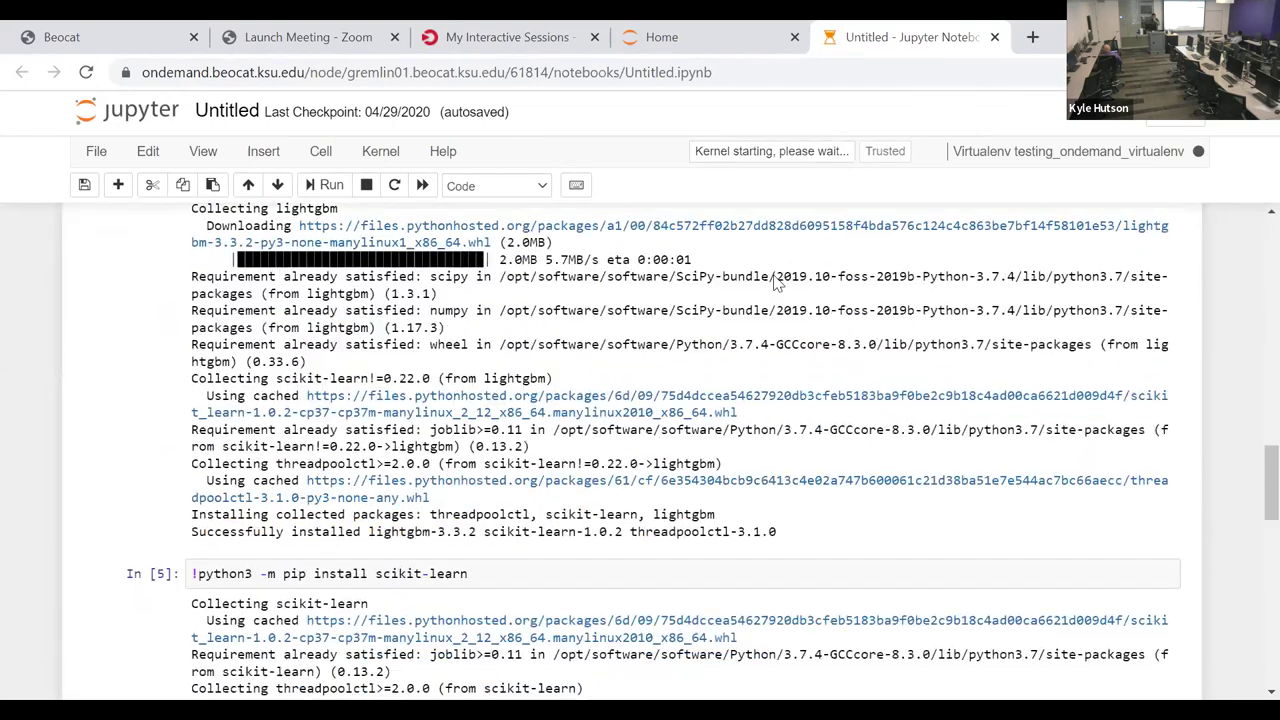
scroll(778, 283, "down", 2)
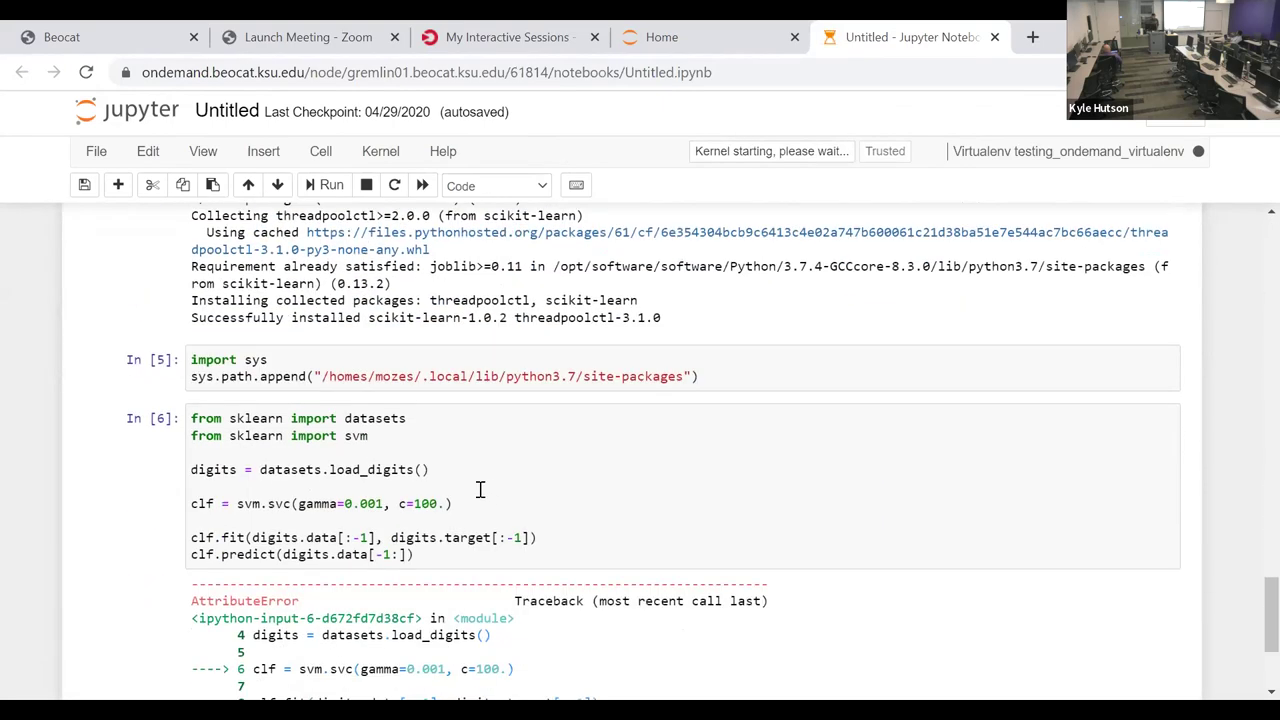
left_click(464, 451)
scroll(480, 440, "up", 10)
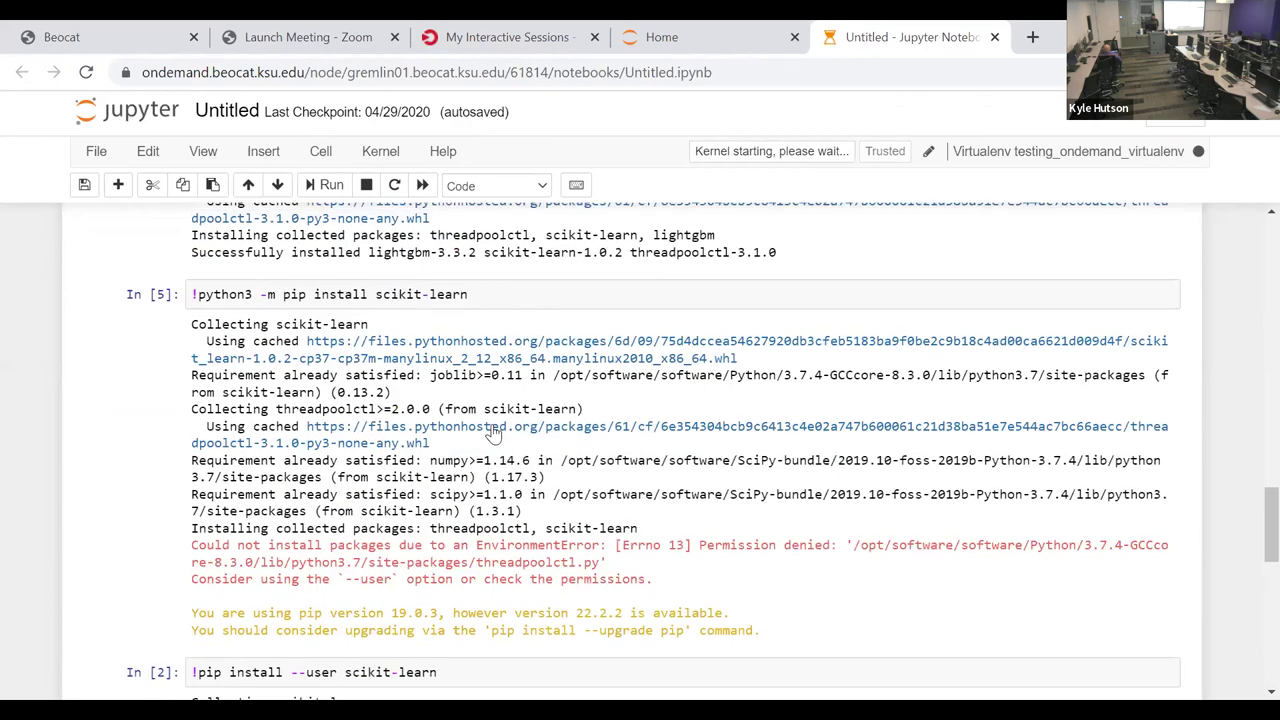
scroll(493, 425, "down", 3)
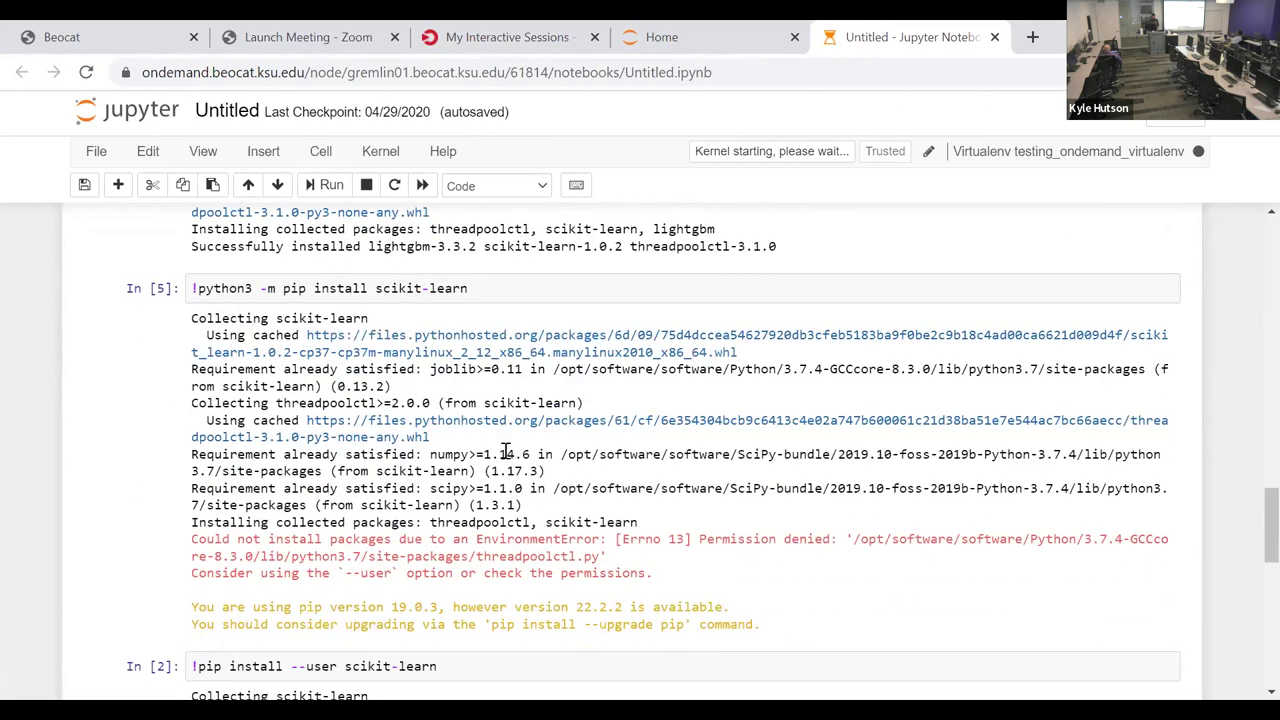
scroll(500, 500, "down", 1)
left_click(516, 551)
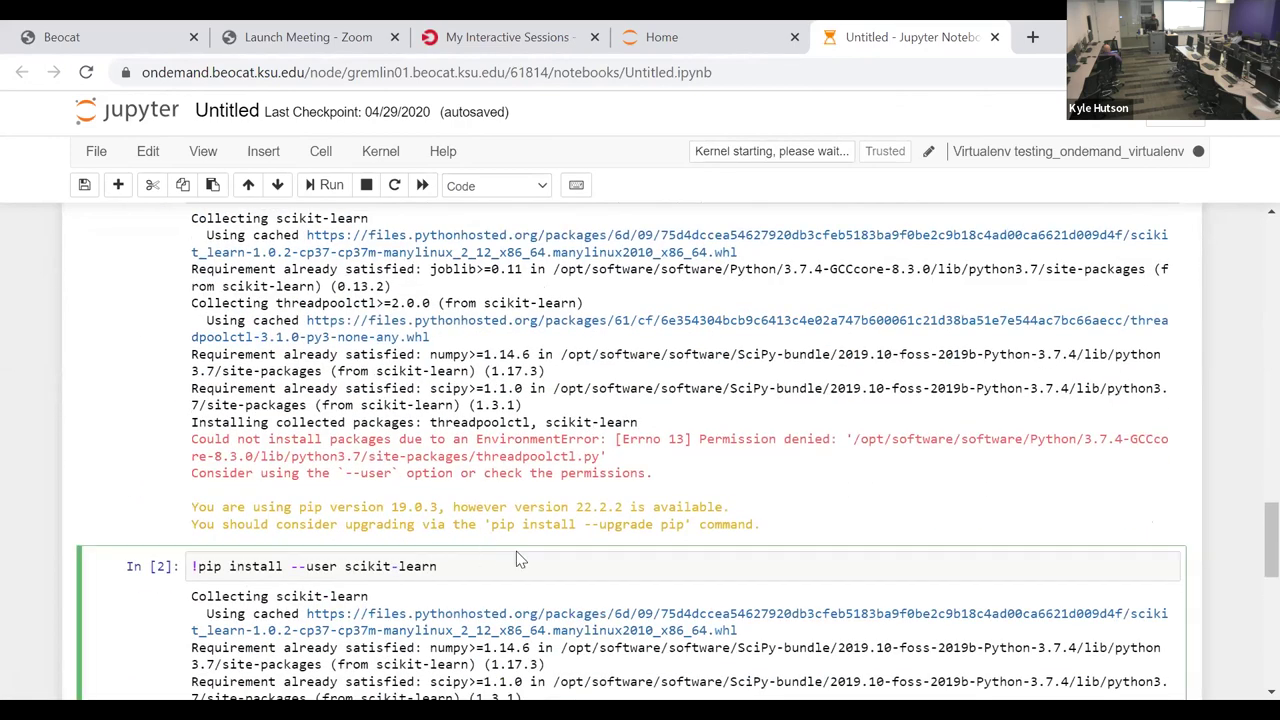
key("ctrl+Return")
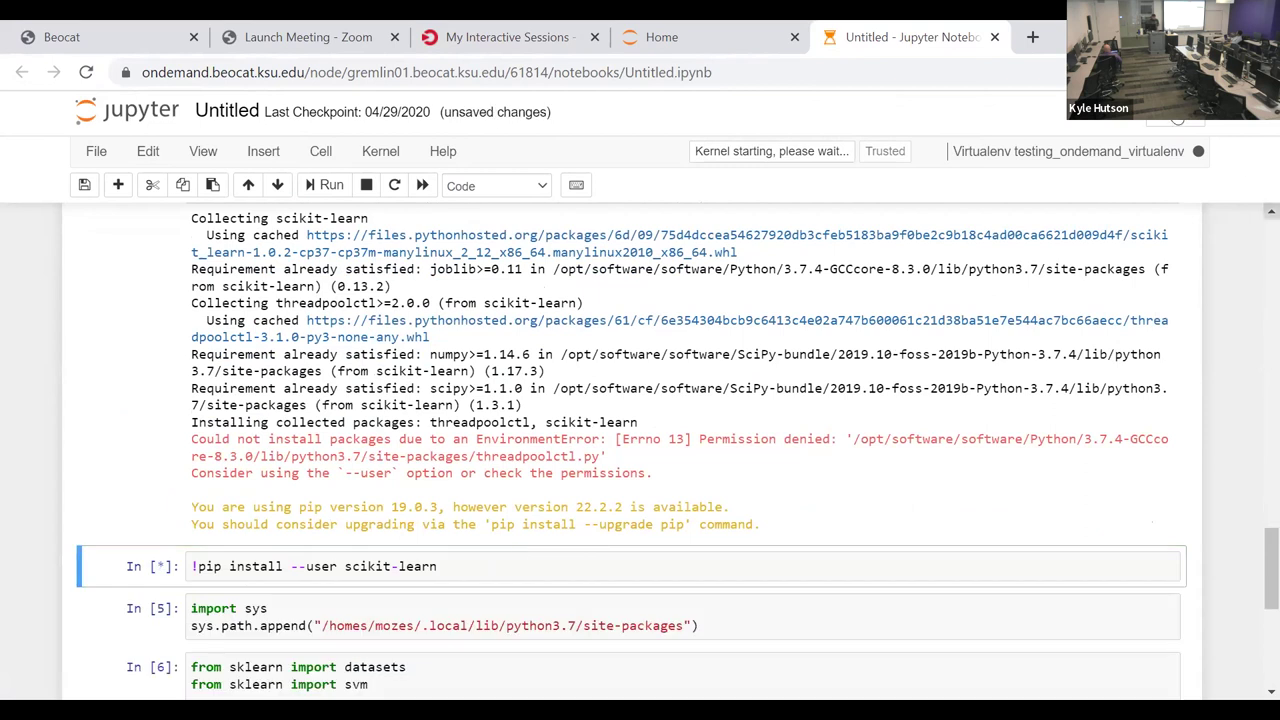
Step: Examine the output of the lightgbm and scikit-learn pip install cells, continuing down to the sklearn code cell
scroll(697, 300, "up", 10)
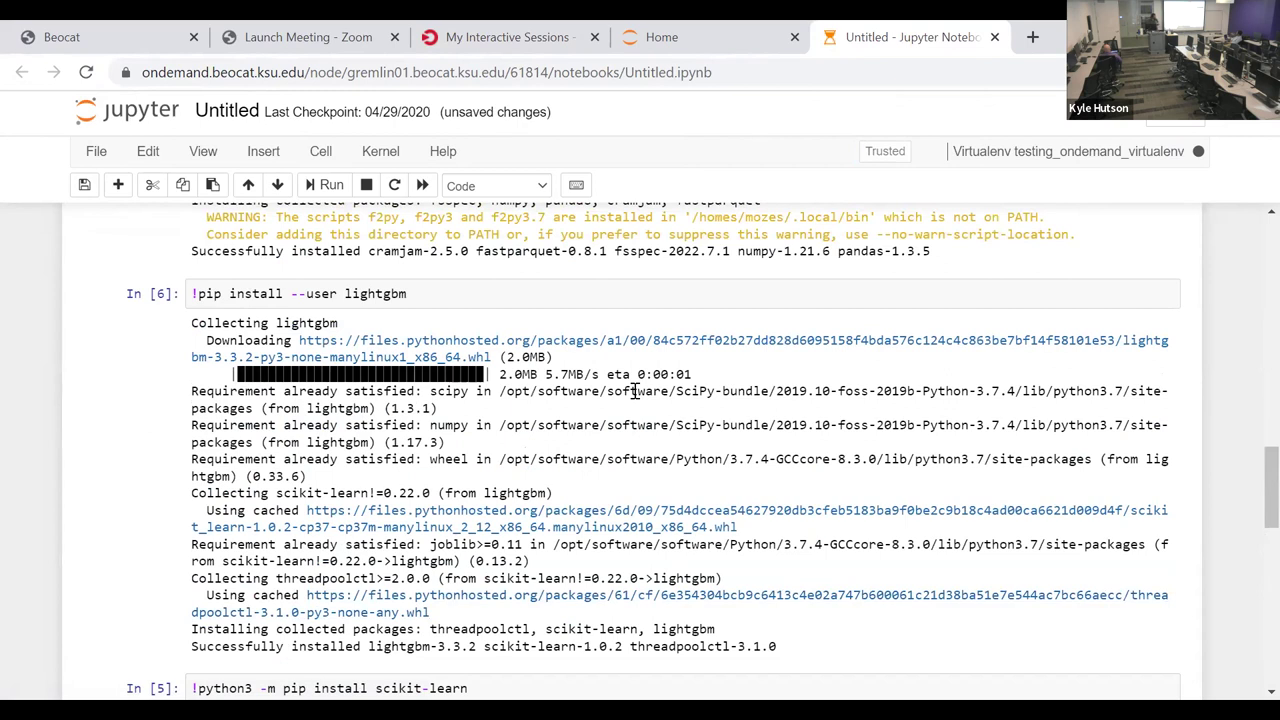
scroll(937, 346, "up", 1)
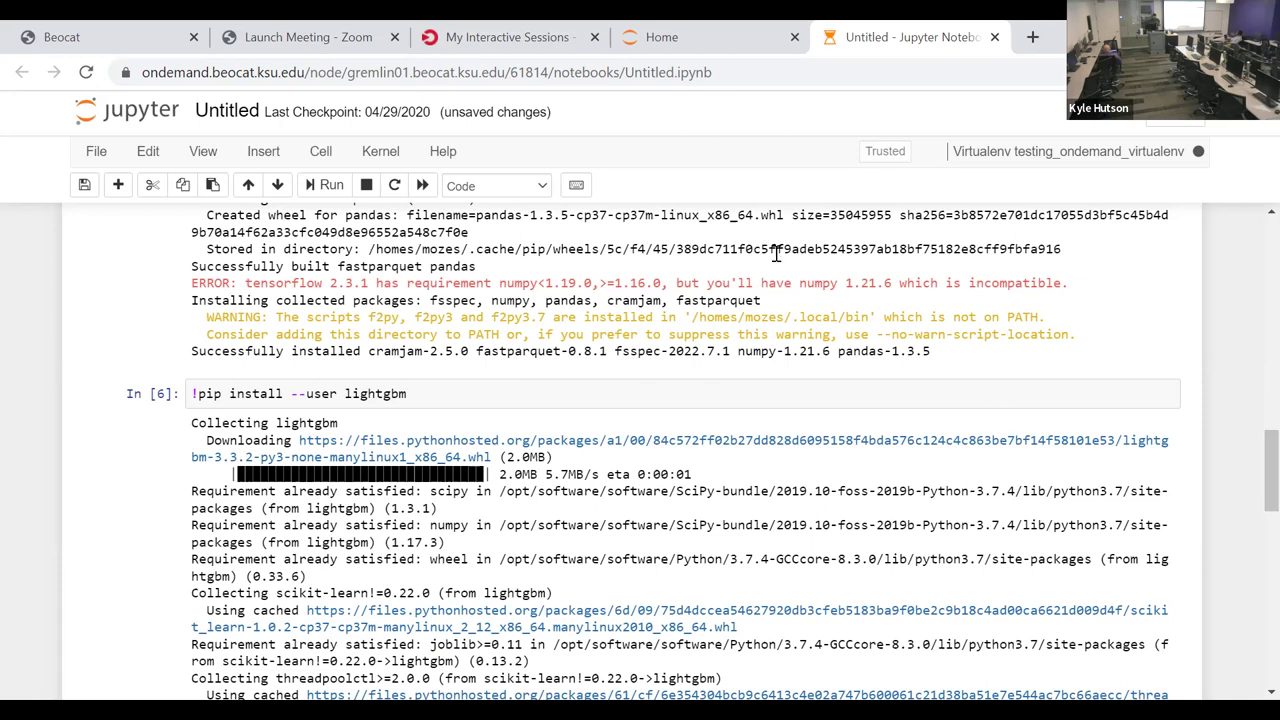
scroll(776, 263, "down", 2)
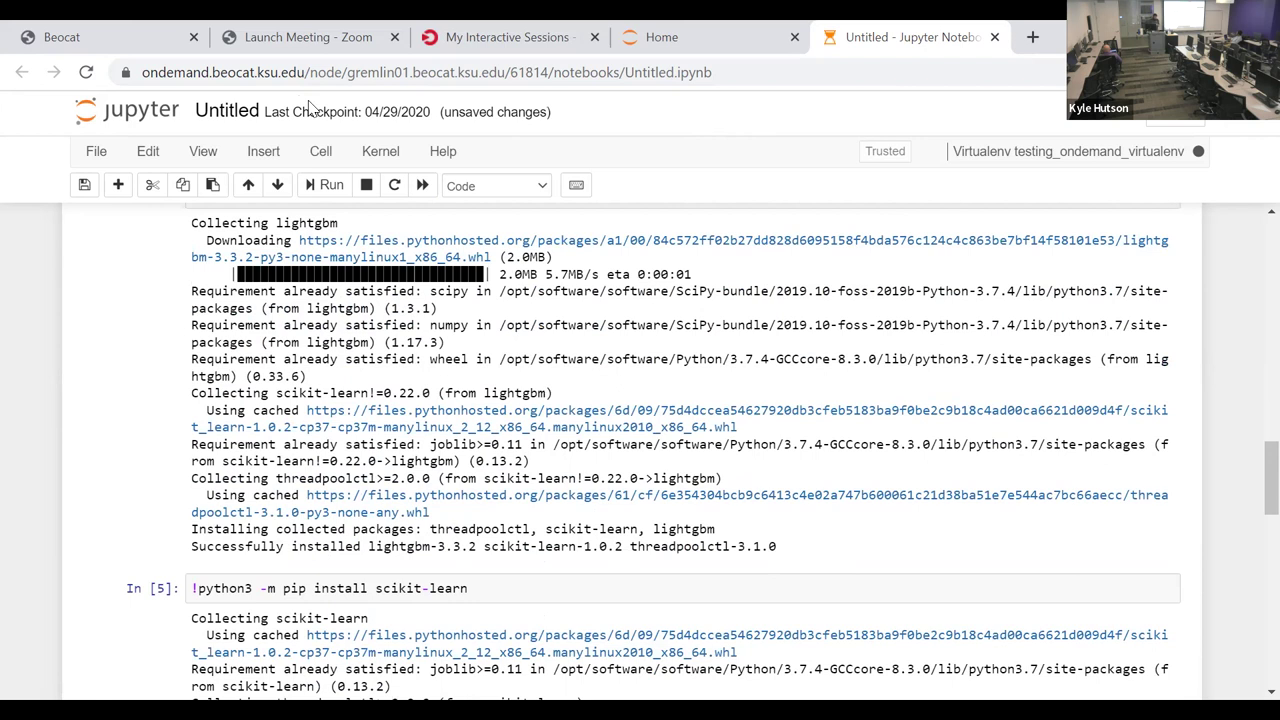
scroll(280, 346, "down", 4)
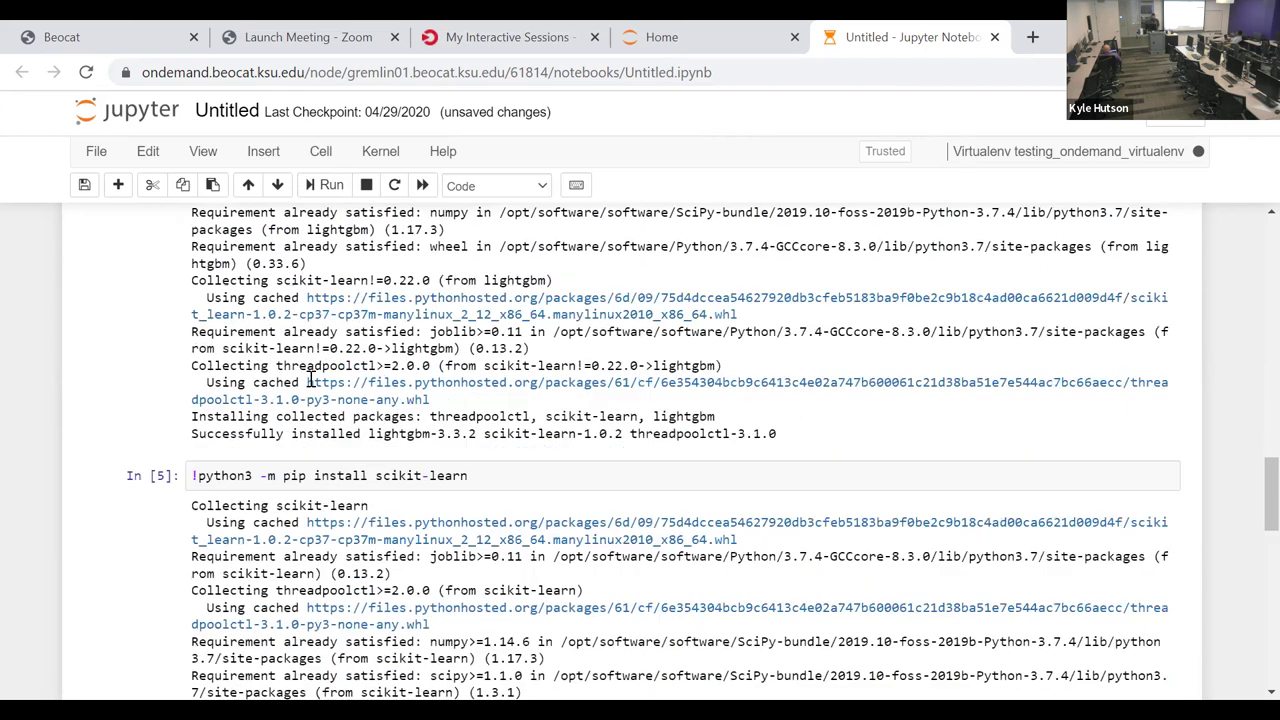
scroll(418, 344, "down", 2)
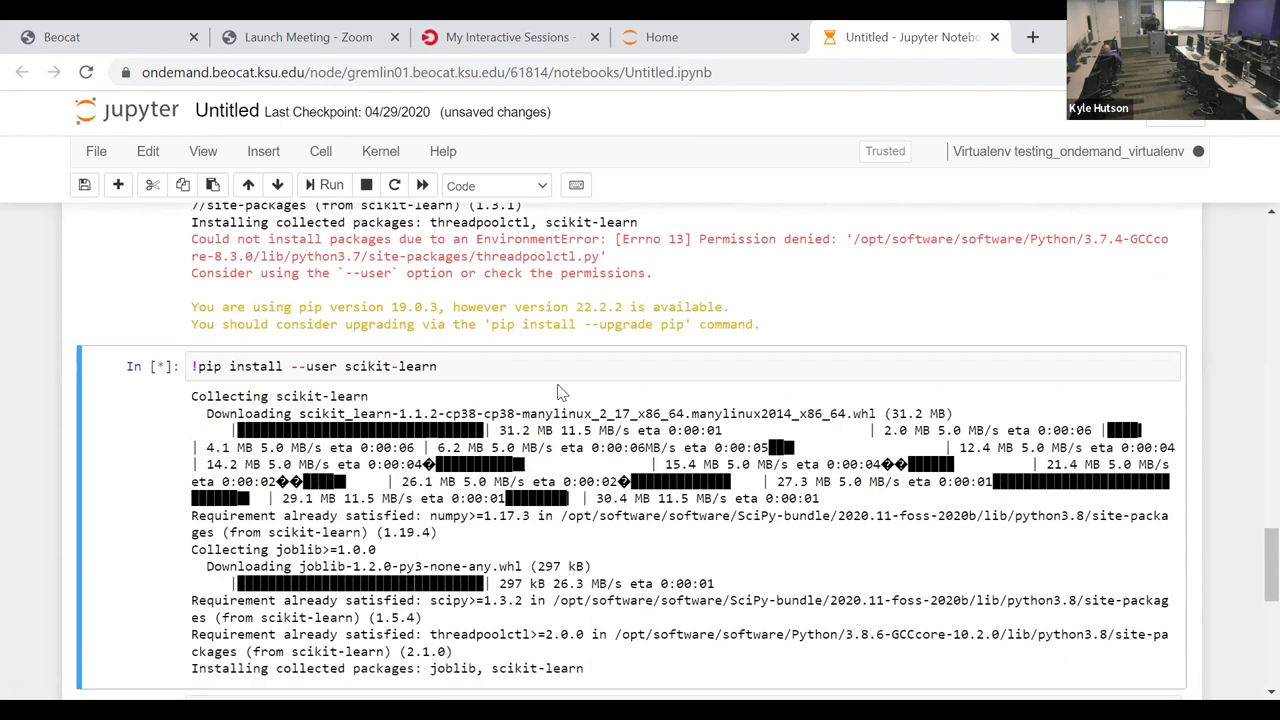
scroll(578, 392, "down", 2)
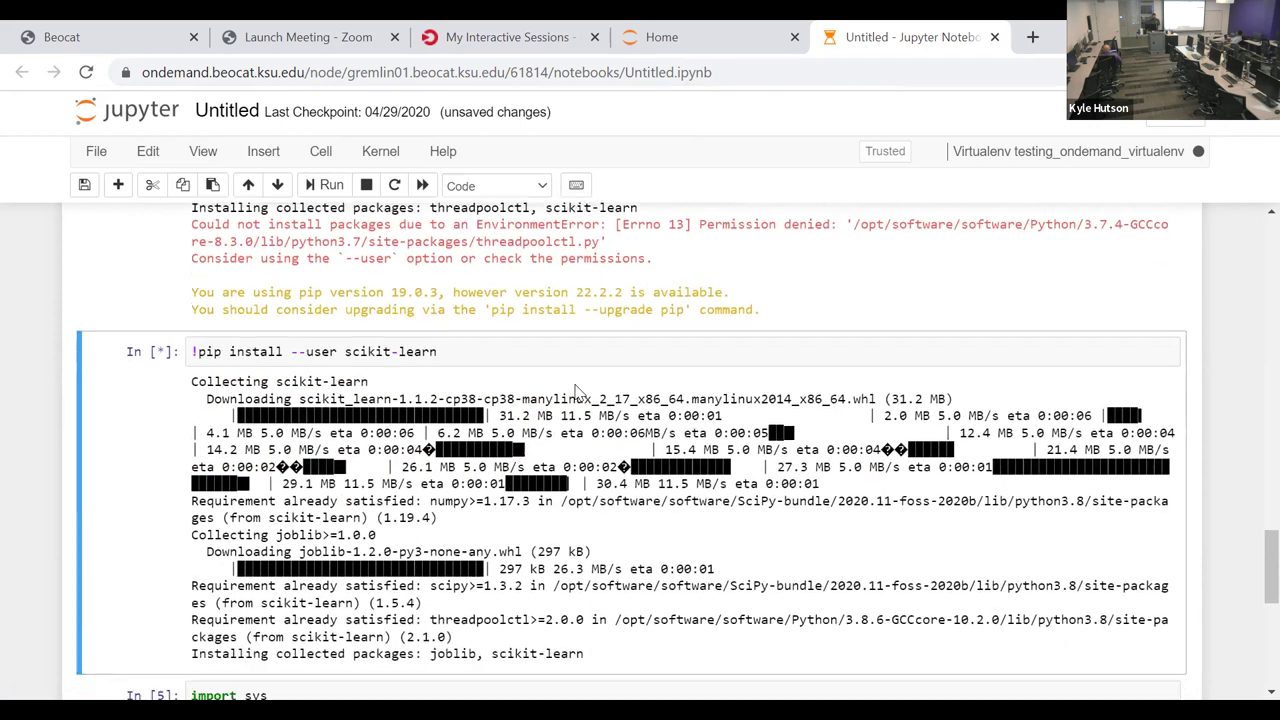
scroll(578, 392, "up", 2)
scroll(578, 392, "down", 2)
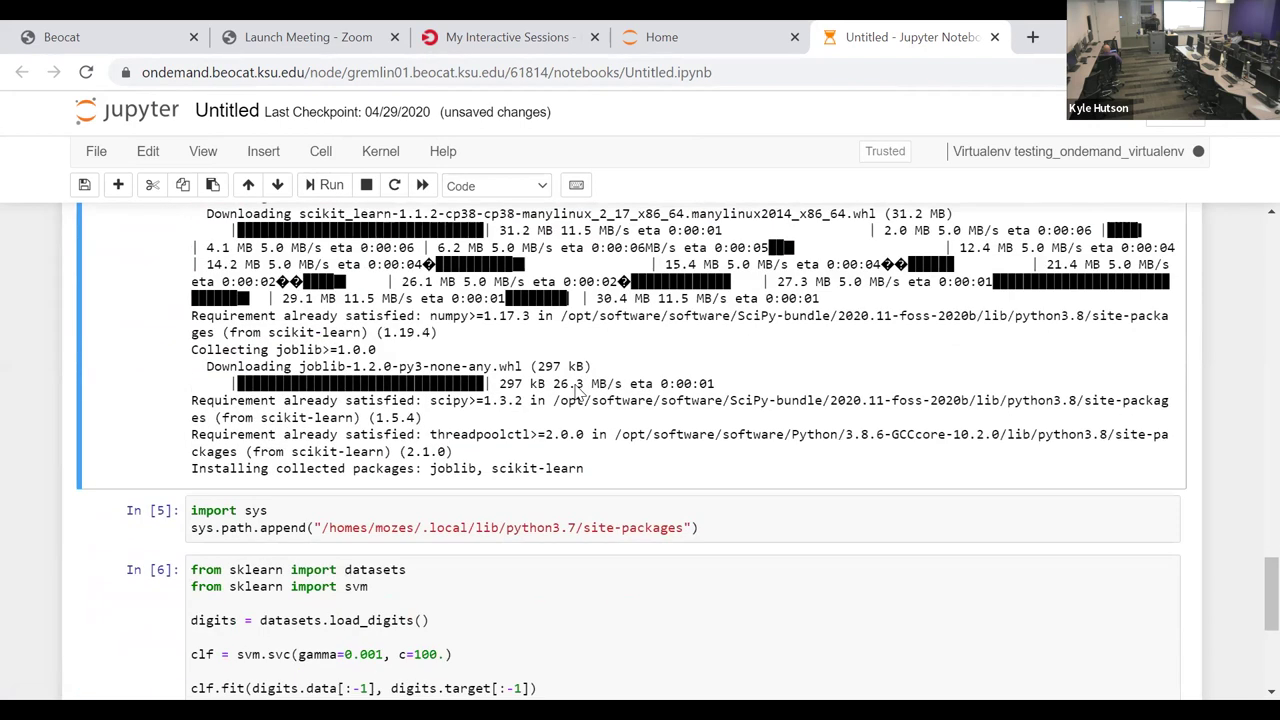
scroll(576, 388, "up", 1)
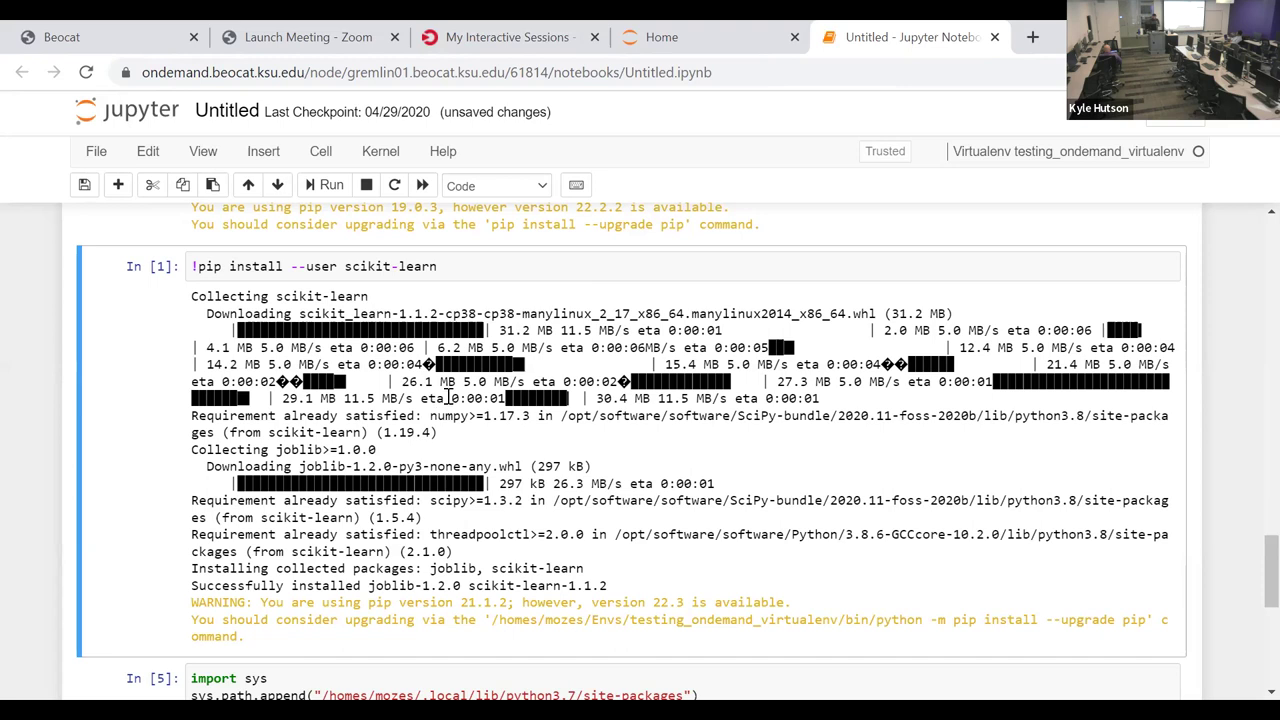
scroll(452, 396, "down", 3)
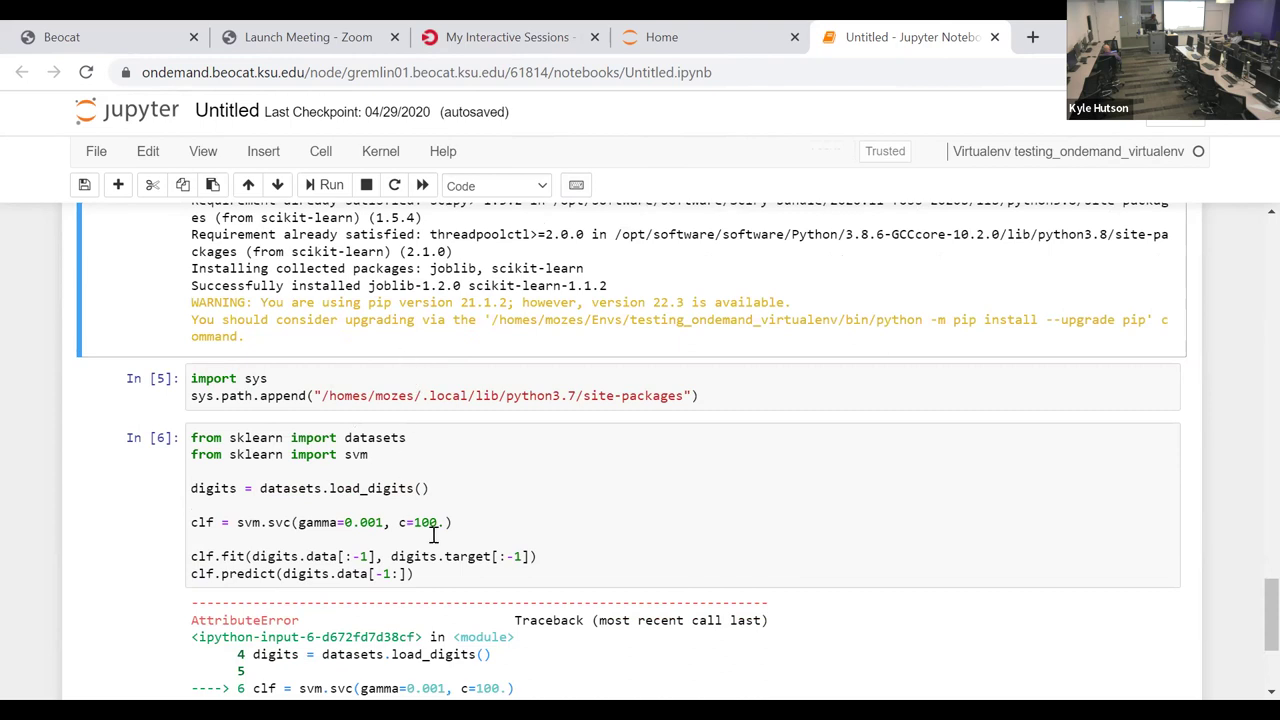
scroll(432, 534, "down", 1)
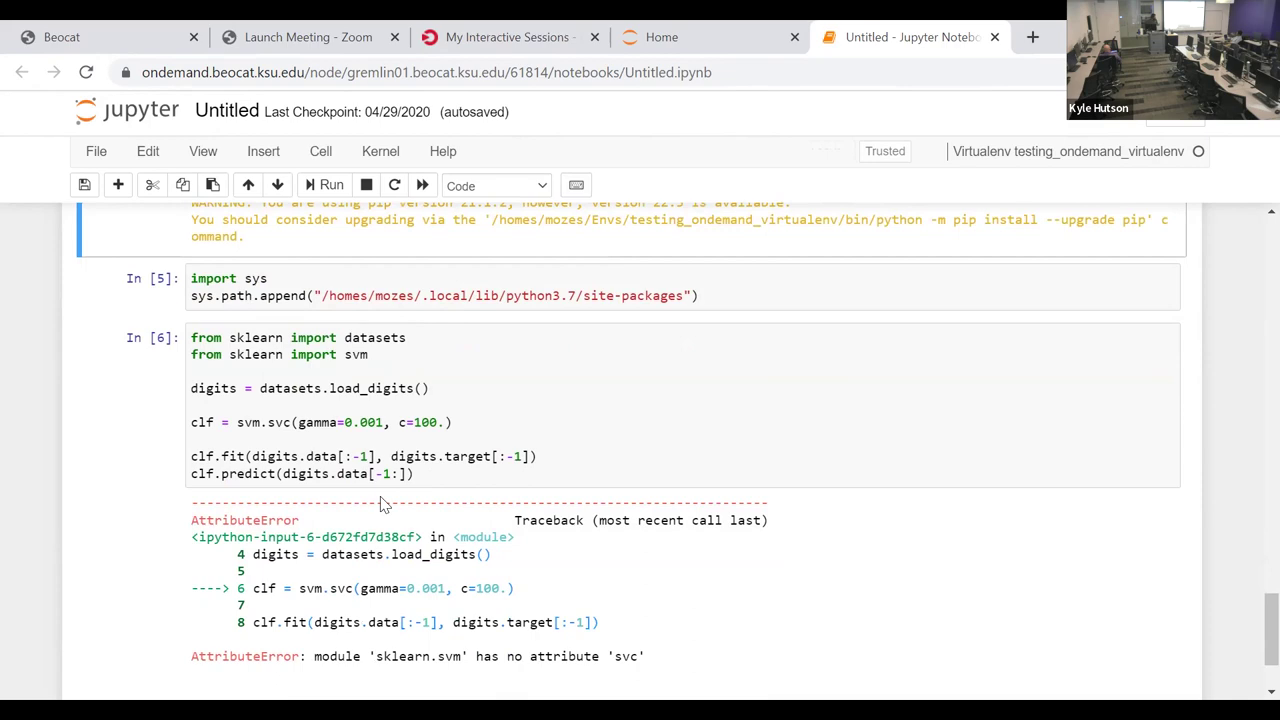
Step: Run the cell that imports sys and appends the local Python 3.7 site-packages folder to sys.path
left_click(396, 438)
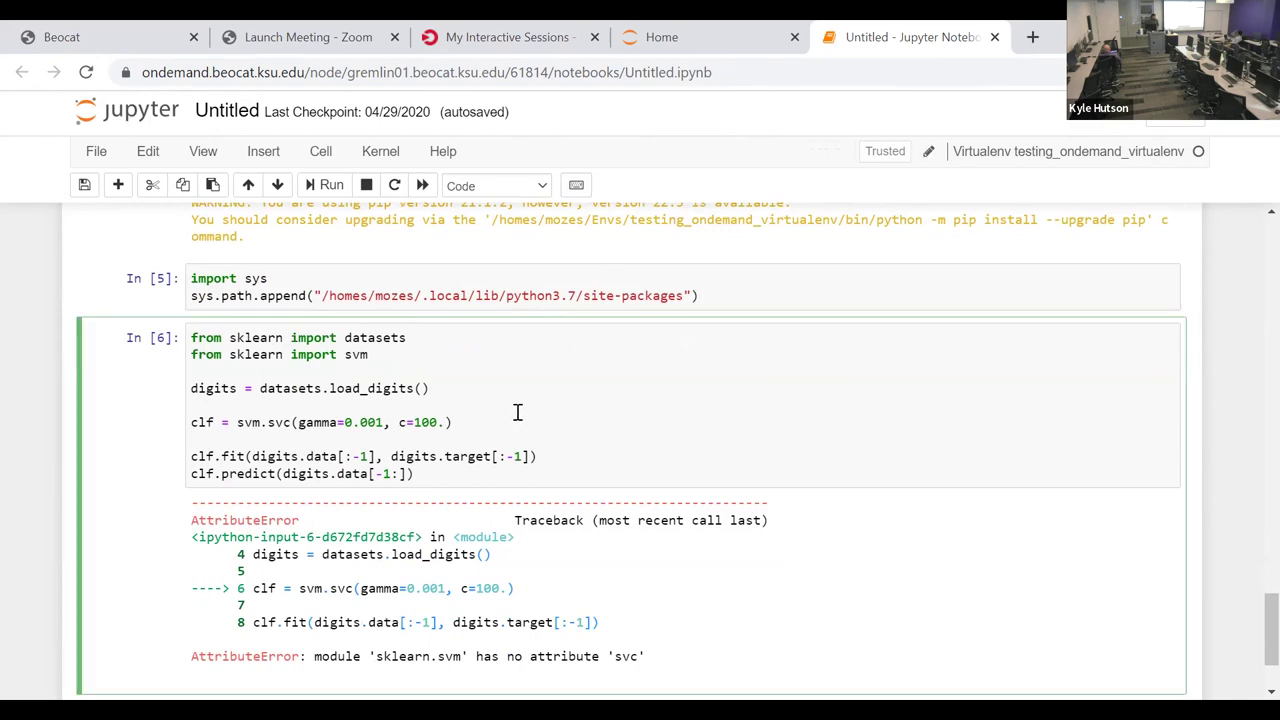
scroll(514, 418, "up", 1)
scroll(516, 420, "up", 3)
scroll(516, 412, "down", 3)
scroll(516, 412, "up", 3)
scroll(516, 412, "down", 3)
scroll(517, 412, "down", 1)
left_click(352, 290)
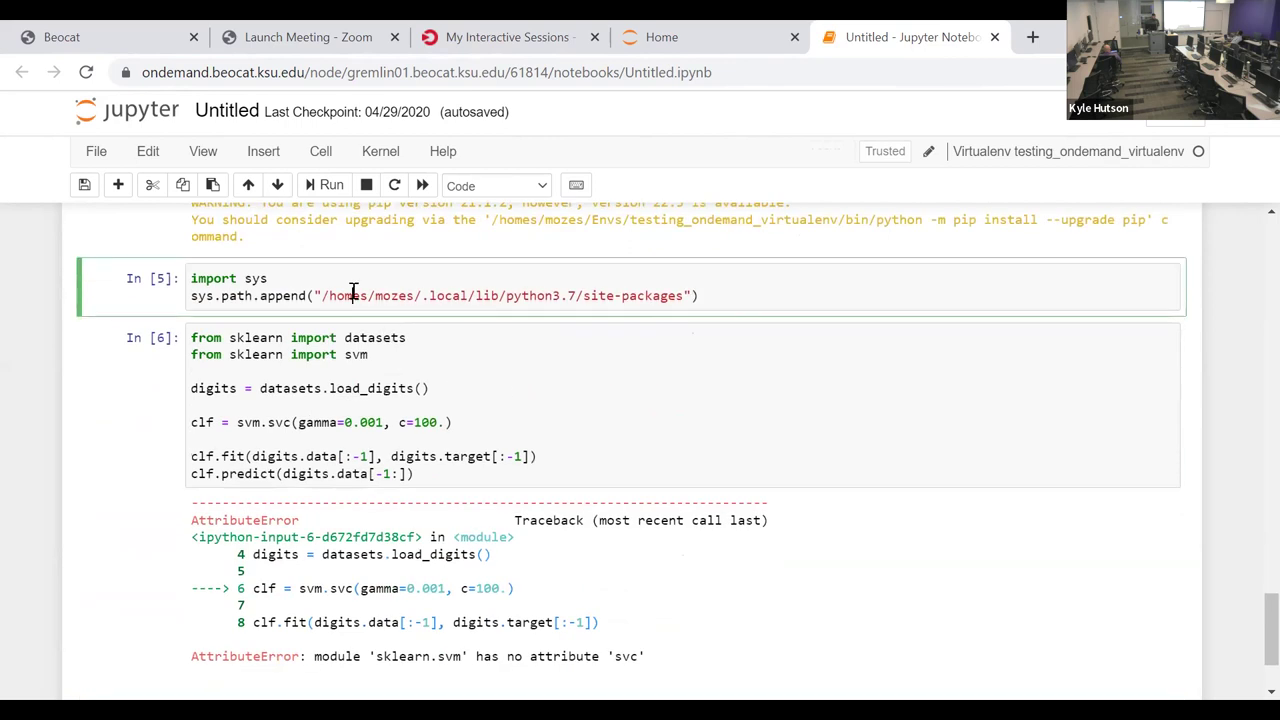
key("shift+Return")
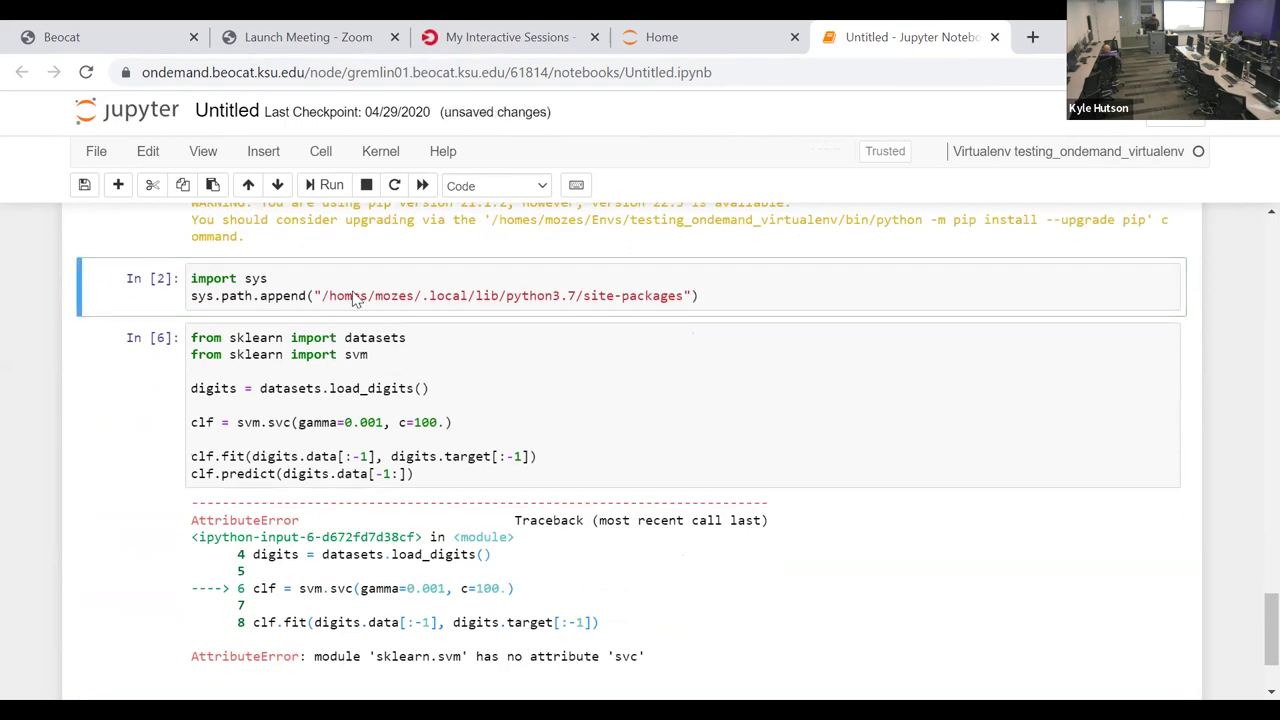
Step: Run the cell that imports sklearn's datasets and svm and fits the digits classifier, and review its output
left_click(413, 365)
key("ctrl+Return")
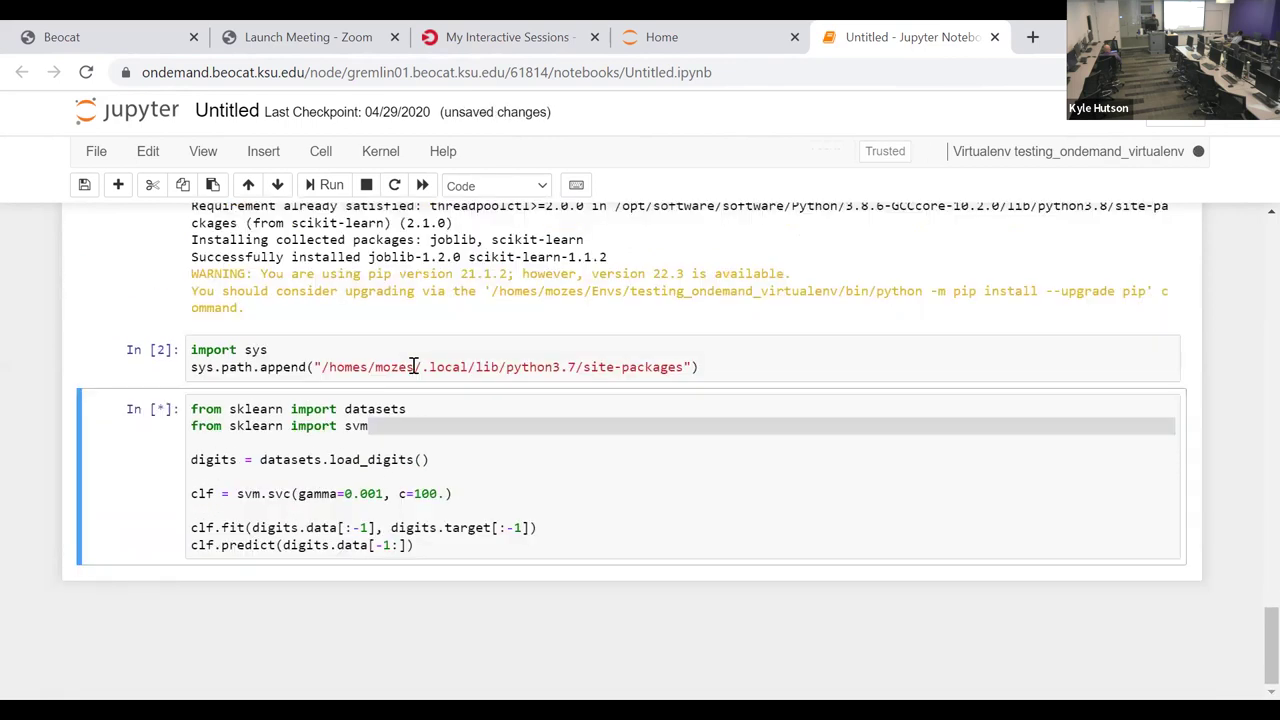
left_click(427, 451)
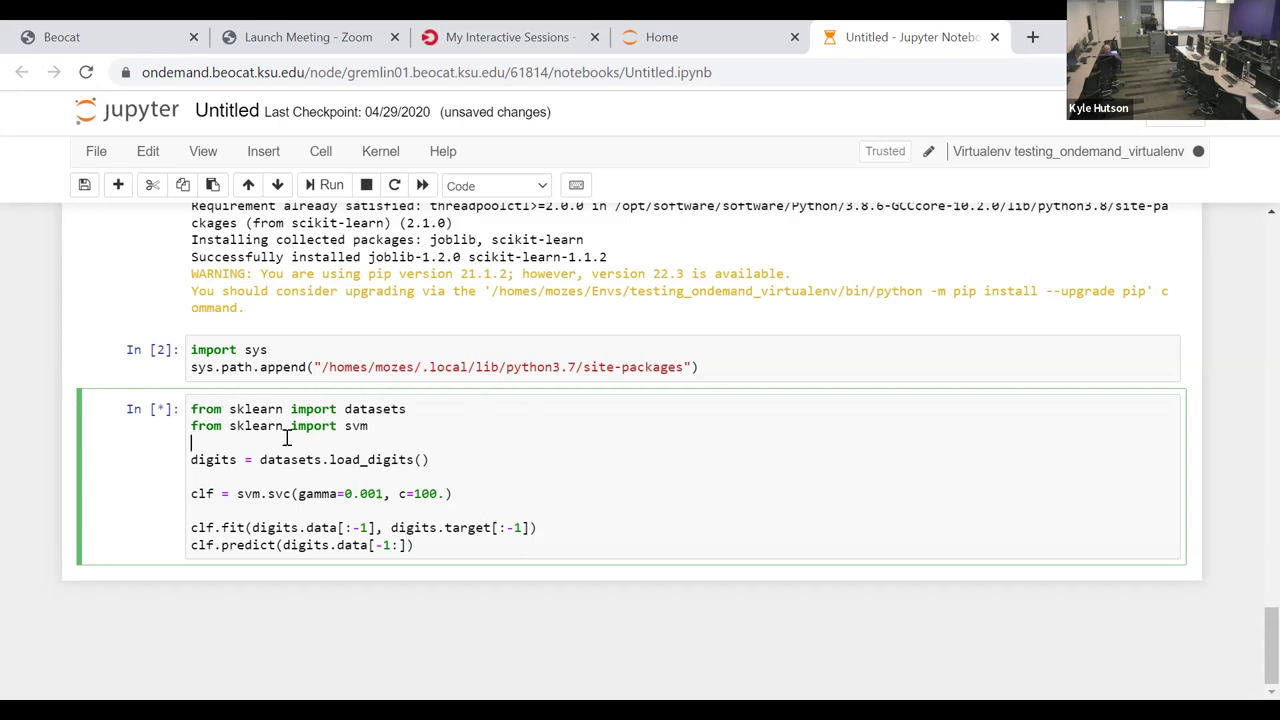
scroll(440, 425, "down", 3)
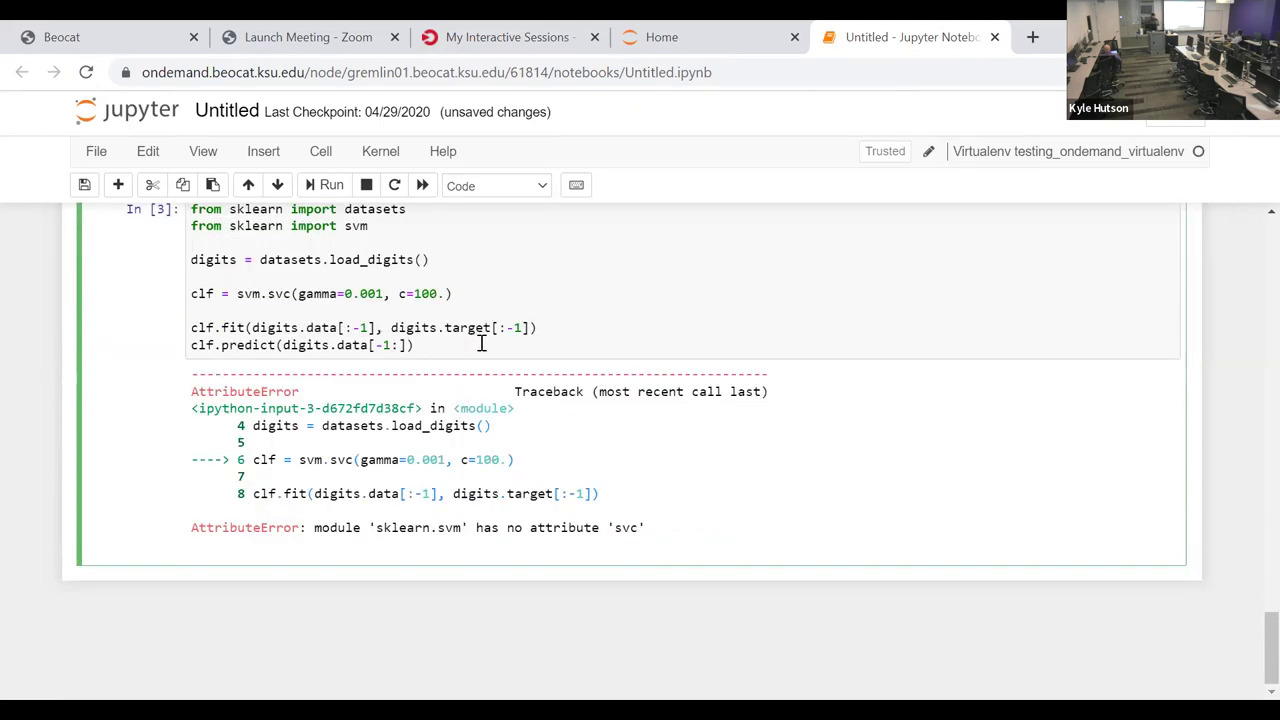
scroll(505, 318, "up", 1)
scroll(505, 318, "up", 2)
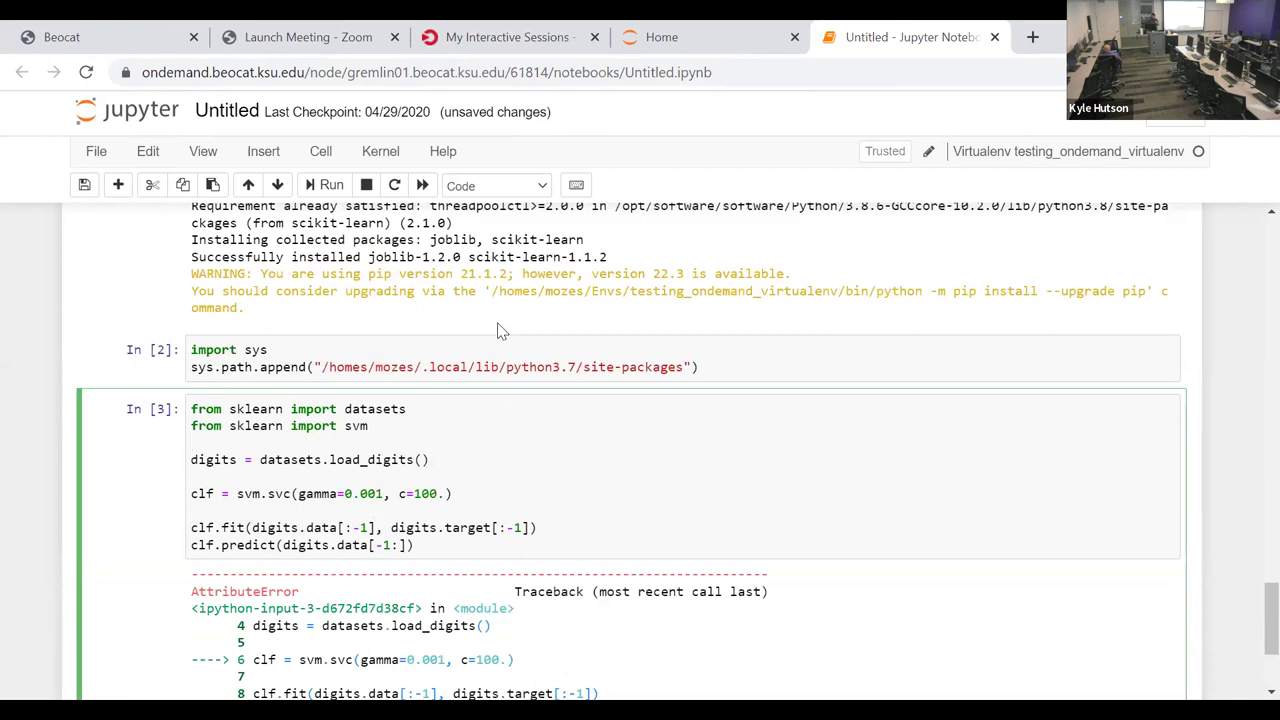
Step: Close the Untitled notebook without saving its changes, close the Jupyter Home page, and return to the interactive sessions list
left_click(994, 37)
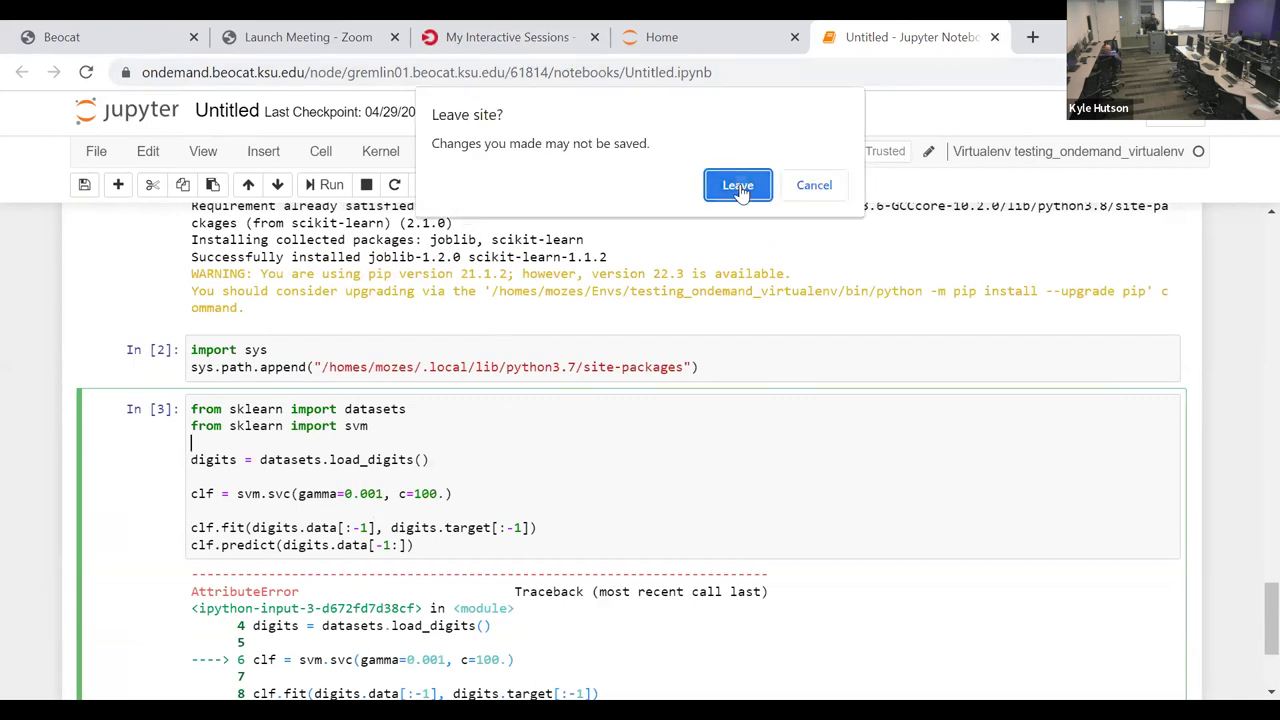
left_click(739, 187)
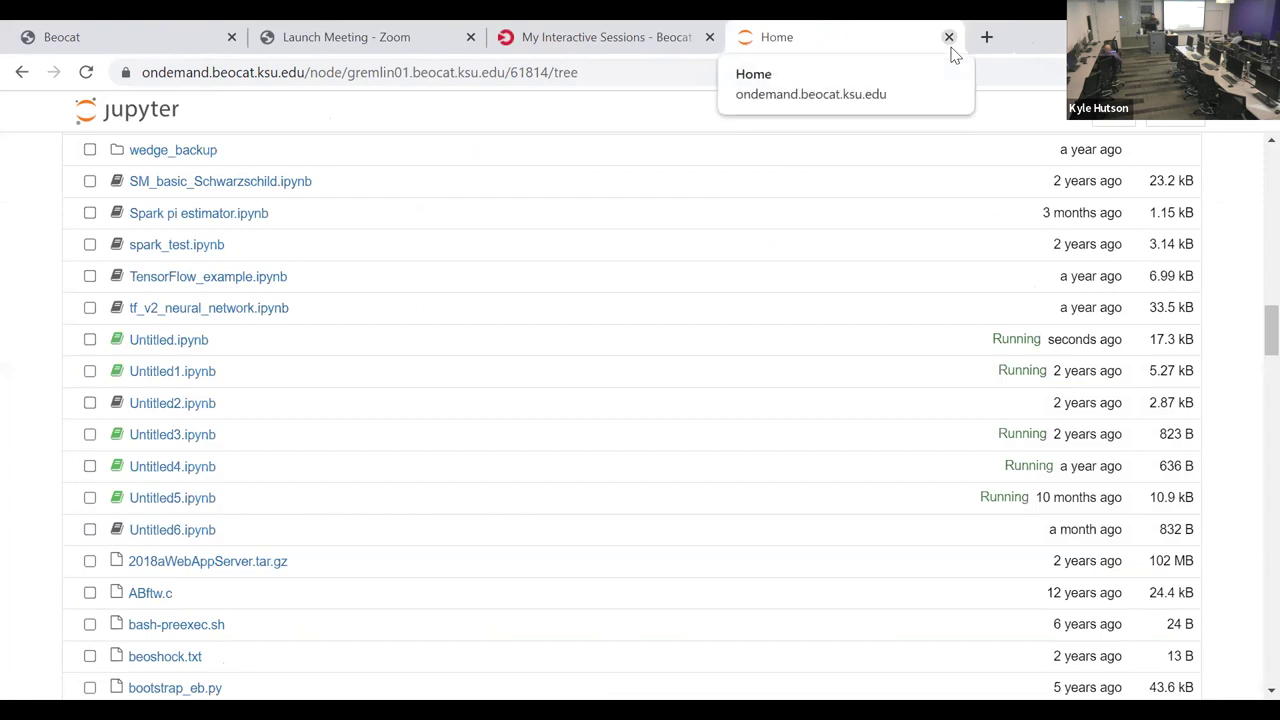
left_click(948, 38)
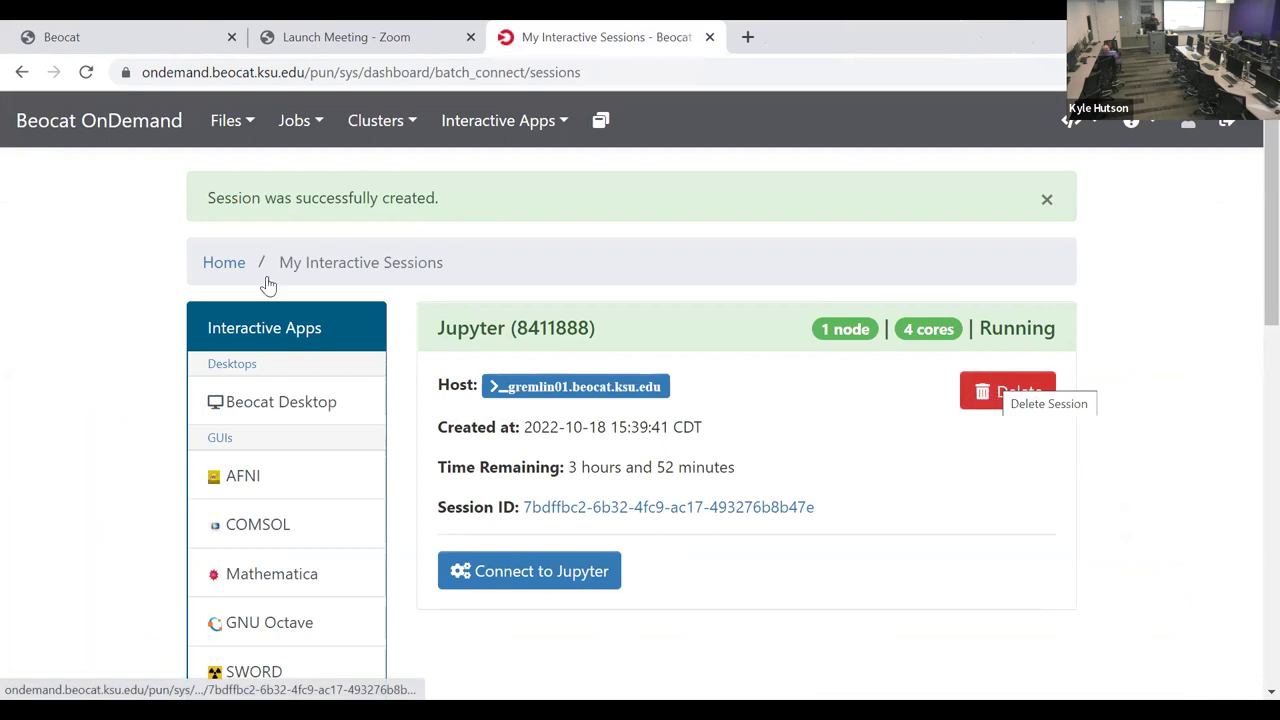
scroll(820, 208, "down", 5)
scroll(820, 208, "up", 5)
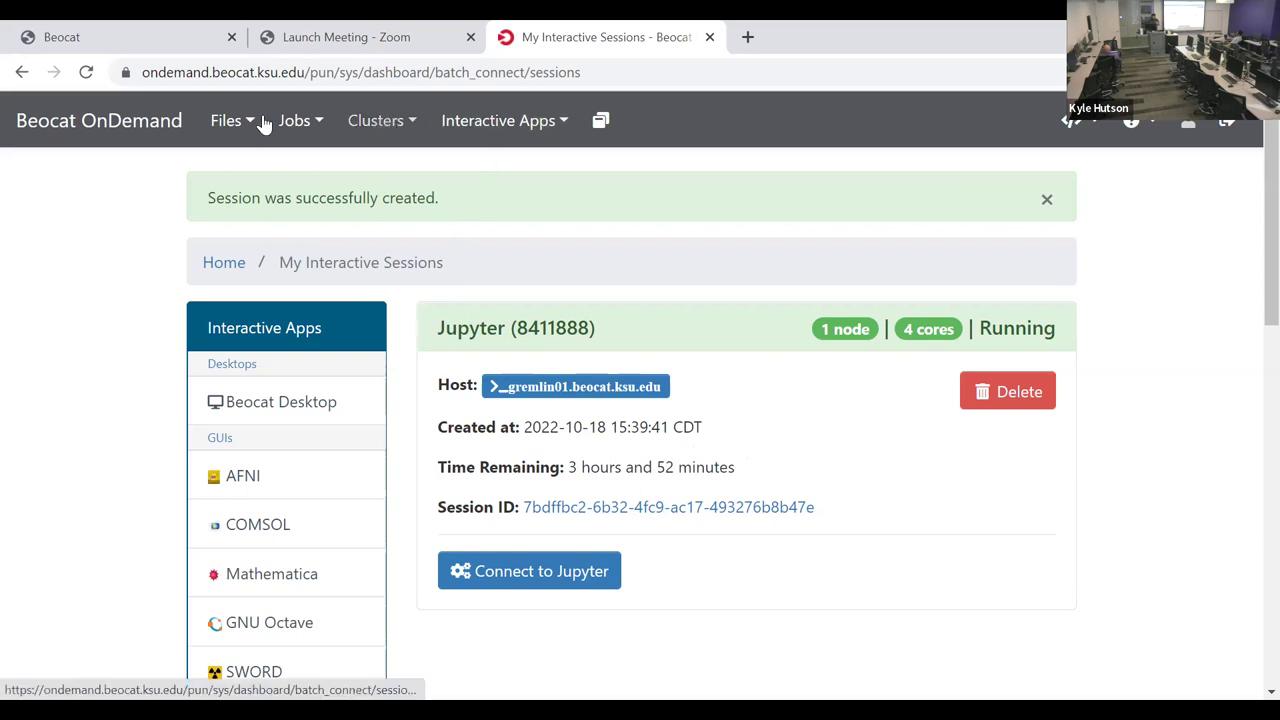
Step: Open the Job Composer from the OnDemand dashboard and display its Jobs page
left_click(296, 128)
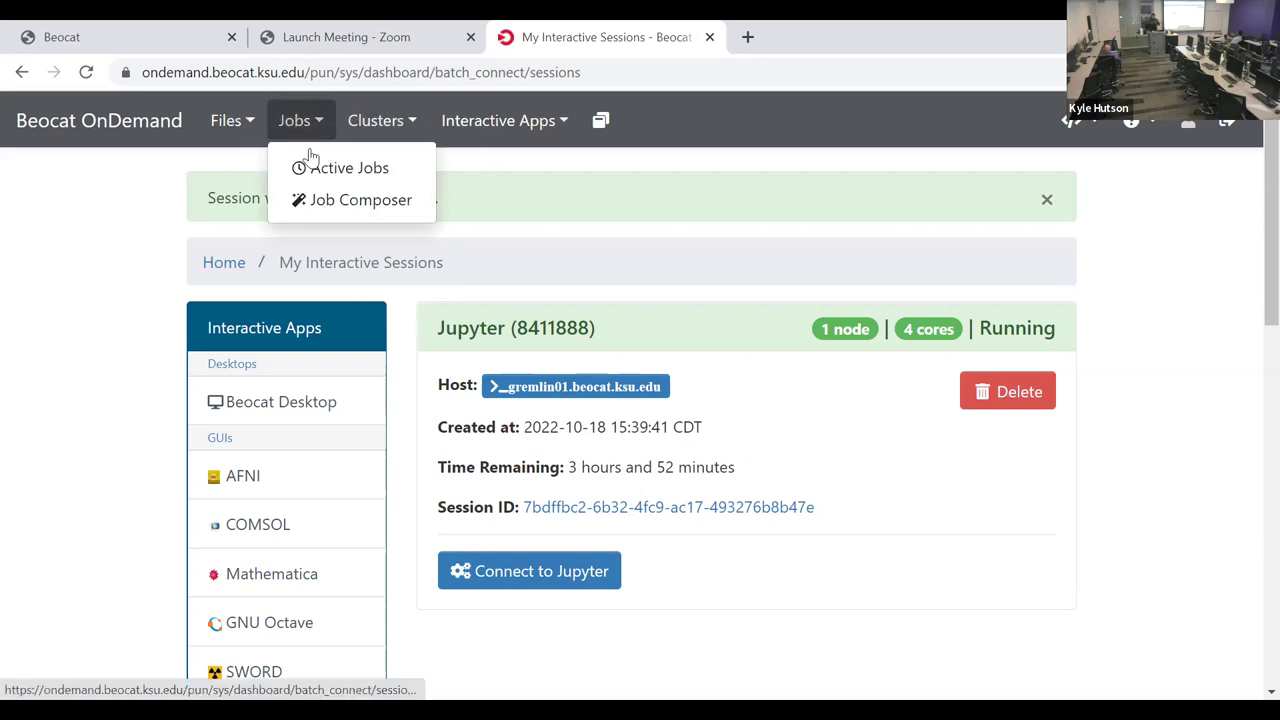
left_click(334, 198)
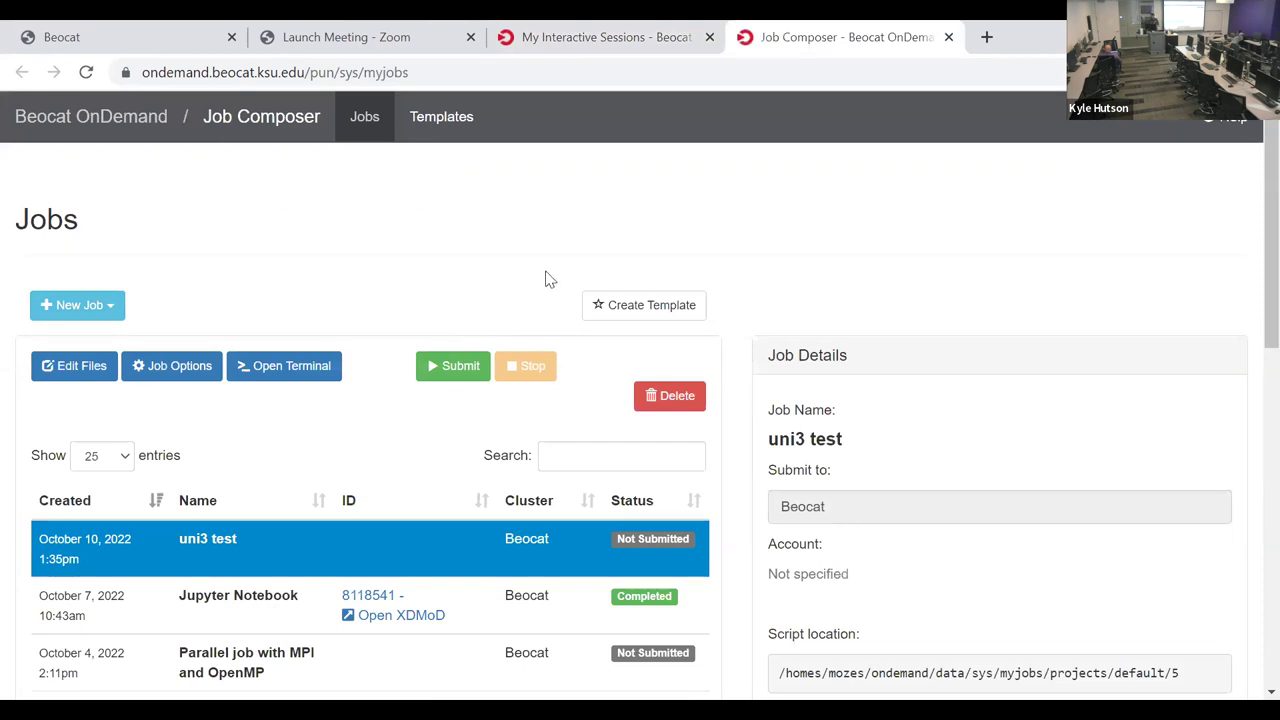
left_click(620, 40)
left_click(294, 122)
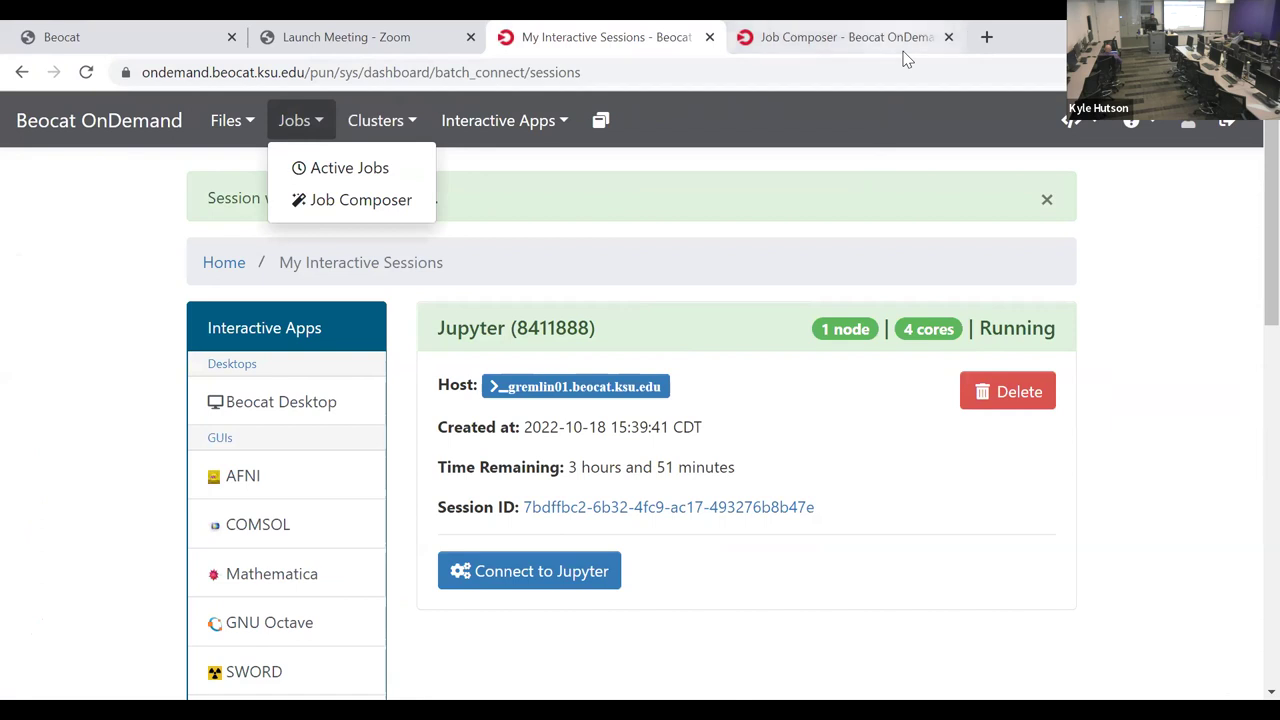
mouse_move(905, 58)
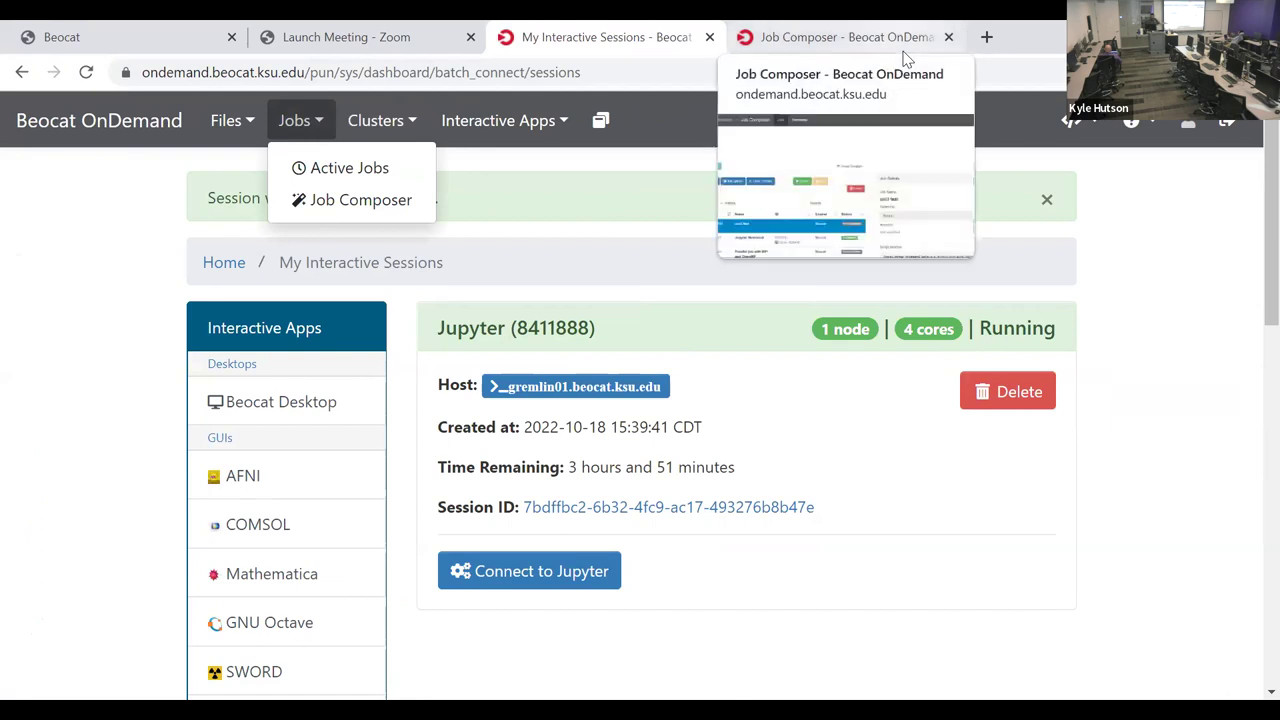
left_click(904, 54)
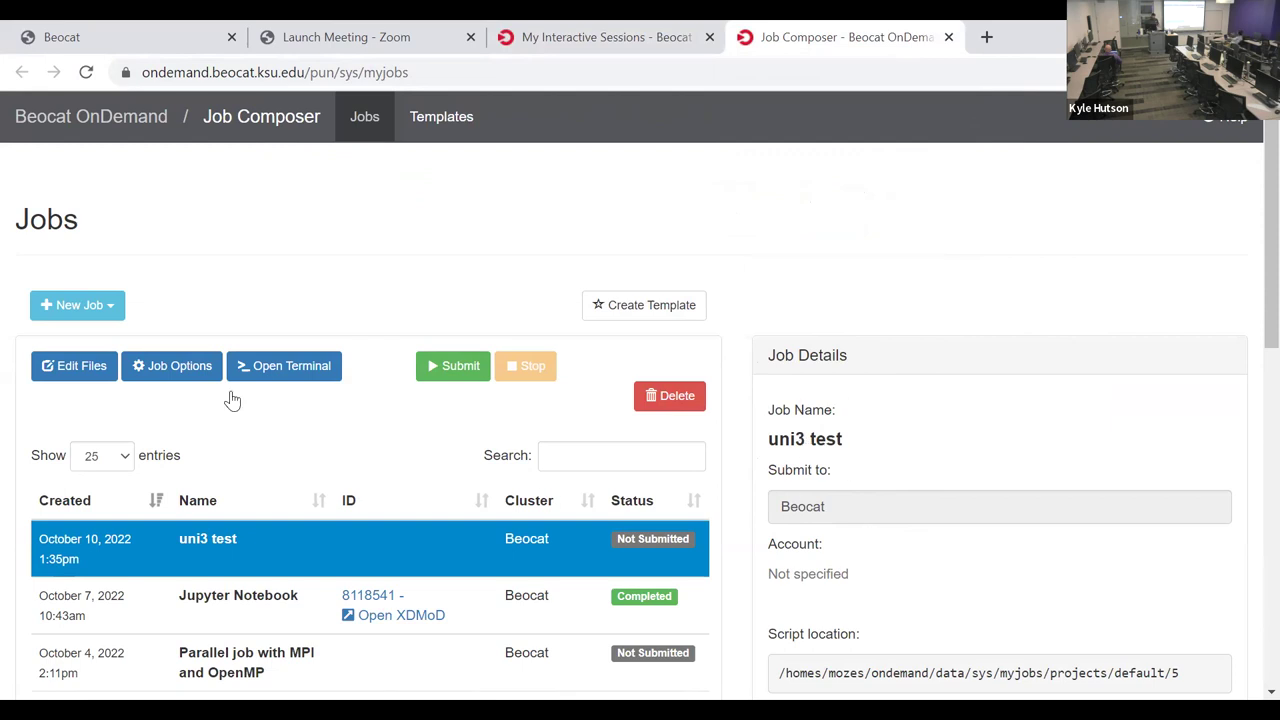
Step: Start a new job from a template and select the Jupyter Notebook system template
left_click(119, 314)
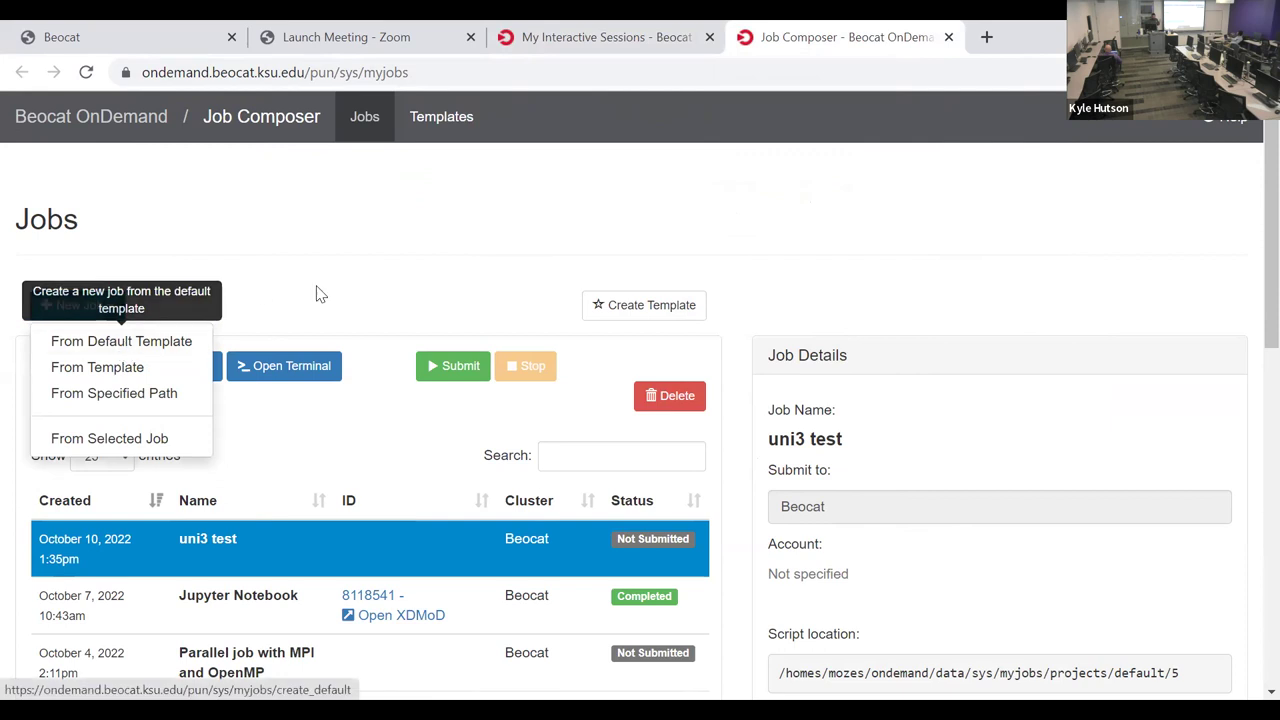
left_click(148, 370)
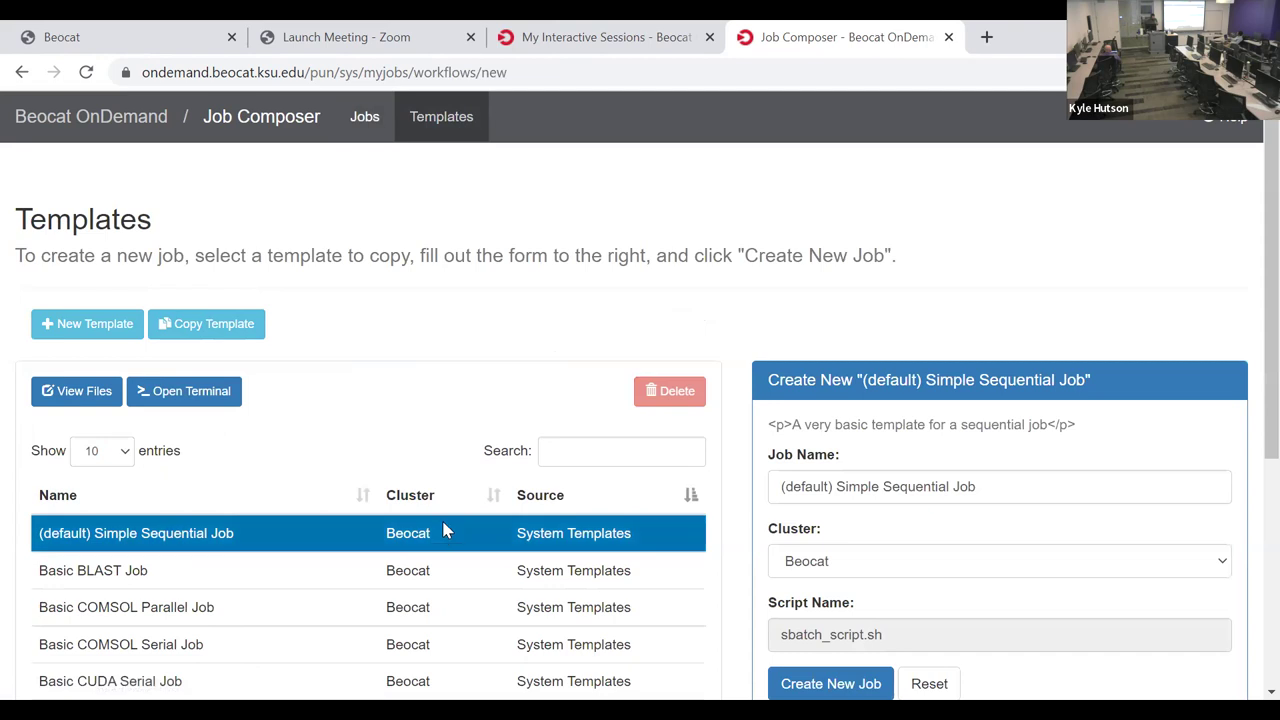
scroll(441, 517, "down", 1)
scroll(380, 535, "down", 2)
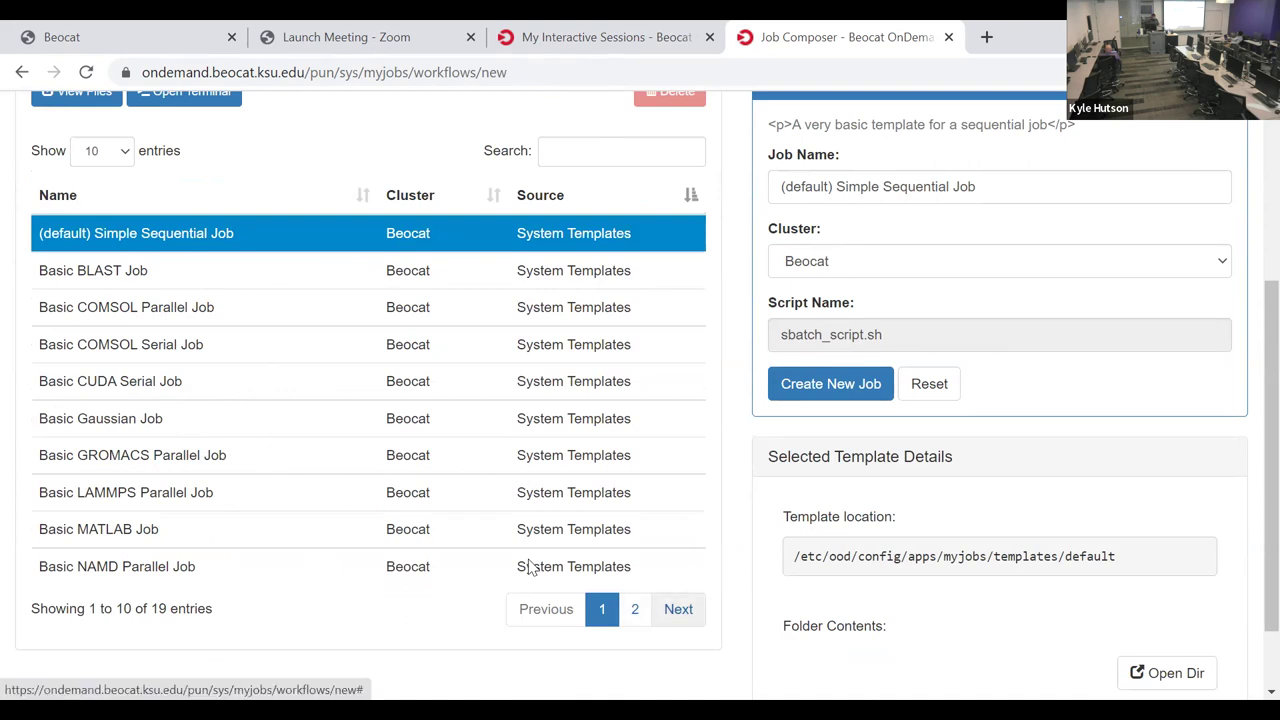
key("Return")
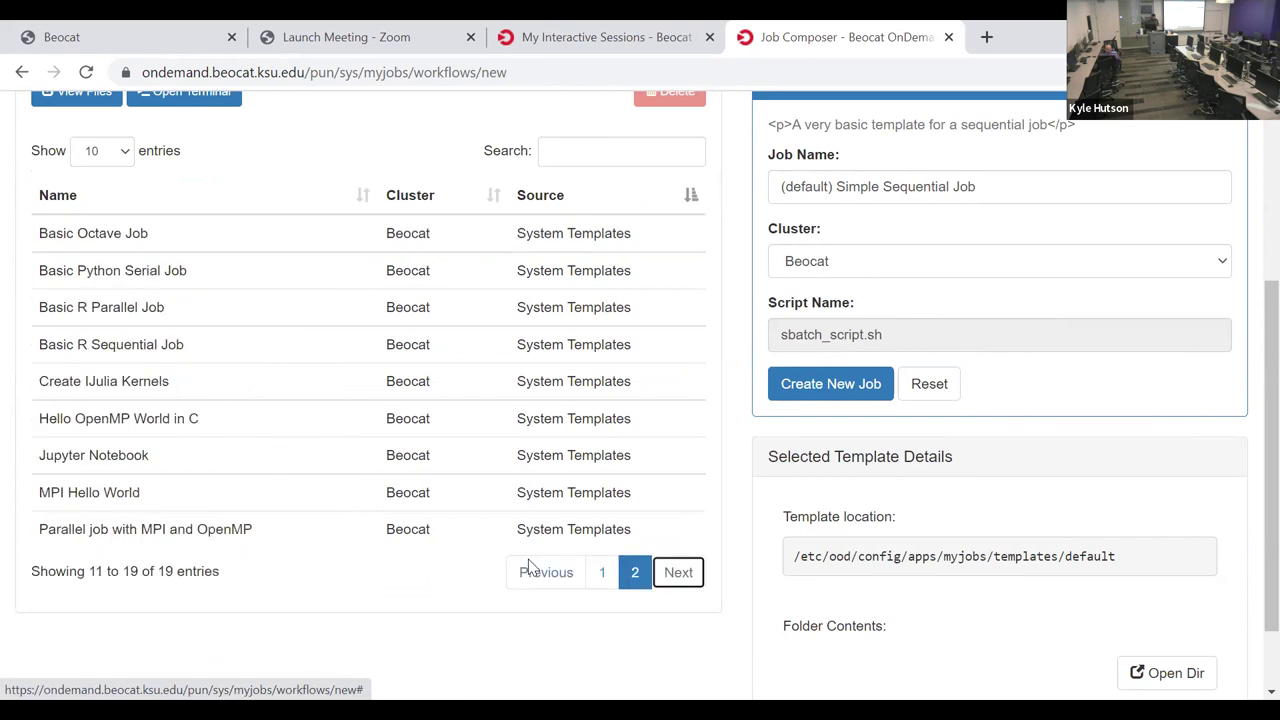
left_click(93, 455)
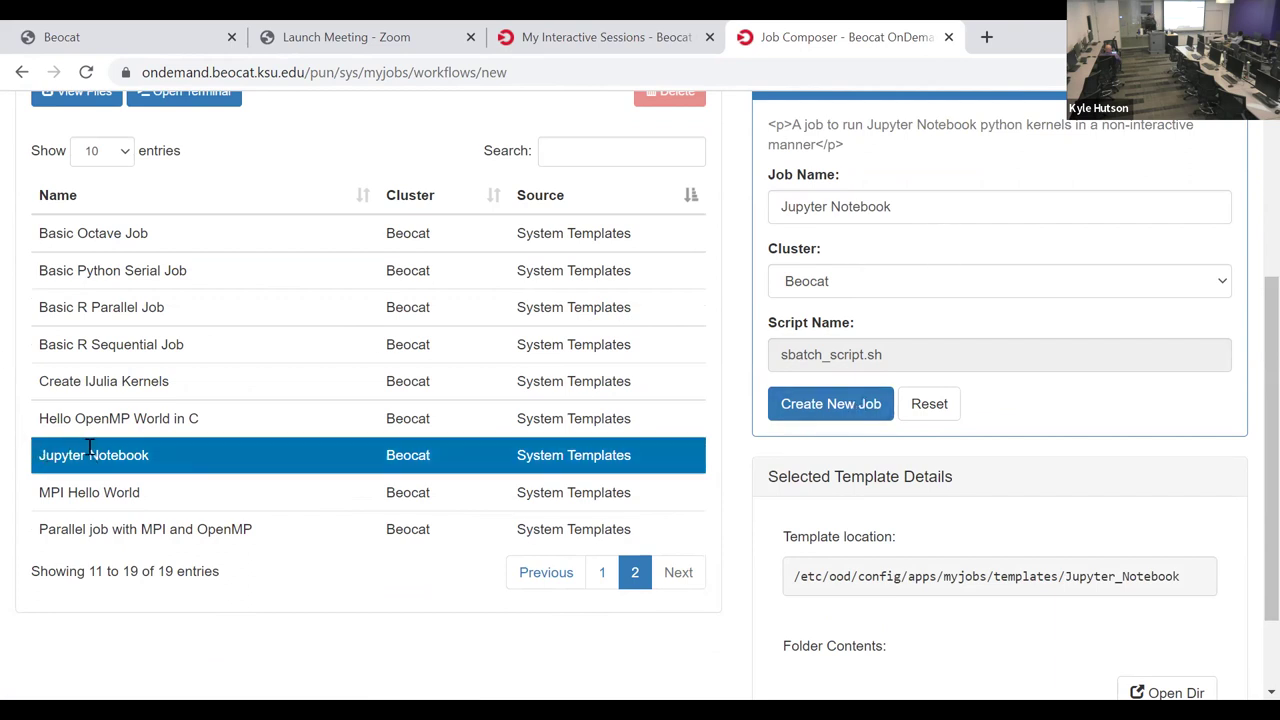
Step: Replace the new job's name with "beocat intro test"
left_click(926, 206)
scroll(903, 246, "up", 2)
scroll(931, 320, "down", 1)
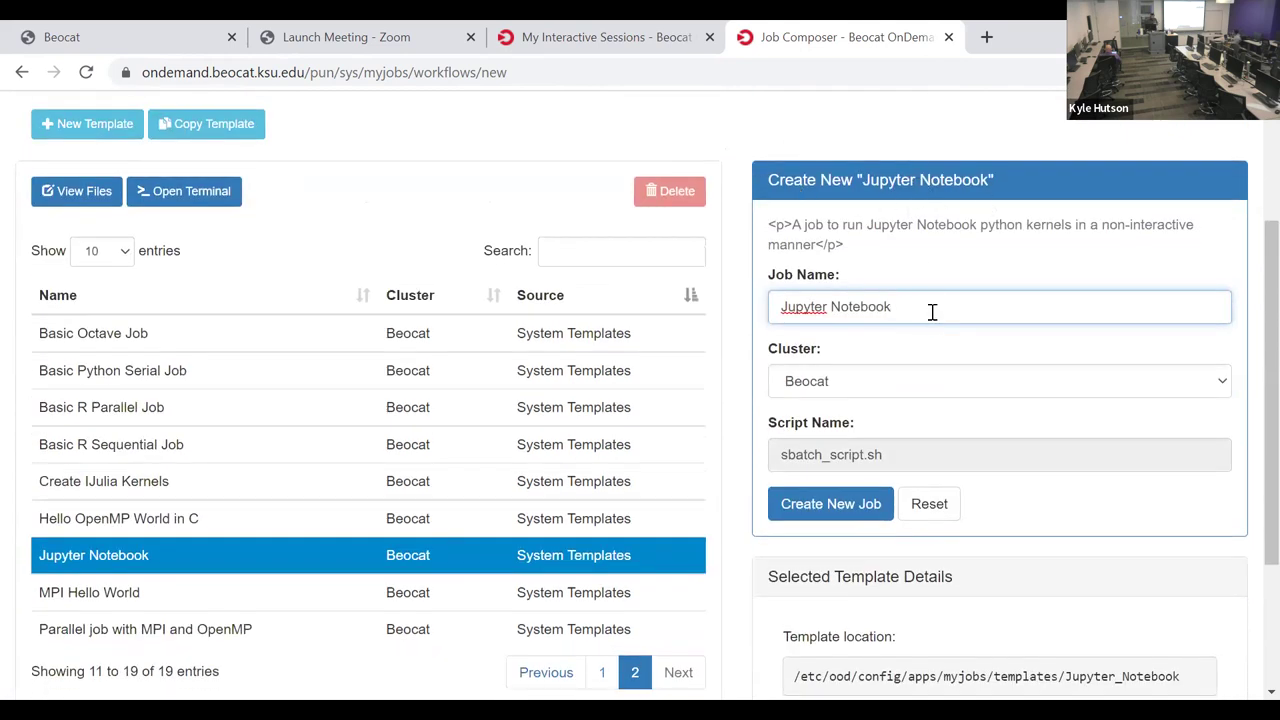
left_click_drag(930, 306, 730, 302)
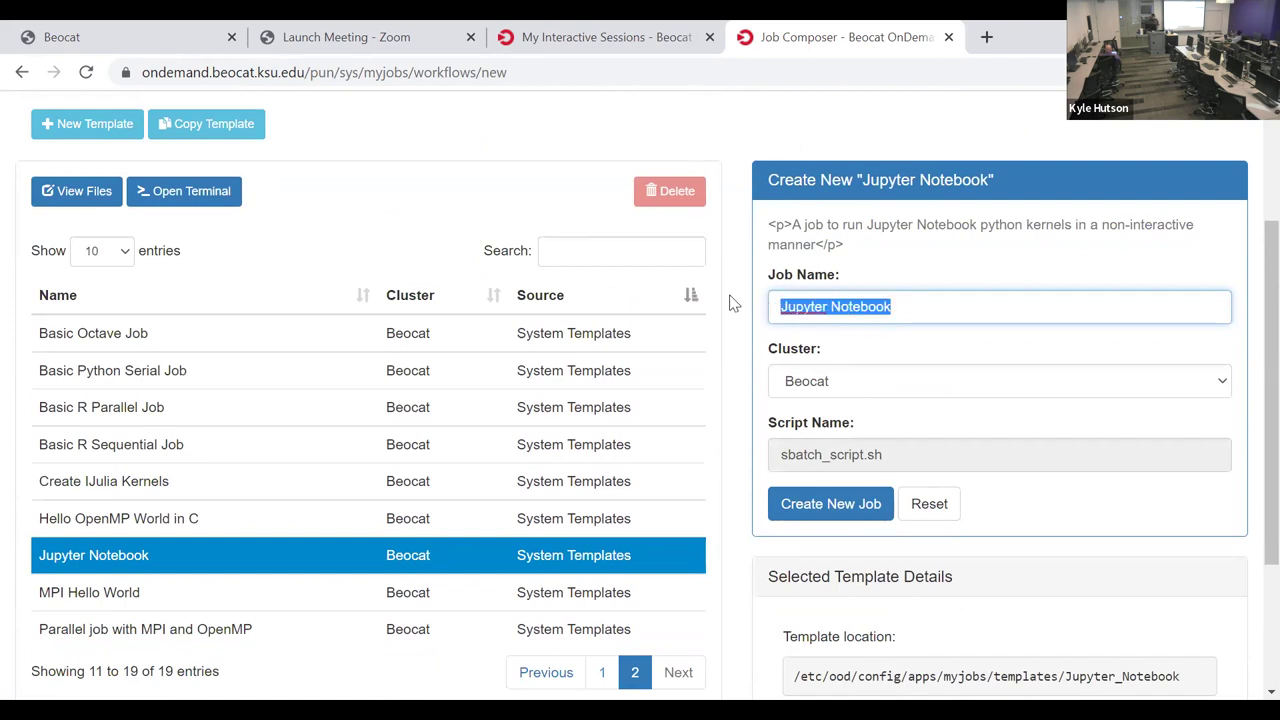
type("b")
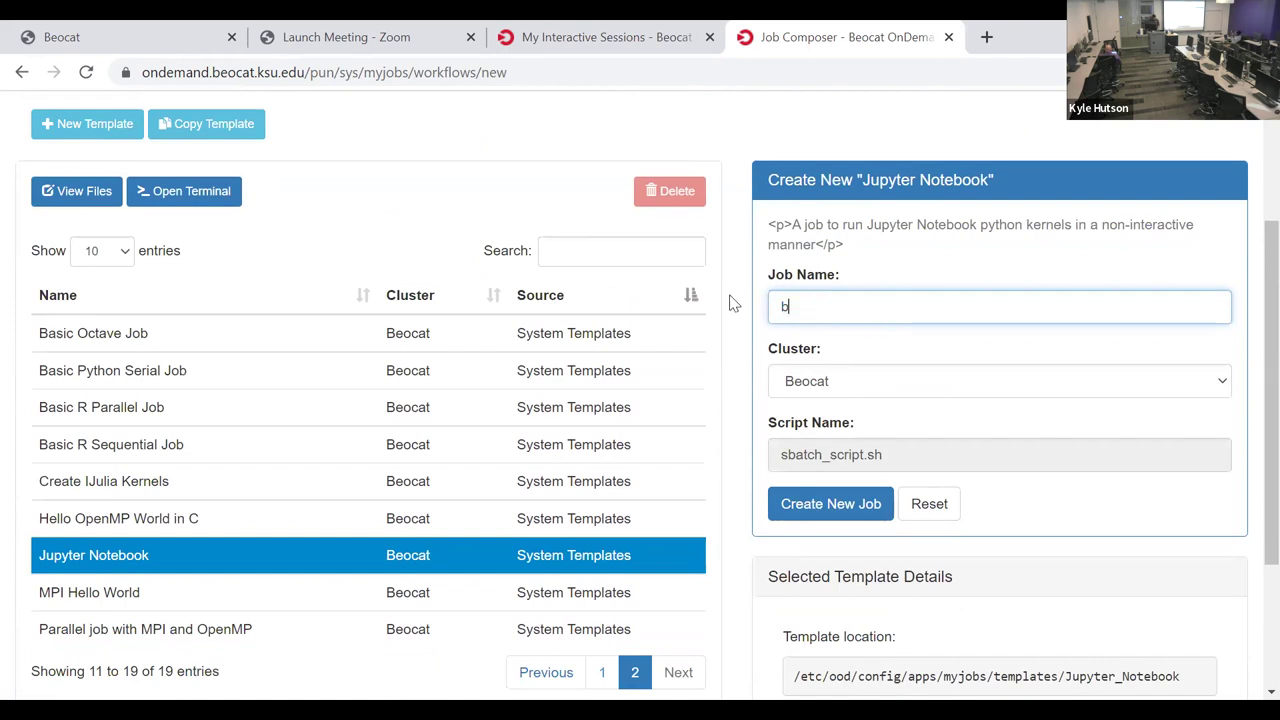
type("eocat intro test")
left_click(907, 382)
left_click(888, 350)
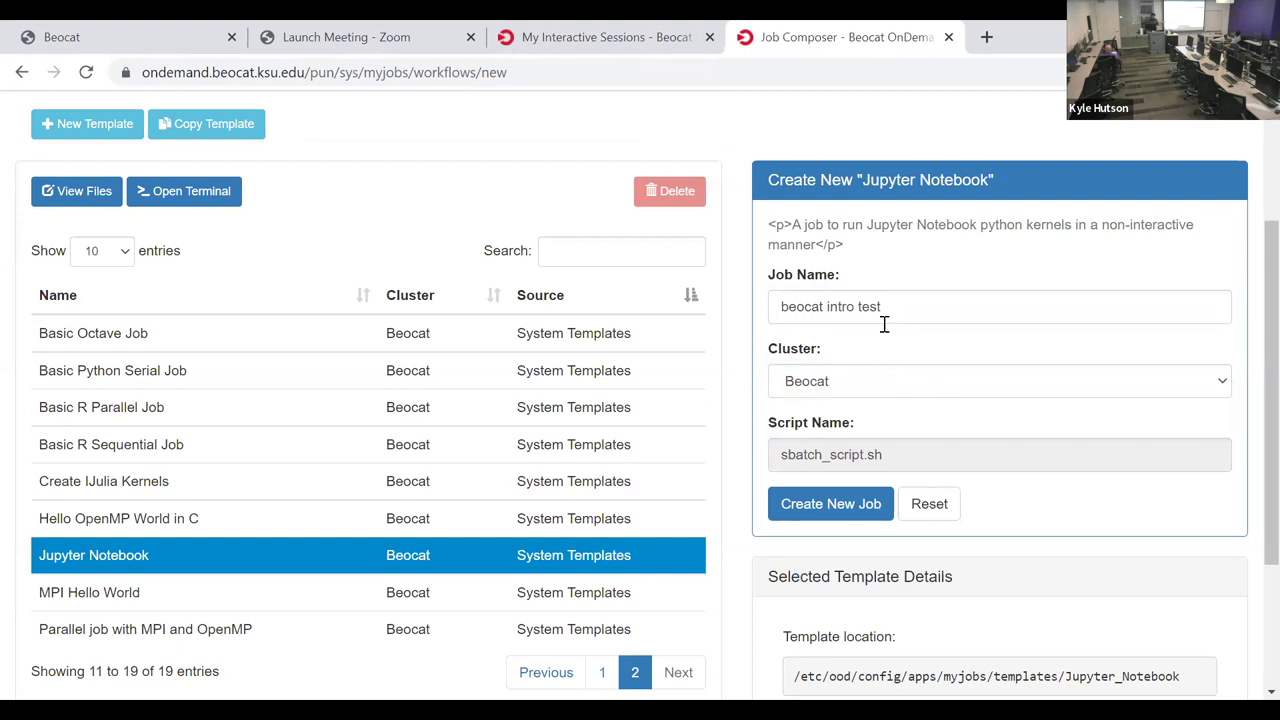
Step: Choose Beocat as the cluster and create the new job from the Jupyter Notebook template
left_click(868, 390)
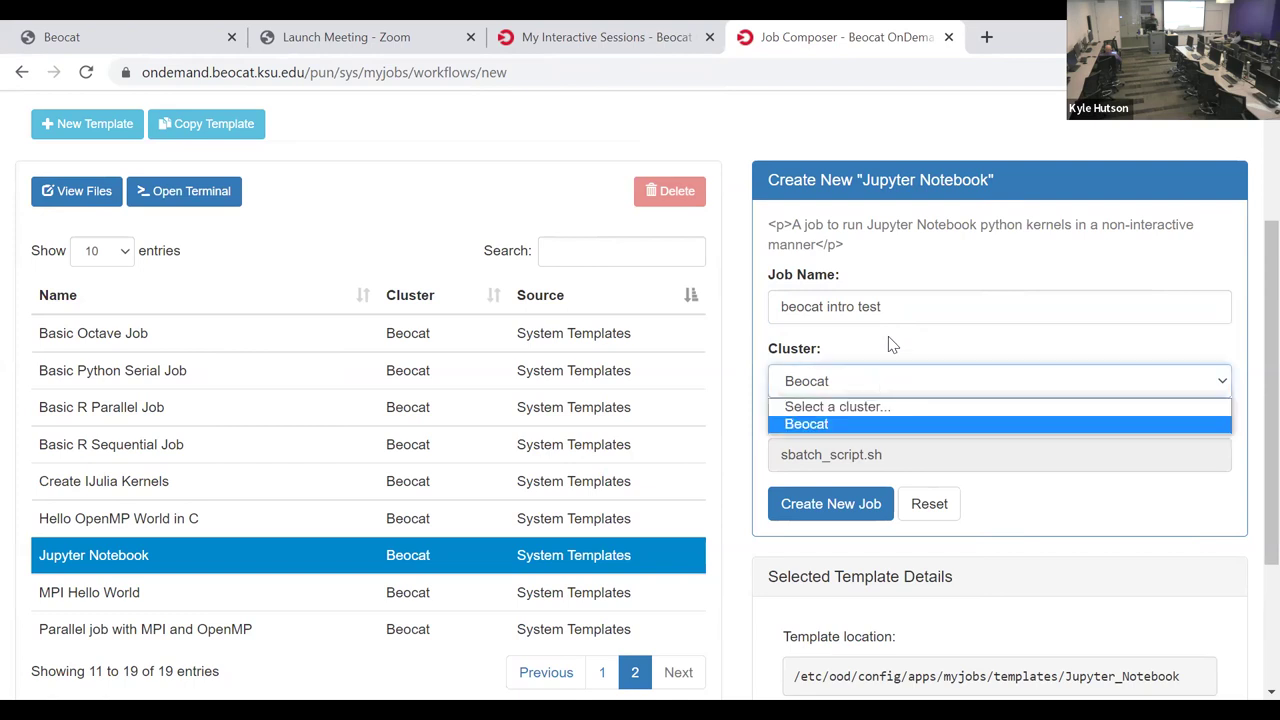
left_click(870, 420)
scroll(860, 420, "down", 2)
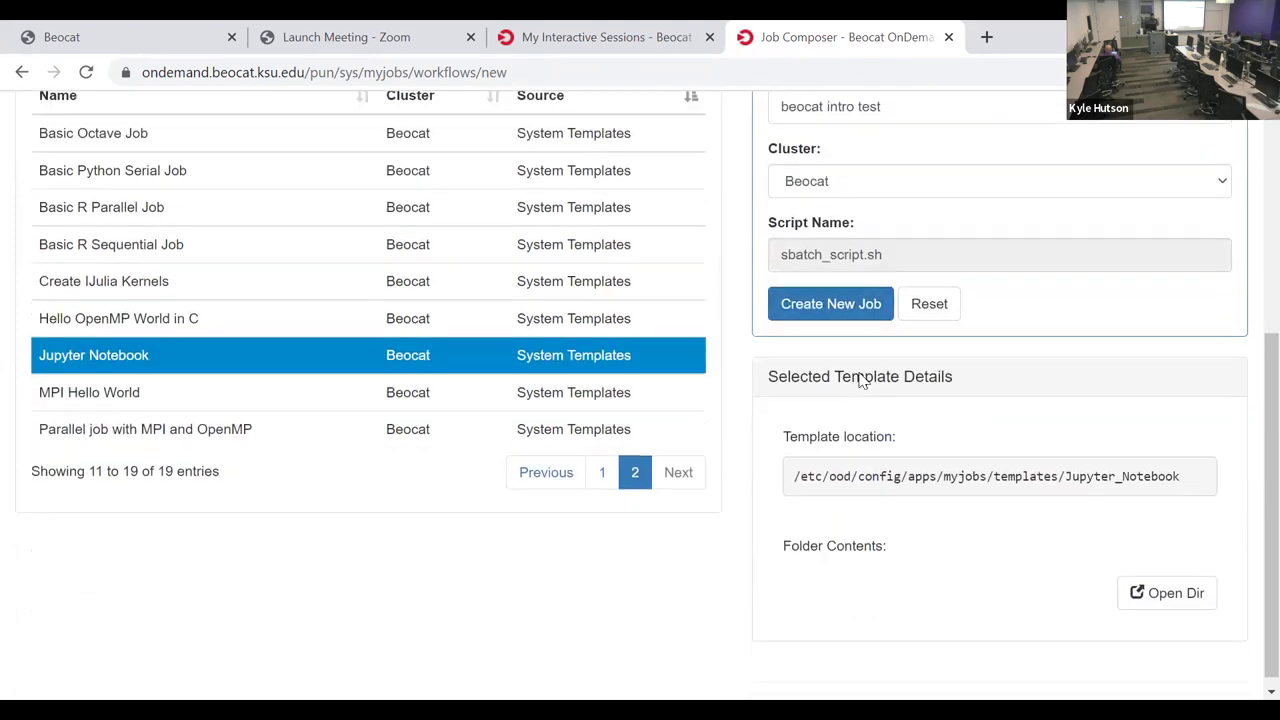
scroll(848, 272, "up", 2)
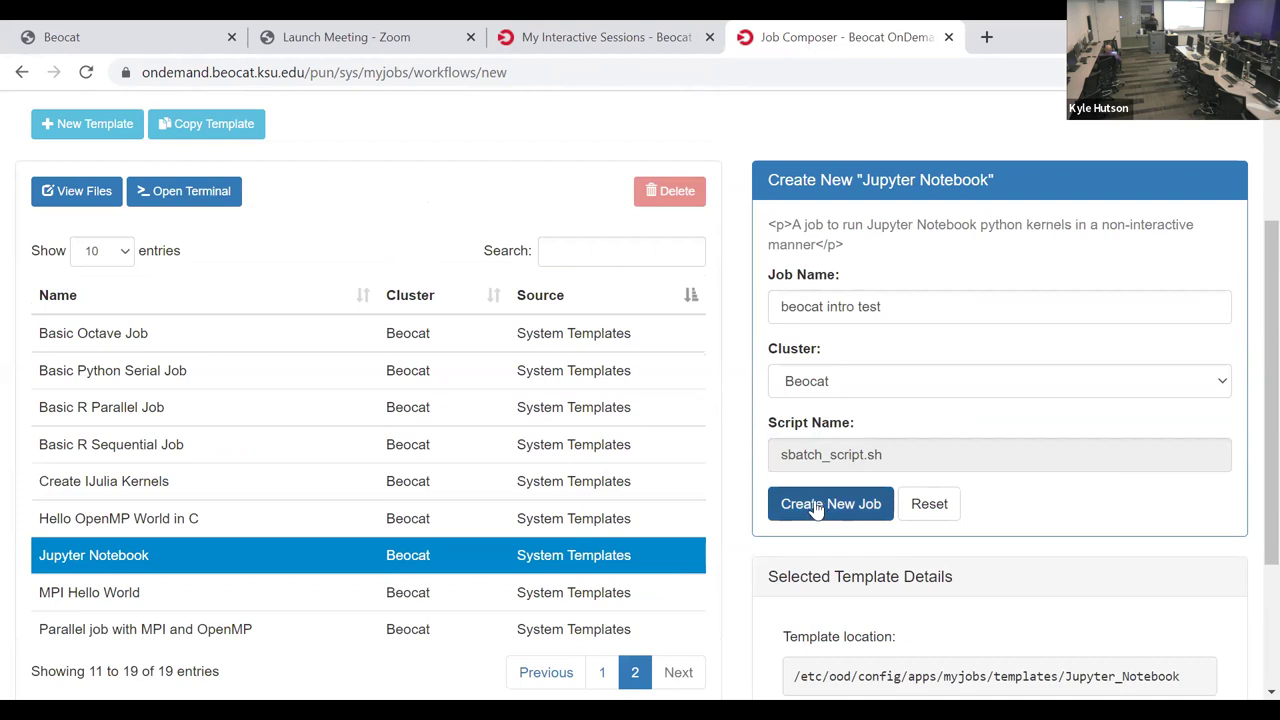
left_click(816, 506)
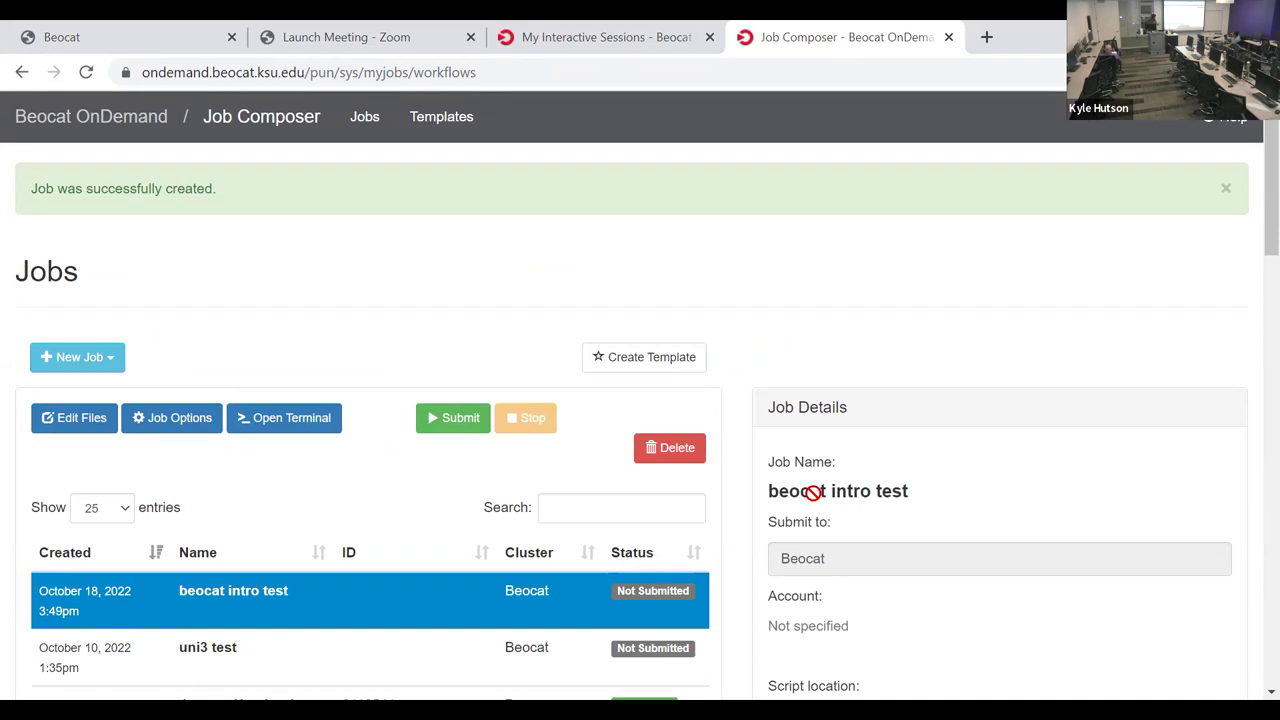
Step: Examine the beocat intro test job's details, folder contents and submit script, including its SBATCH settings and module and environment lines
scroll(1066, 490, "down", 2)
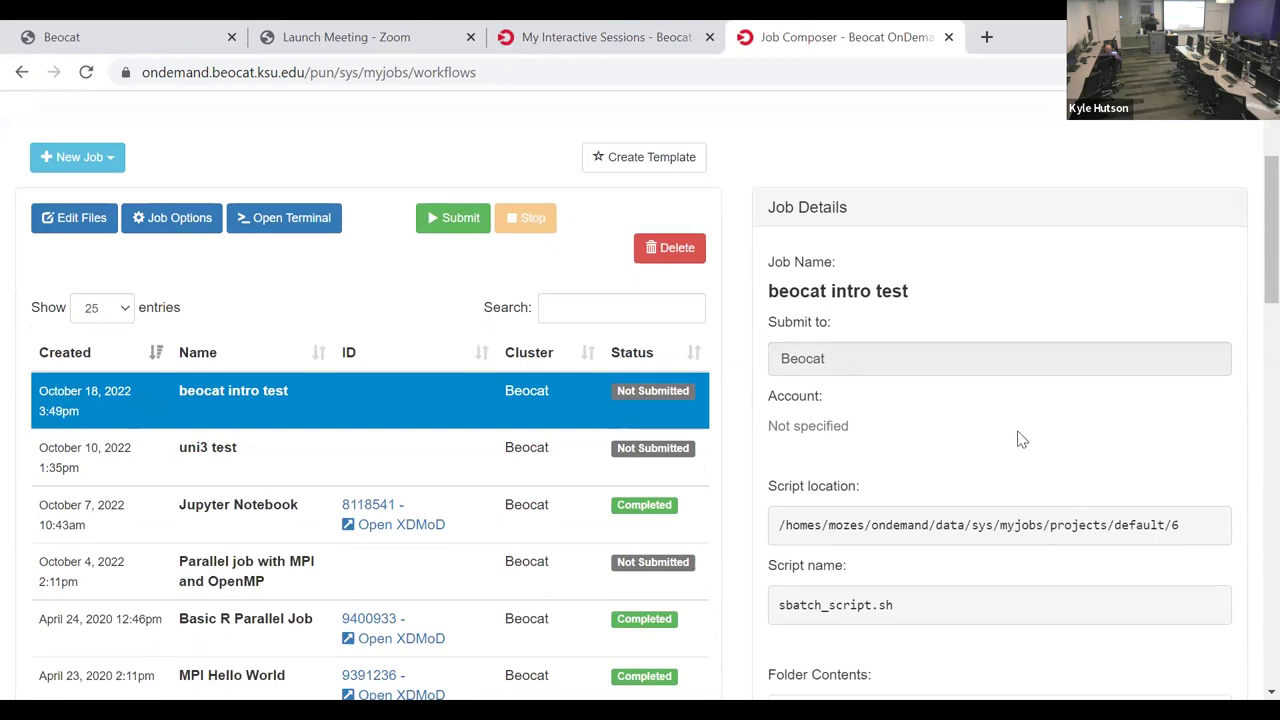
scroll(1021, 440, "down", 2)
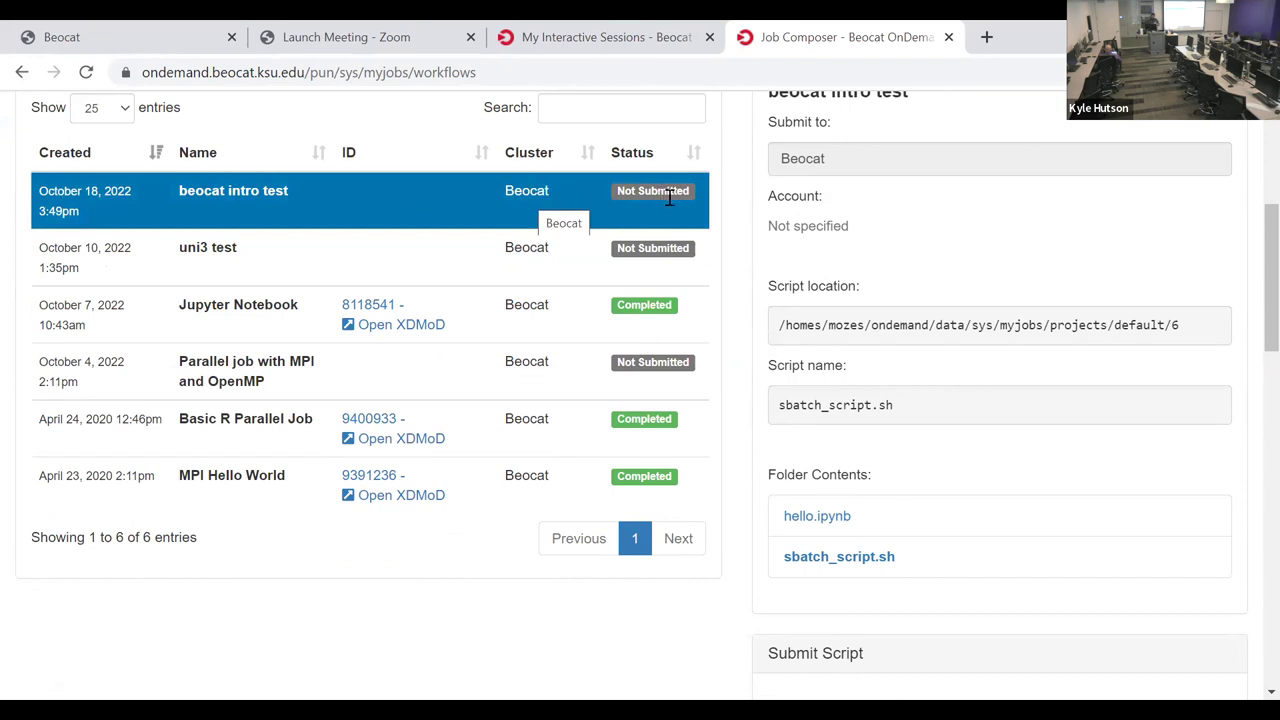
scroll(1021, 509, "down", 2)
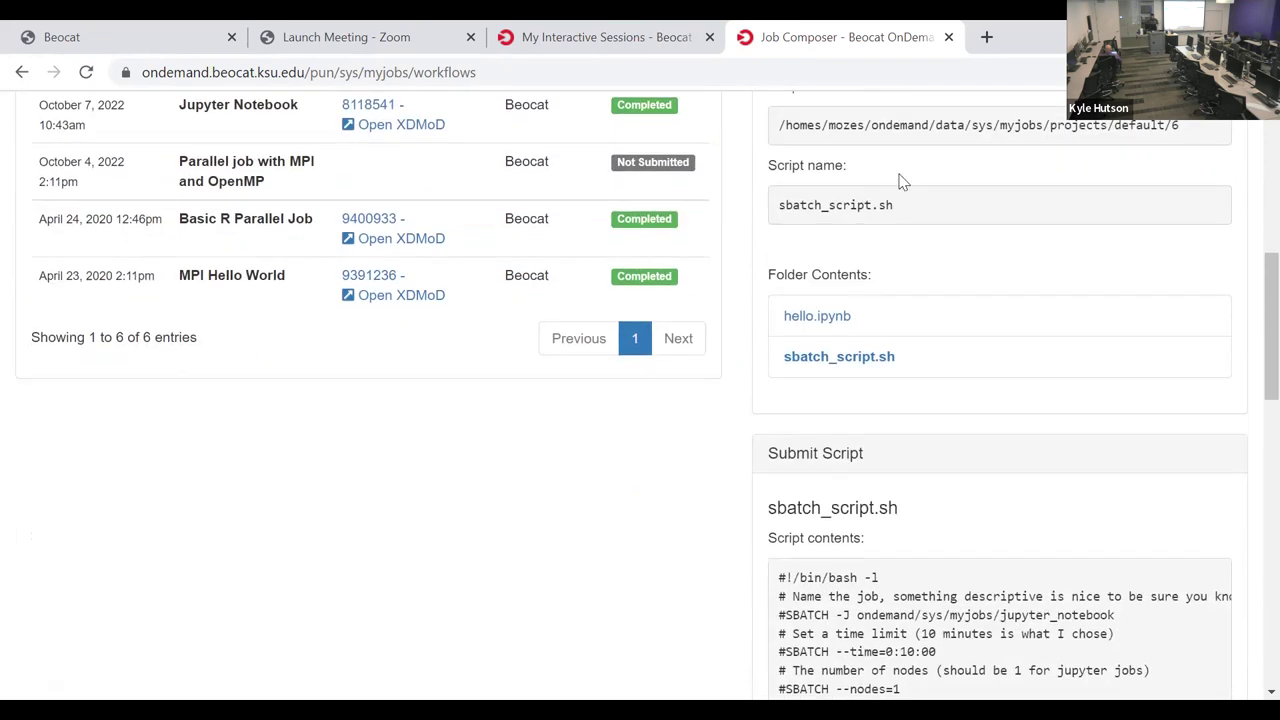
scroll(914, 220, "up", 2)
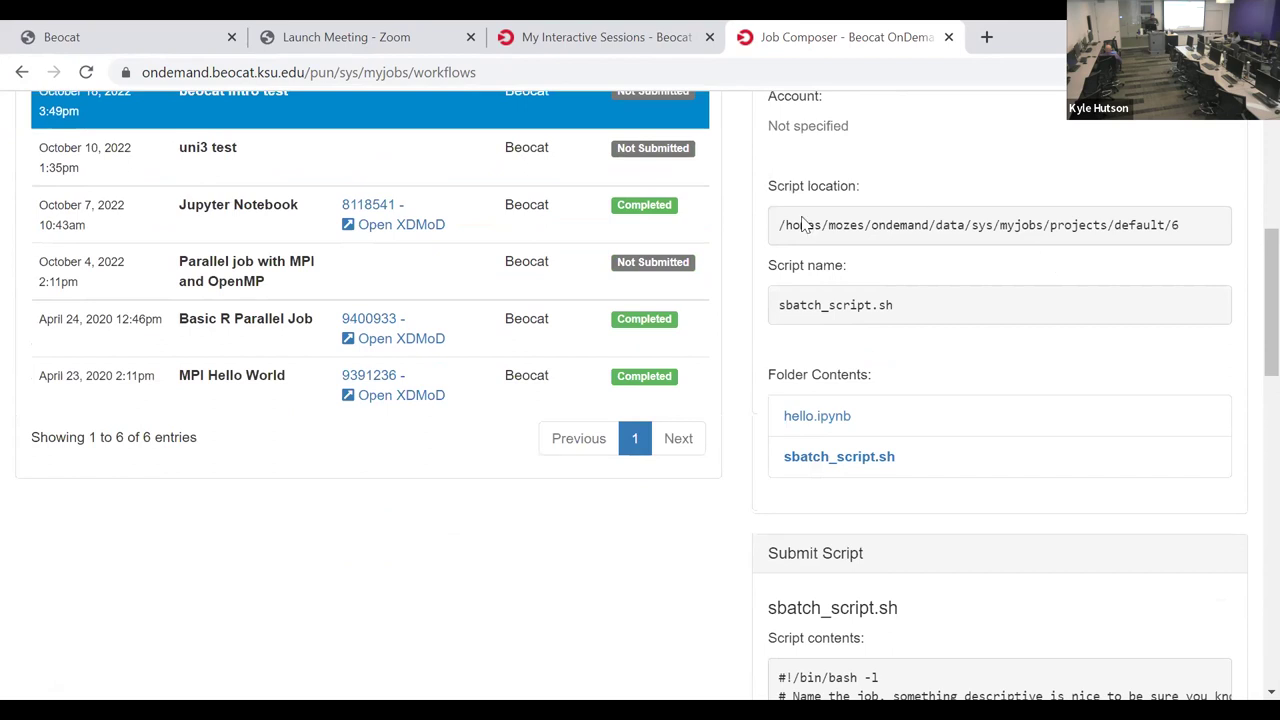
scroll(953, 184, "up", 1)
scroll(953, 184, "up", 2)
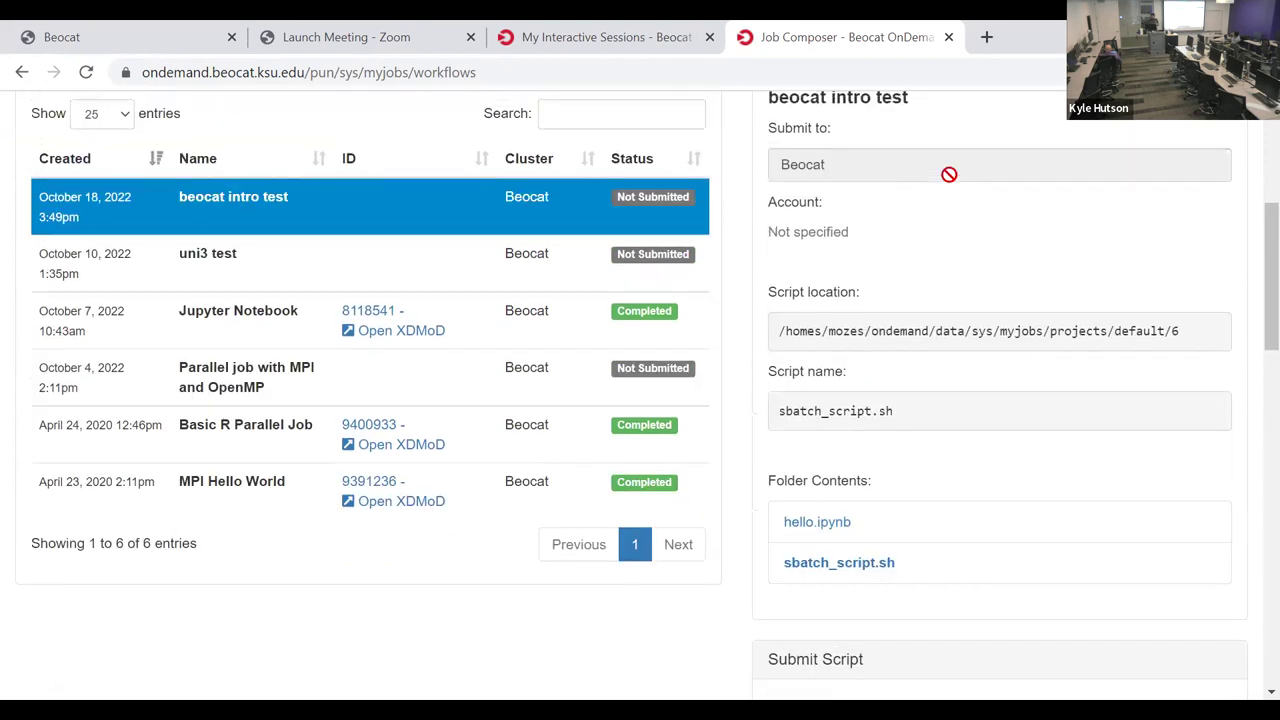
scroll(897, 526, "down", 3)
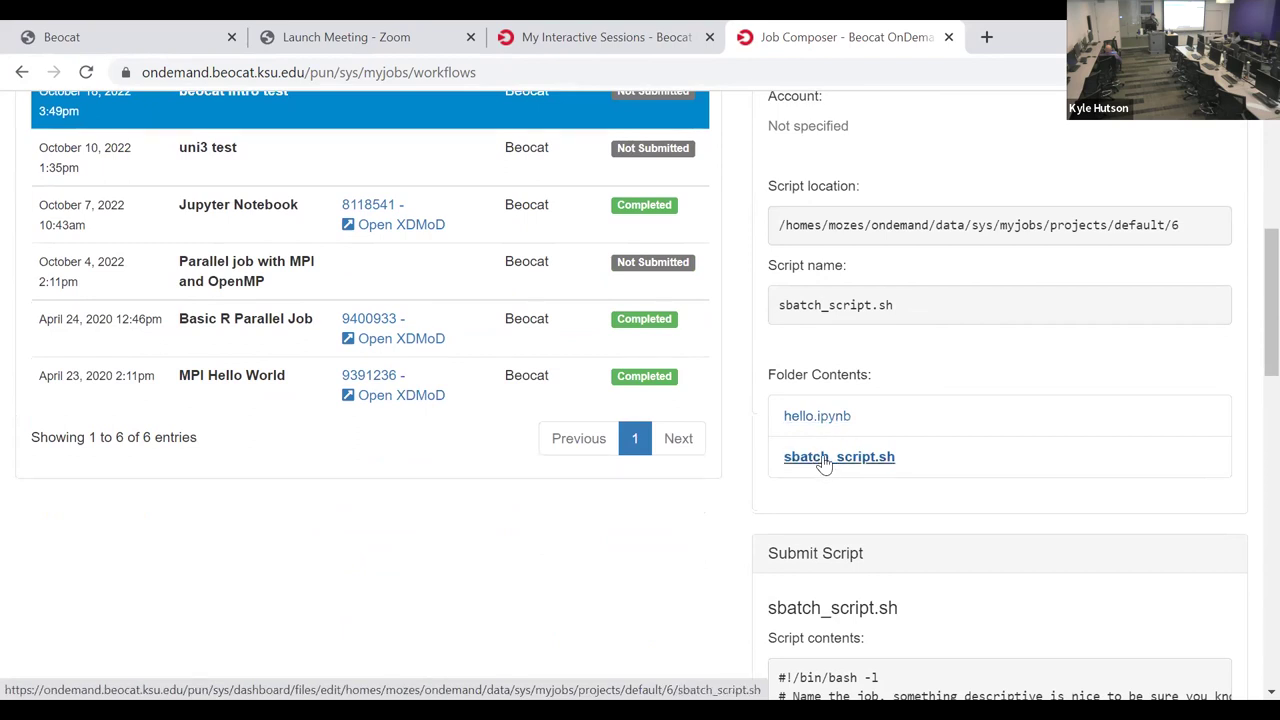
scroll(830, 456, "down", 4)
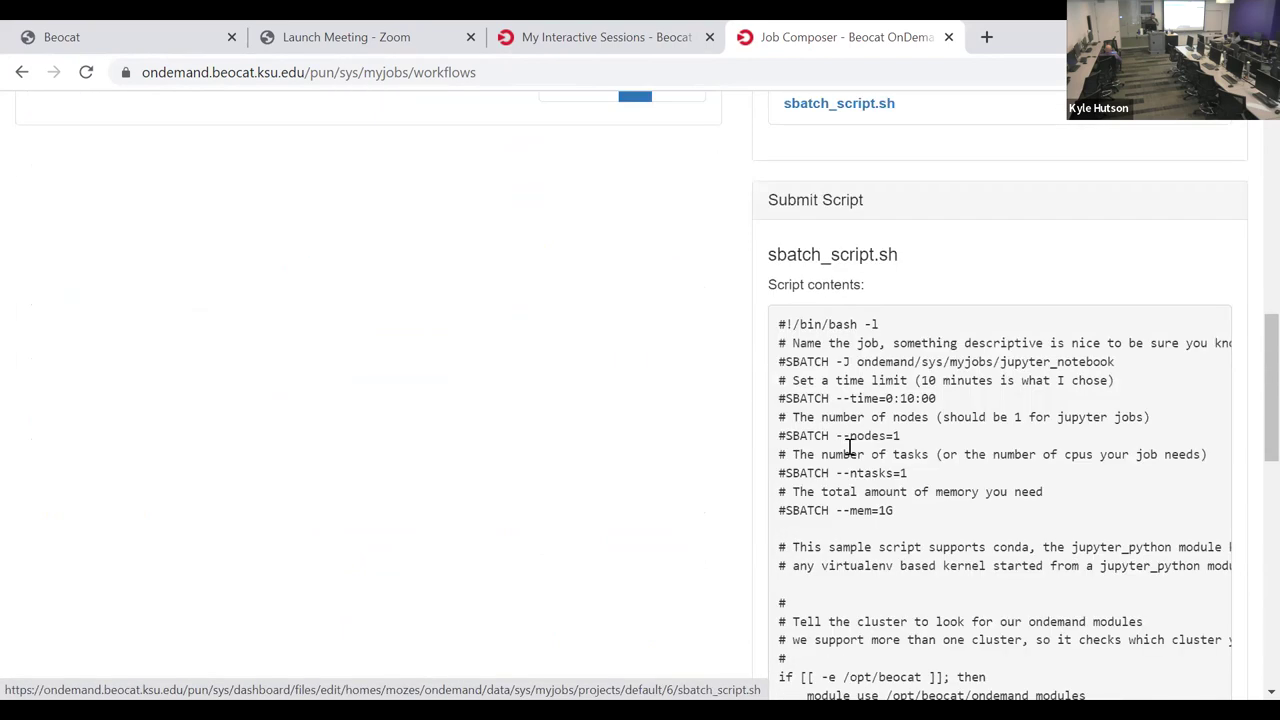
scroll(950, 415, "down", 1)
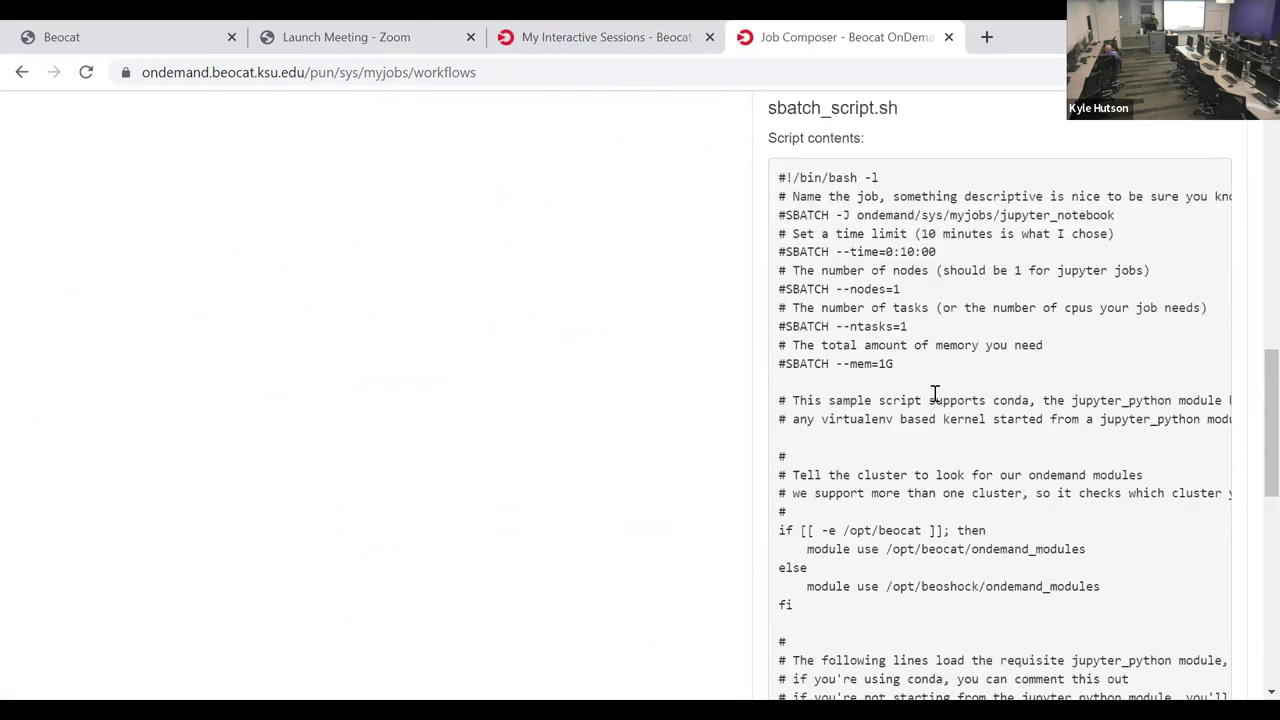
scroll(985, 445, "down", 7)
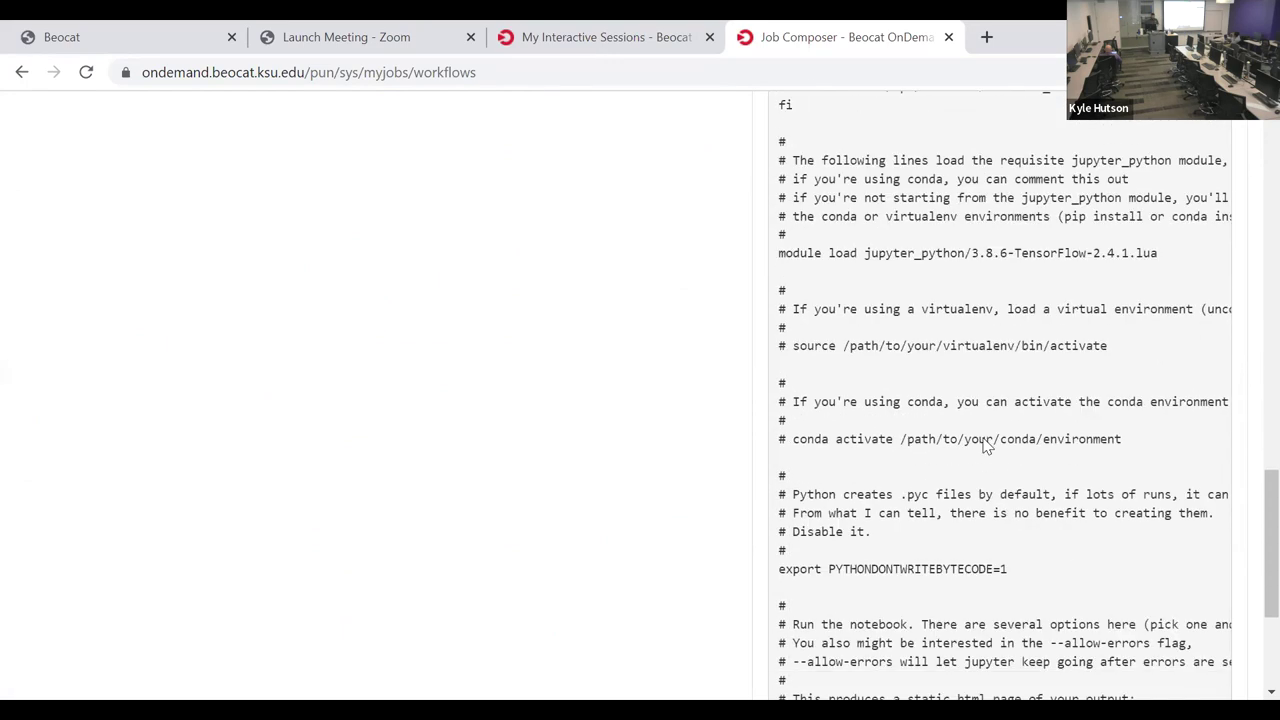
scroll(980, 436, "down", 1)
scroll(975, 427, "up", 8)
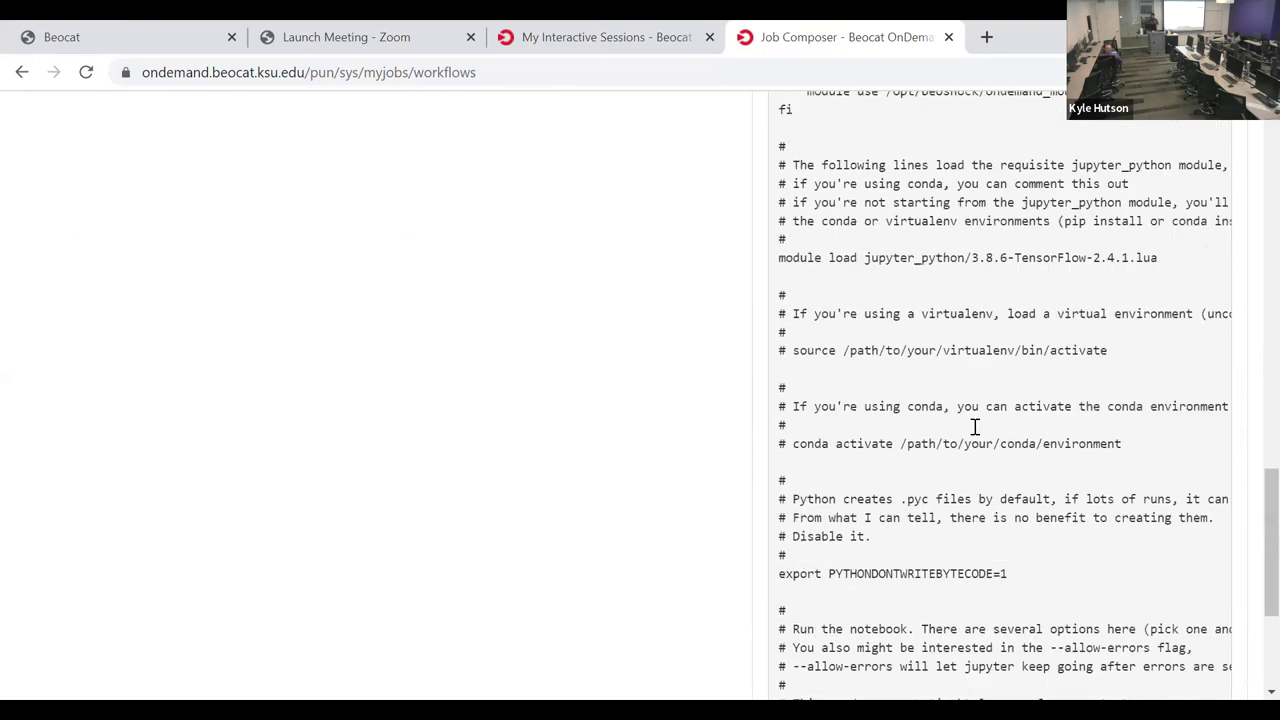
scroll(928, 348, "up", 2)
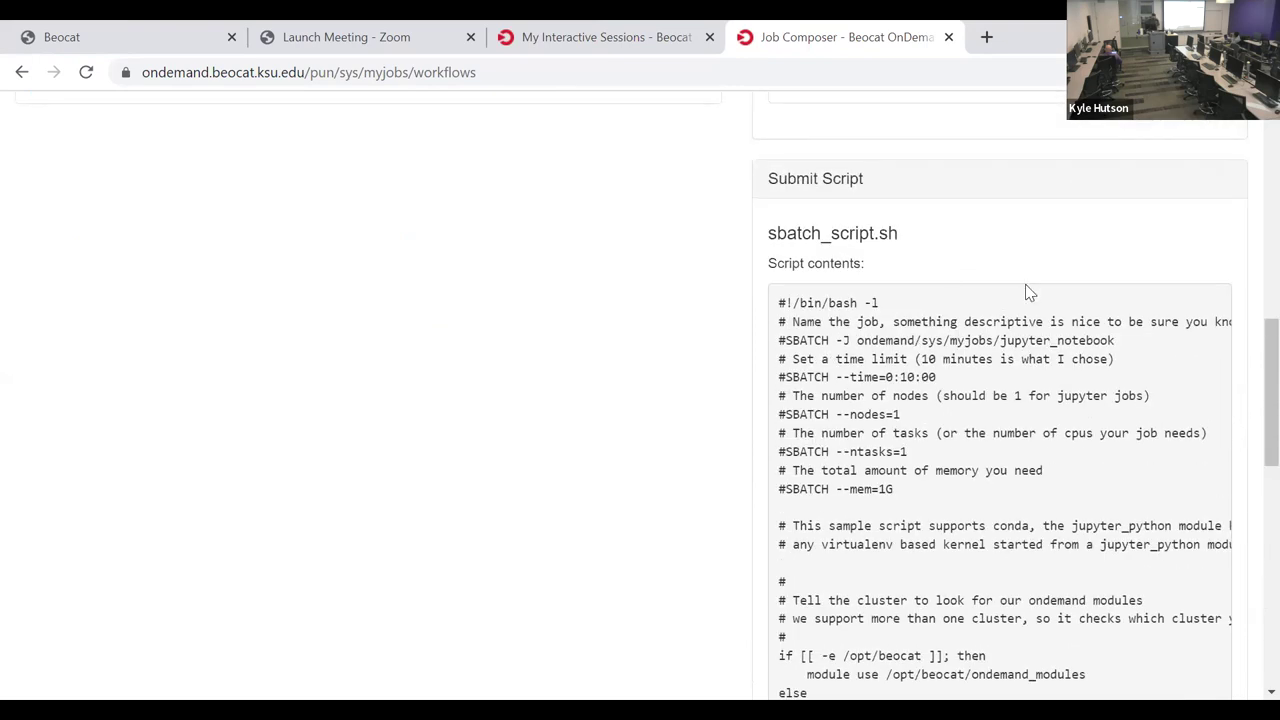
Step: Open the job's sbatch_script.sh in the file editor and place the cursor in the "#SBATCH --time" value
scroll(1025, 284, "down", 10)
scroll(983, 486, "up", 5)
scroll(983, 486, "down", 5)
left_click(848, 578)
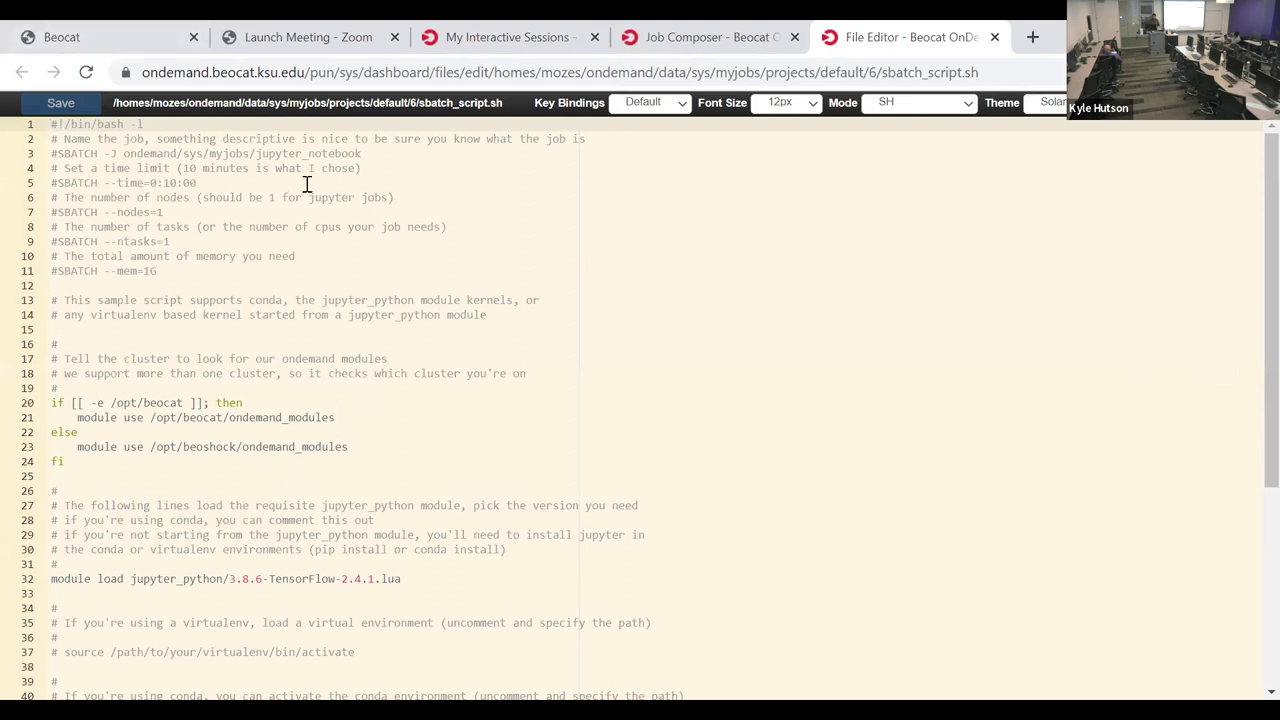
left_click(170, 183)
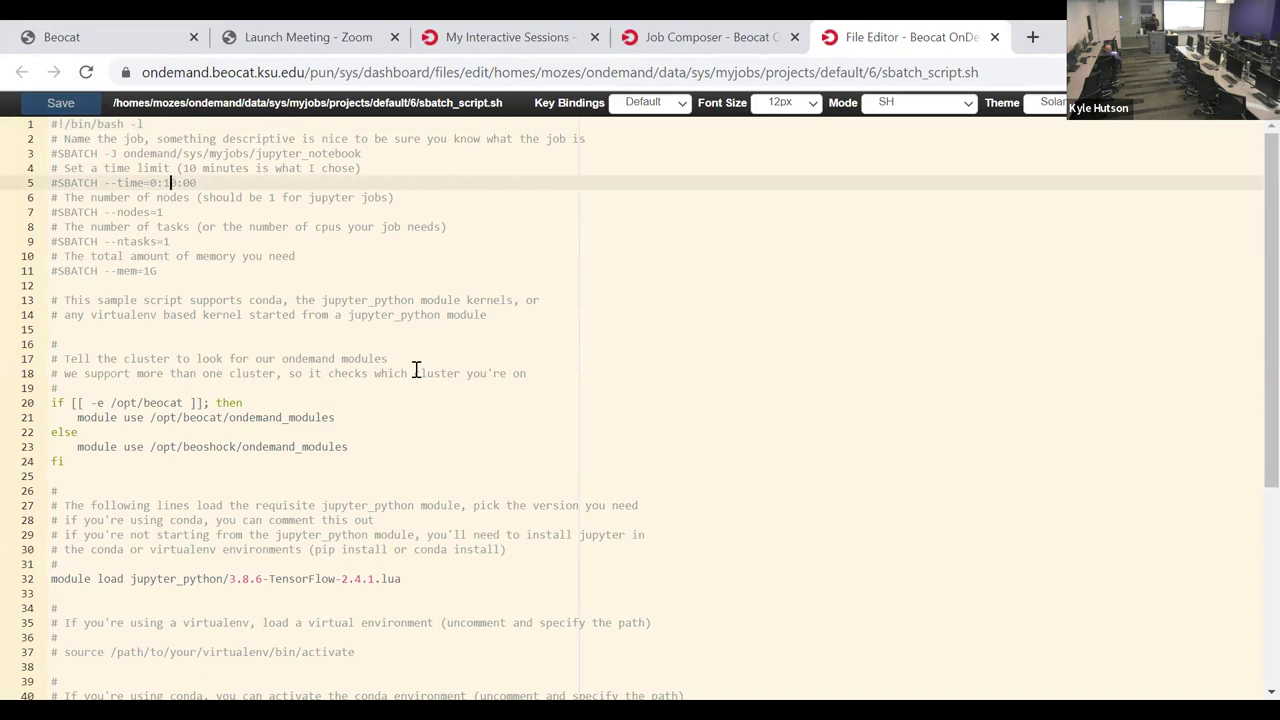
Step: Set the script's "#SBATCH --time" limit to 1:10:00 and its "#SBATCH --mem" request to 4G
key("BackSpace")
type("1")
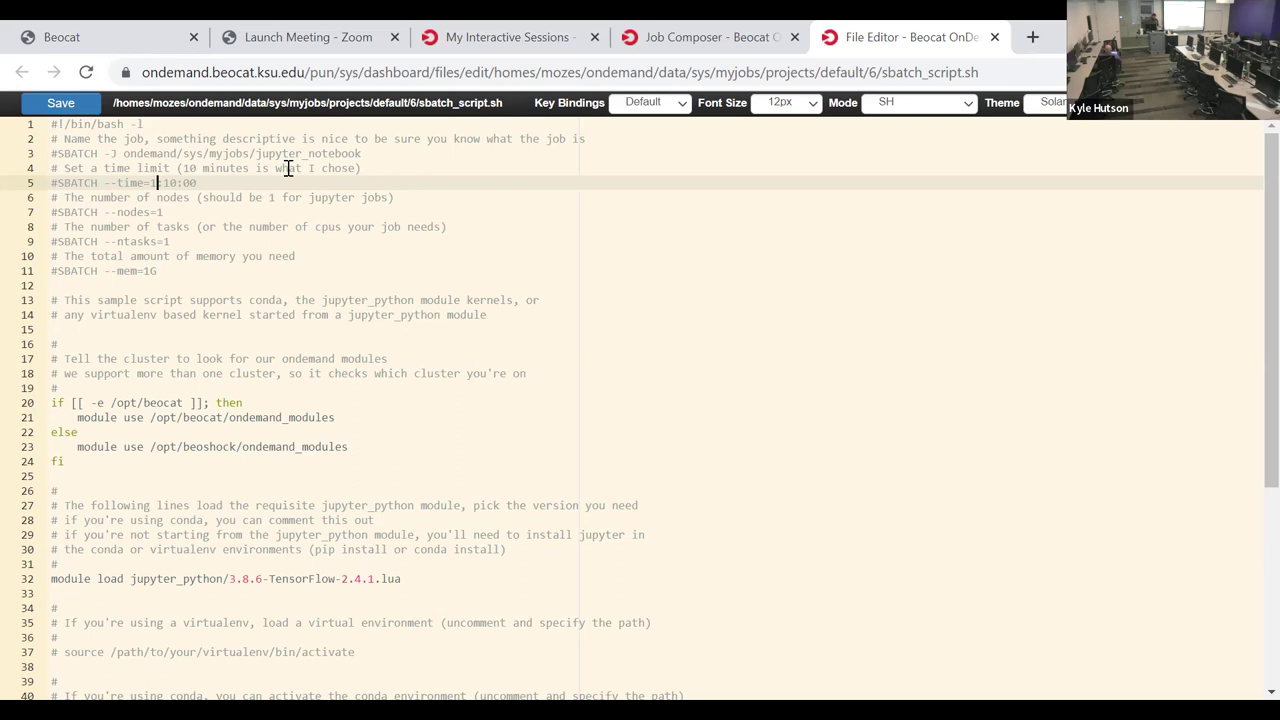
left_click(190, 246)
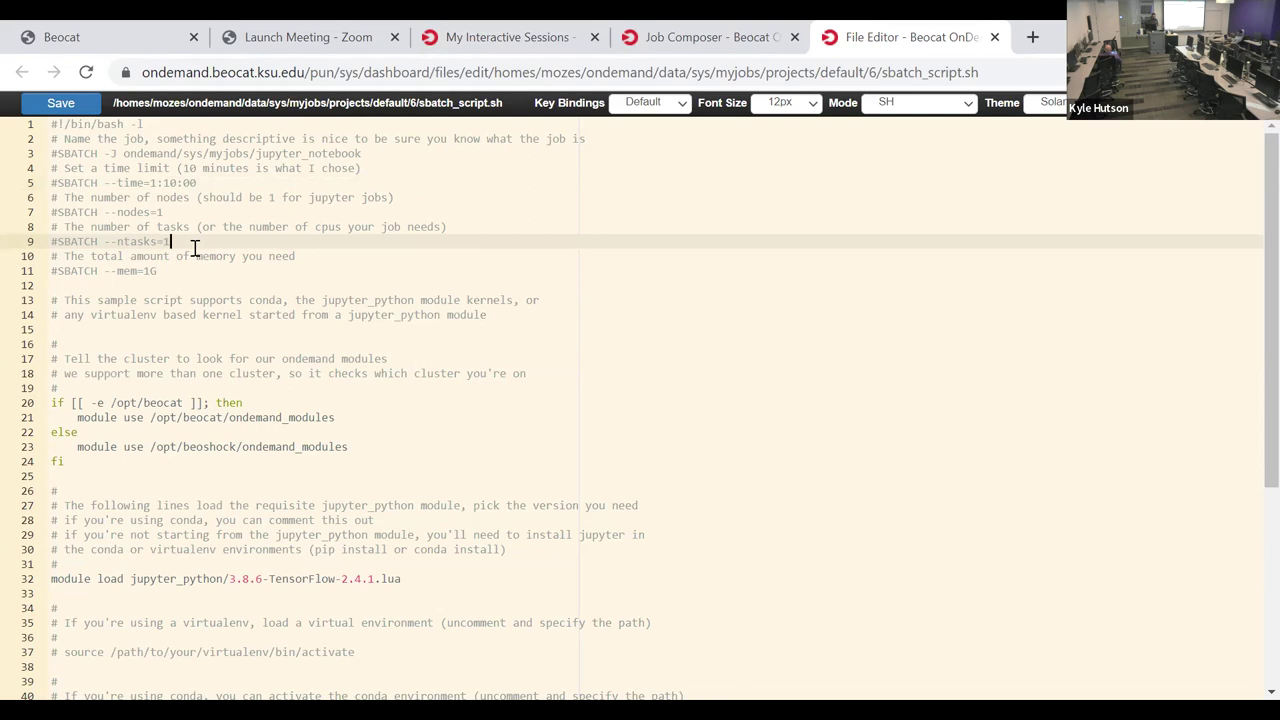
left_click(150, 271)
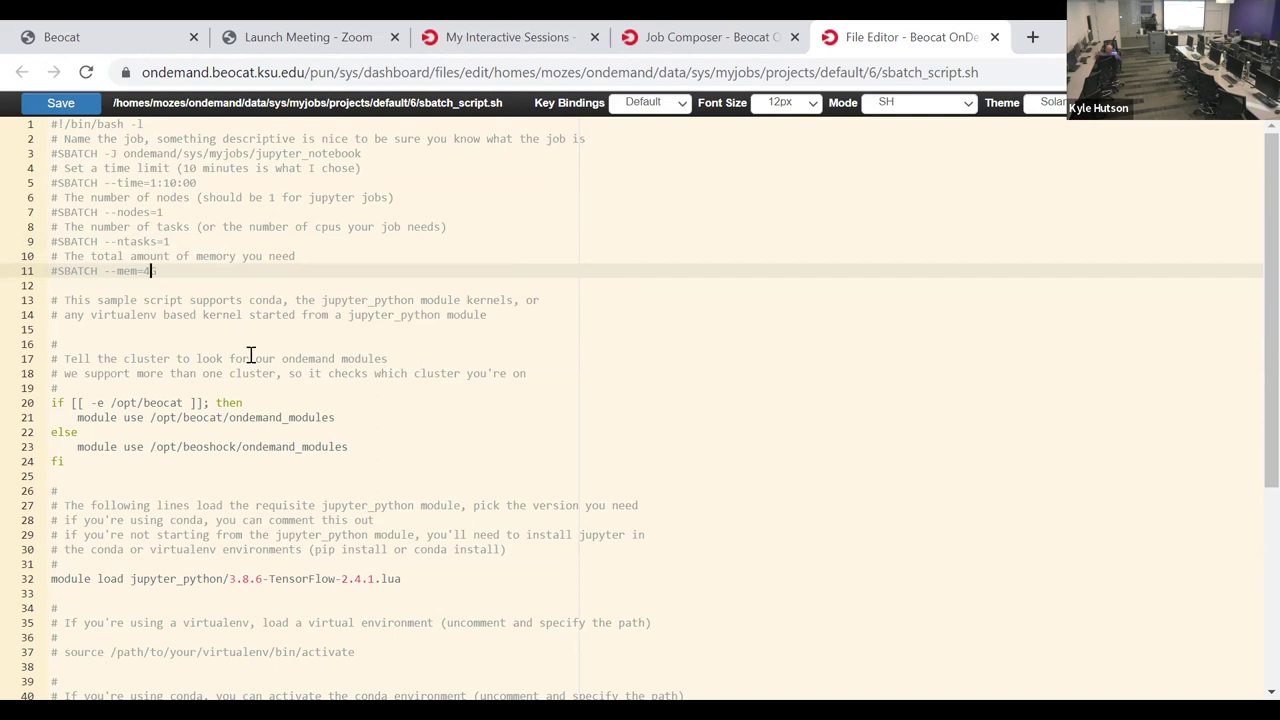
Step: Examine the rest of the script, covering the module and environment lines and the three jupyter nbconvert output options
scroll(470, 380, "down", 3)
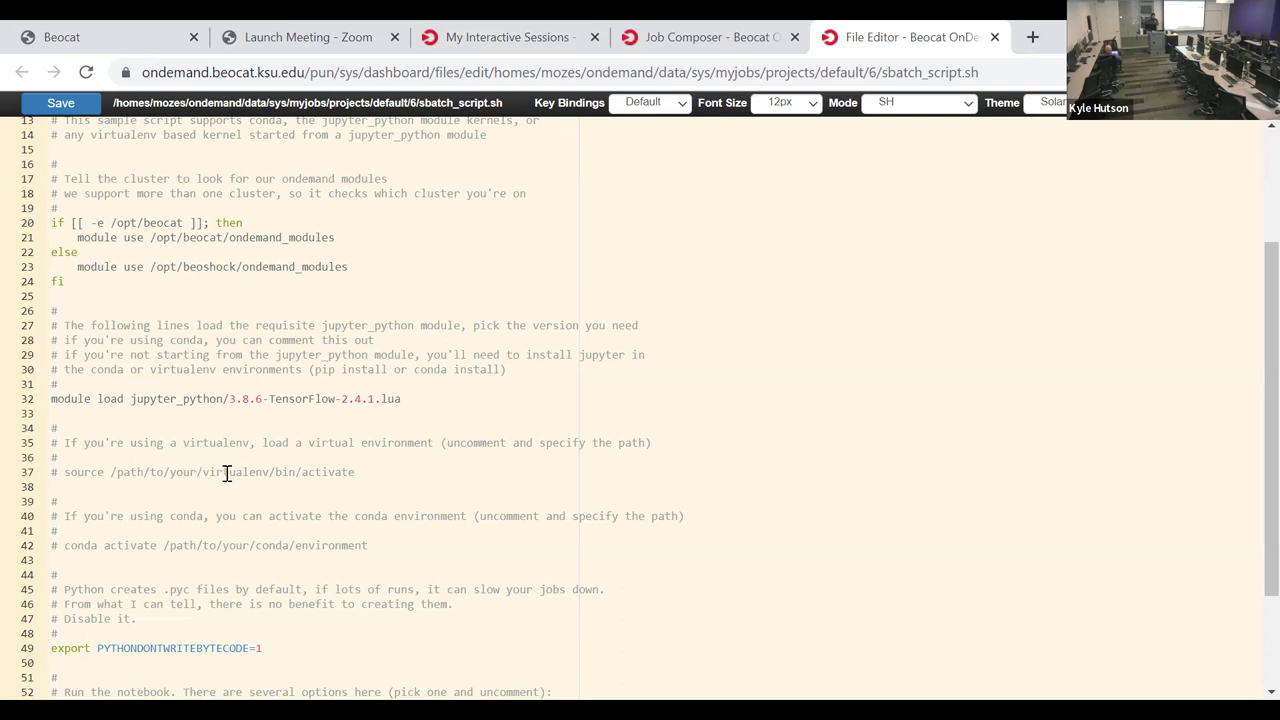
scroll(240, 503, "down", 2)
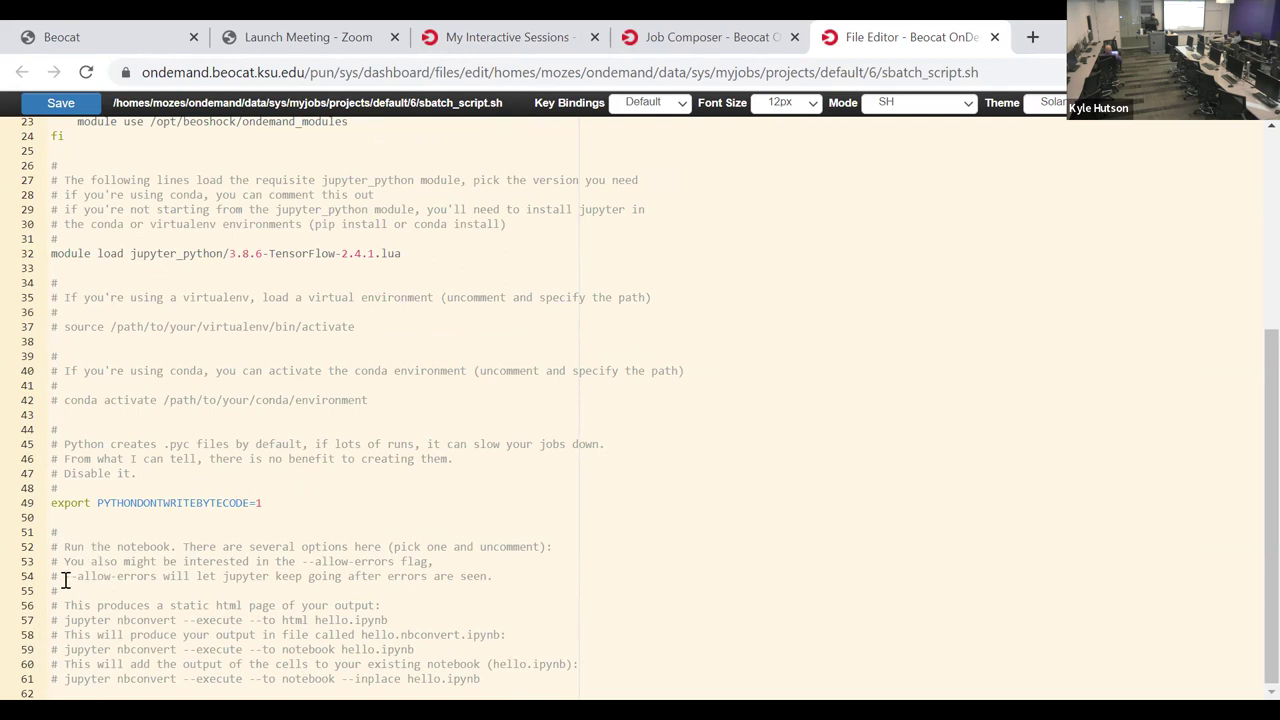
left_click(57, 649)
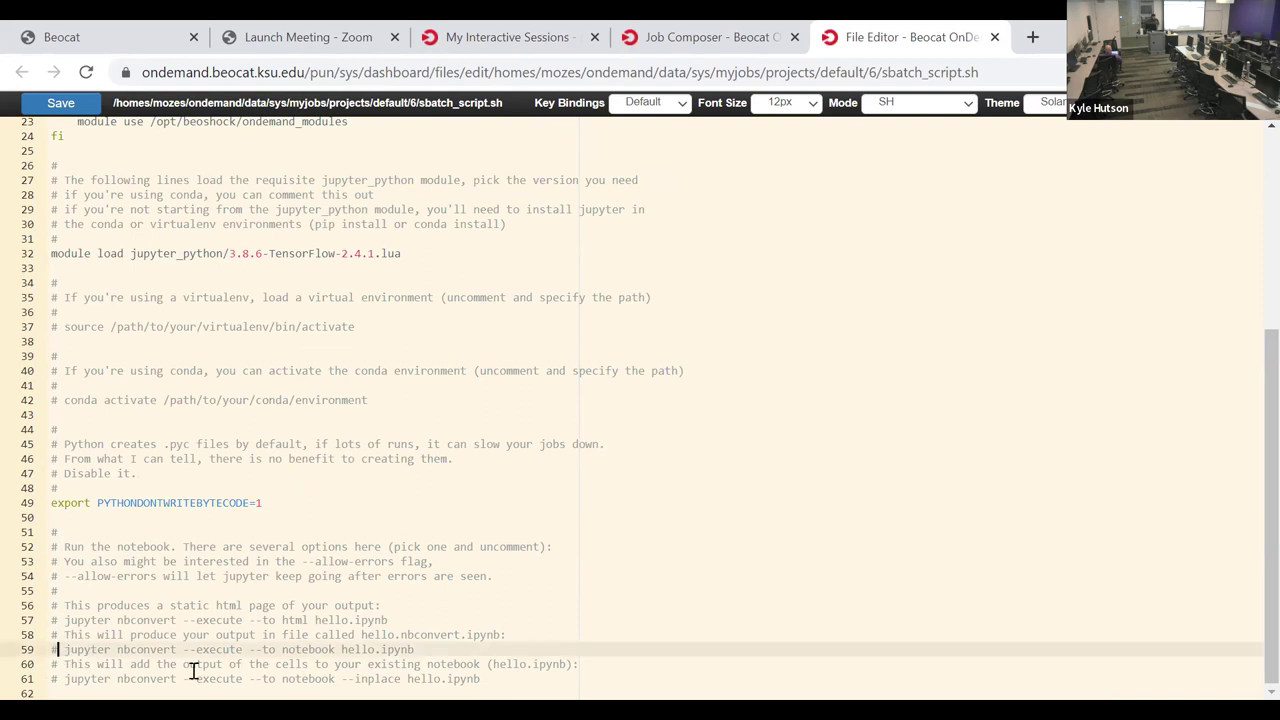
key("Up")
key("Up")
key("Down")
key("Up")
key("Down")
key("Up")
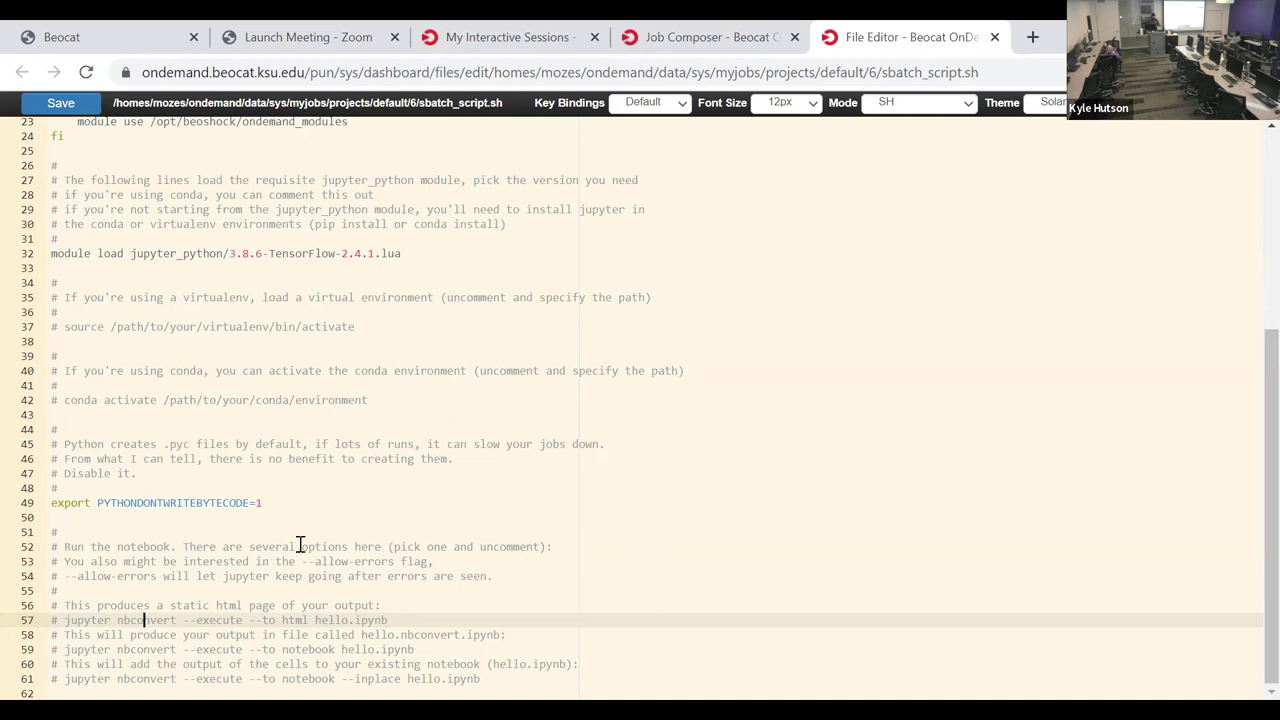
left_click(204, 663)
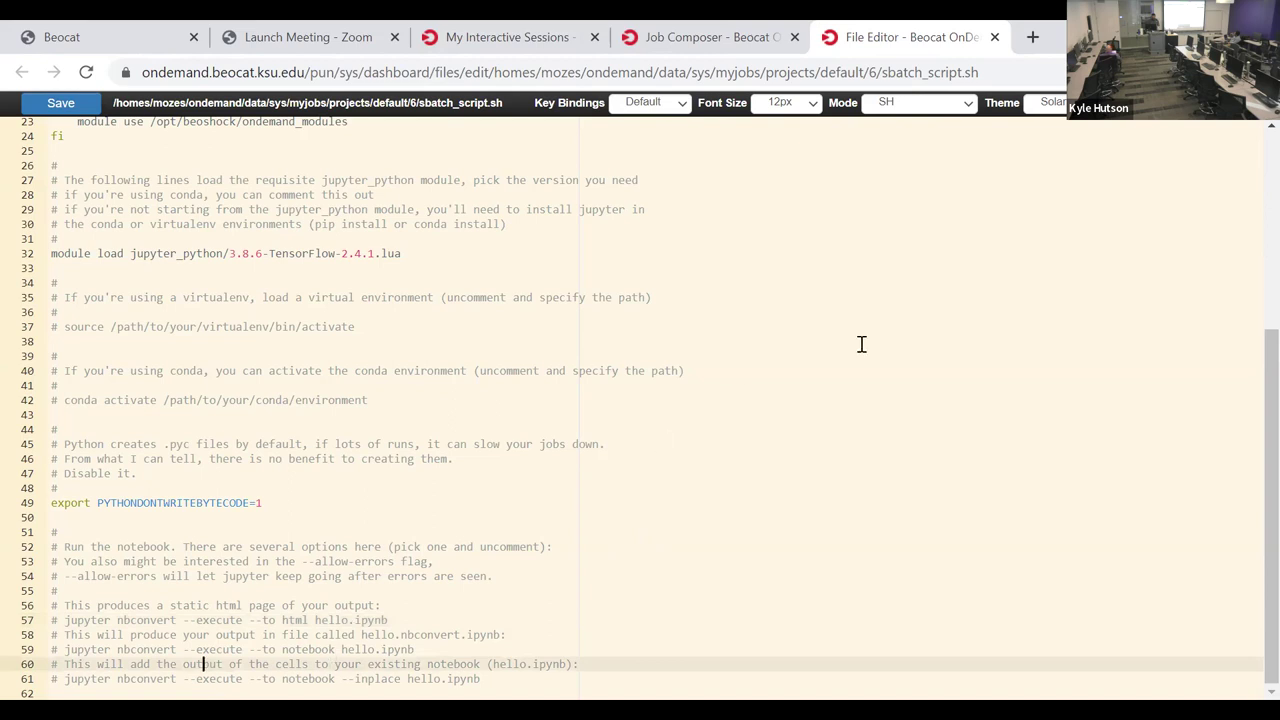
key("Up")
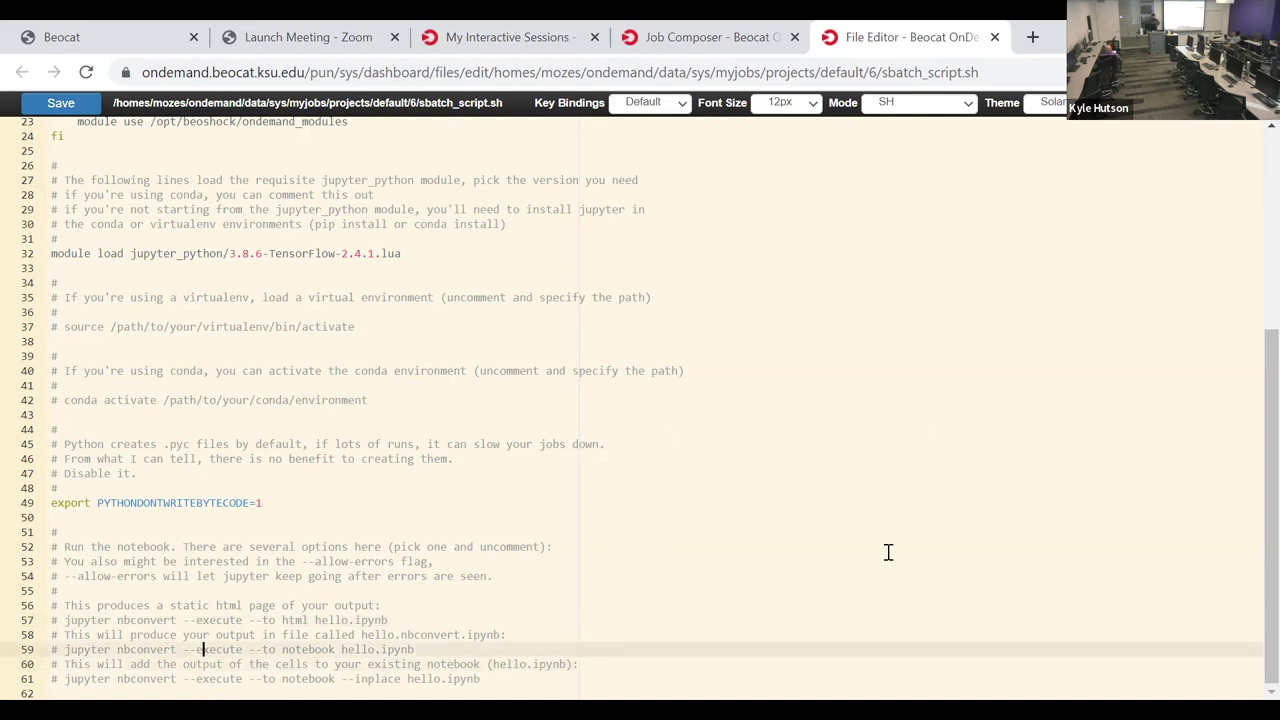
key("Down")
key("Down")
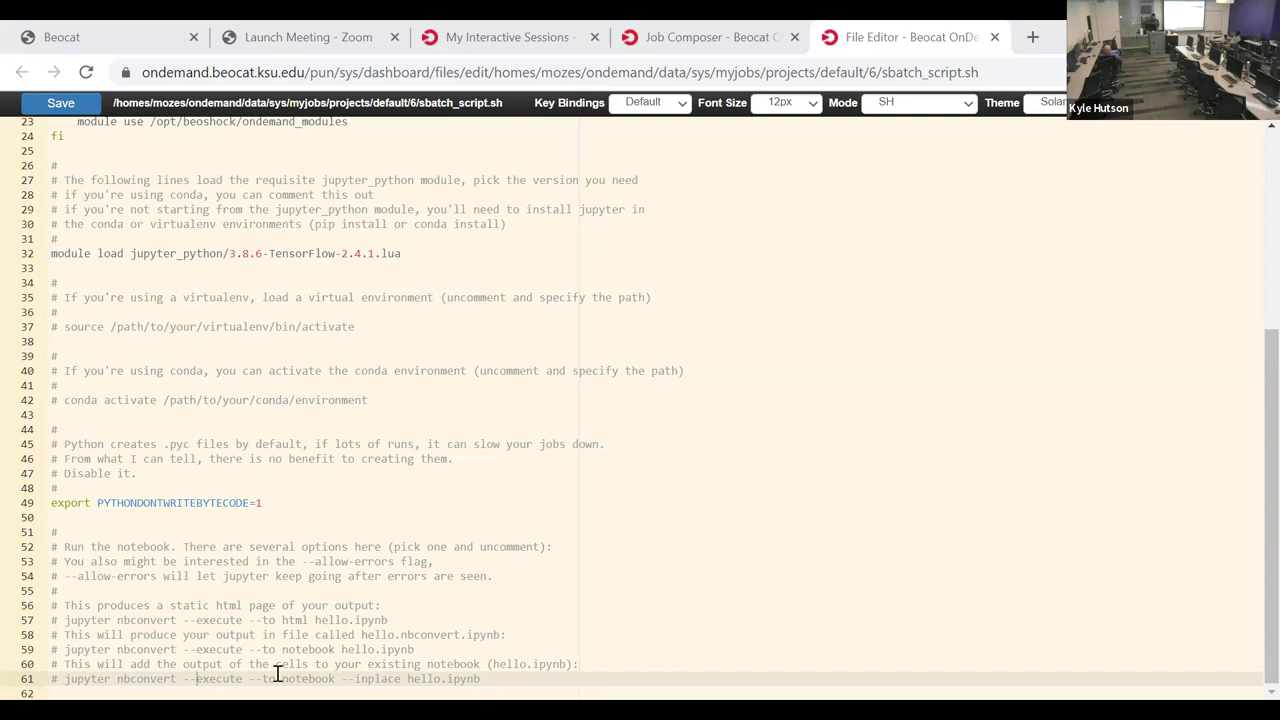
Step: Uncomment the "jupyter nbconvert --execute --to notebook hello.ipynb" line, save the script and close the file editor
left_click(65, 649)
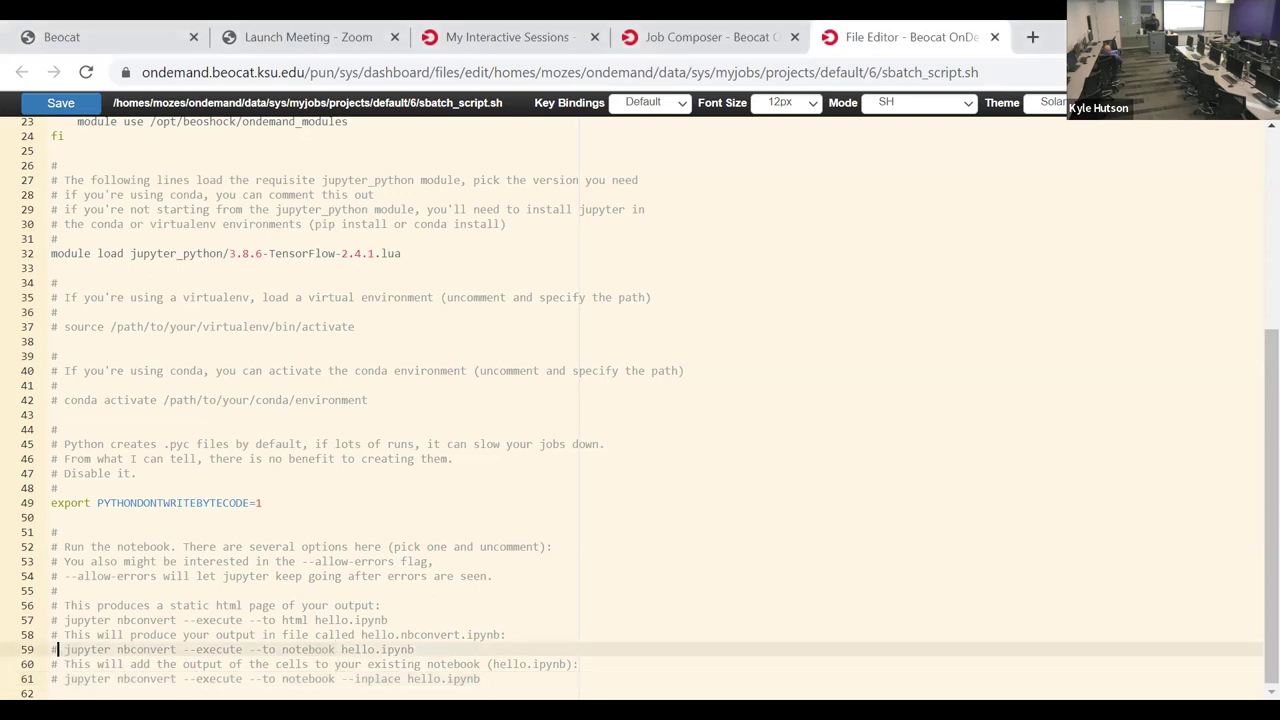
key("BackSpace")
key("BackSpace")
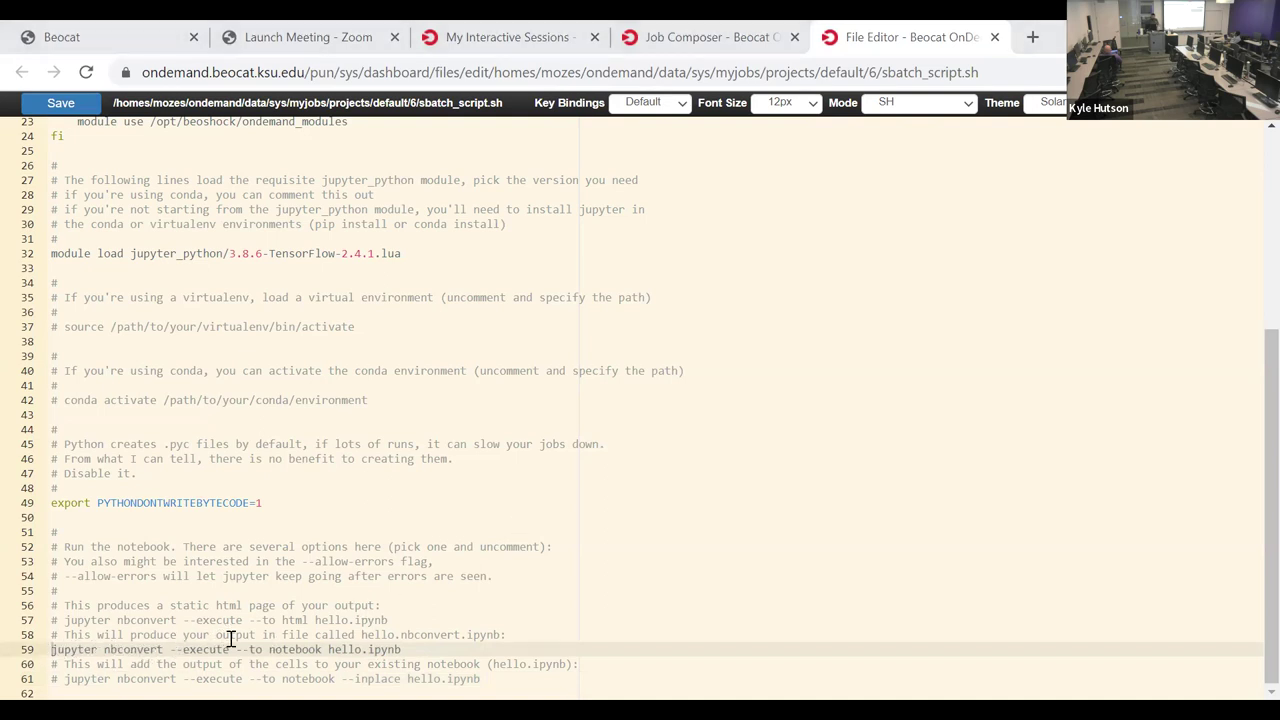
left_click(395, 635)
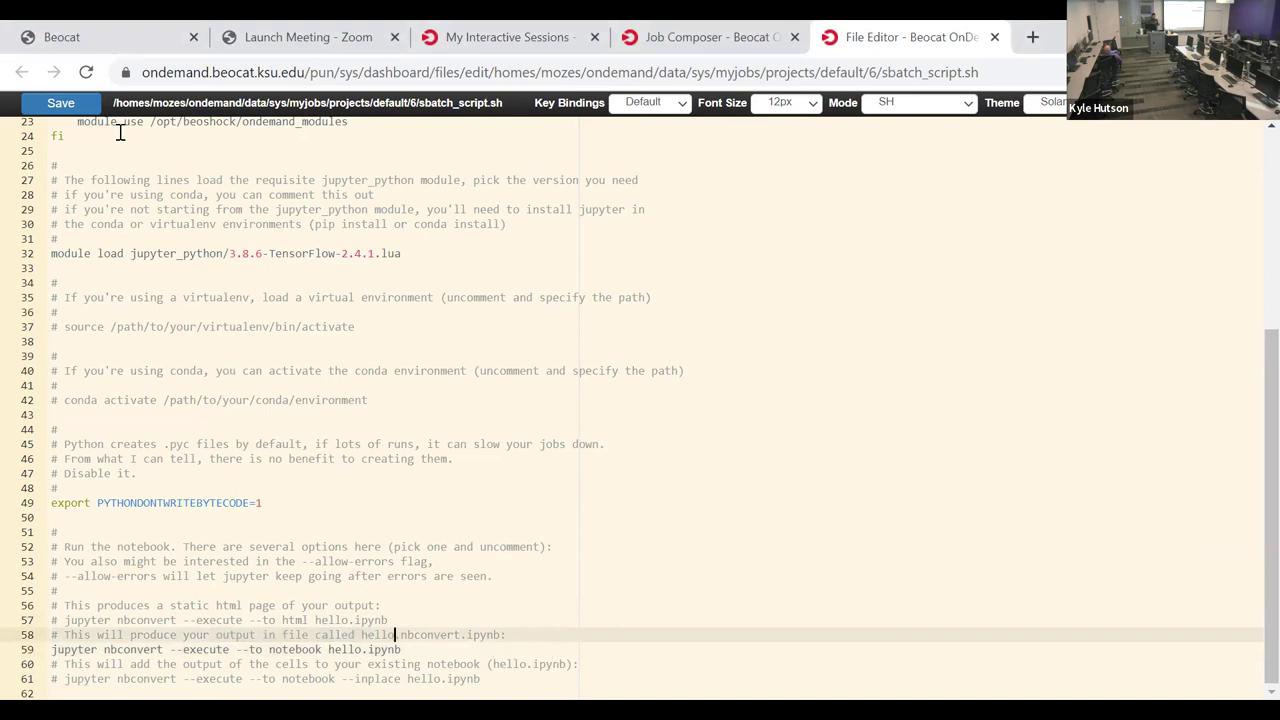
left_click(48, 108)
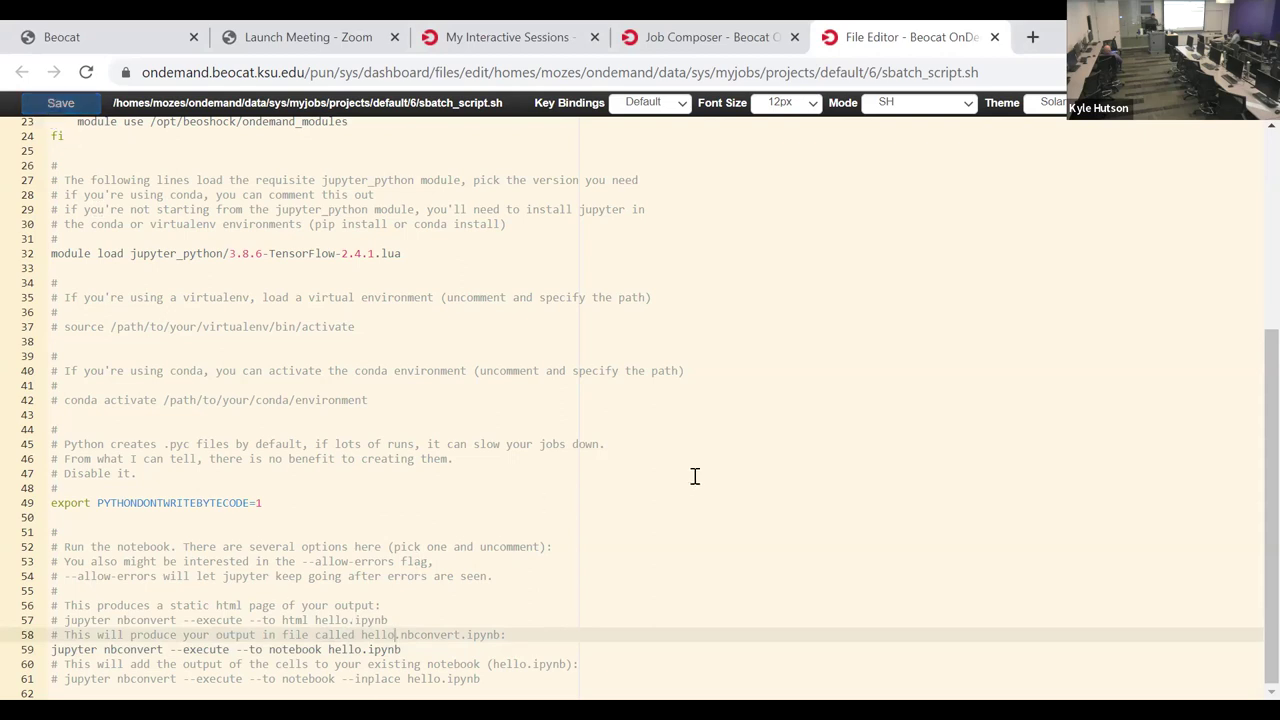
left_click(994, 37)
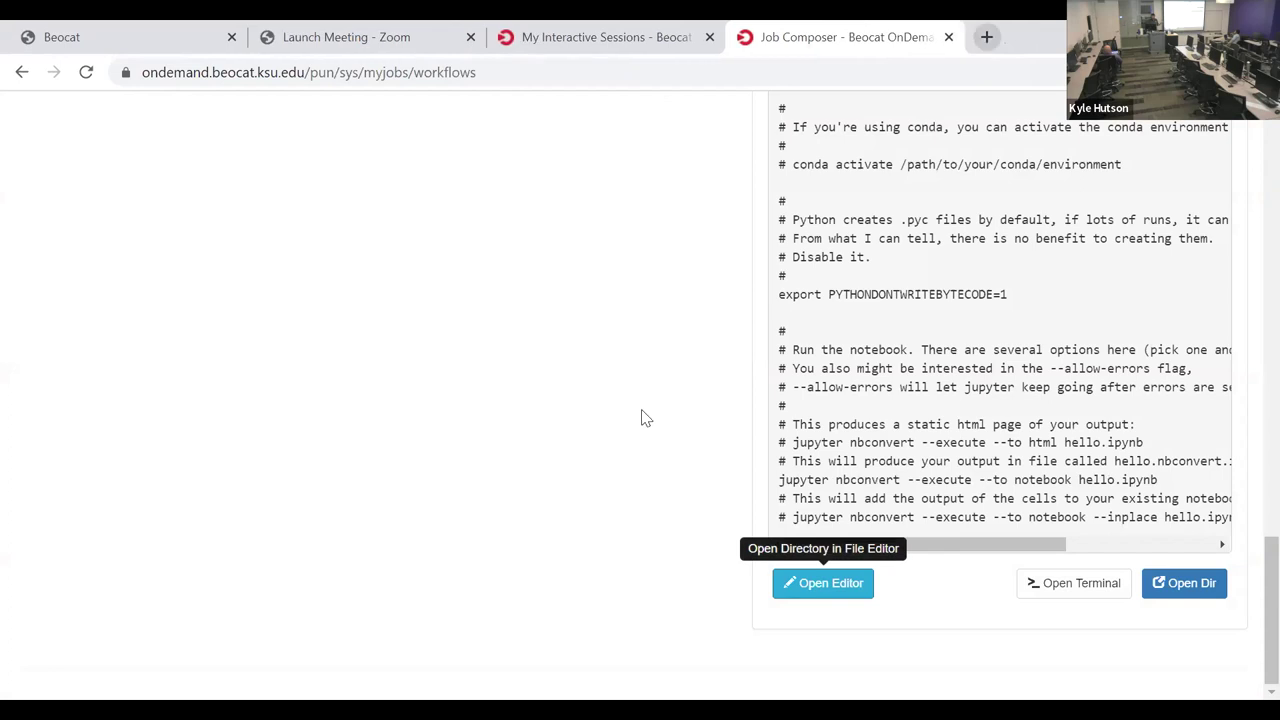
Step: Review the edited submit script in the job's details, checking the nbconvert line and the SBATCH time and memory settings
scroll(880, 320, "up", 2)
scroll(866, 327, "down", 2)
left_click_drag(786, 478, 868, 480)
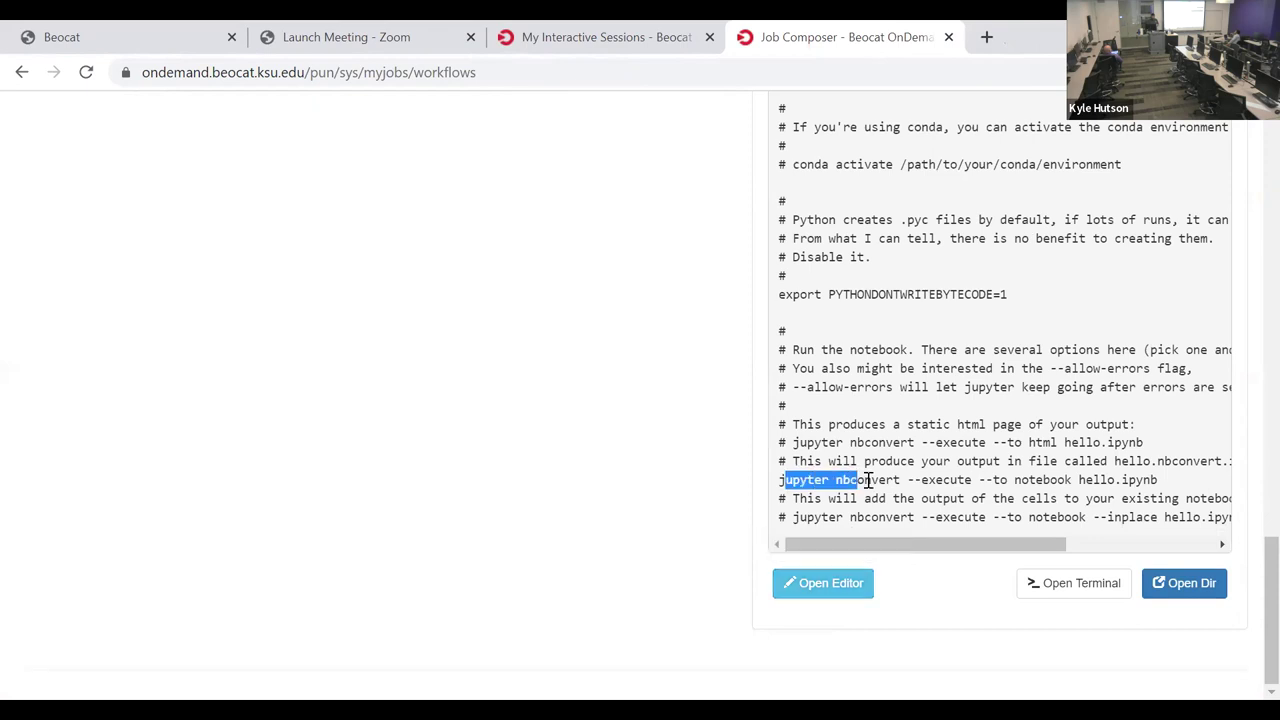
scroll(866, 480, "up", 10)
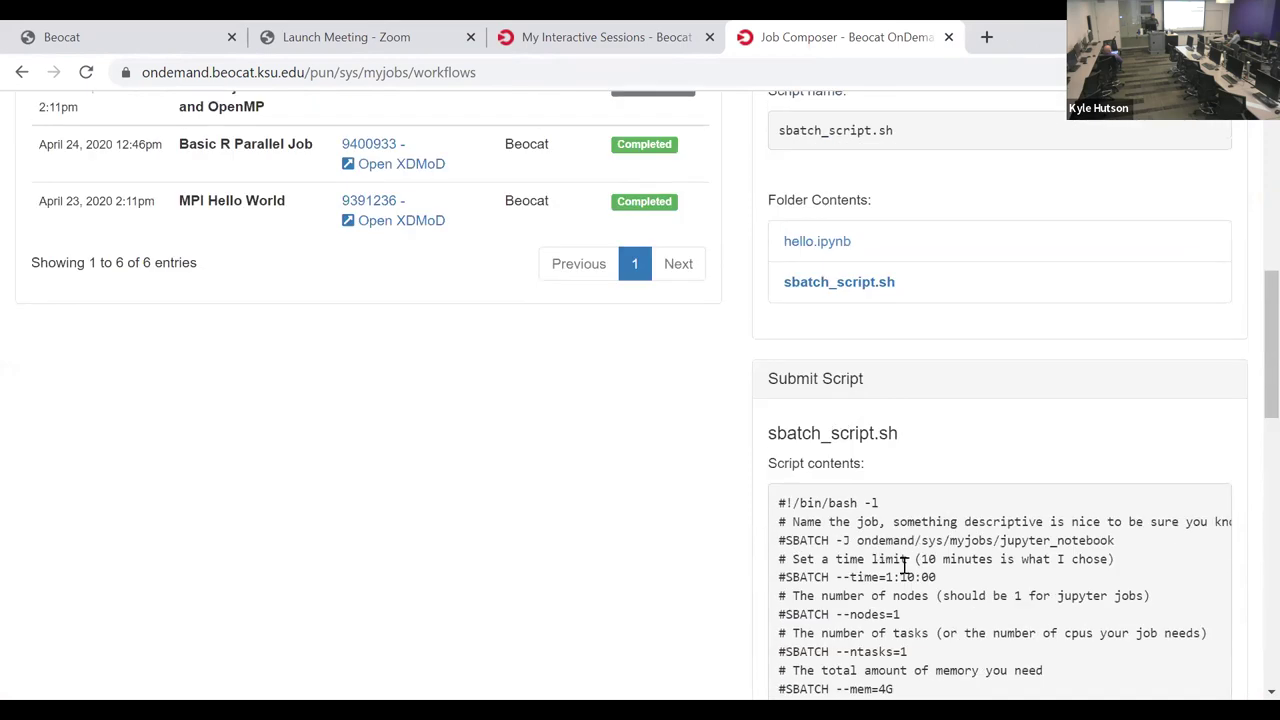
scroll(883, 571, "down", 9)
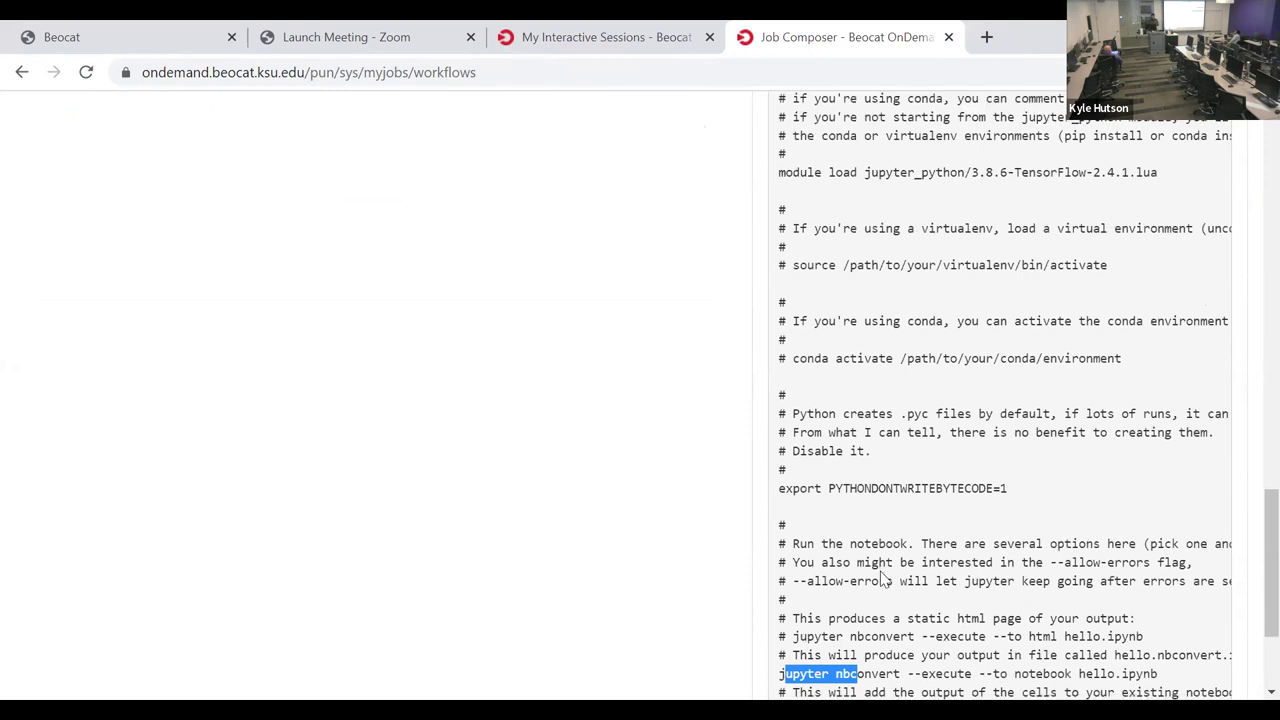
scroll(883, 577, "down", 2)
scroll(984, 527, "up", 10)
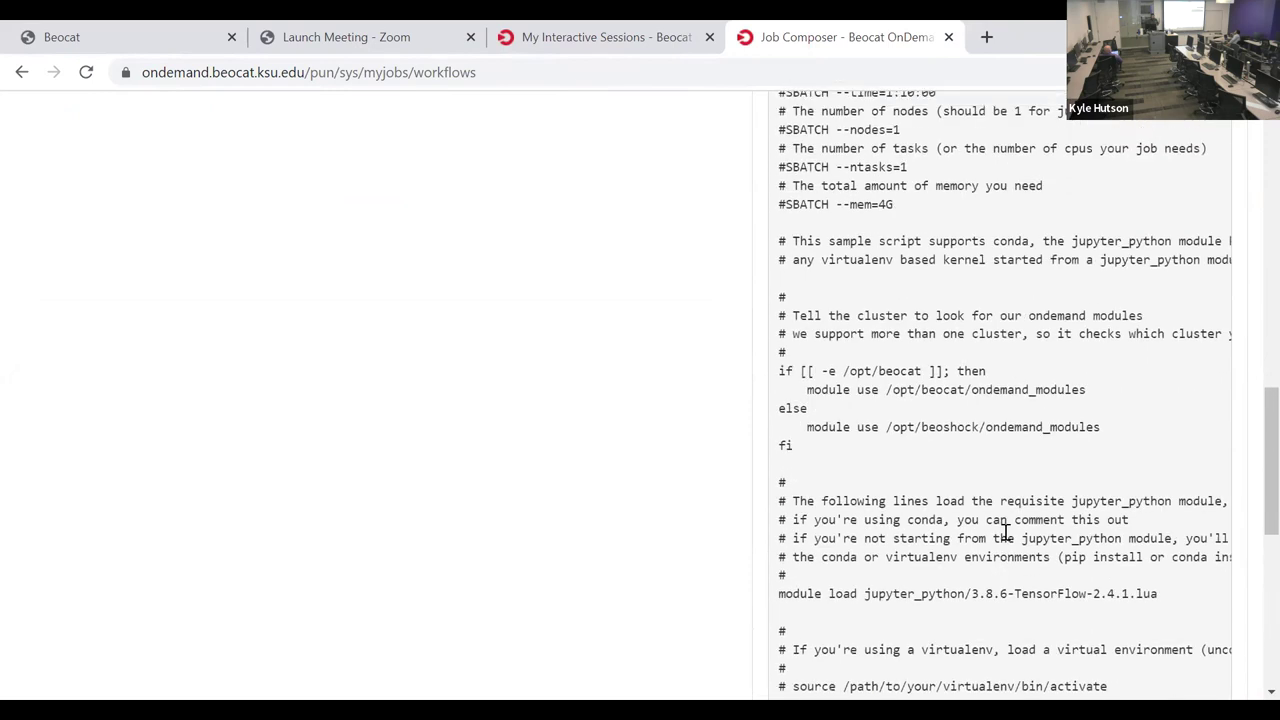
scroll(1007, 533, "up", 3)
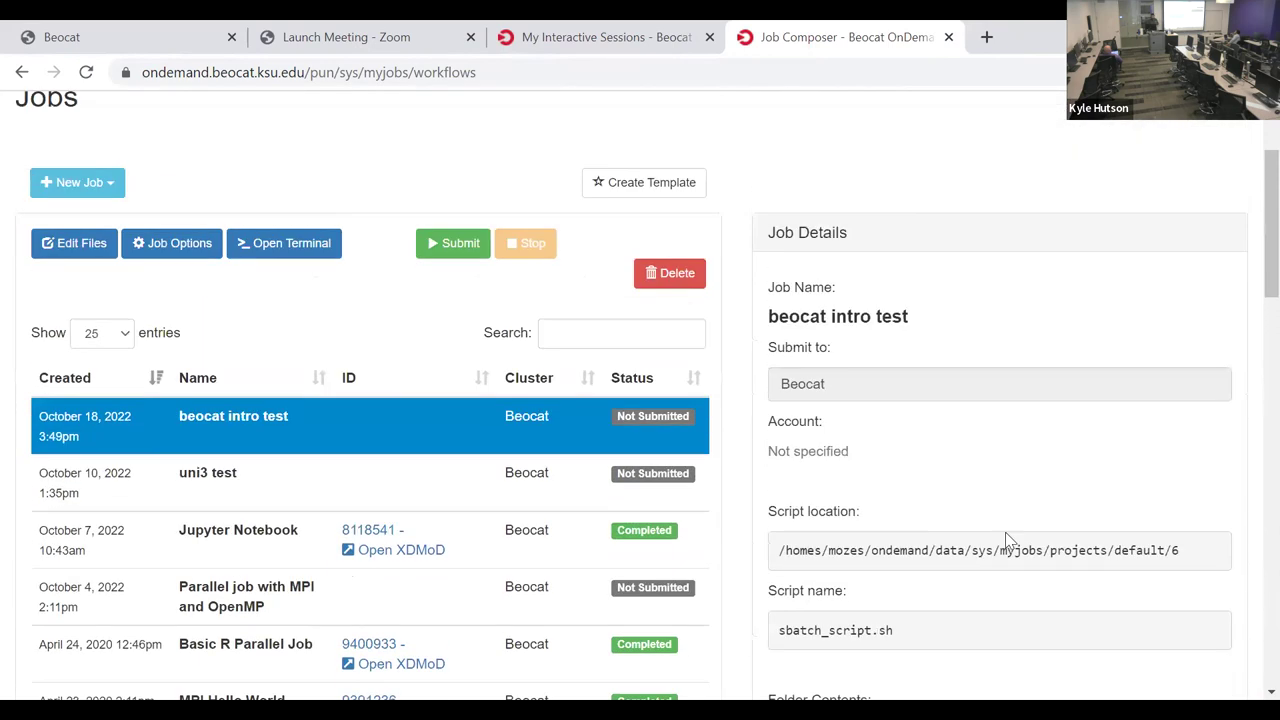
scroll(1010, 541, "up", 1)
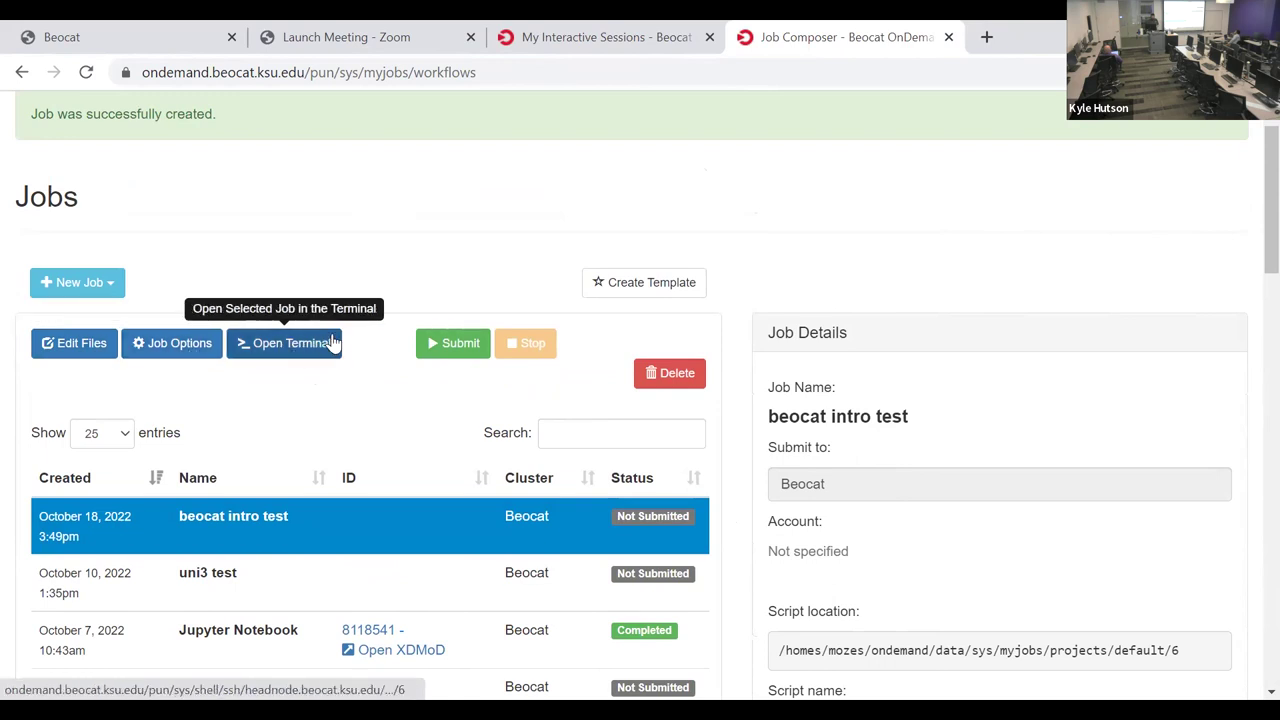
Step: Submit the beocat intro test job and check its status in the jobs list
left_click(461, 345)
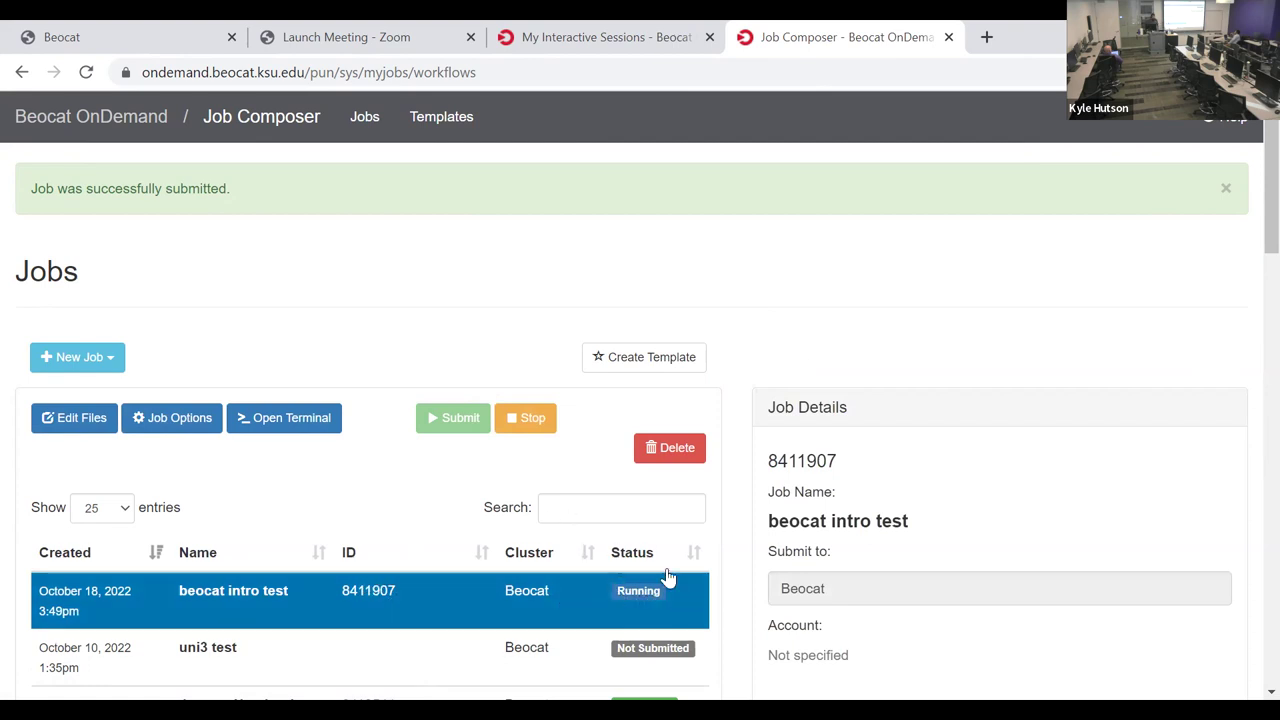
scroll(668, 578, "down", 2)
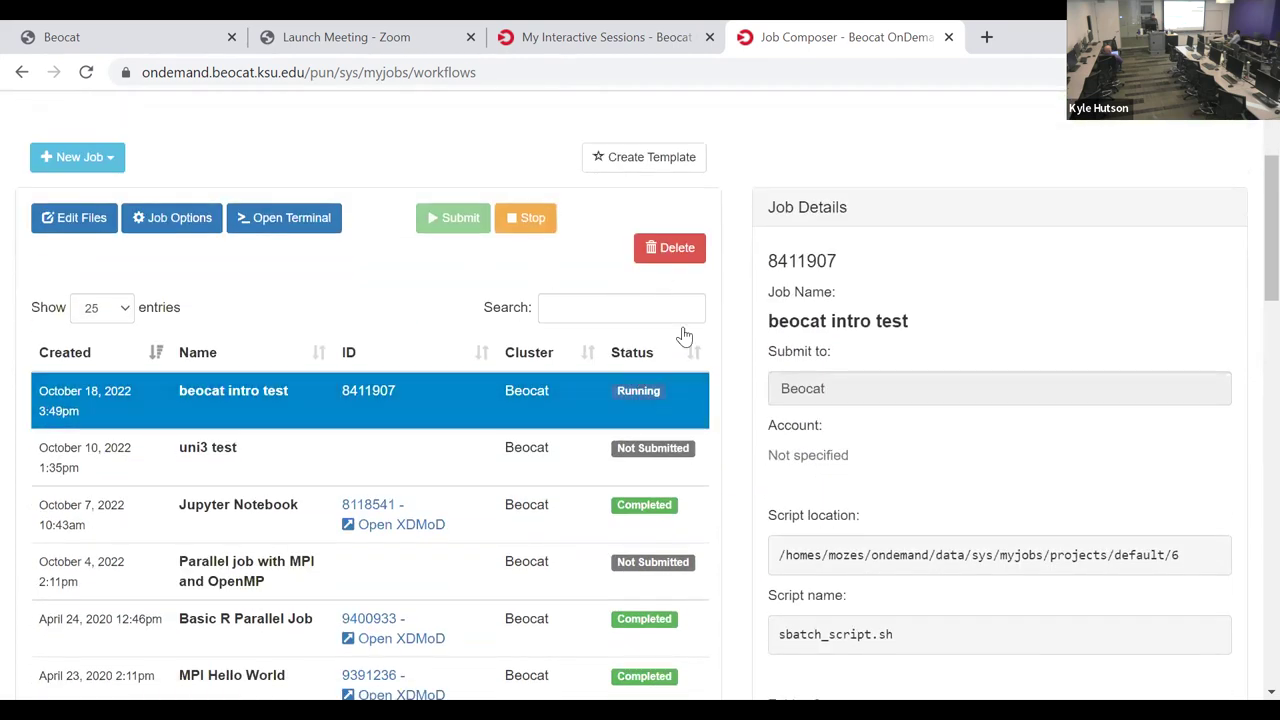
scroll(690, 360, "up", 2)
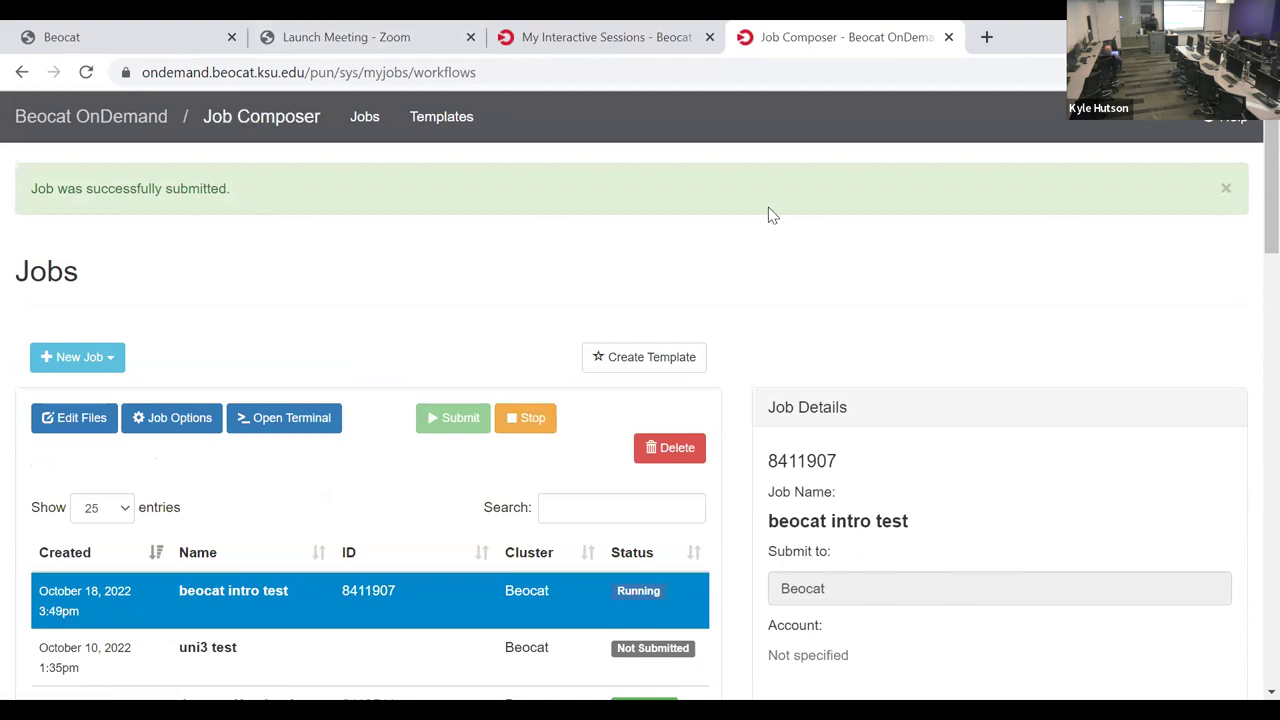
Step: Return to the OnDemand dashboard and open the list of active jobs
left_click(609, 42)
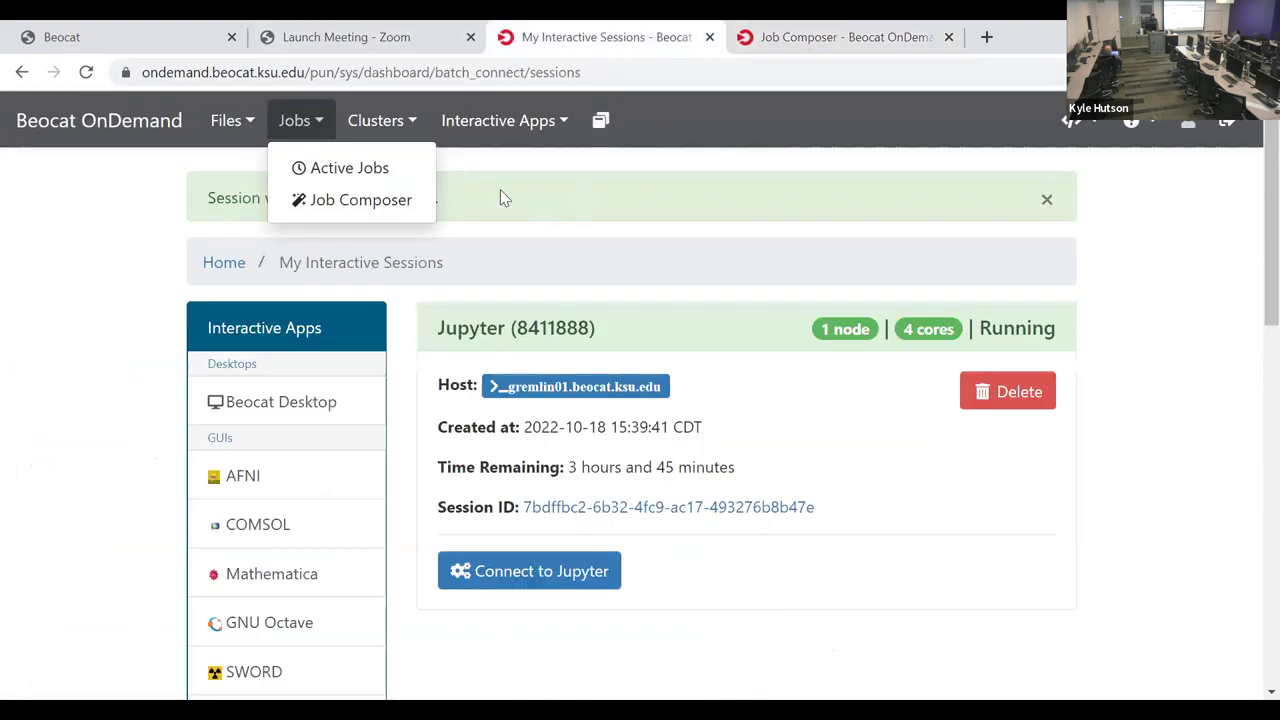
left_click(303, 148)
left_click(300, 121)
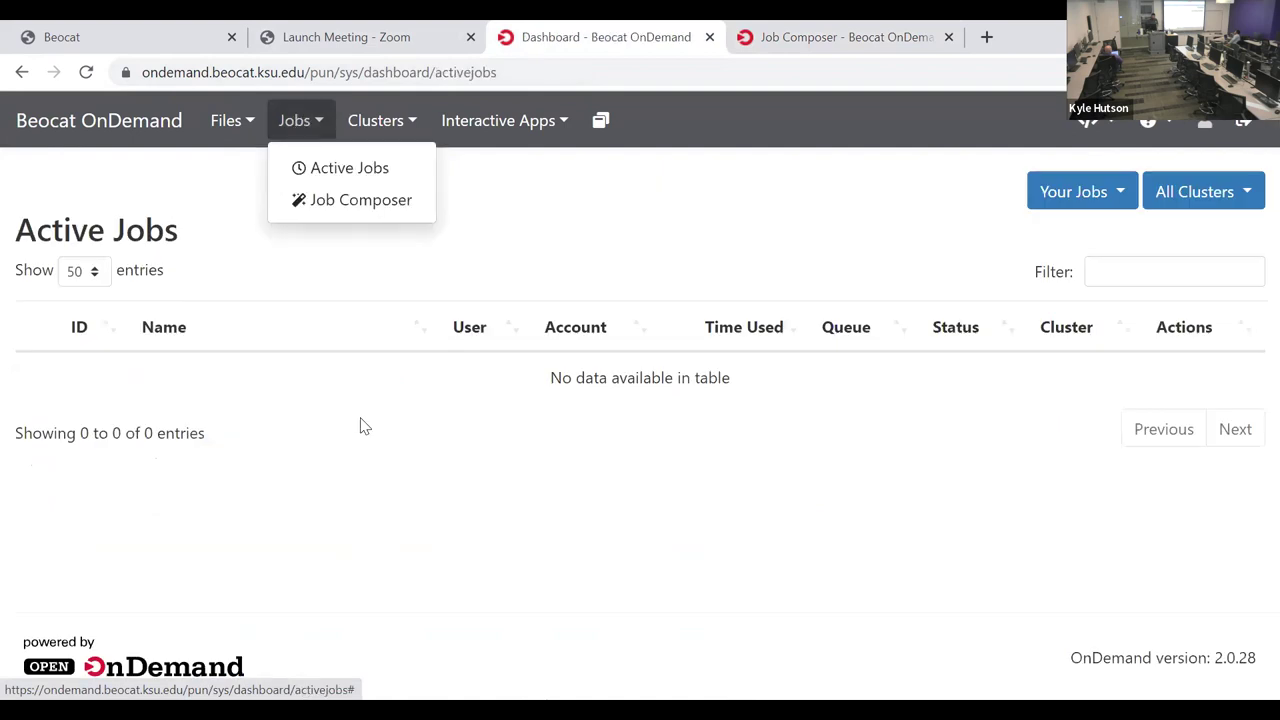
left_click(600, 576)
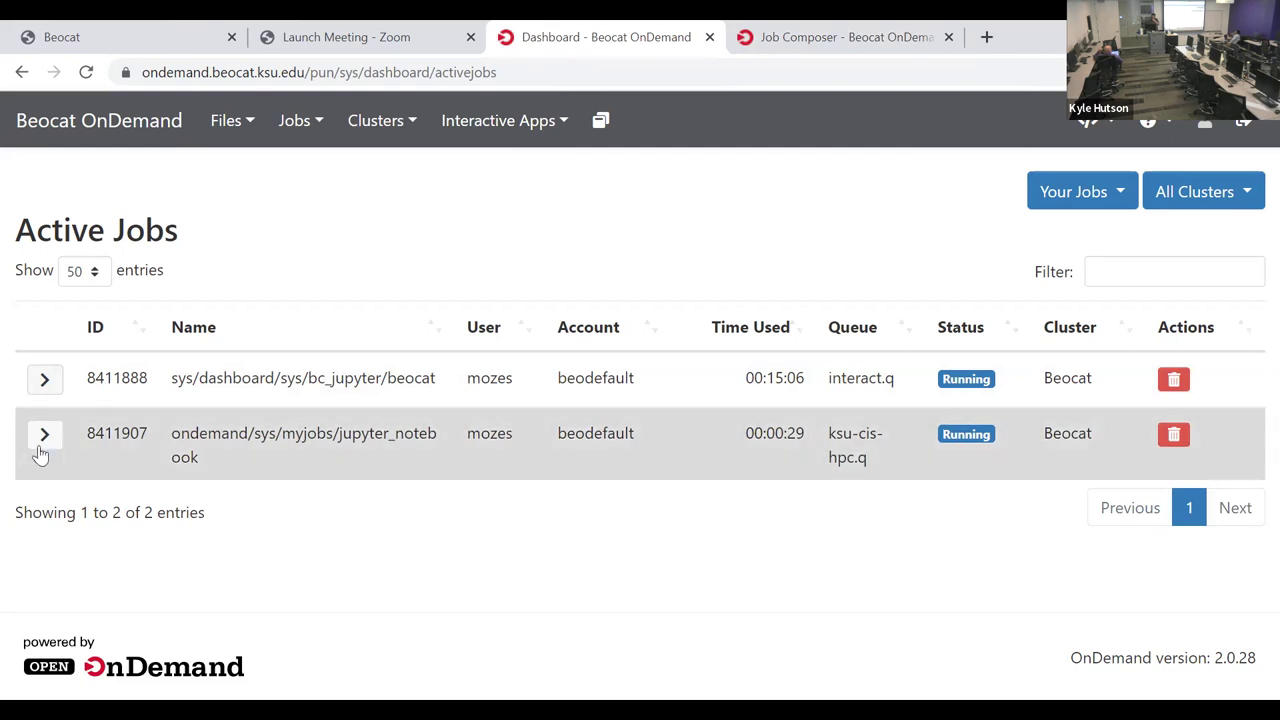
Step: Expand the ondemand/sys/myjobs/jupyter_notebook job and examine its node, CPU, time limit, memory and output location details
left_click(42, 440)
scroll(309, 461, "down", 5)
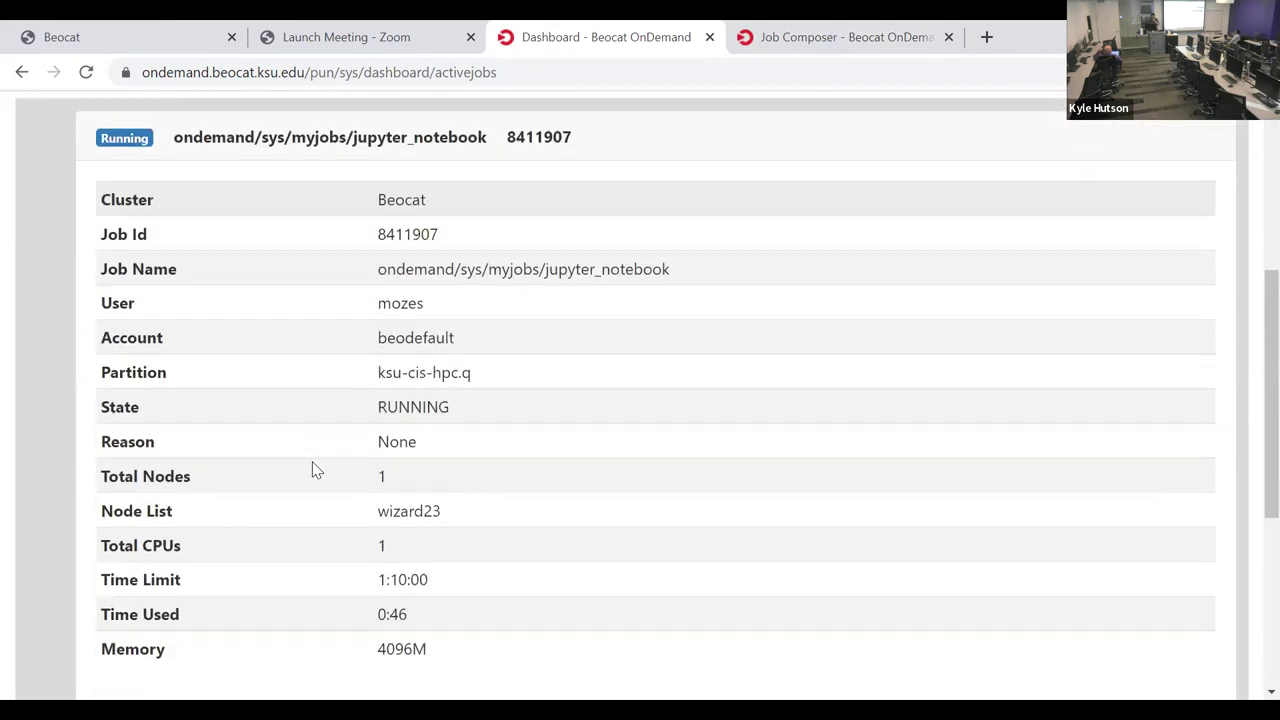
scroll(430, 420, "up", 5)
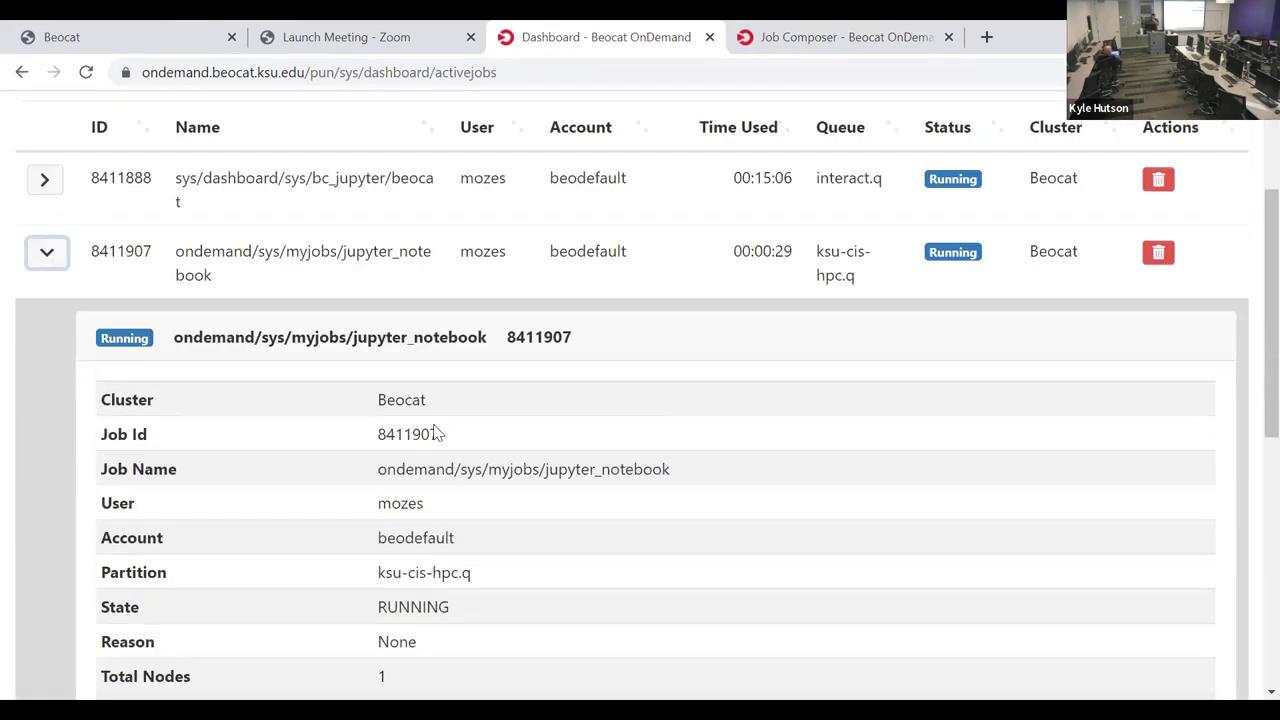
scroll(463, 469, "down", 6)
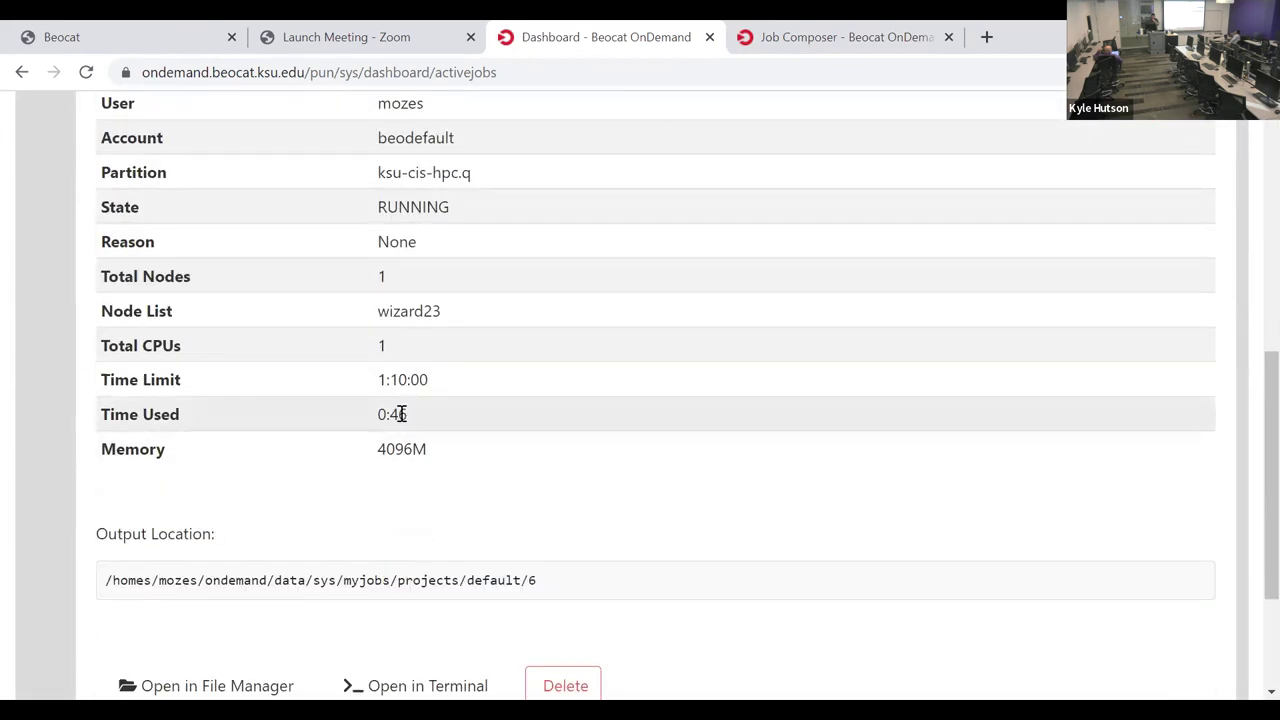
scroll(480, 535, "down", 2)
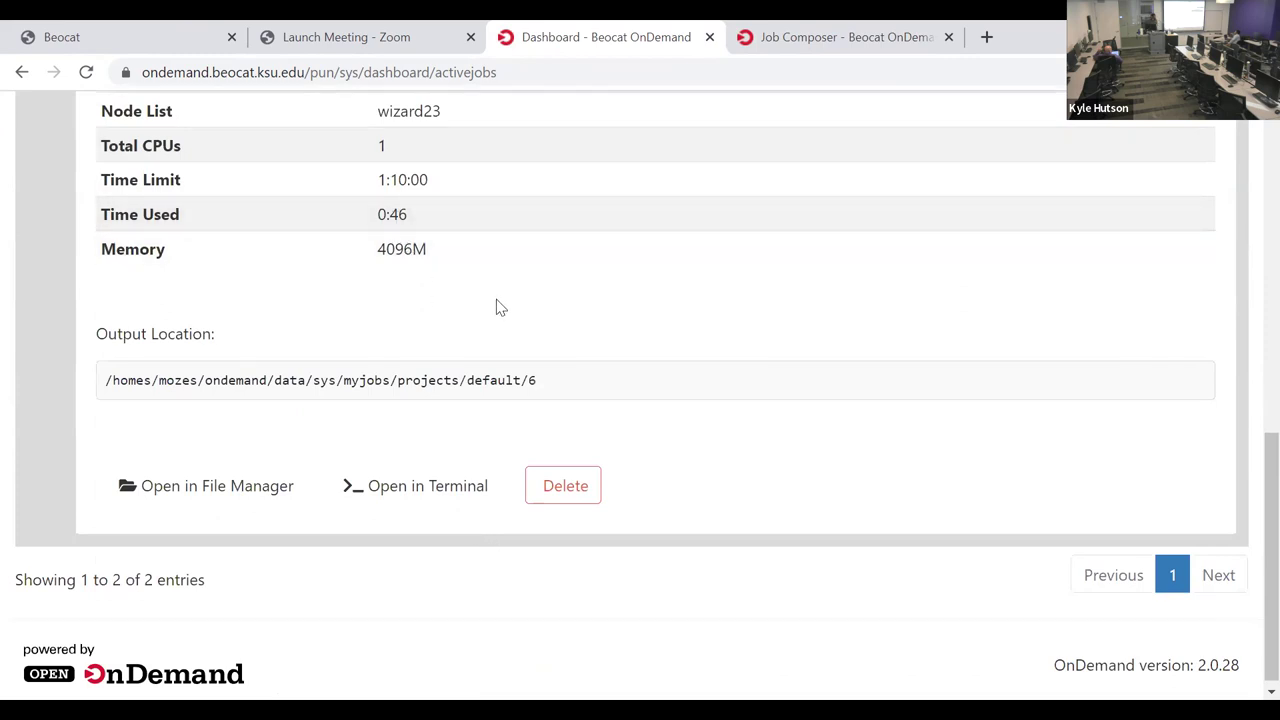
scroll(497, 300, "up", 3)
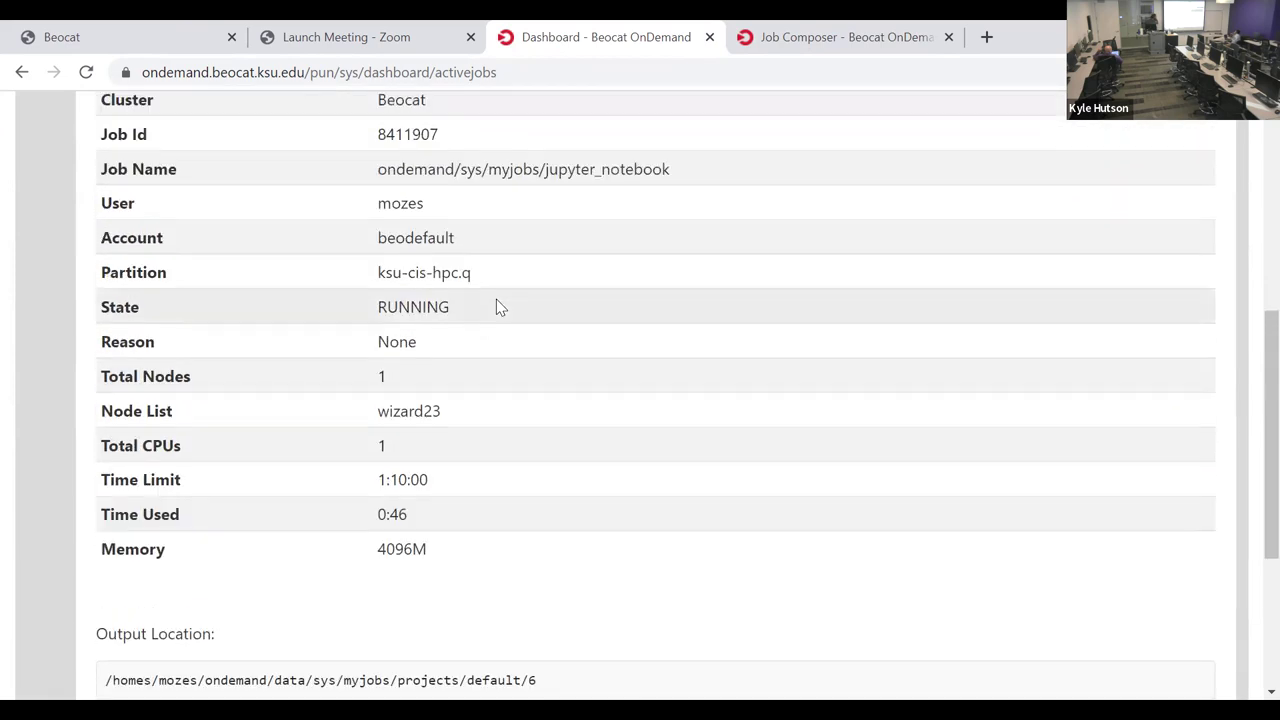
scroll(501, 301, "up", 2)
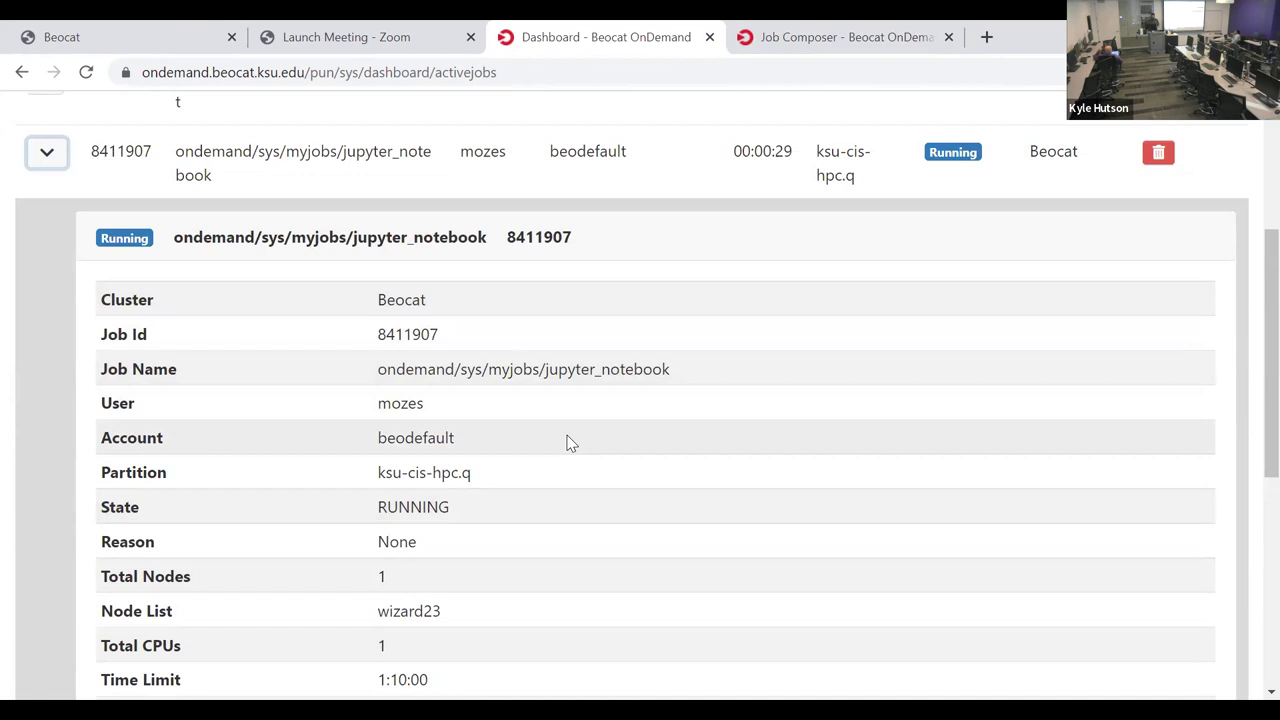
scroll(568, 438, "down", 5)
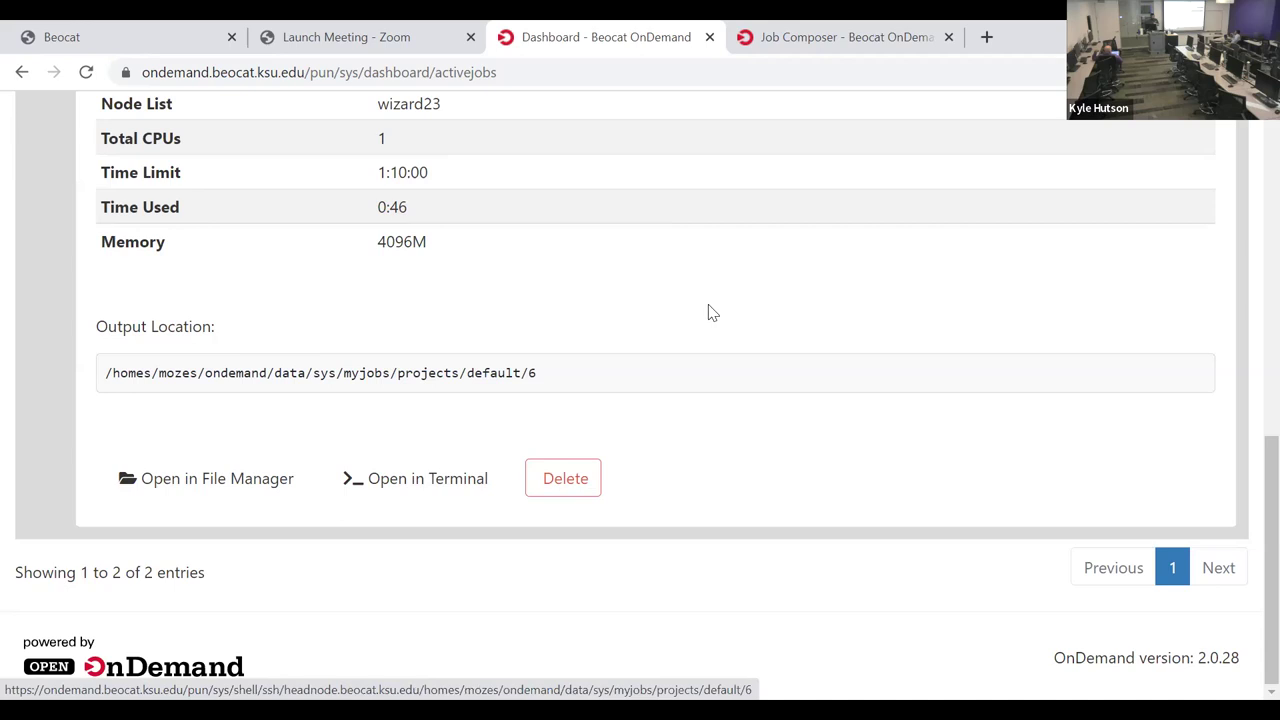
scroll(709, 311, "up", 8)
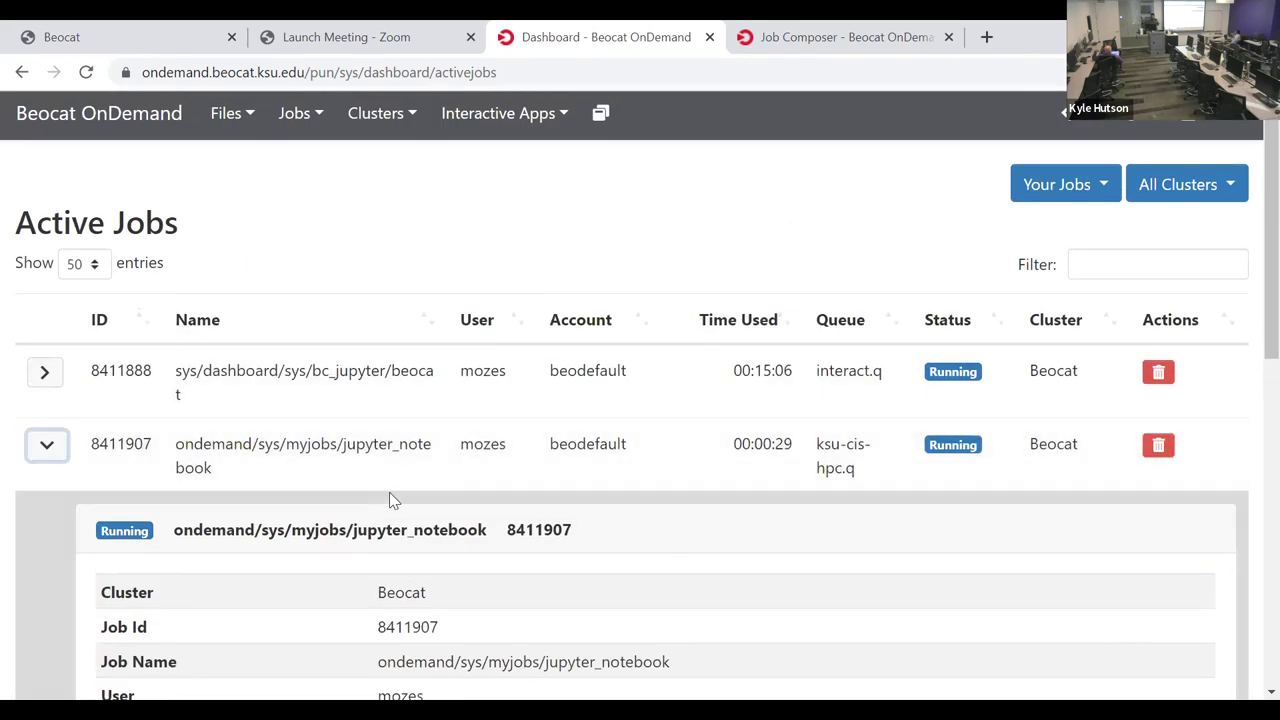
Step: Review the running jupyter_notebook job's resource details and output location, and reload the active jobs list to check its status
scroll(391, 494, "down", 6)
scroll(412, 497, "down", 2)
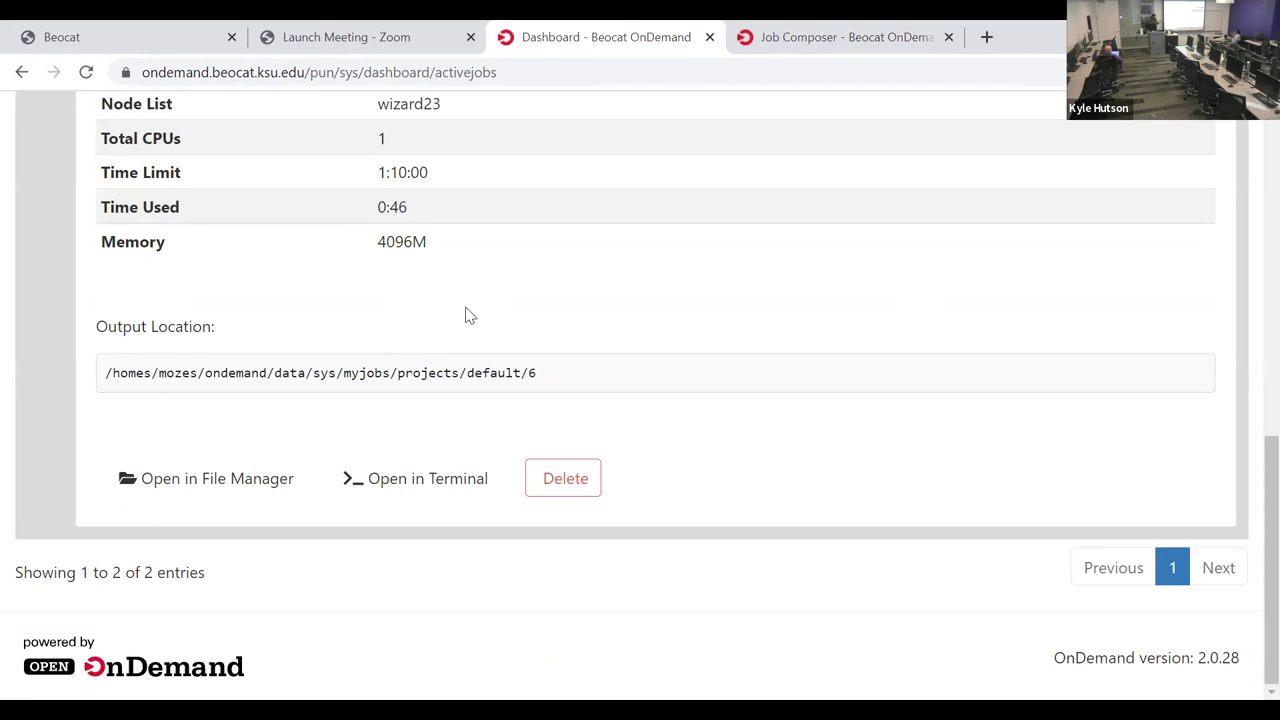
scroll(557, 374, "up", 2)
scroll(557, 374, "up", 6)
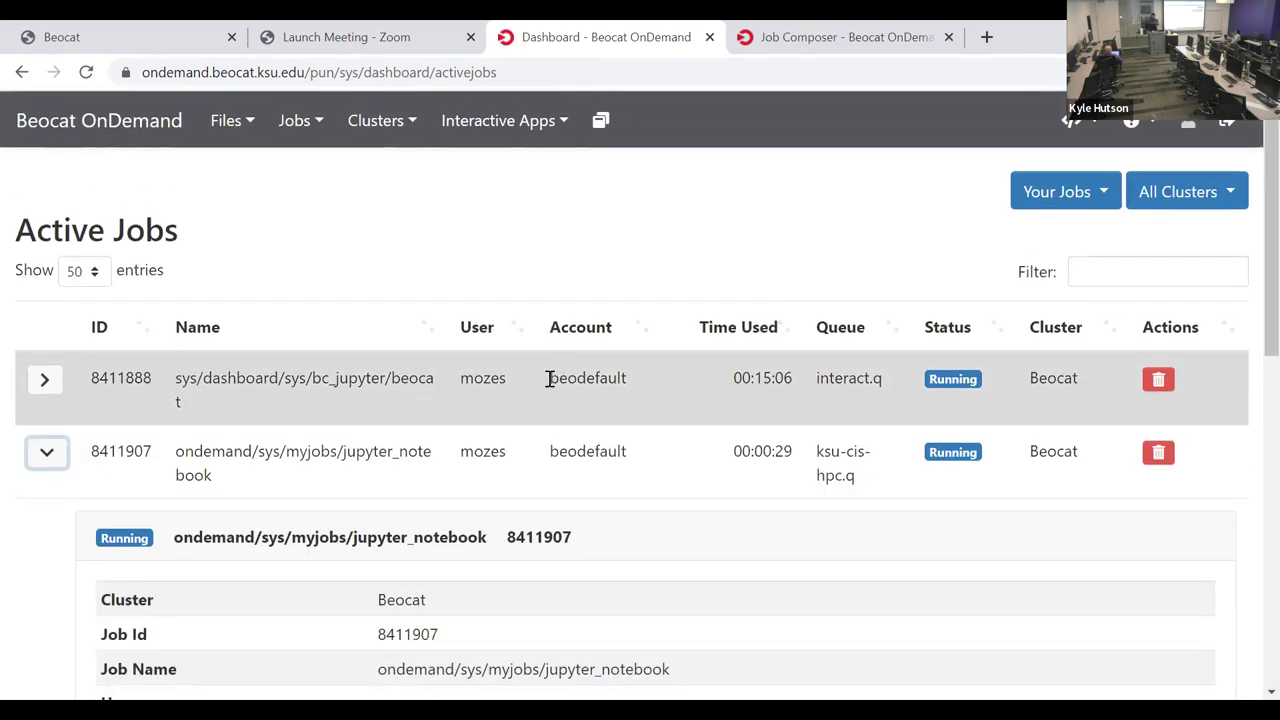
left_click(303, 121)
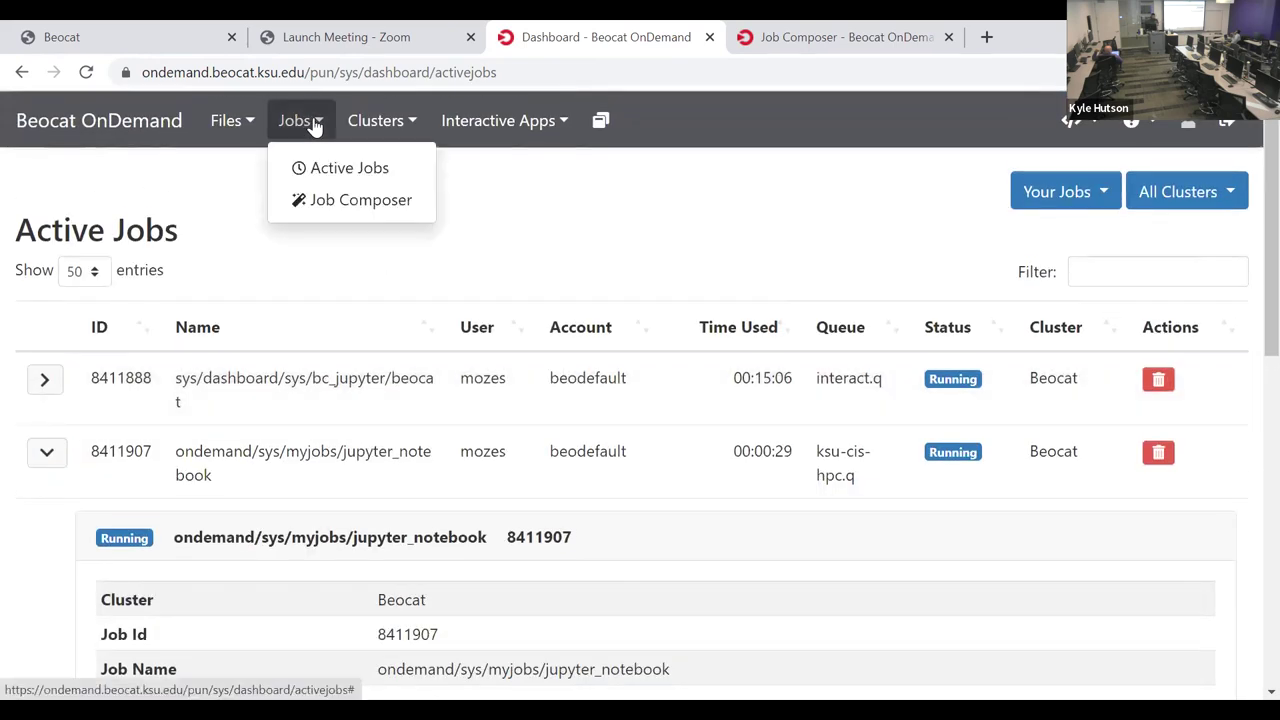
left_click(373, 170)
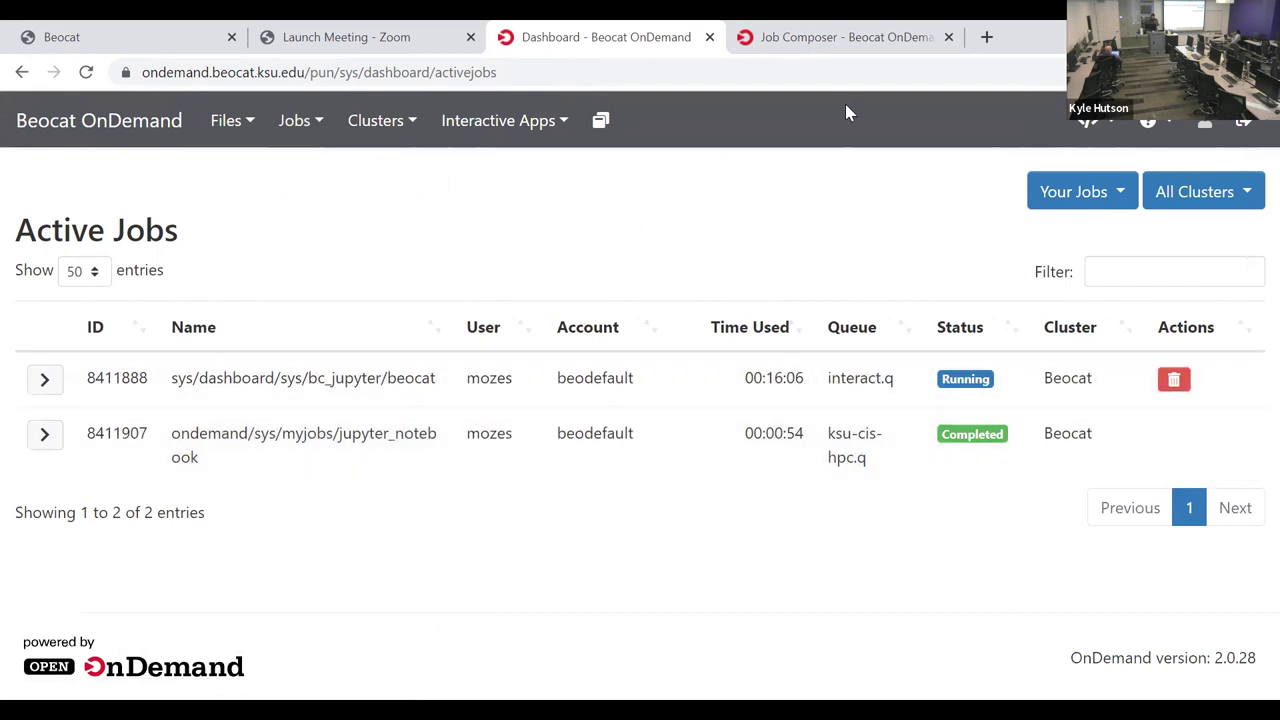
Step: Return to the Job Composer and examine the beocat intro test job's status, script location and folder contents
left_click(884, 50)
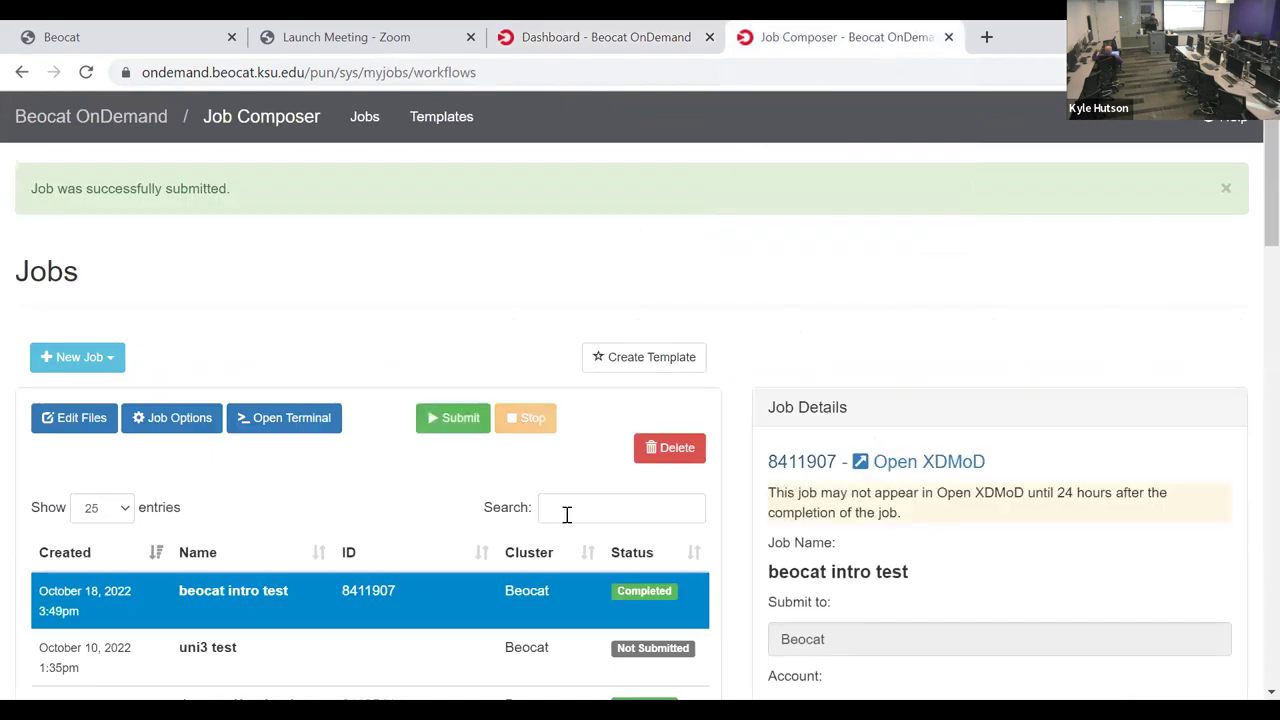
scroll(865, 540, "down", 1)
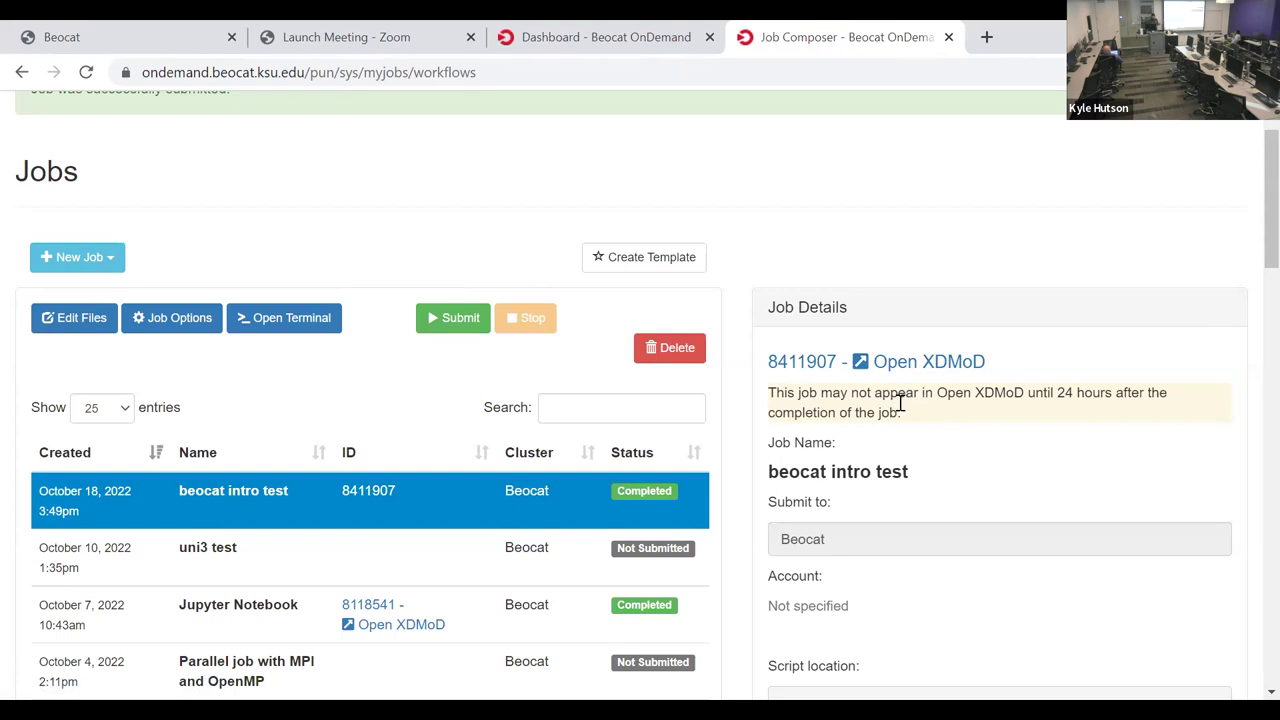
scroll(920, 425, "down", 1)
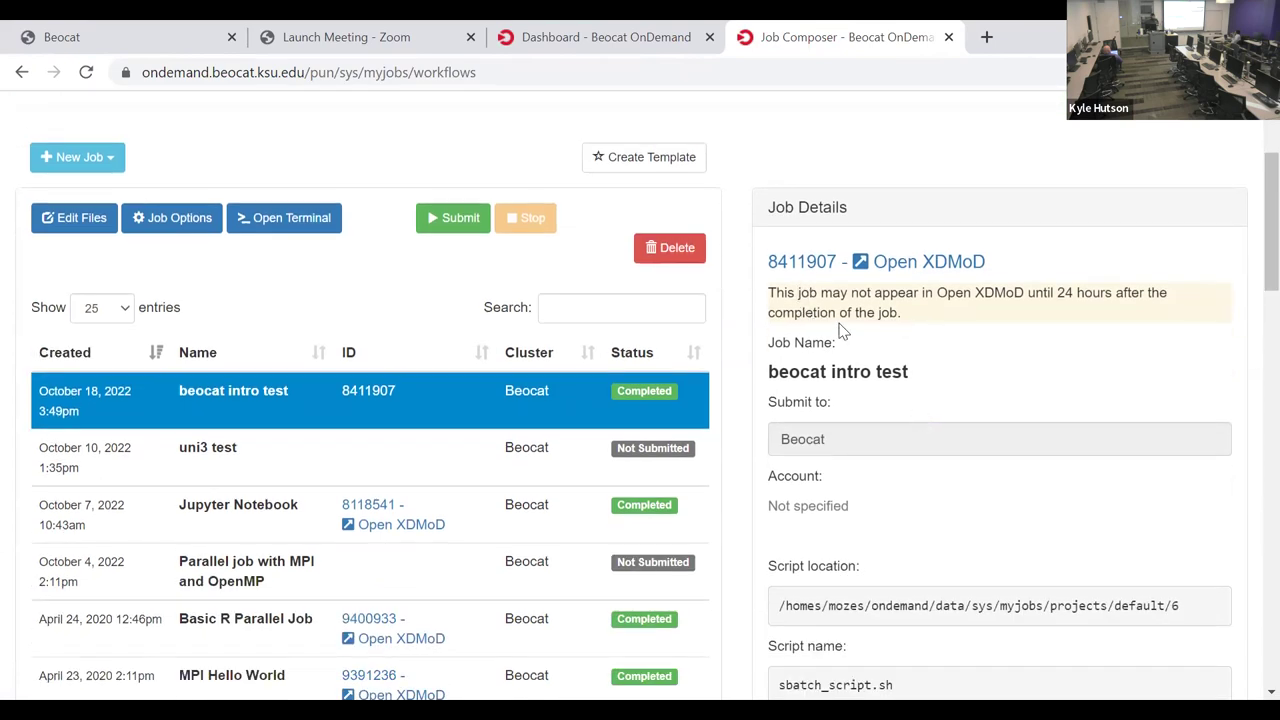
scroll(920, 470, "down", 3)
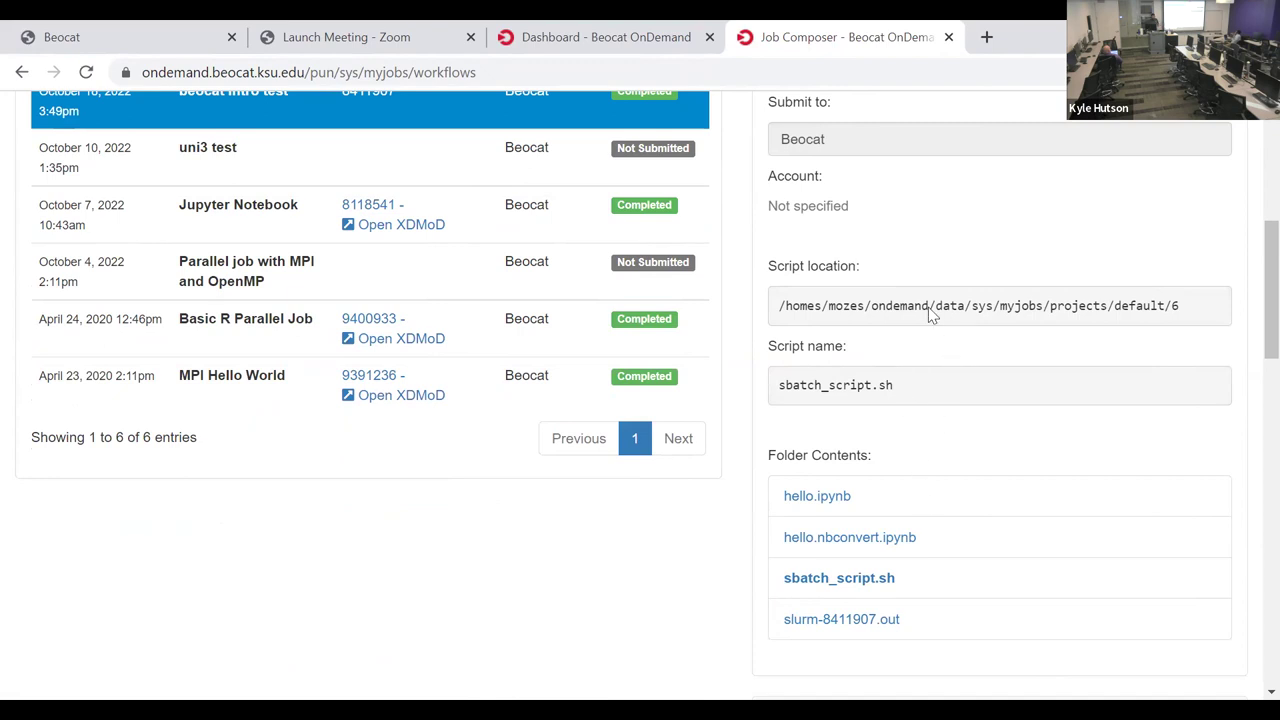
scroll(932, 320, "up", 2)
scroll(928, 315, "down", 3)
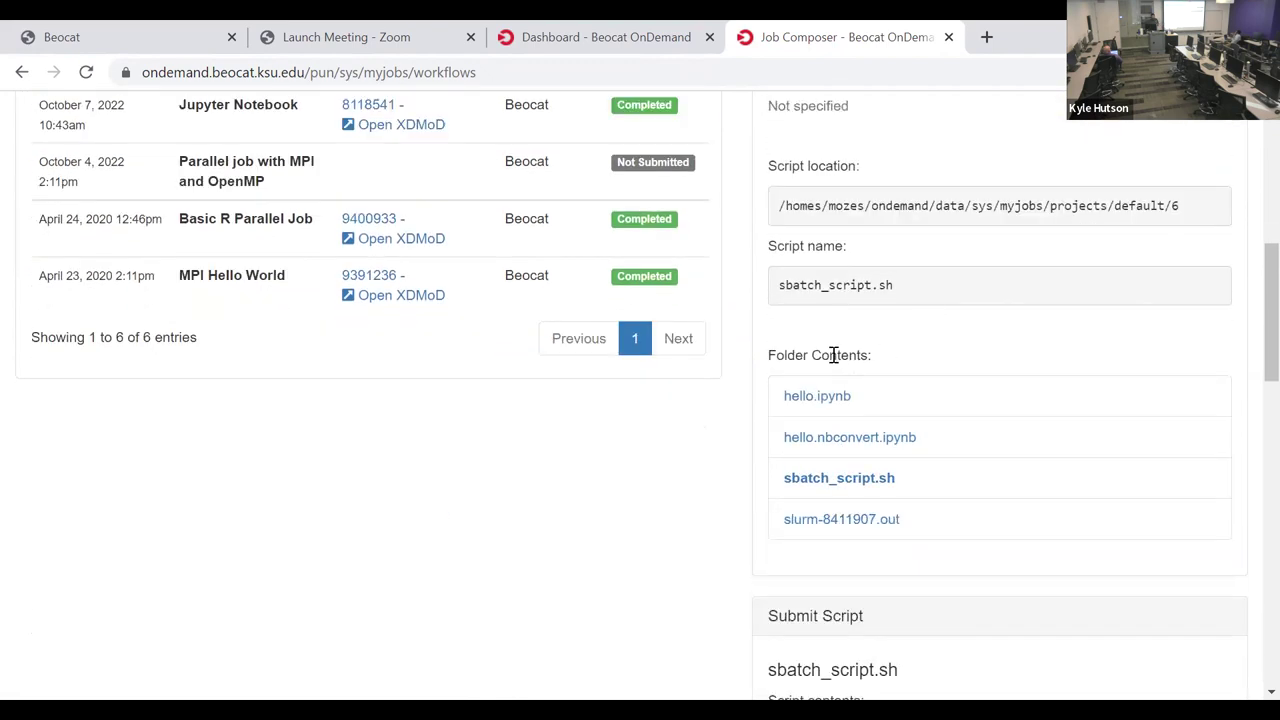
Step: View the job's Slurm output file and the executed notebook hello.nbconvert.ipynb from the folder contents, closing each file after reading
left_click(830, 521)
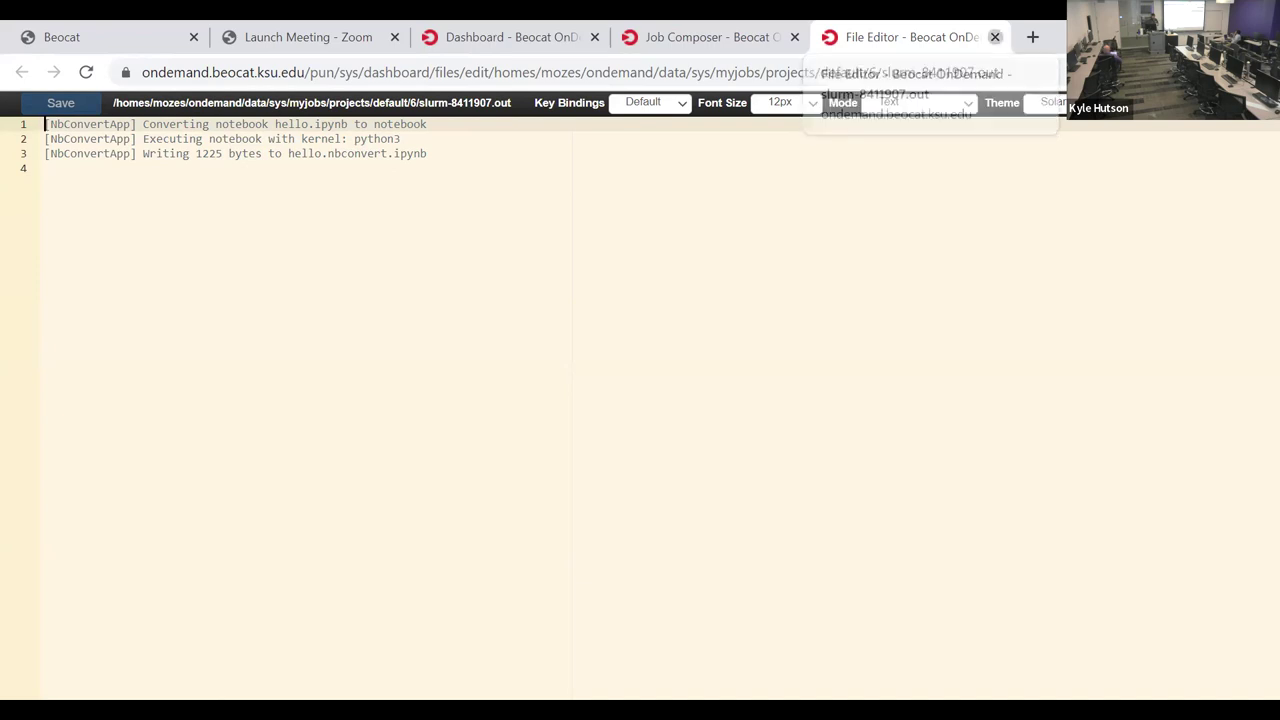
key("ctrl+w")
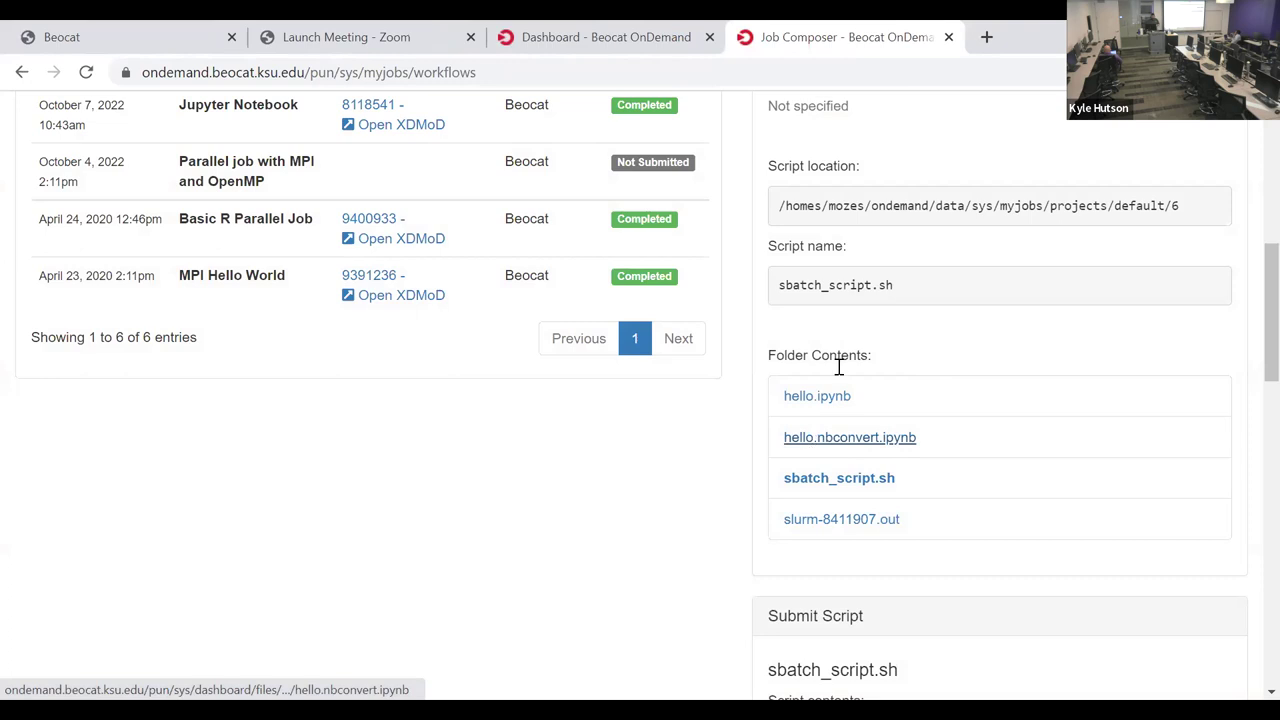
left_click(820, 440)
scroll(517, 312, "down", 1)
scroll(517, 313, "down", 3)
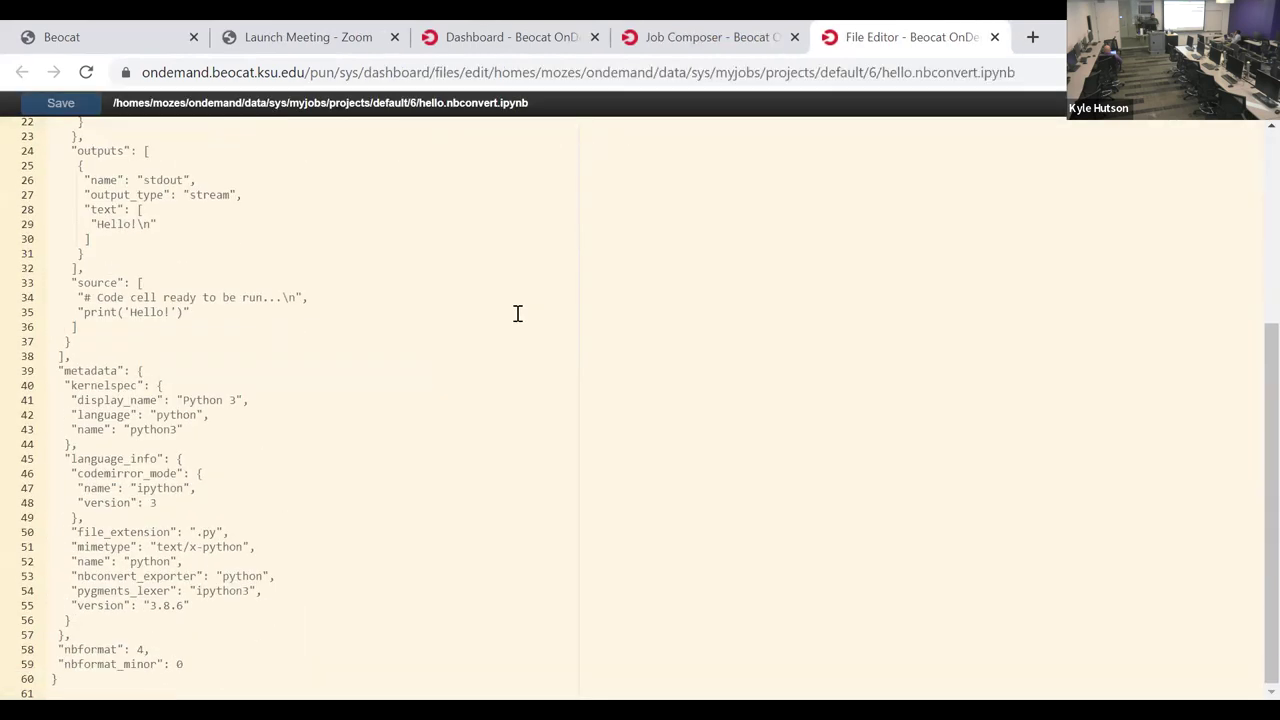
scroll(526, 317, "up", 5)
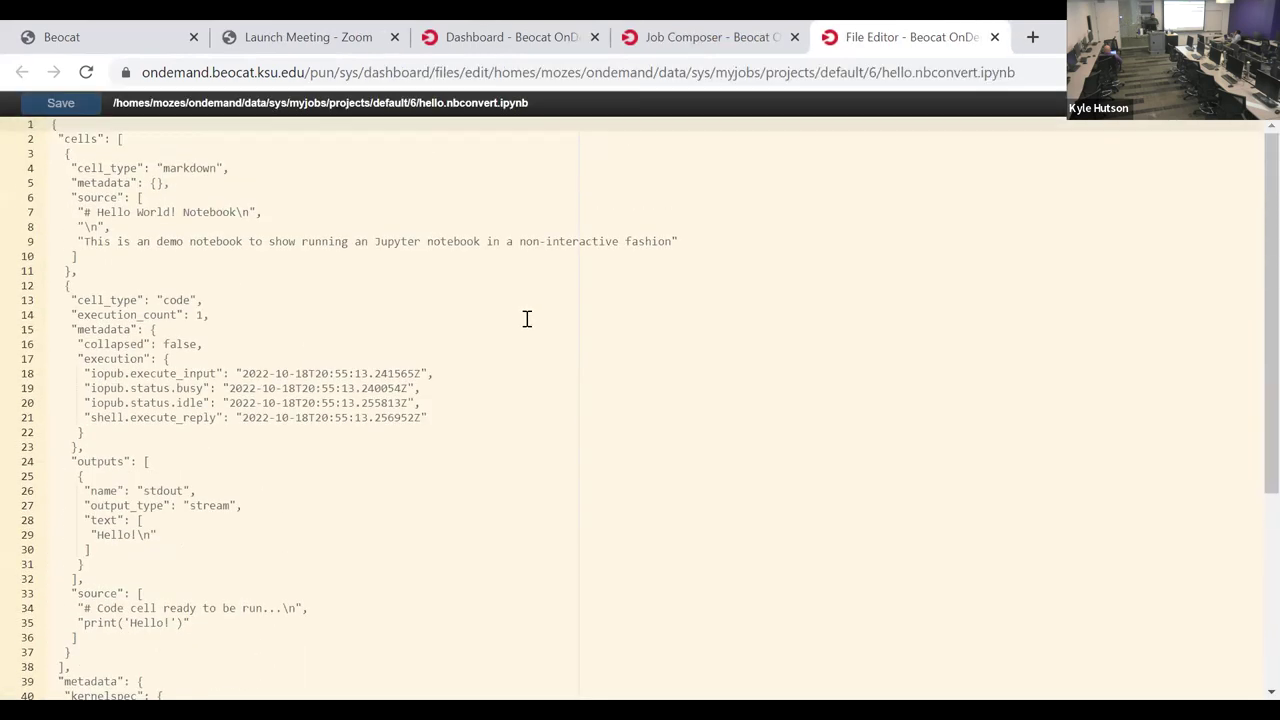
scroll(258, 212, "down", 3)
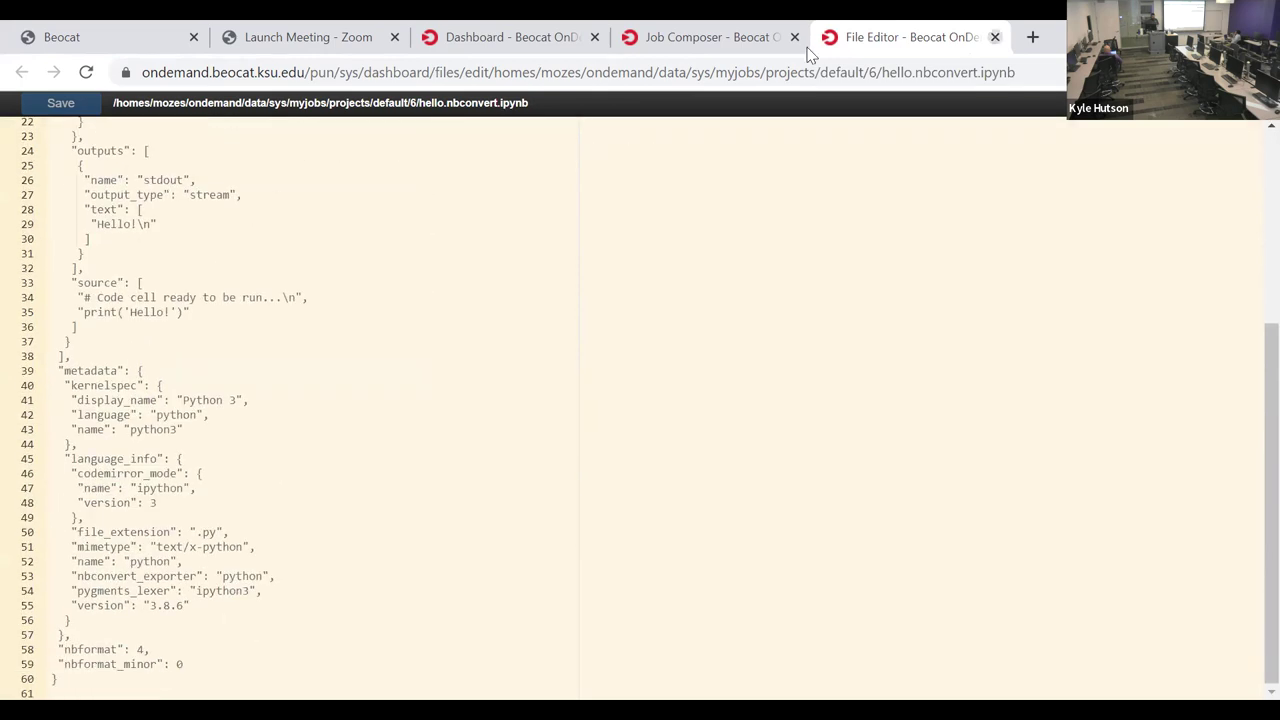
left_click(995, 37)
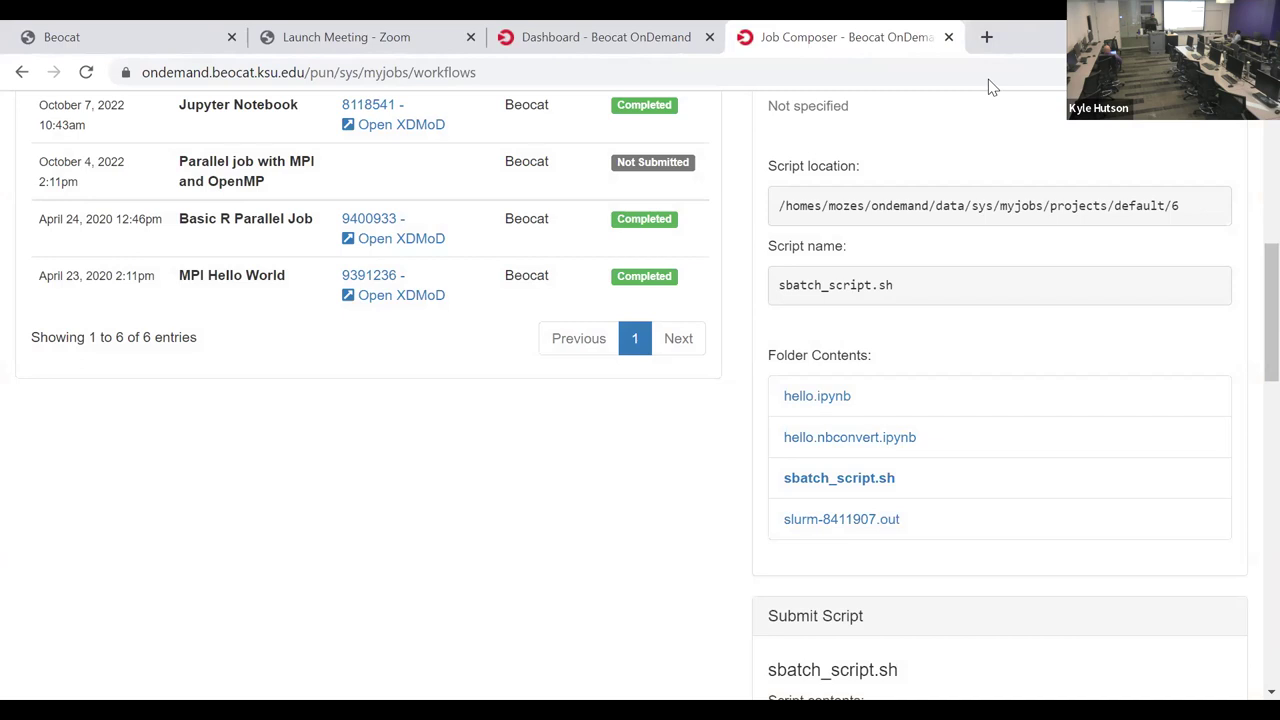
Step: View the original hello.ipynb notebook for comparison with the executed version, and close it
left_click(817, 396)
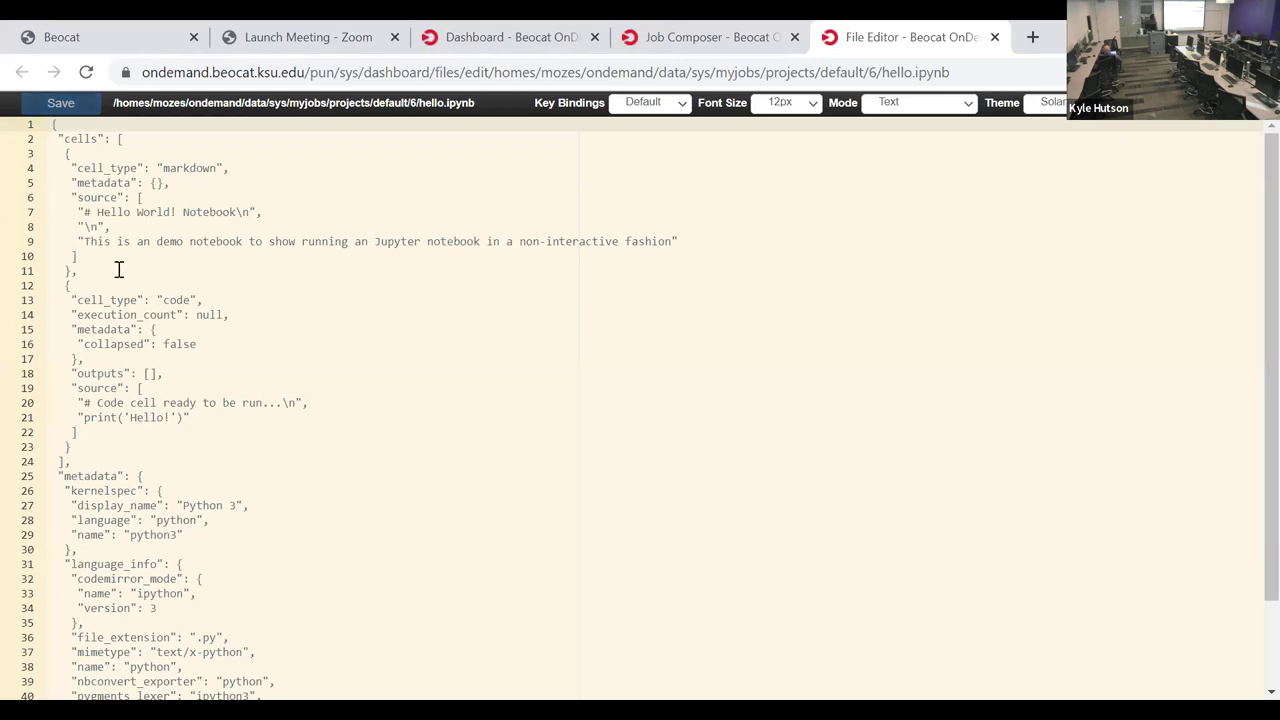
scroll(155, 332, "down", 2)
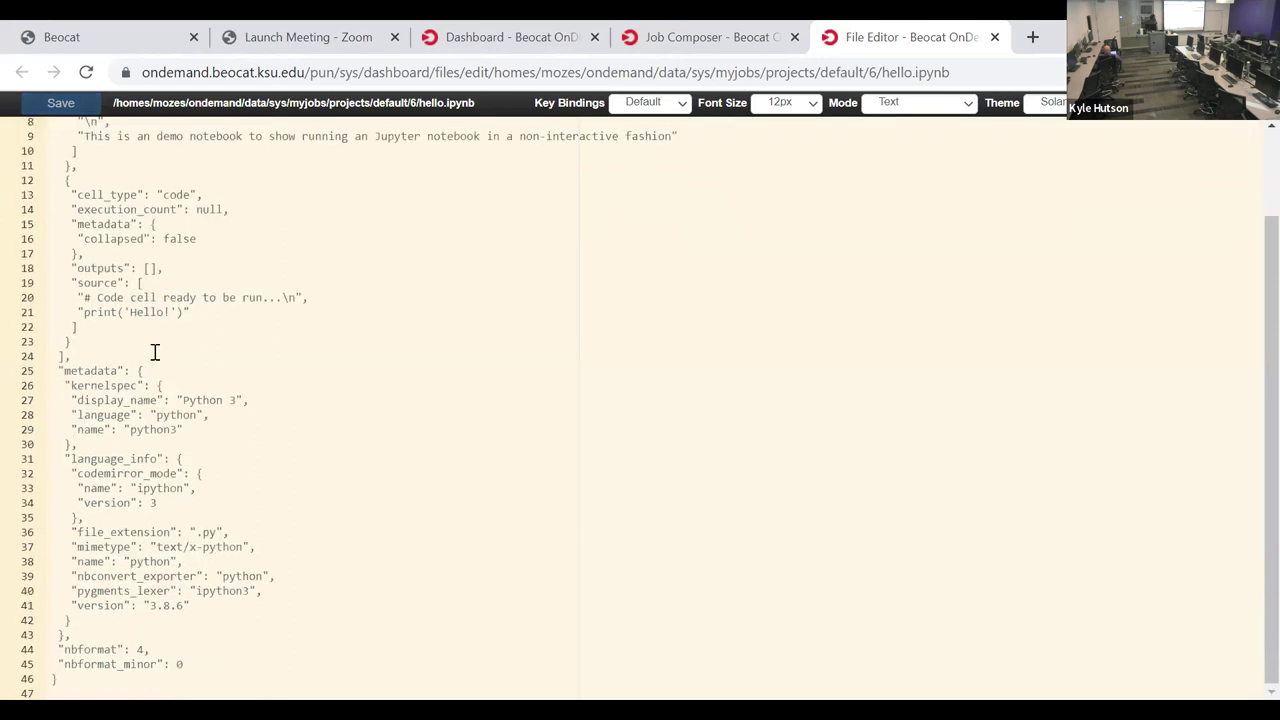
left_click(994, 37)
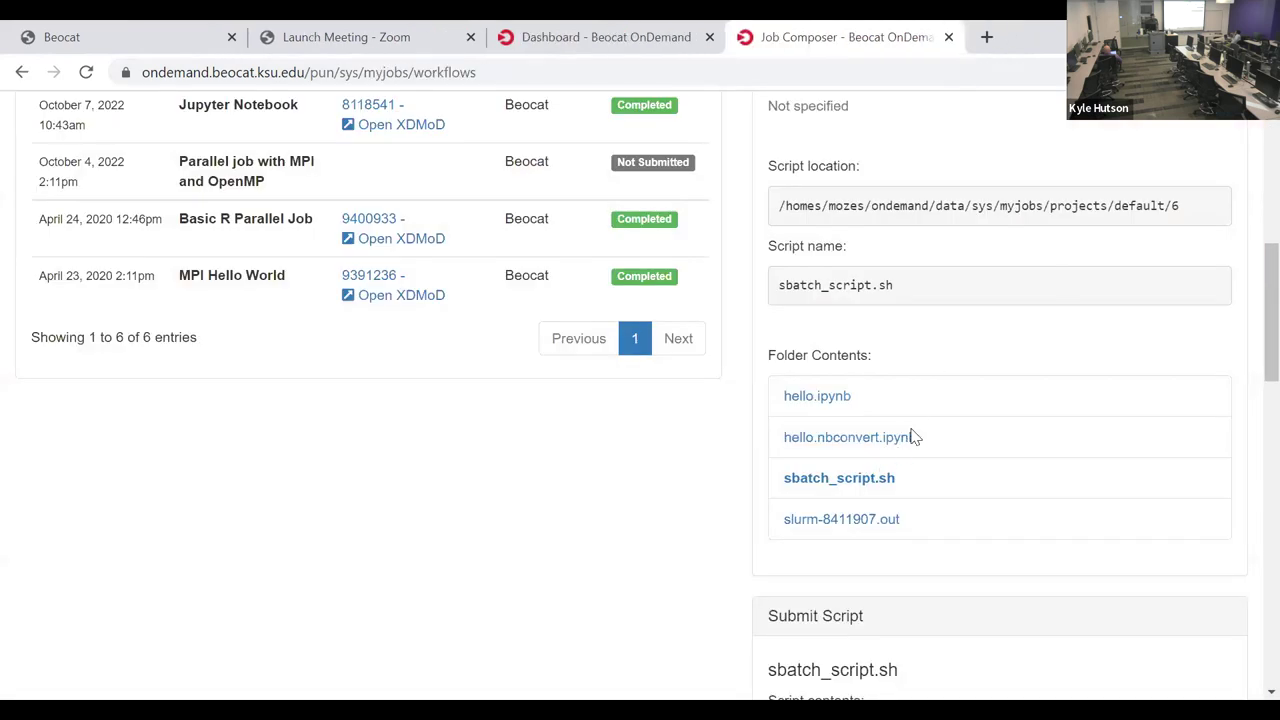
Step: Highlight the script location path in the beocat intro test job's details and clear the selection
scroll(909, 435, "up", 6)
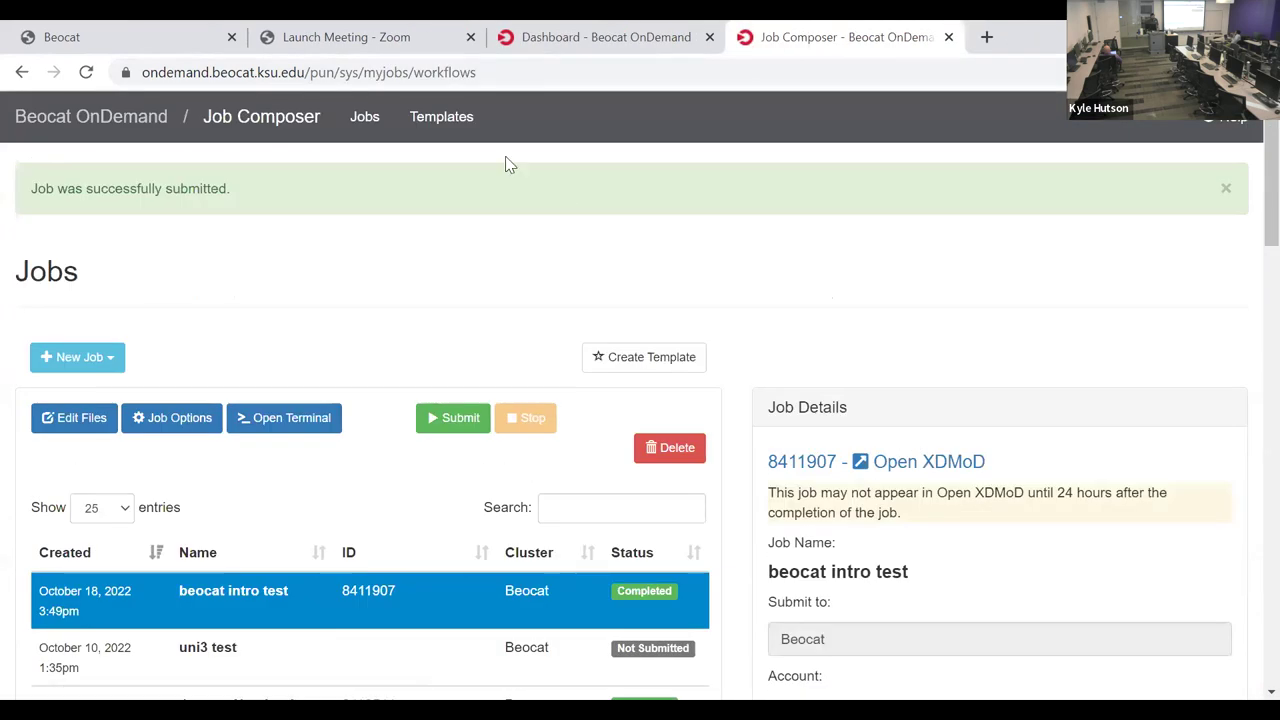
scroll(595, 350, "down", 3)
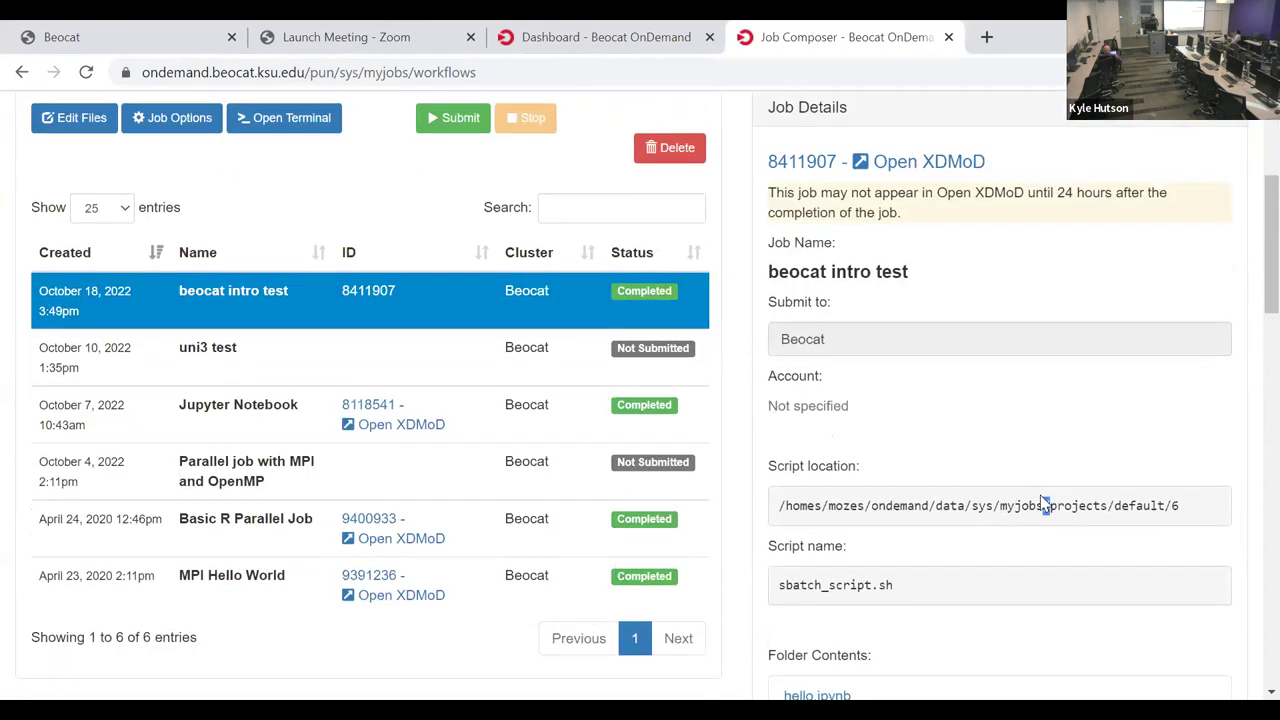
left_click_drag(1186, 512, 783, 520)
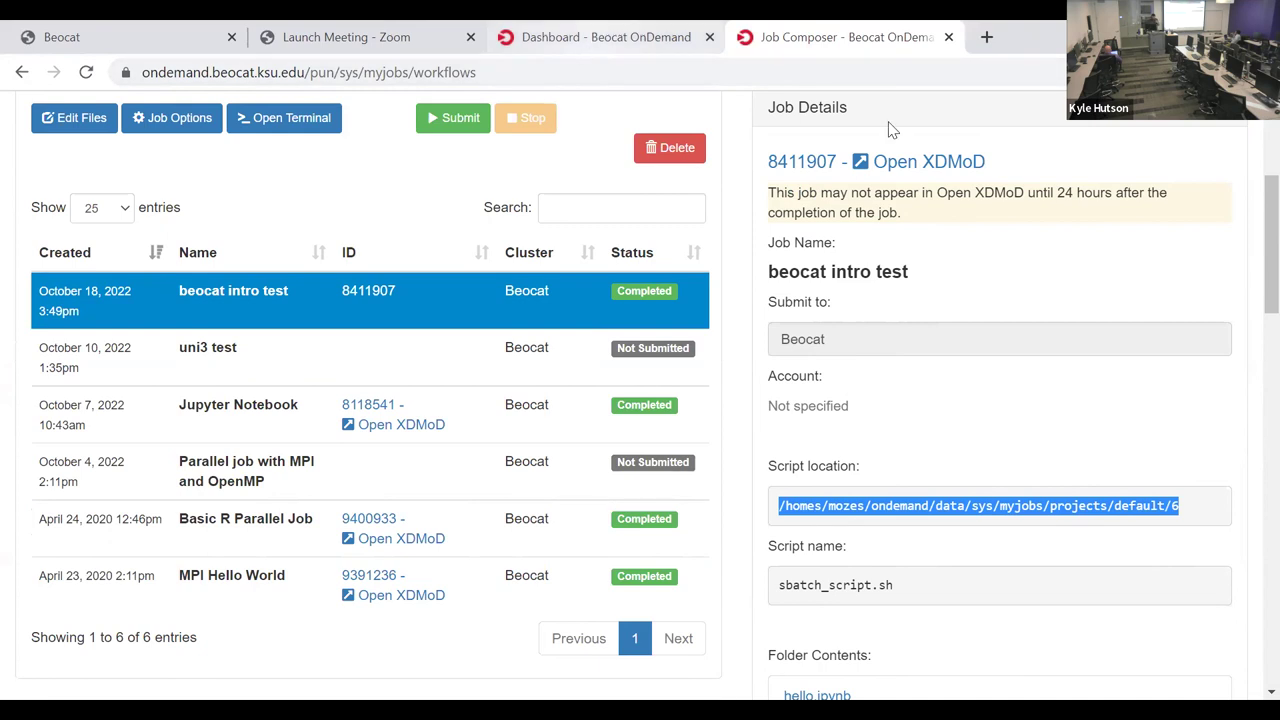
left_click(837, 264)
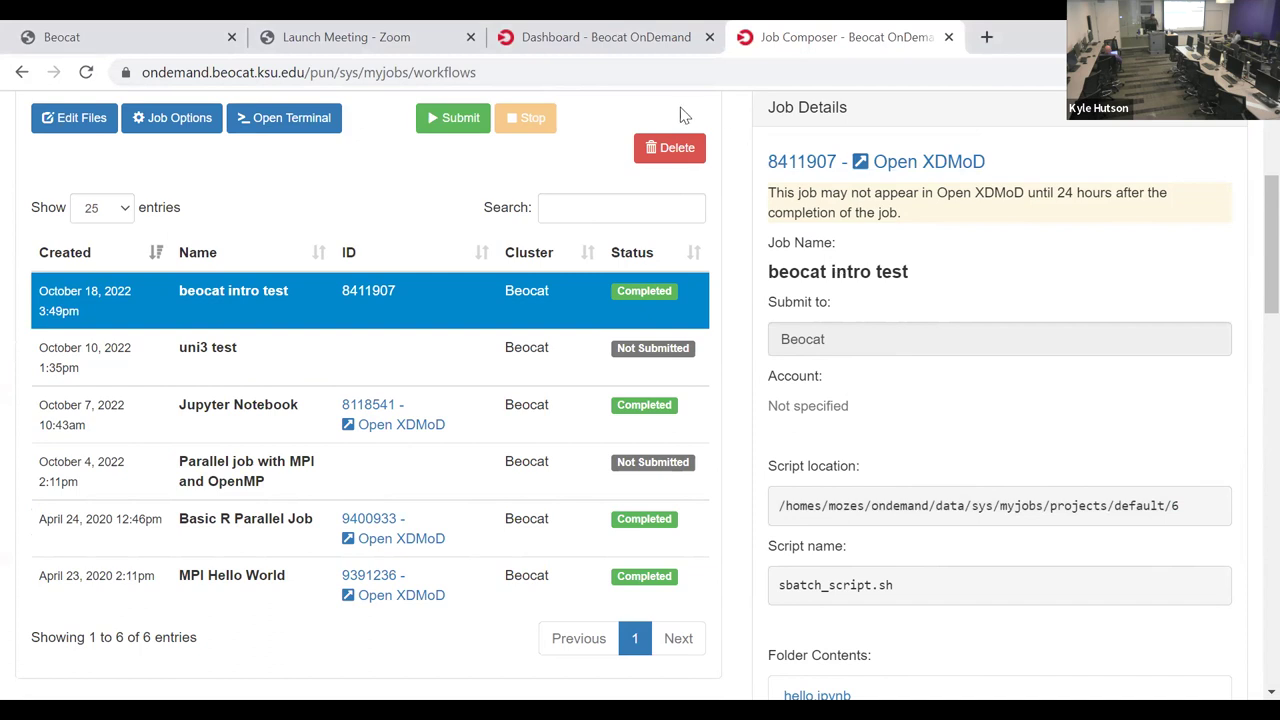
Step: Launch a CodeServer interactive session from the OnDemand dashboard with 2 hours, 2 cores, 4 GB of memory and the interact job type
left_click(614, 50)
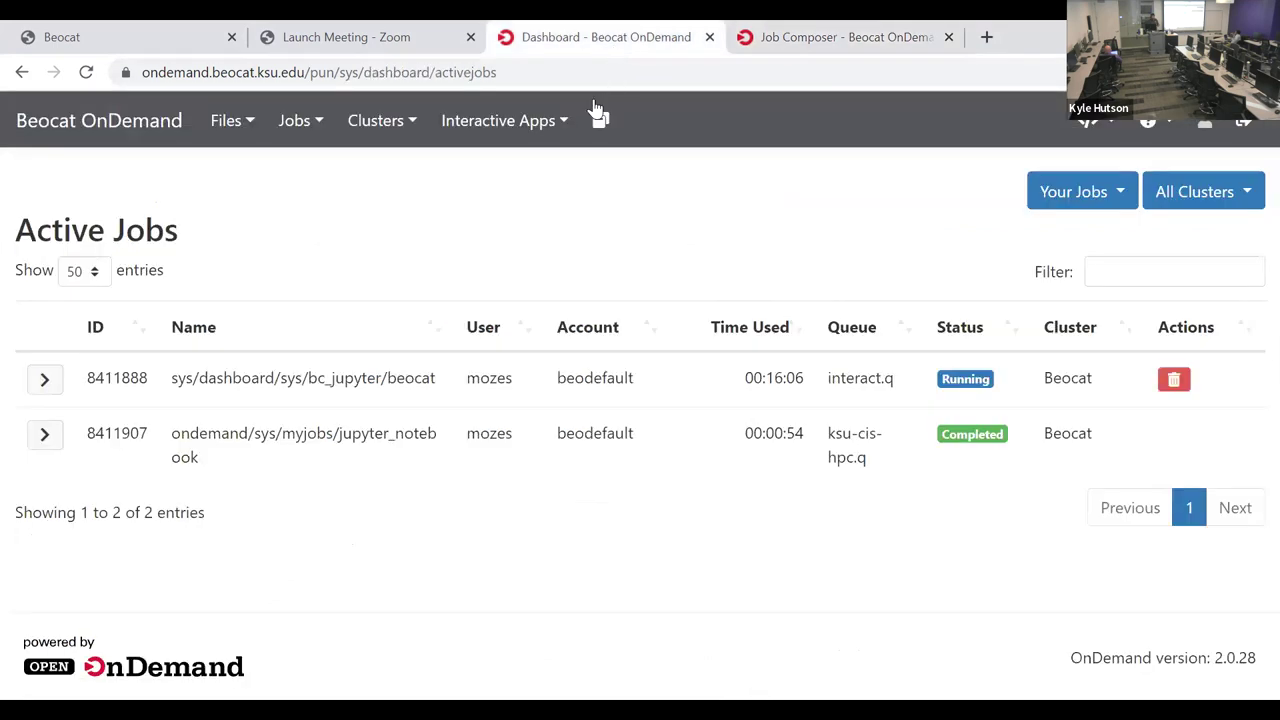
left_click(485, 128)
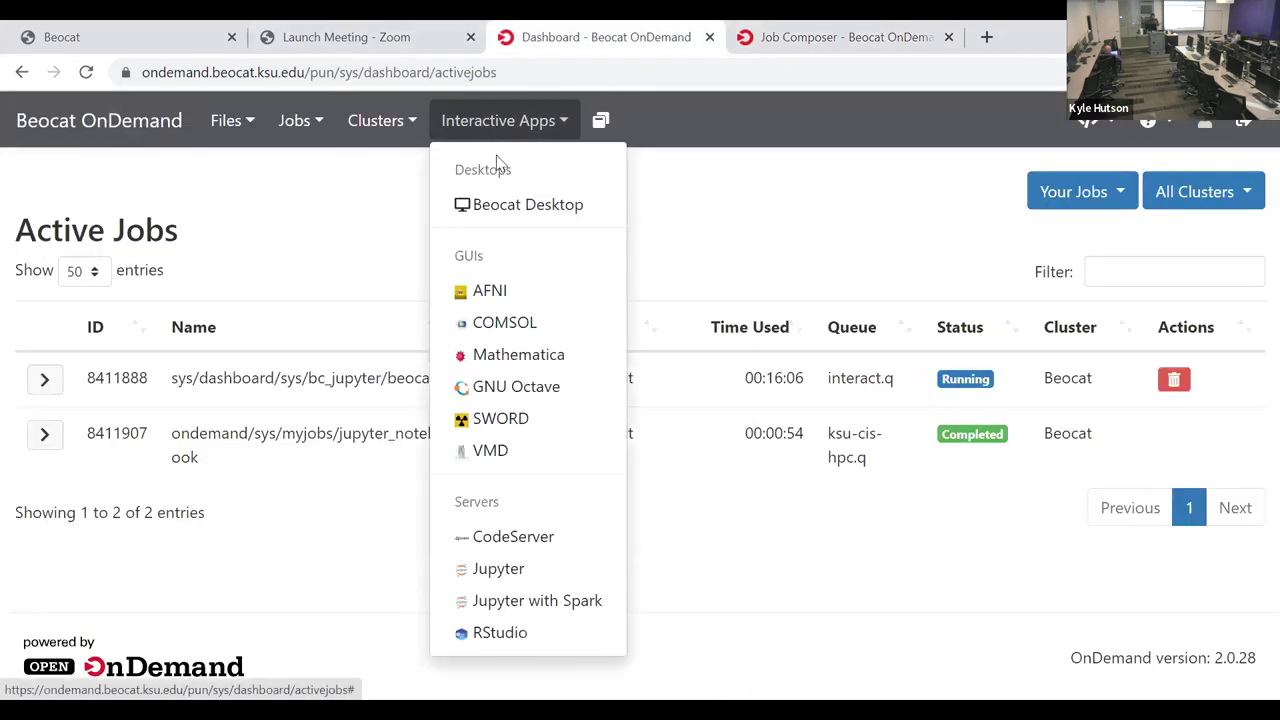
left_click(565, 538)
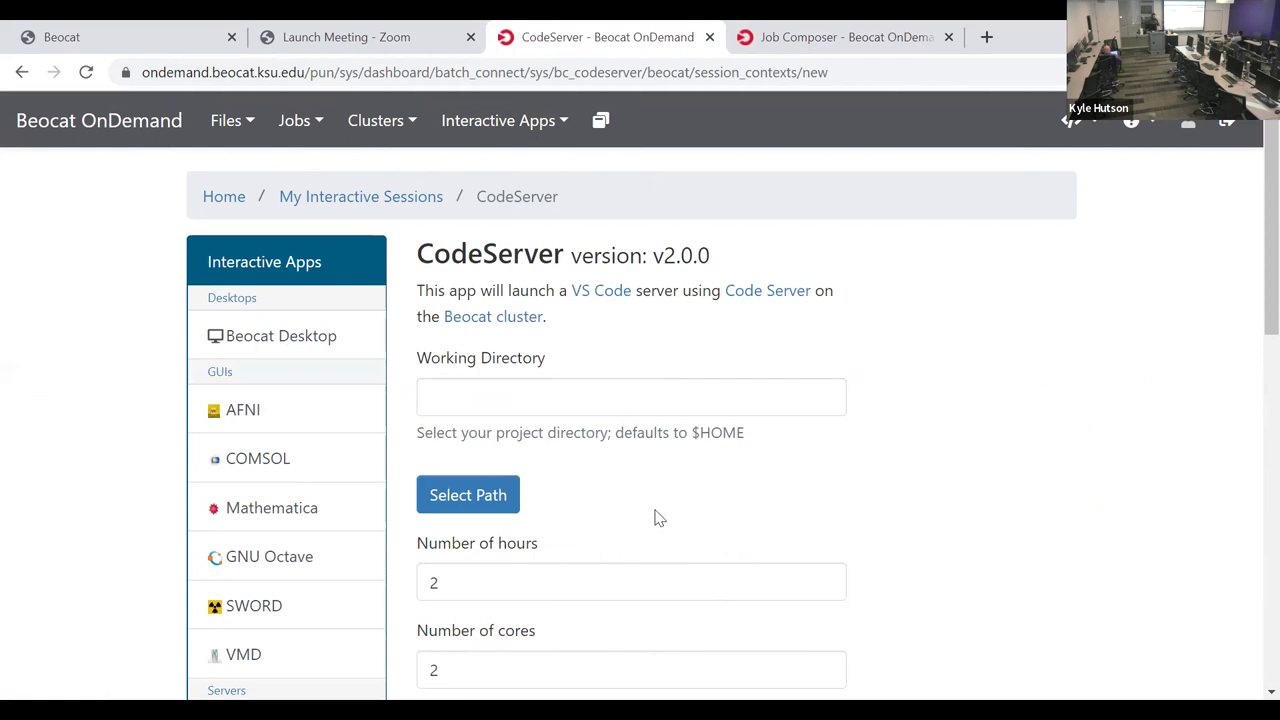
scroll(668, 475, "down", 4)
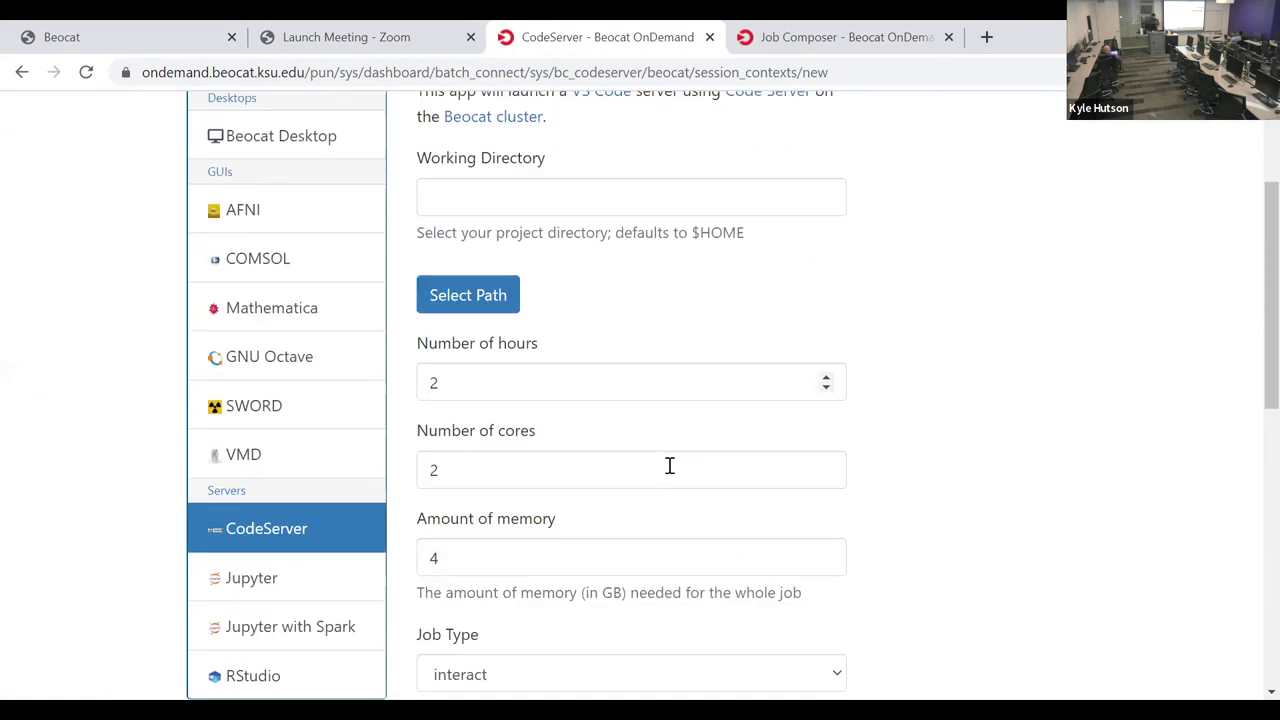
scroll(600, 515, "down", 1)
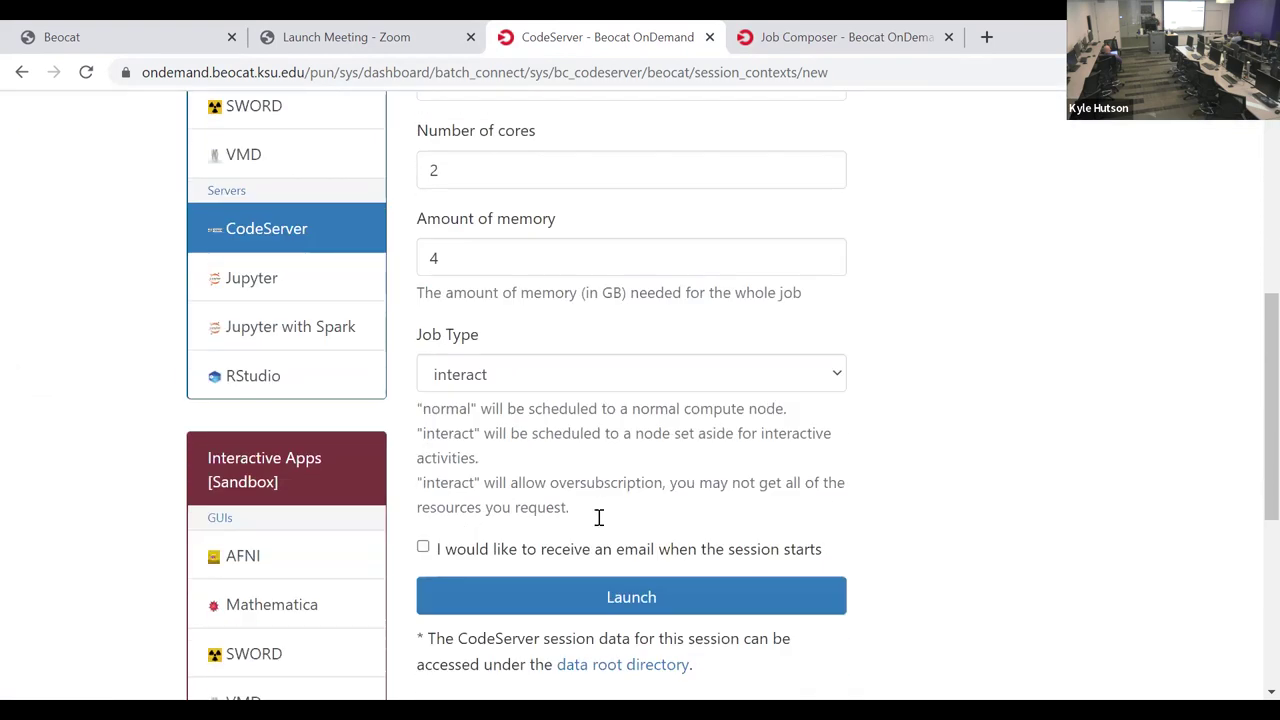
left_click(590, 600)
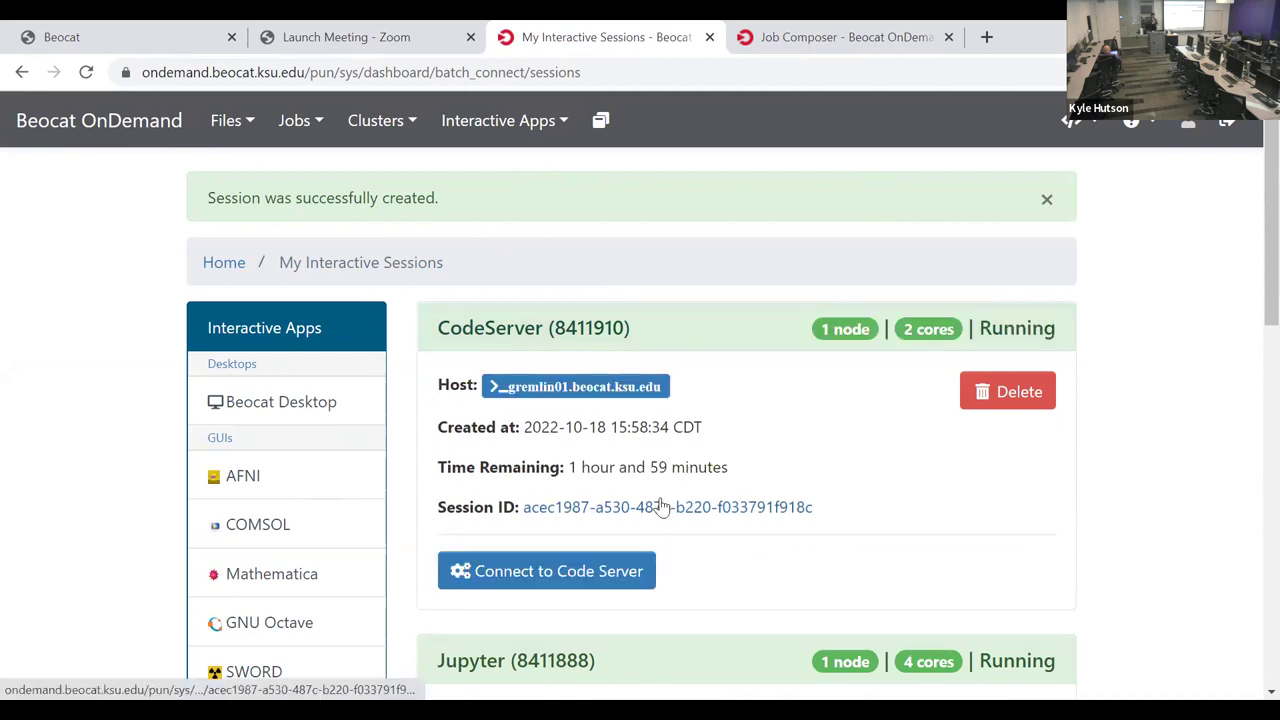
Step: Connect to the running Code Server session and open the home folder in restricted mode without trusting its authors
left_click(571, 569)
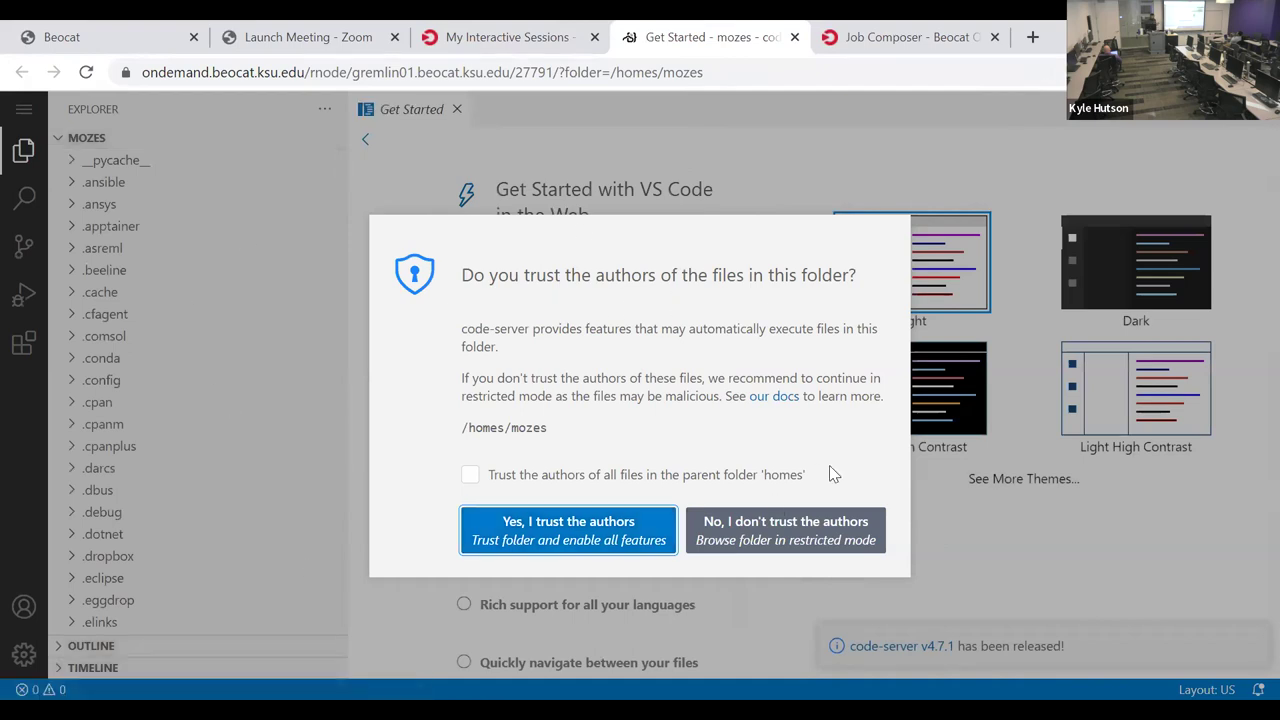
left_click(802, 543)
scroll(149, 486, "down", 5)
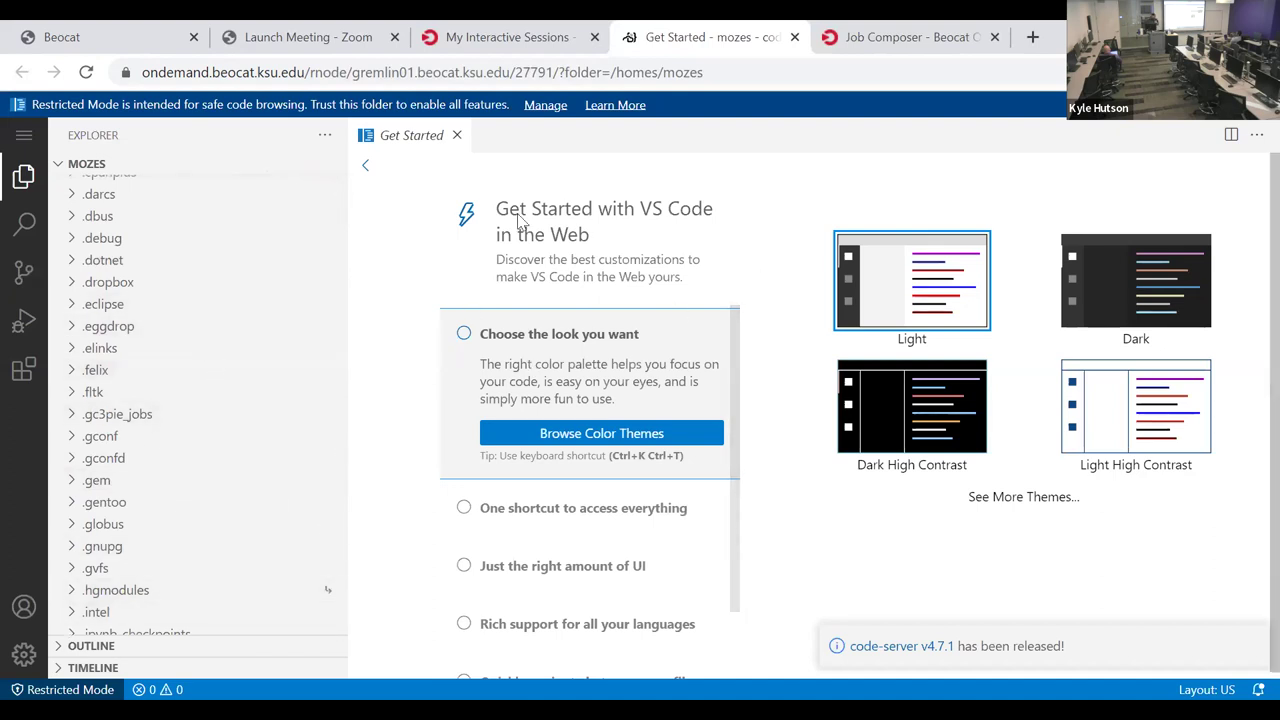
Step: Look over the VS Code application menu and browse the home directory's folders and files in the explorer
left_click(24, 135)
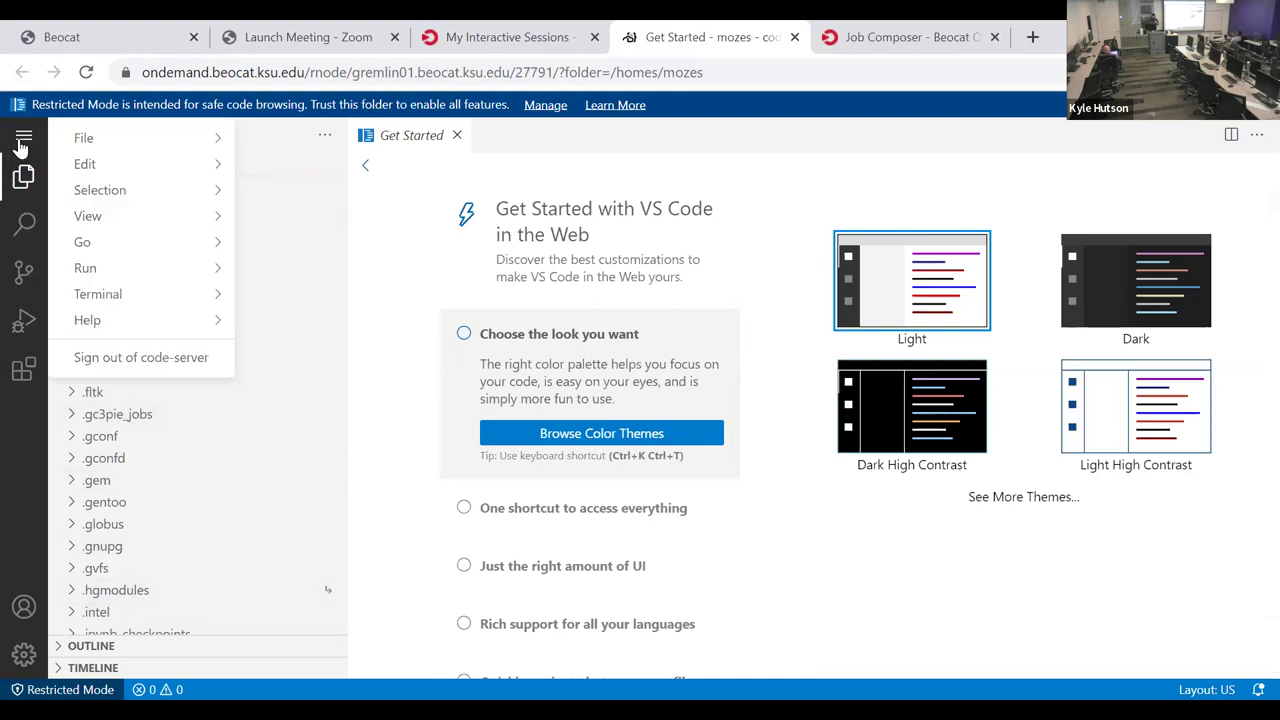
left_click(24, 135)
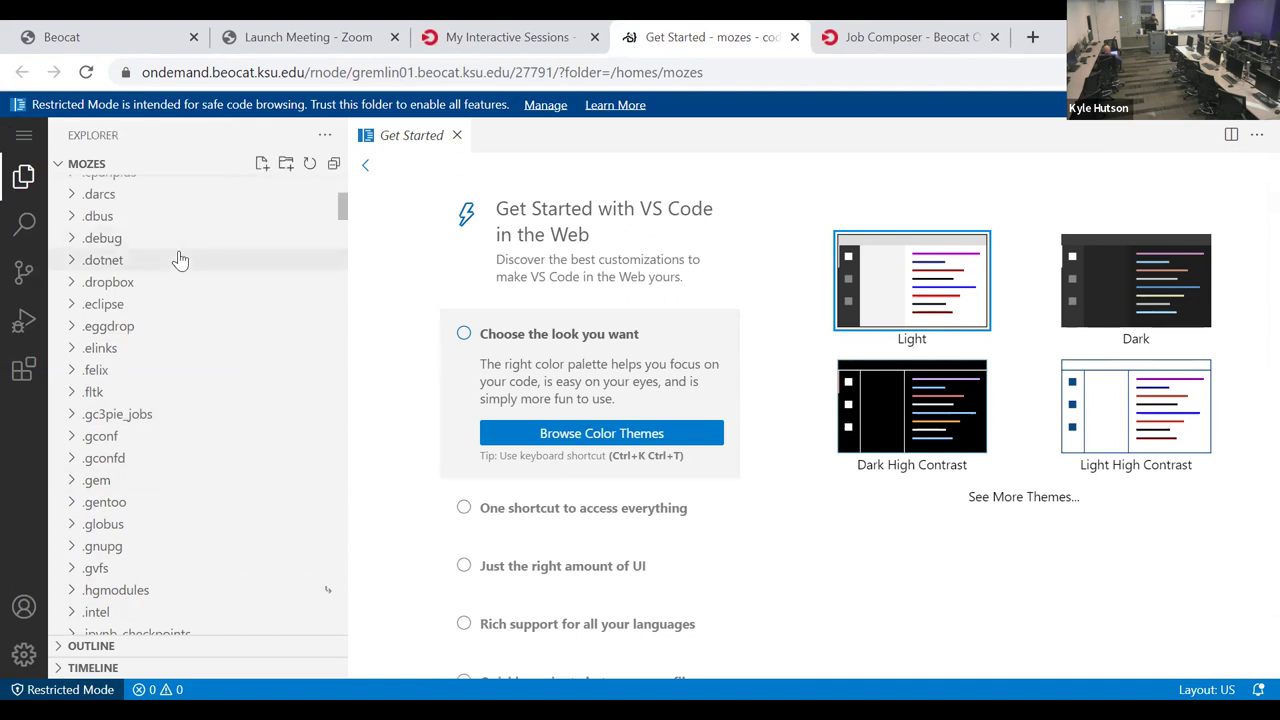
scroll(184, 257, "up", 5)
scroll(198, 285, "down", 6)
scroll(206, 308, "down", 15)
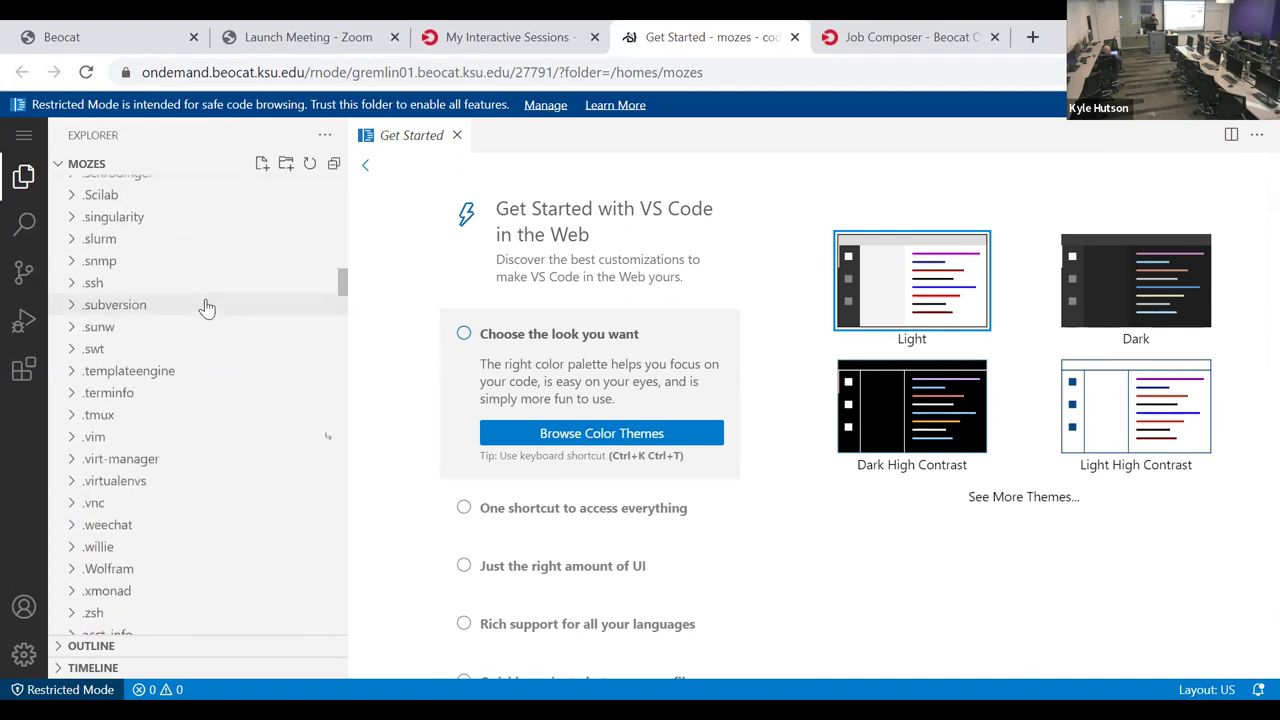
scroll(206, 308, "down", 2)
scroll(202, 340, "up", 8)
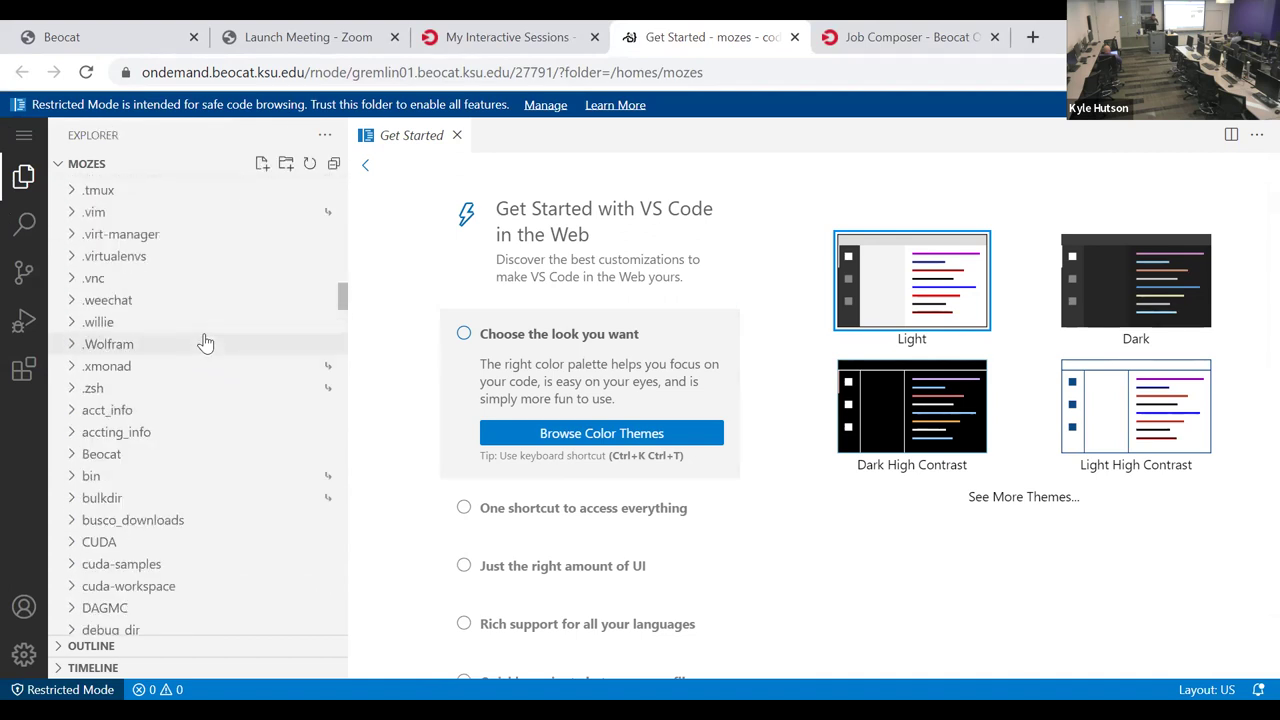
scroll(205, 343, "down", 20)
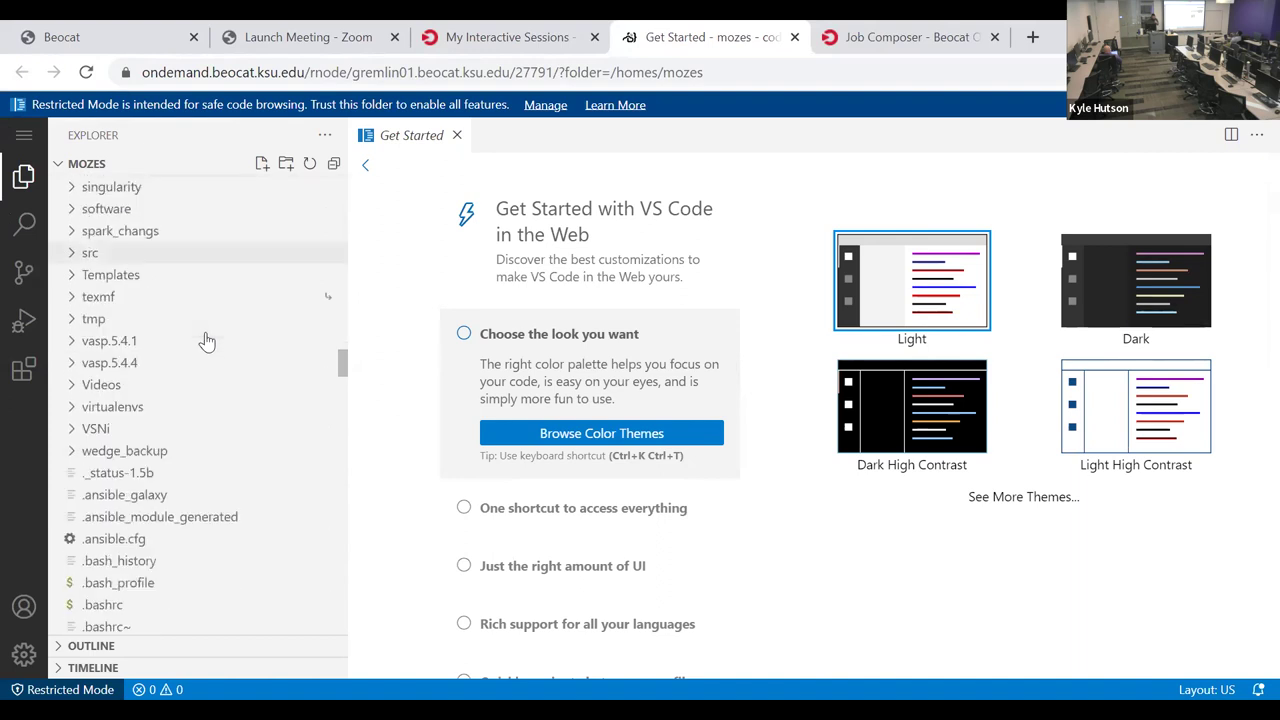
Step: Find the ondemand folder in the home directory's explorer tree and expand it
scroll(200, 361, "down", 20)
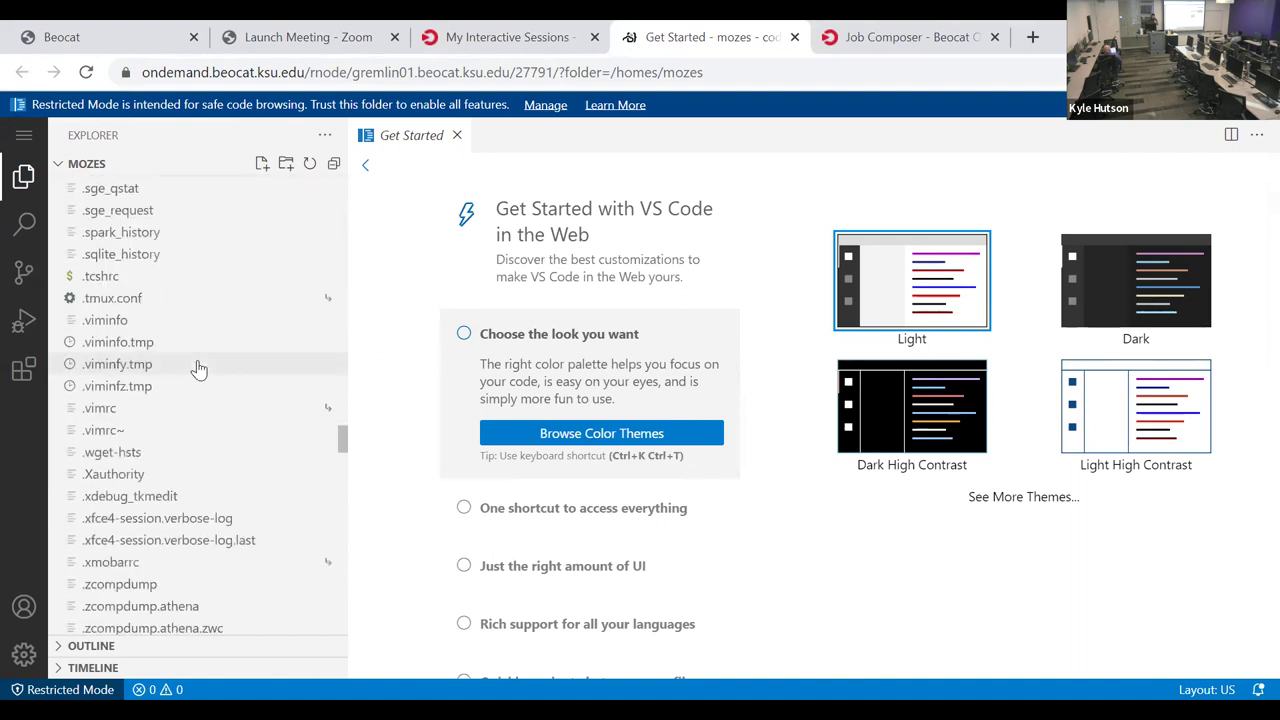
scroll(198, 370, "down", 15)
scroll(198, 370, "up", 20)
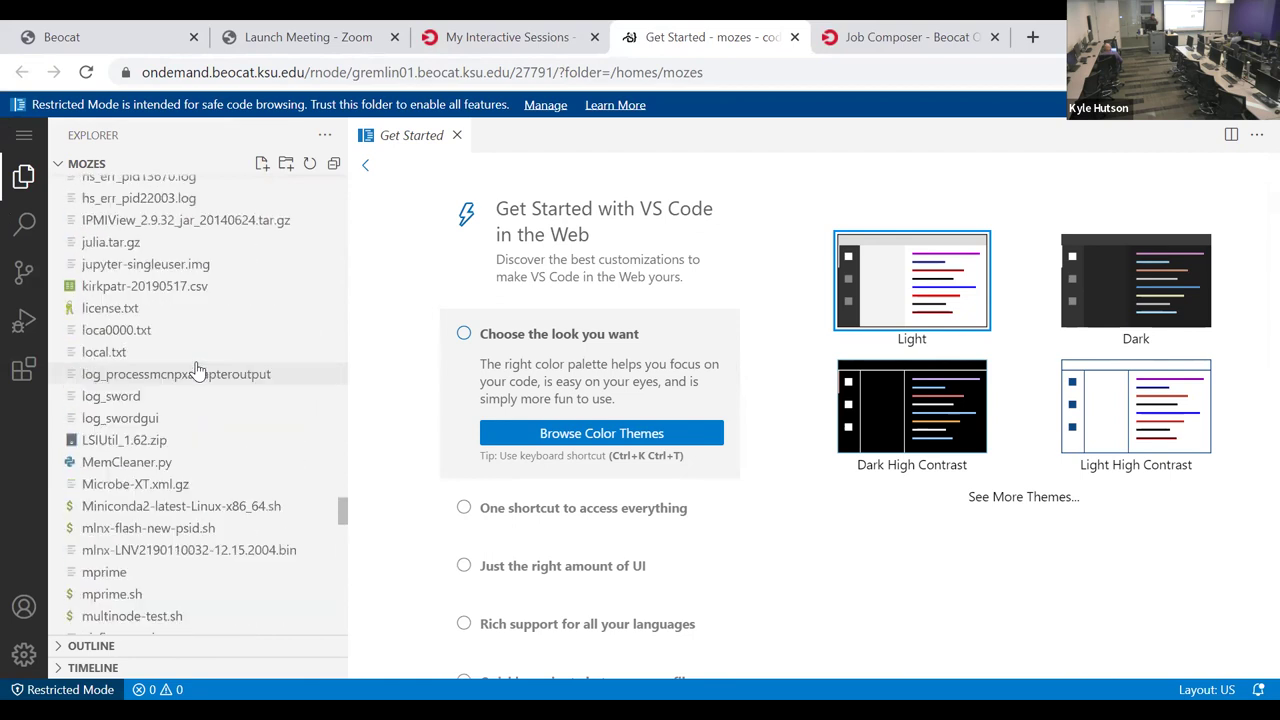
scroll(198, 370, "up", 20)
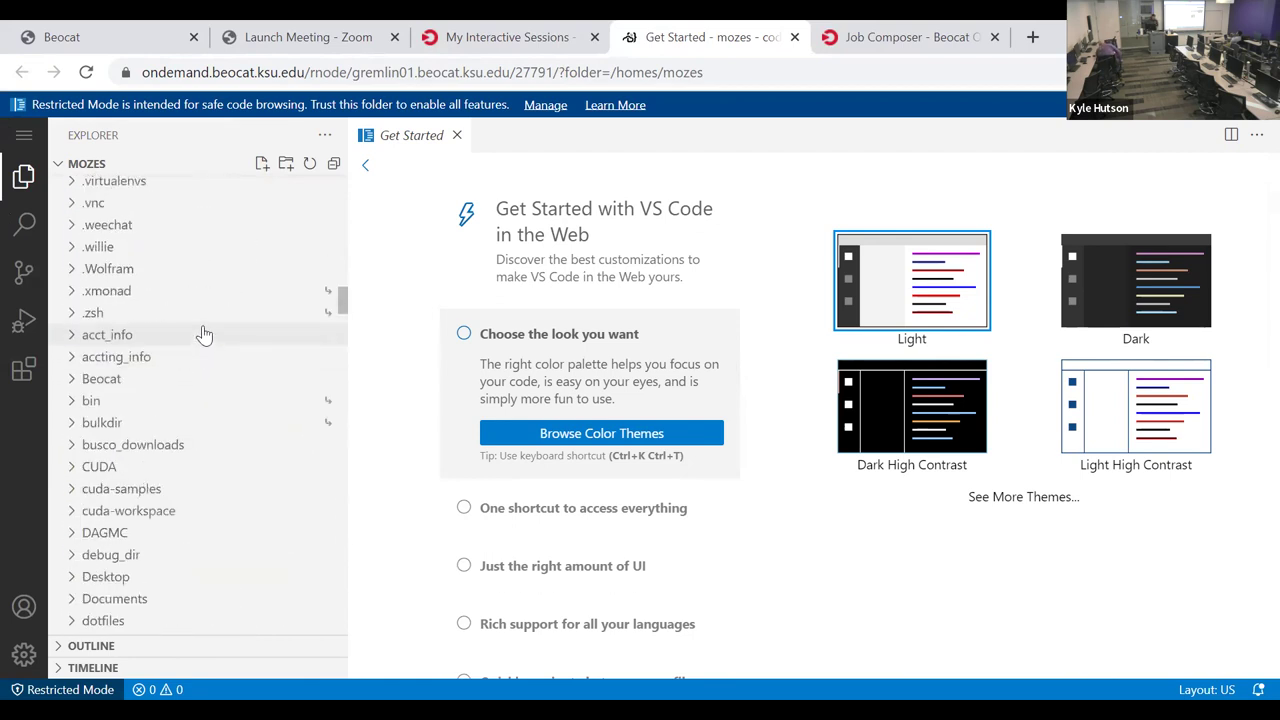
scroll(200, 343, "down", 5)
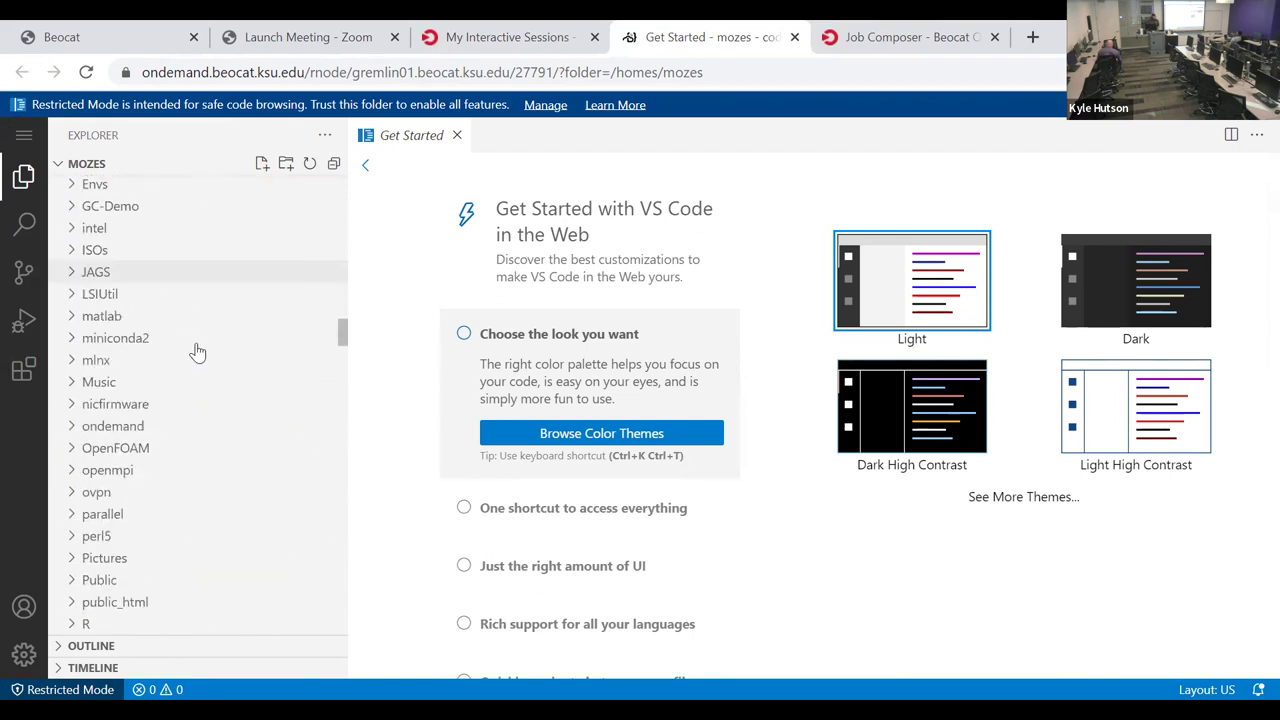
left_click(93, 428)
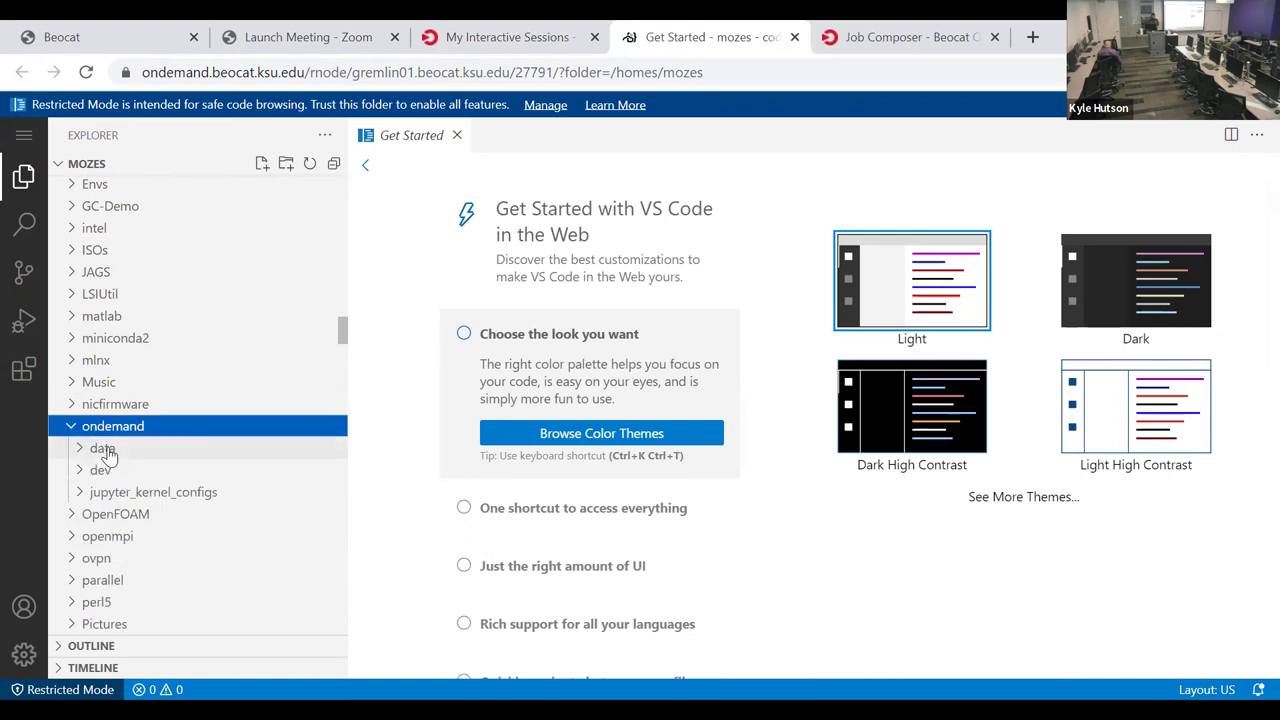
Step: Expand data, sys, dashboard and myjobs inside the ondemand folder, down to job folder 6 under projects/default
left_click(104, 449)
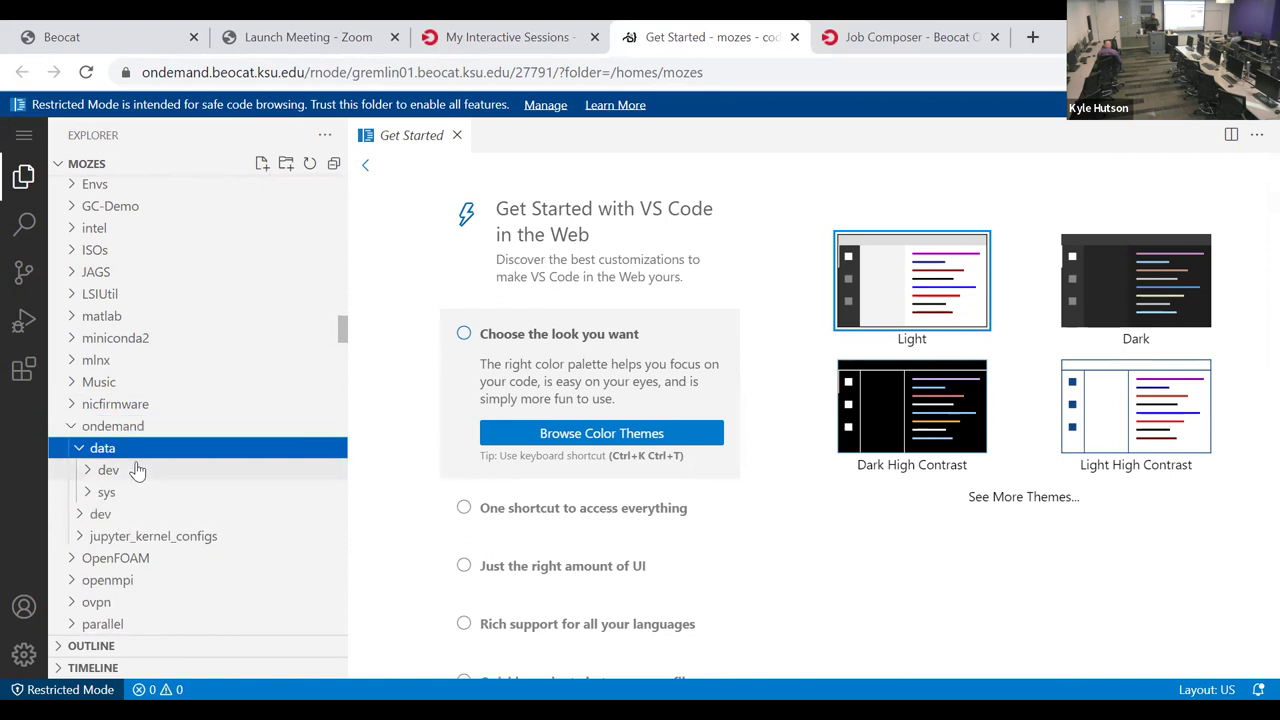
left_click(110, 492)
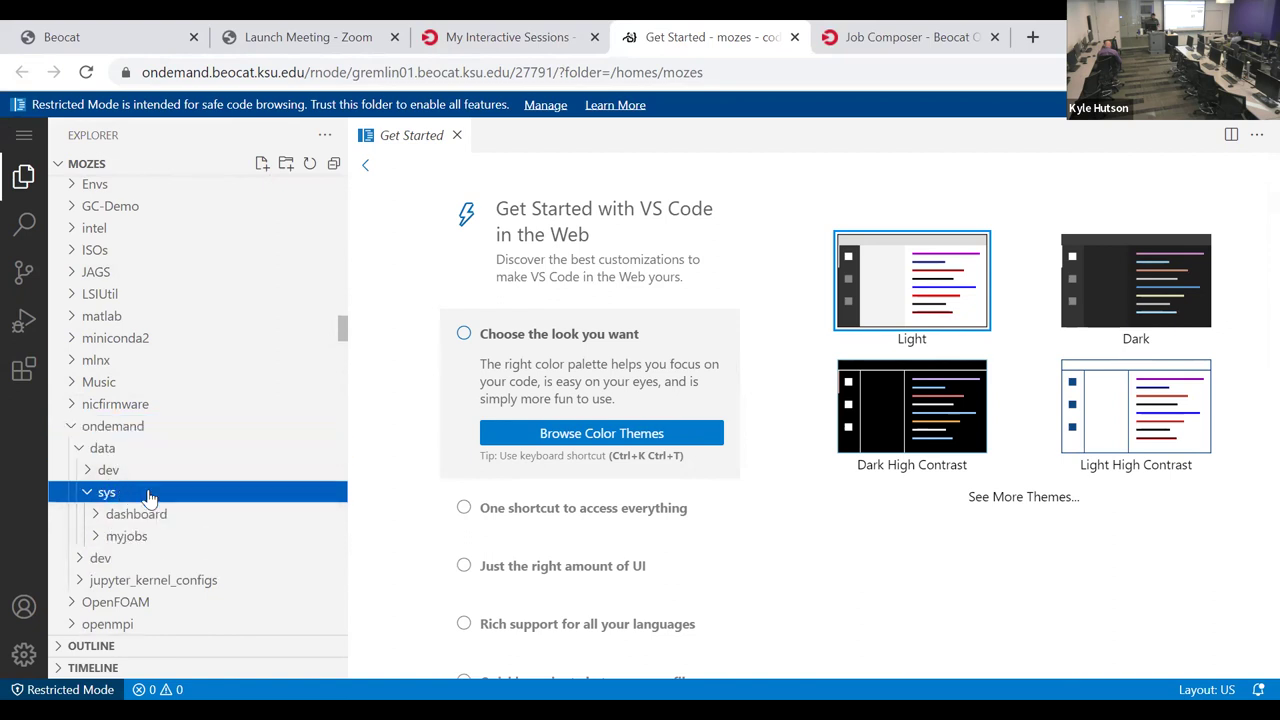
left_click(138, 515)
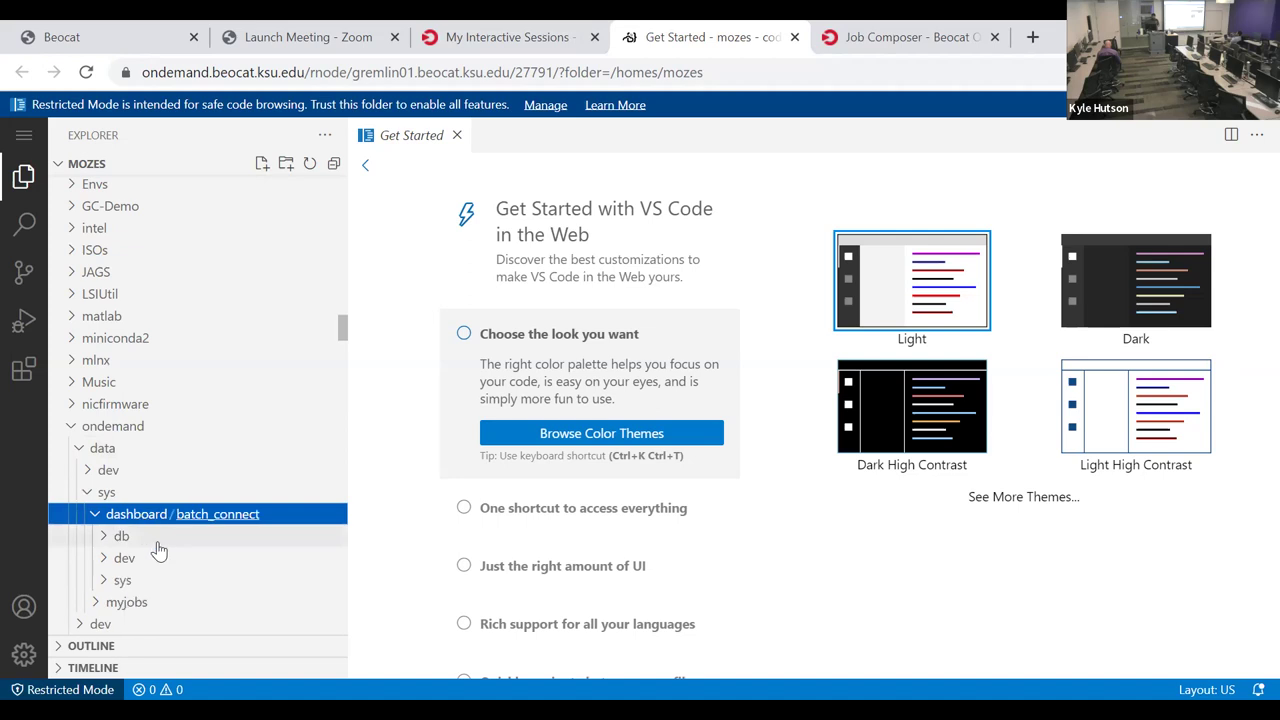
left_click(140, 604)
scroll(160, 580, "down", 3)
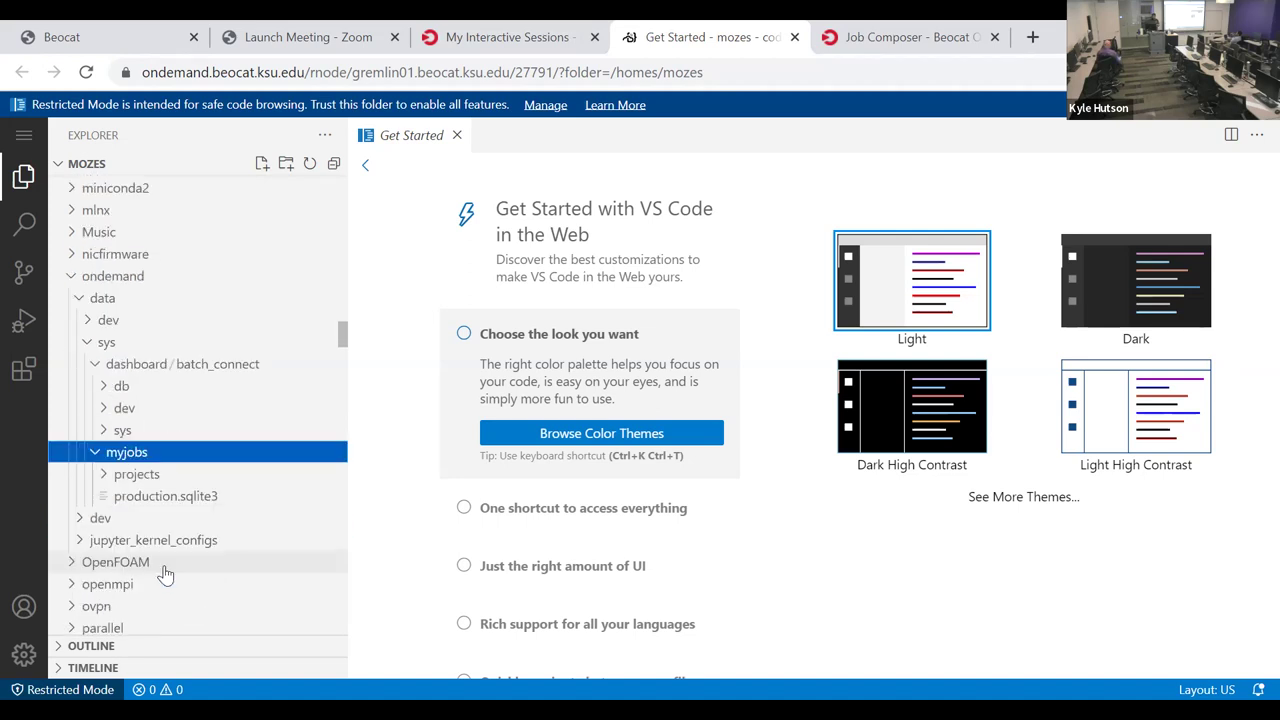
left_click(136, 474)
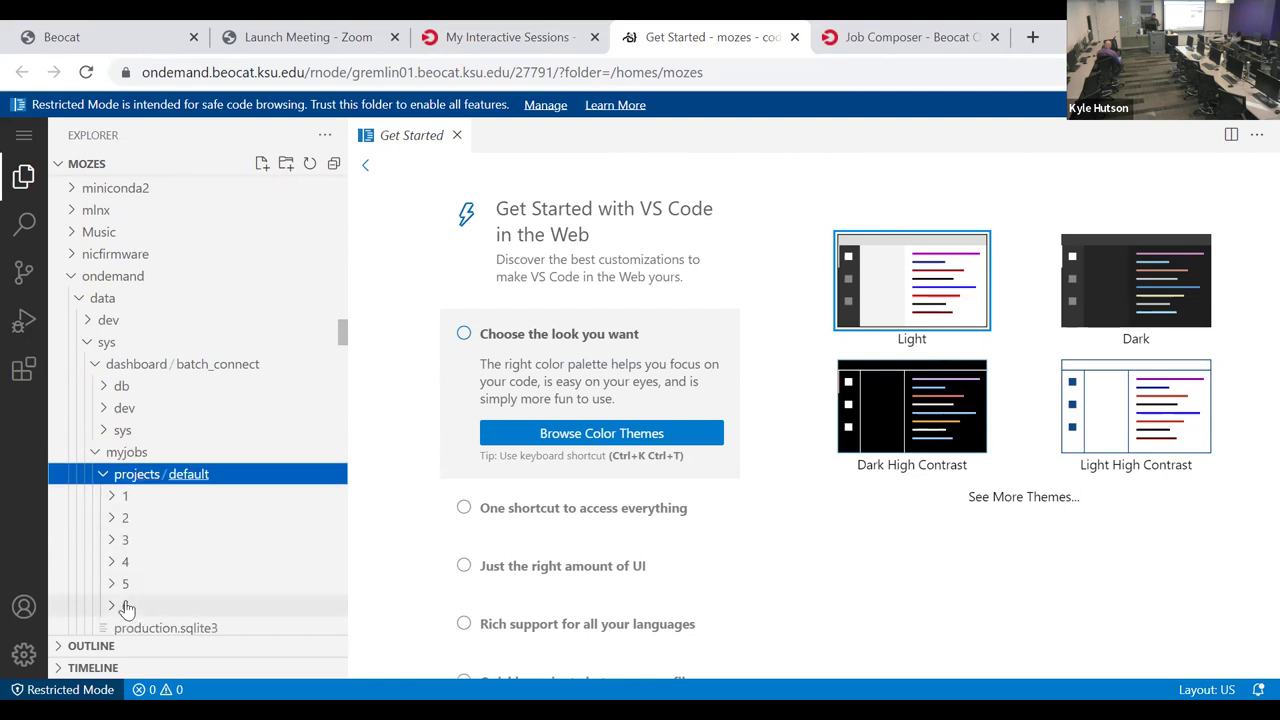
left_click(124, 606)
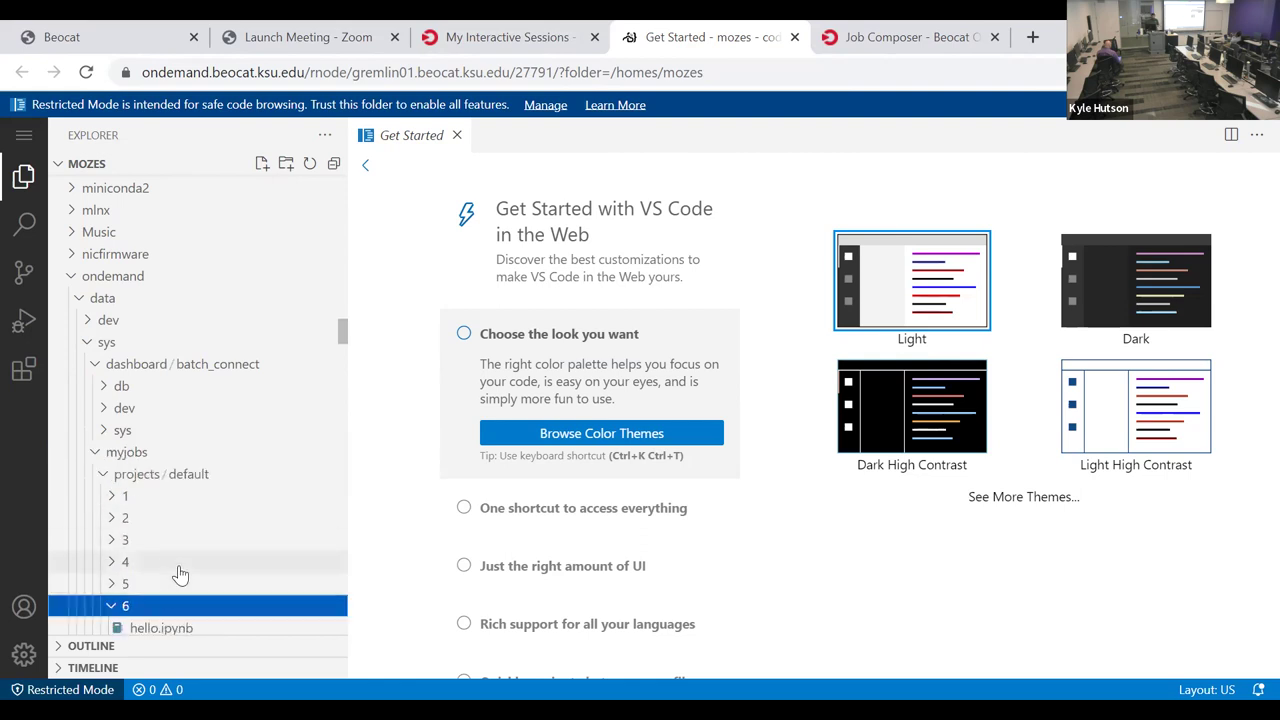
Step: Open hello.ipynb and hello.nbconvert.ipynb from job folder 6 to compare the original notebook with its executed version
scroll(177, 575, "down", 2)
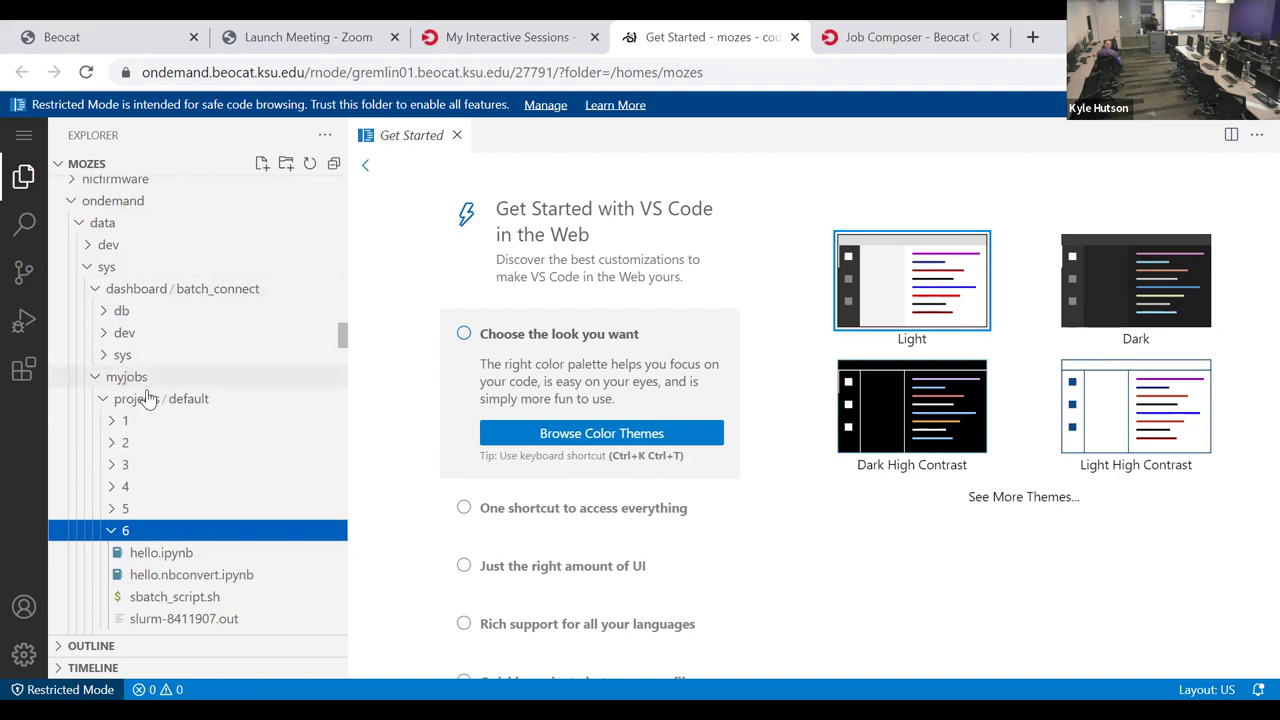
left_click(180, 556)
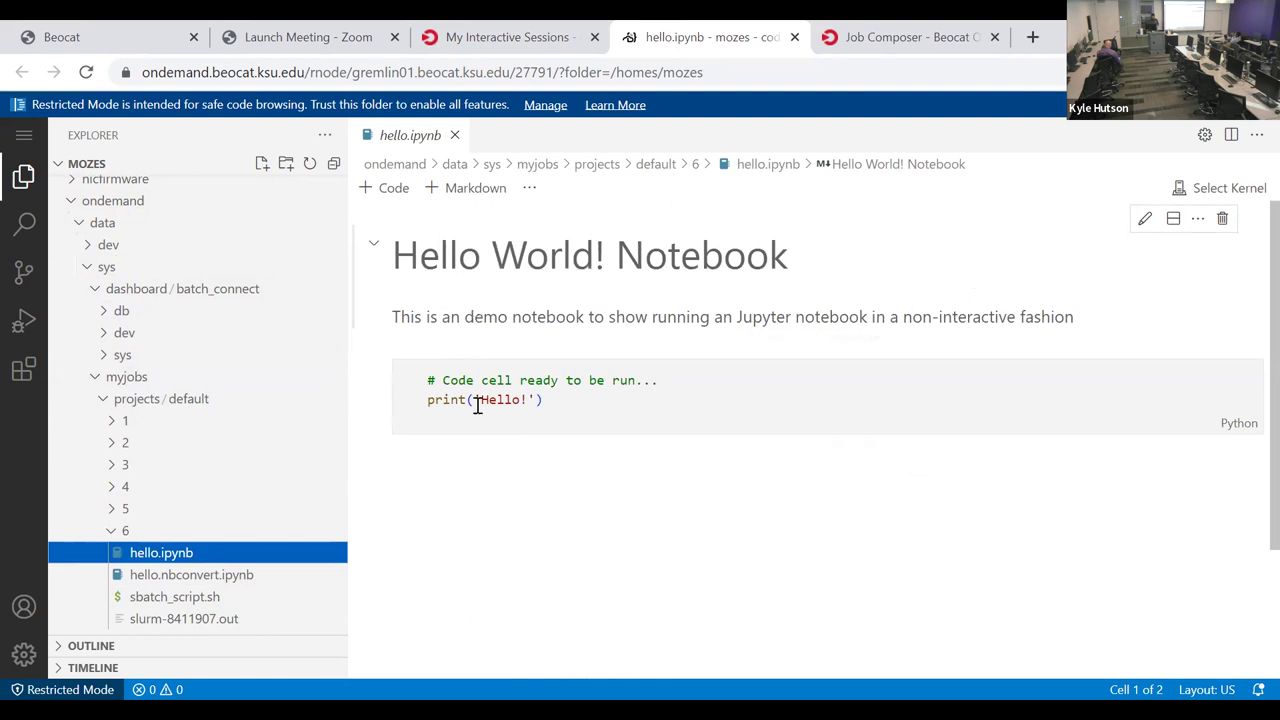
left_click(149, 579)
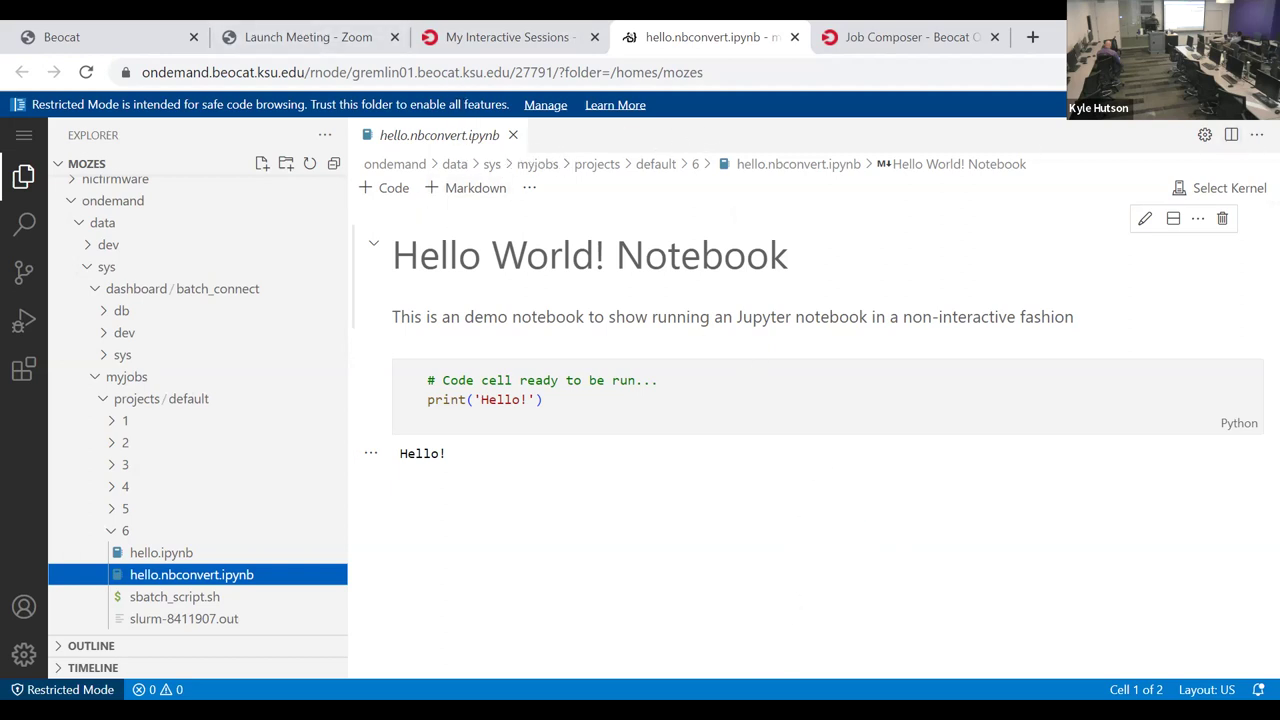
Step: Open gitlab.beocat.ksu.edu in a new browser tab
left_click(1033, 37)
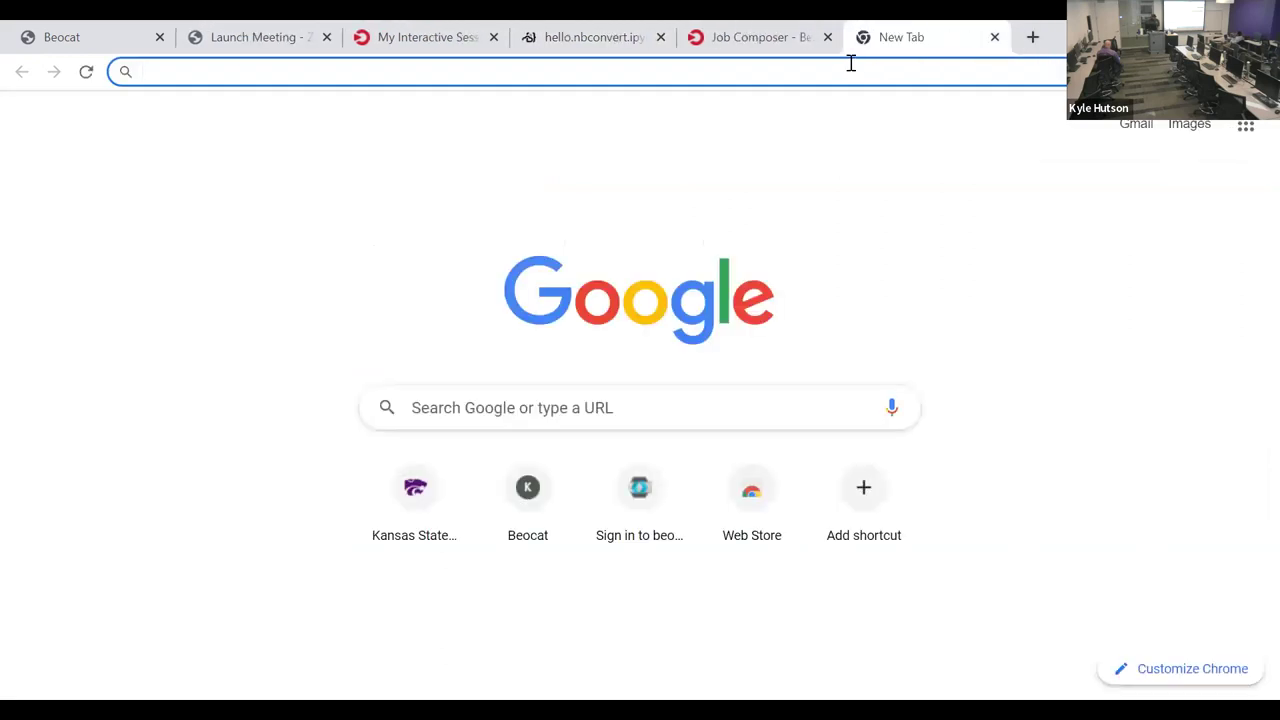
type("gitl")
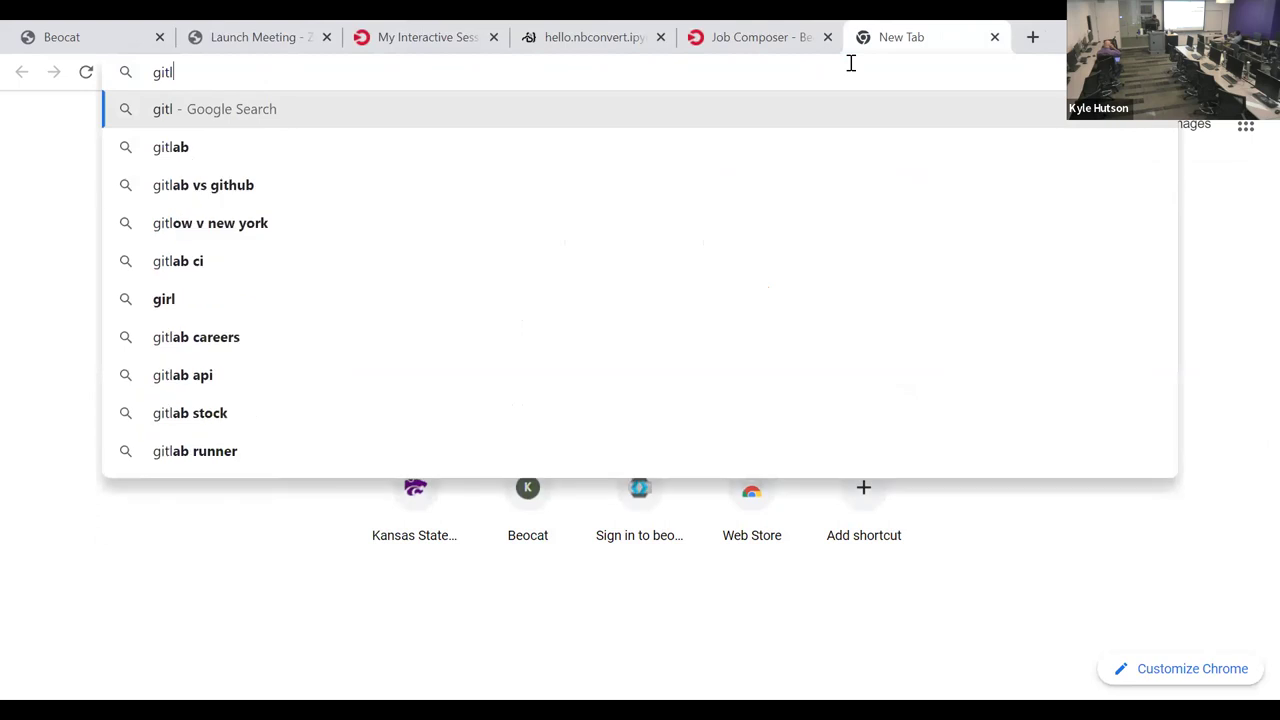
type("ab.")
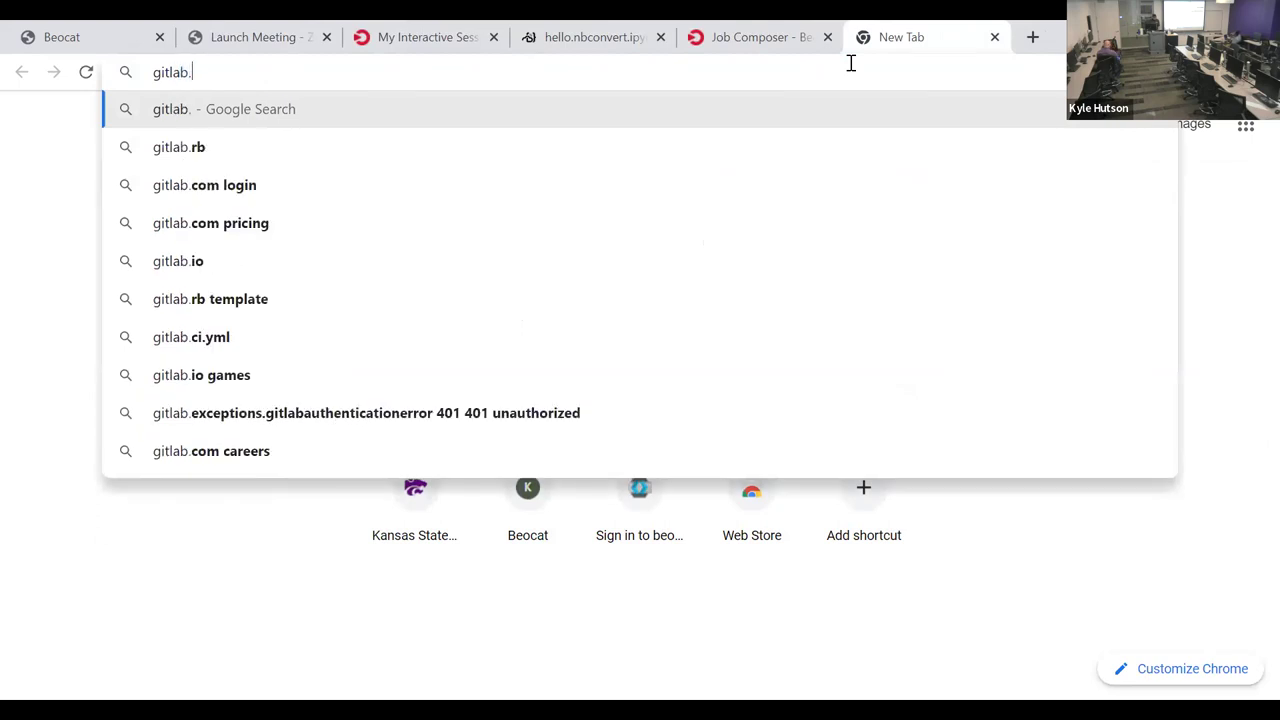
type("beocat.ksu.edy")
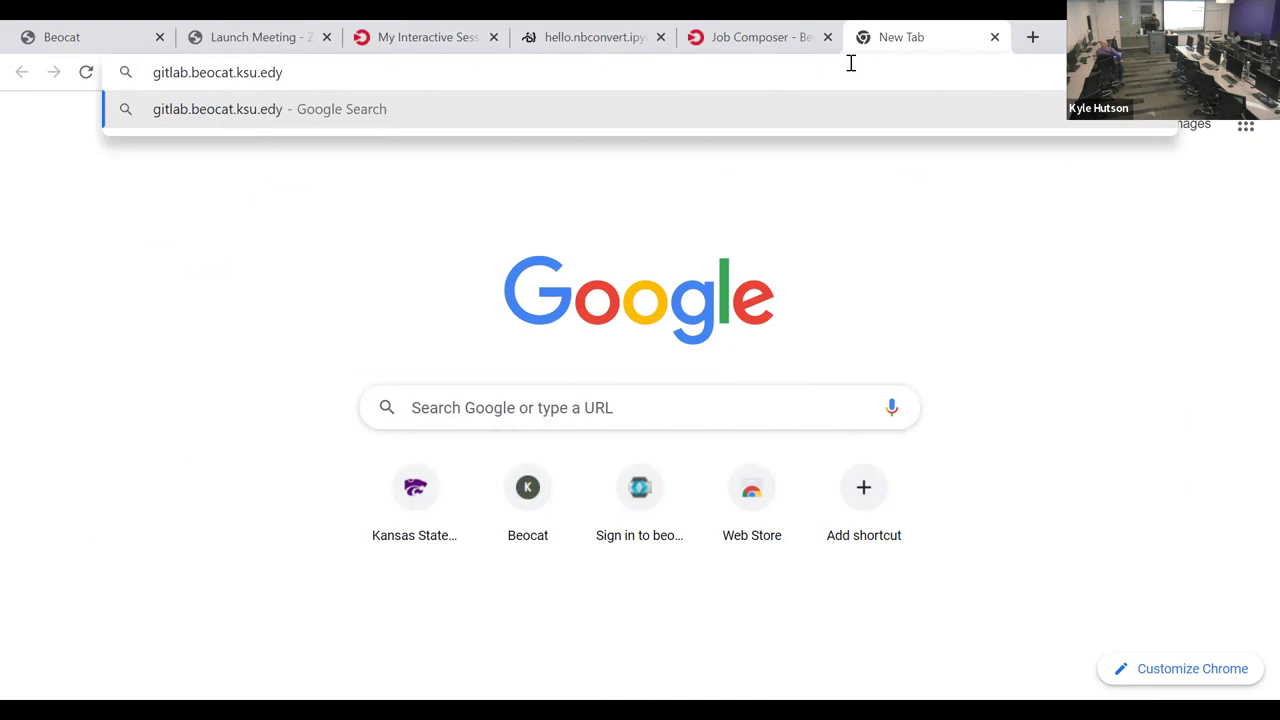
key("BackSpace")
type("u")
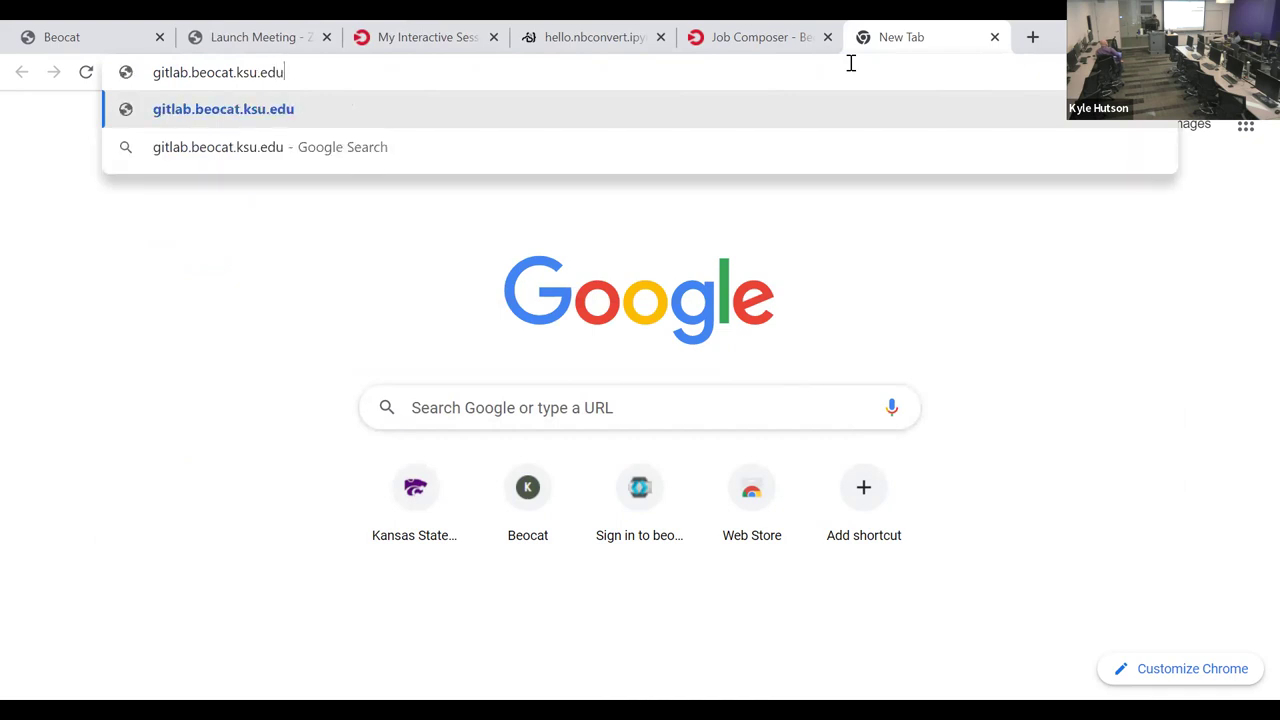
key("Return")
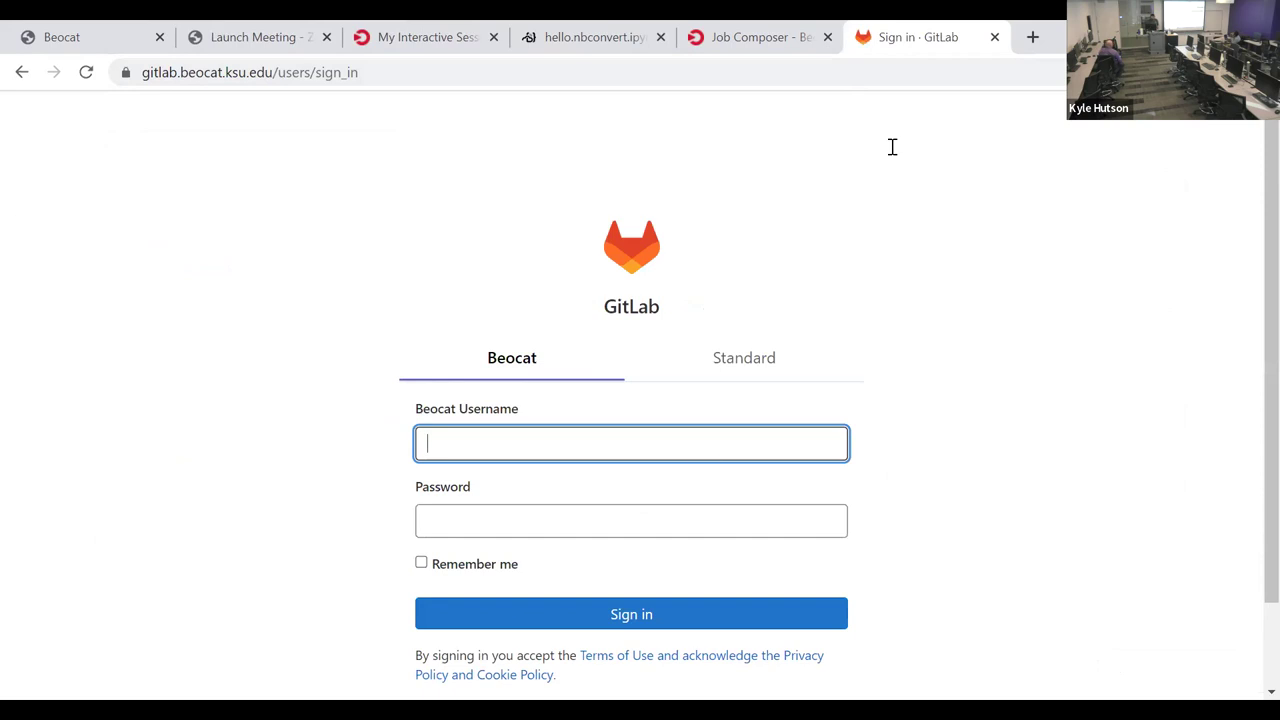
Step: Explore GitLab's public projects without signing in, take a look at the kstat project and return to the project list
scroll(600, 370, "down", 1)
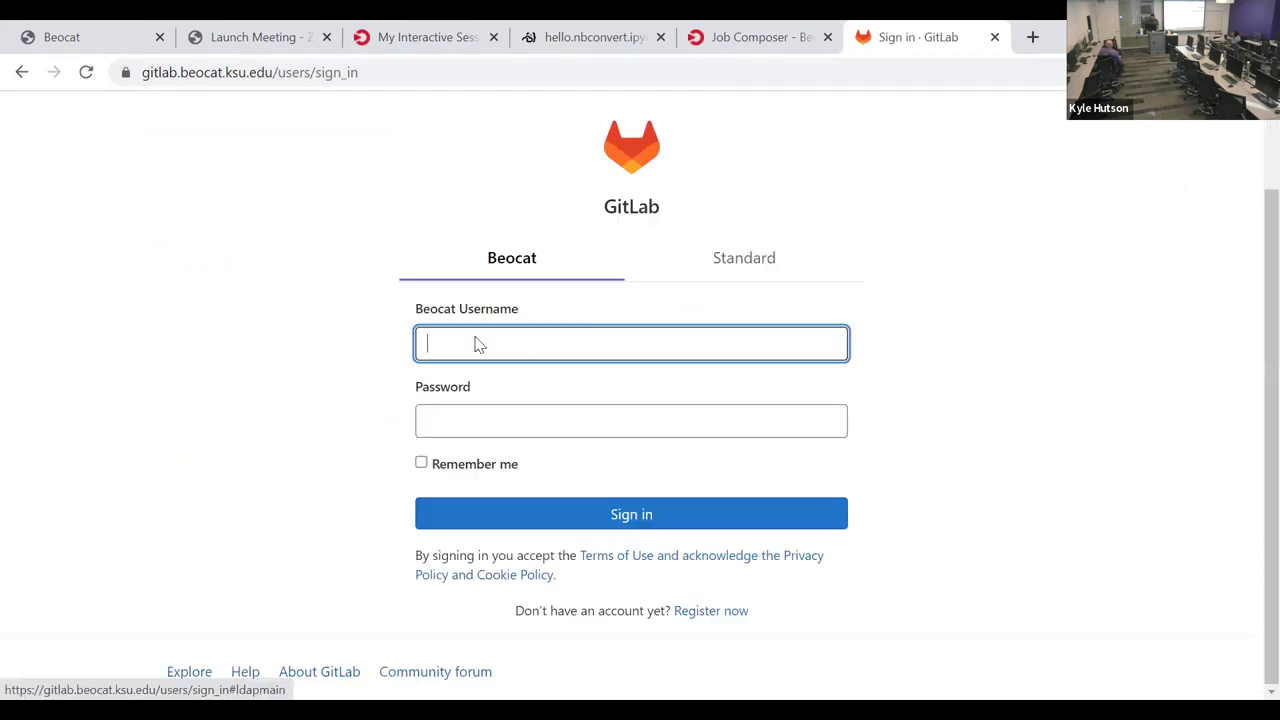
left_click(181, 676)
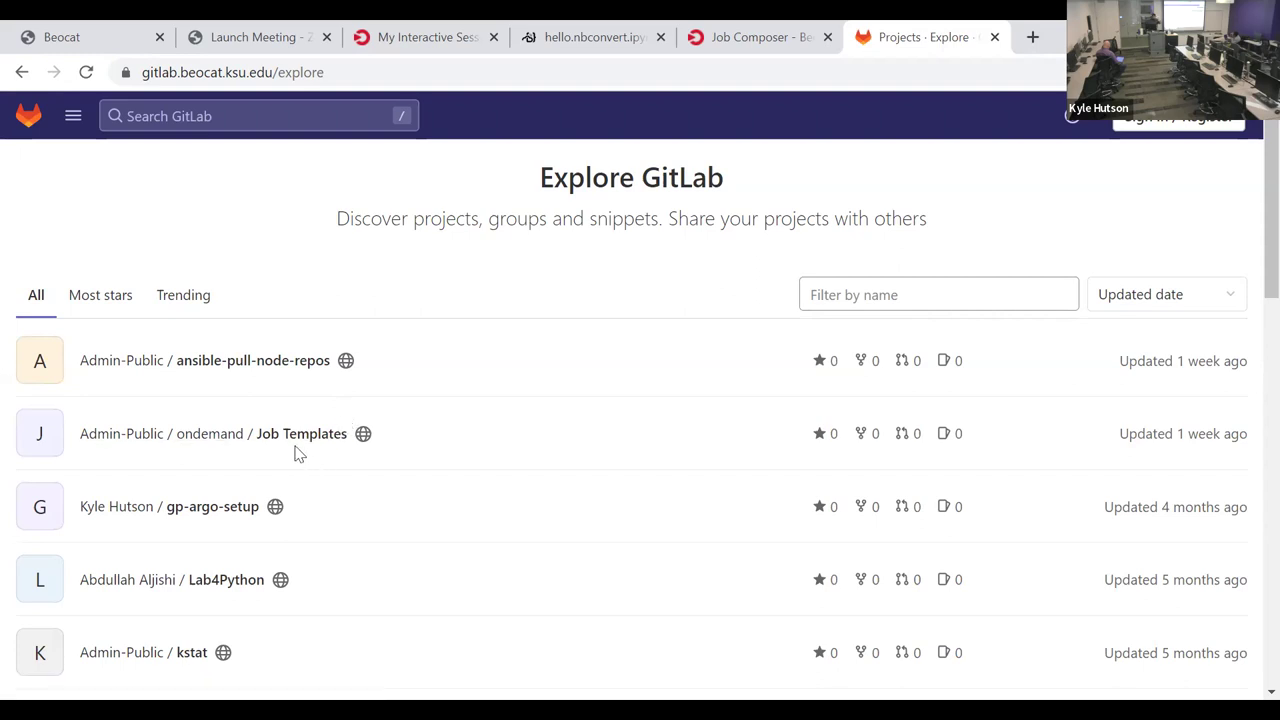
scroll(298, 452, "down", 4)
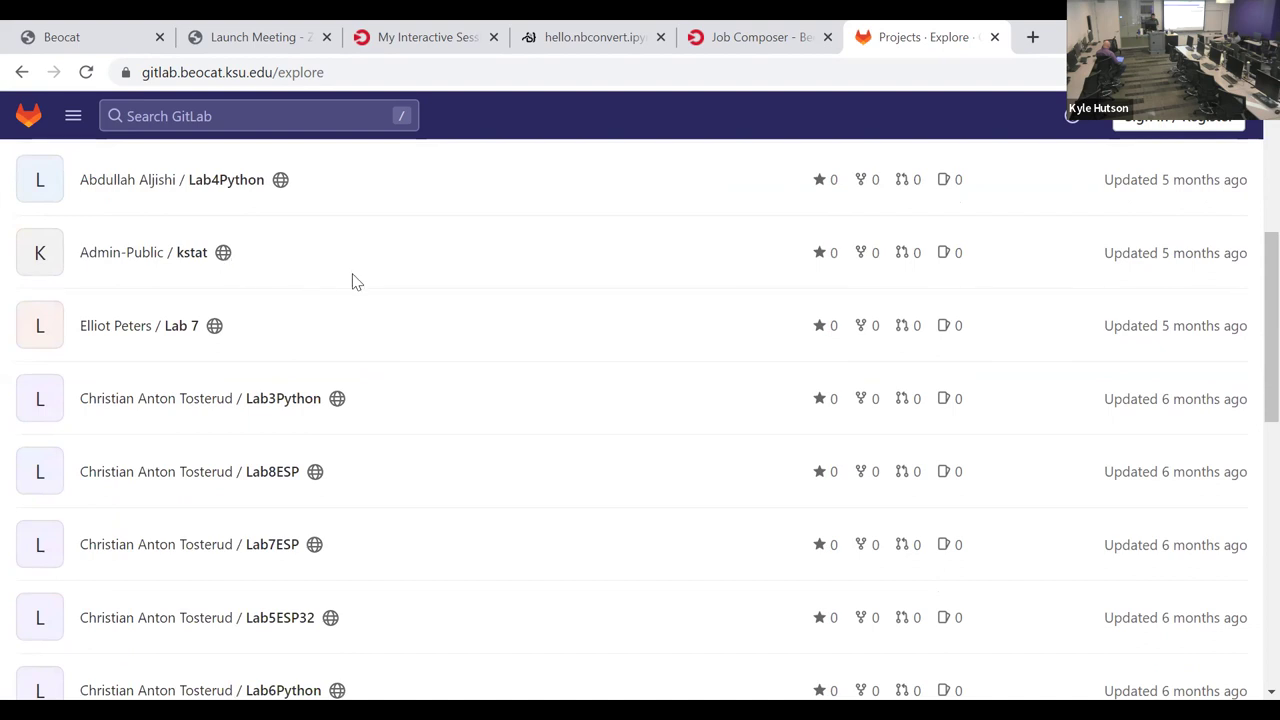
scroll(329, 277, "up", 1)
left_click(172, 360)
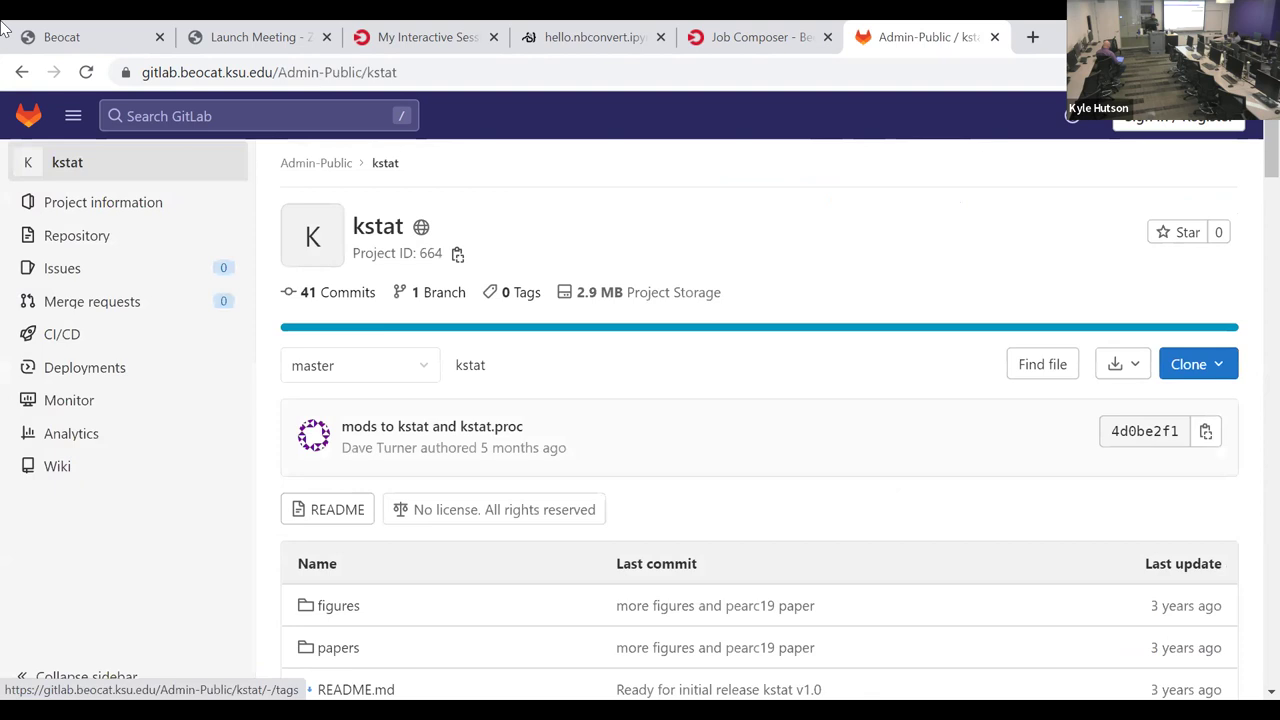
left_click(22, 72)
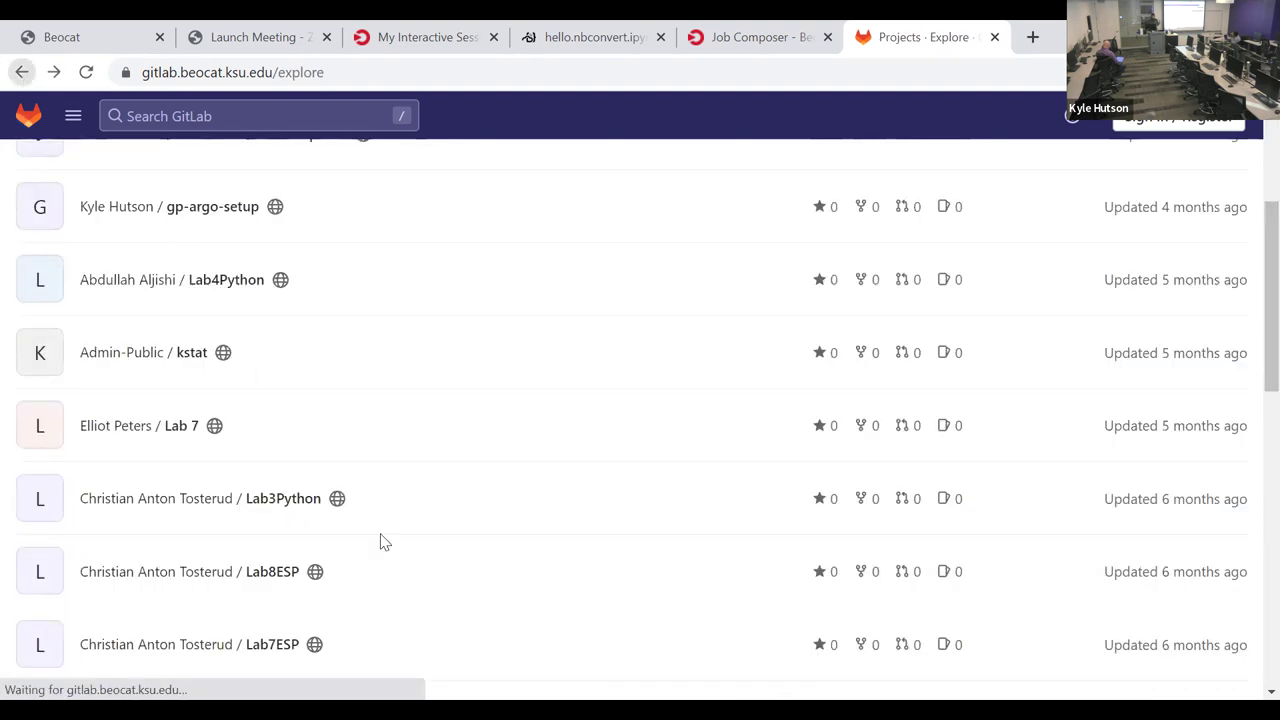
Step: Open the Job Templates project and read through sbatch_script.sh in its Jupyter_Notebook folder
left_click(278, 435)
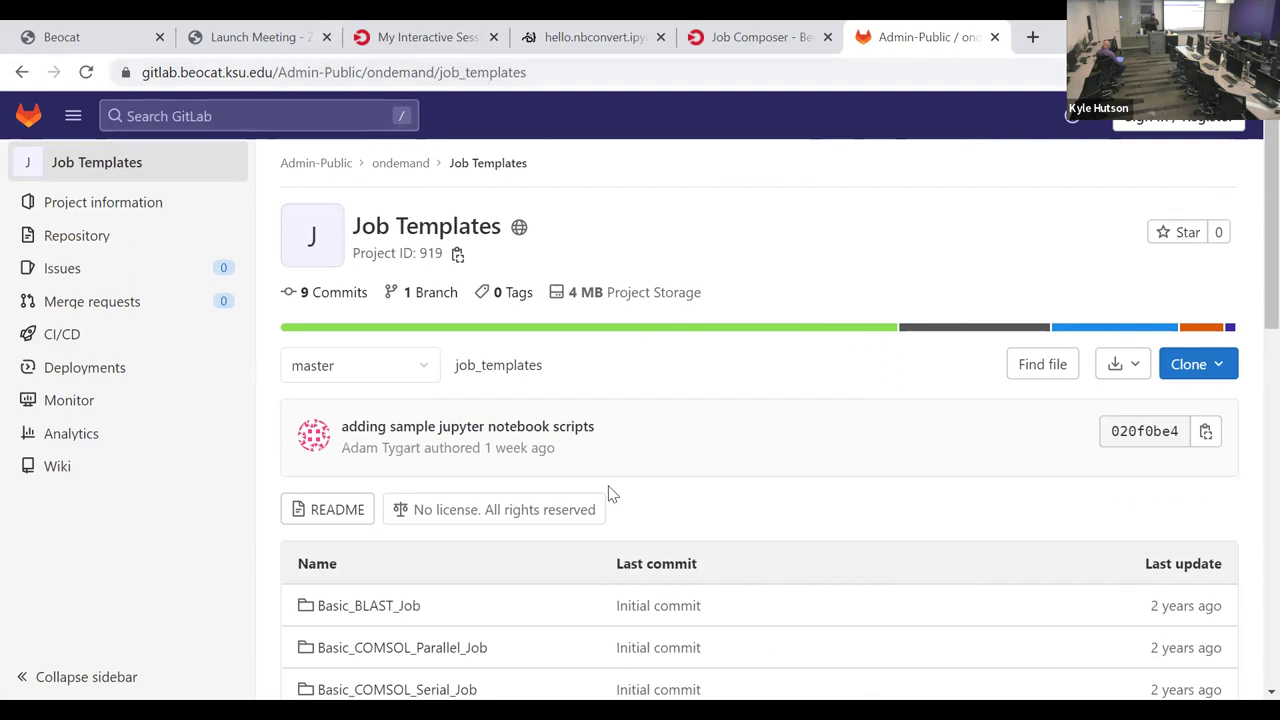
scroll(608, 491, "down", 7)
left_click(390, 494)
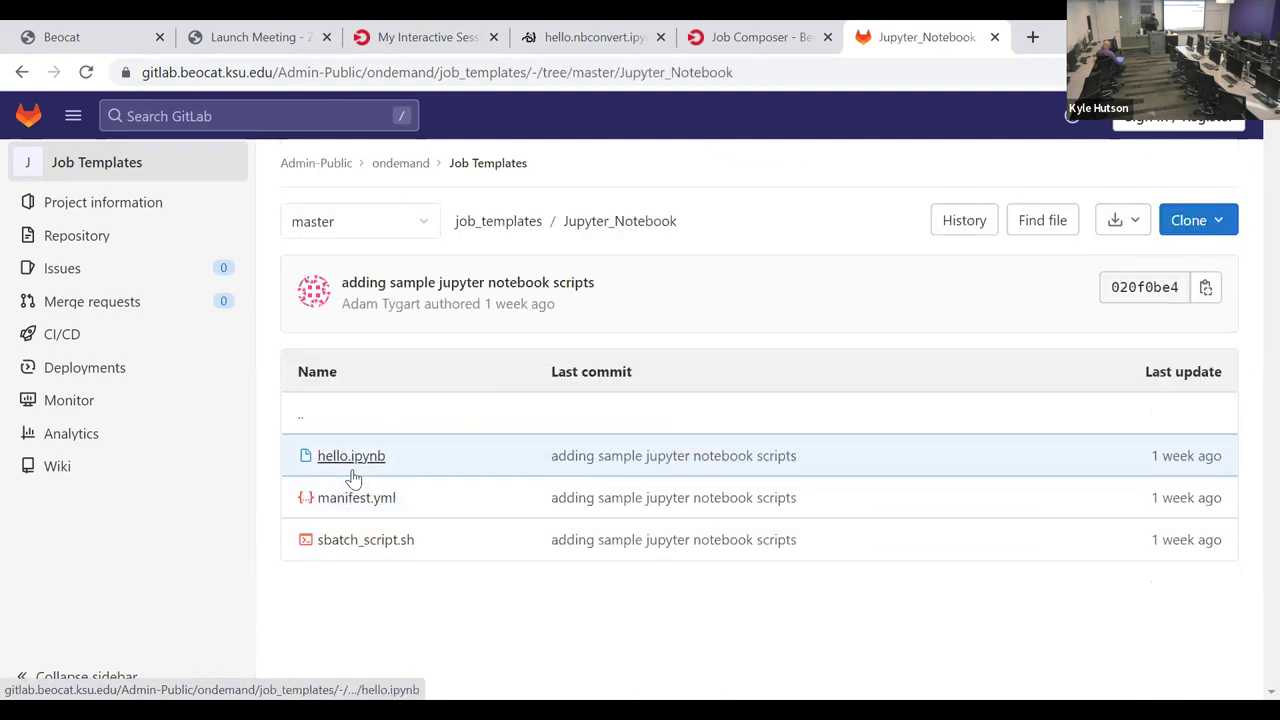
left_click(365, 539)
scroll(560, 535, "down", 11)
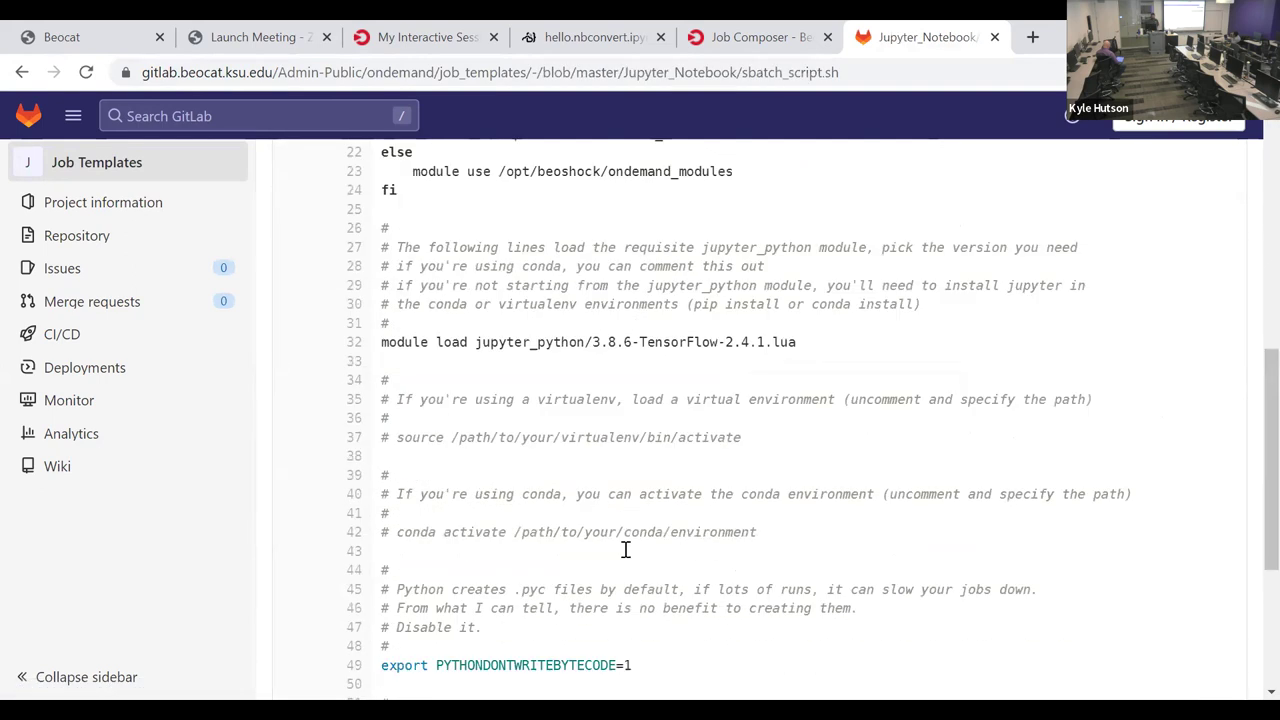
scroll(632, 550, "up", 8)
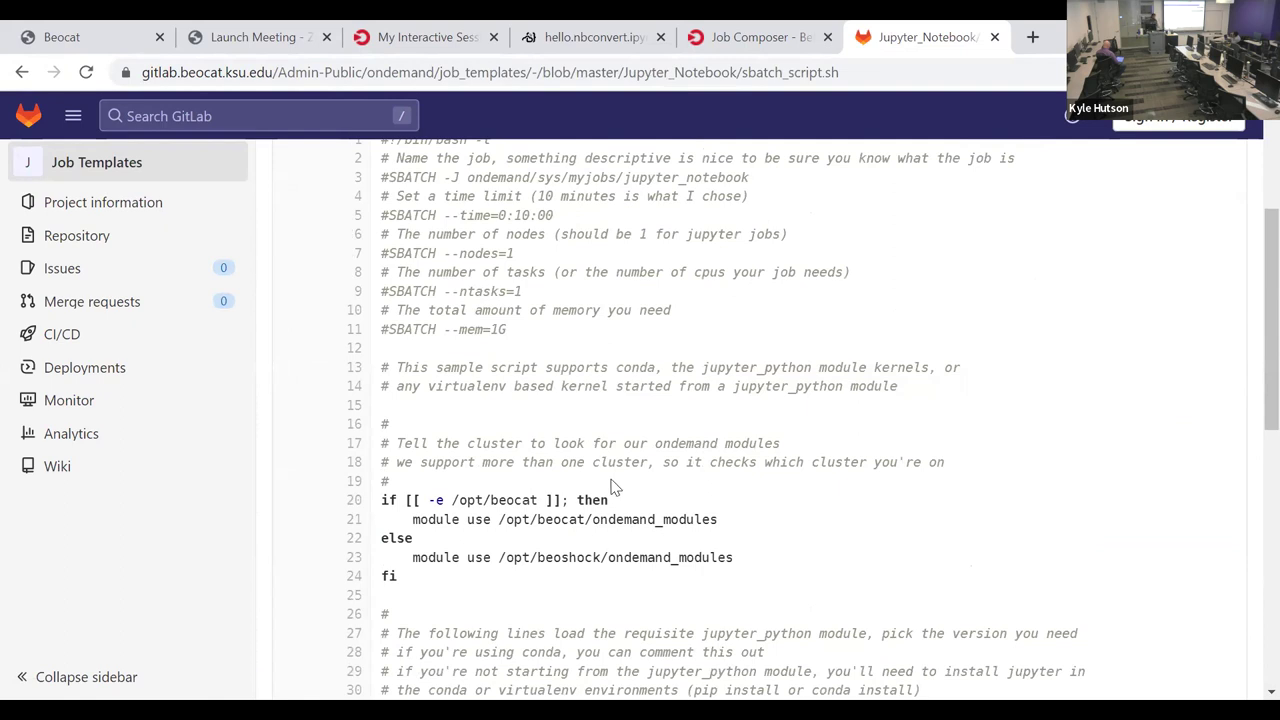
scroll(737, 463, "up", 3)
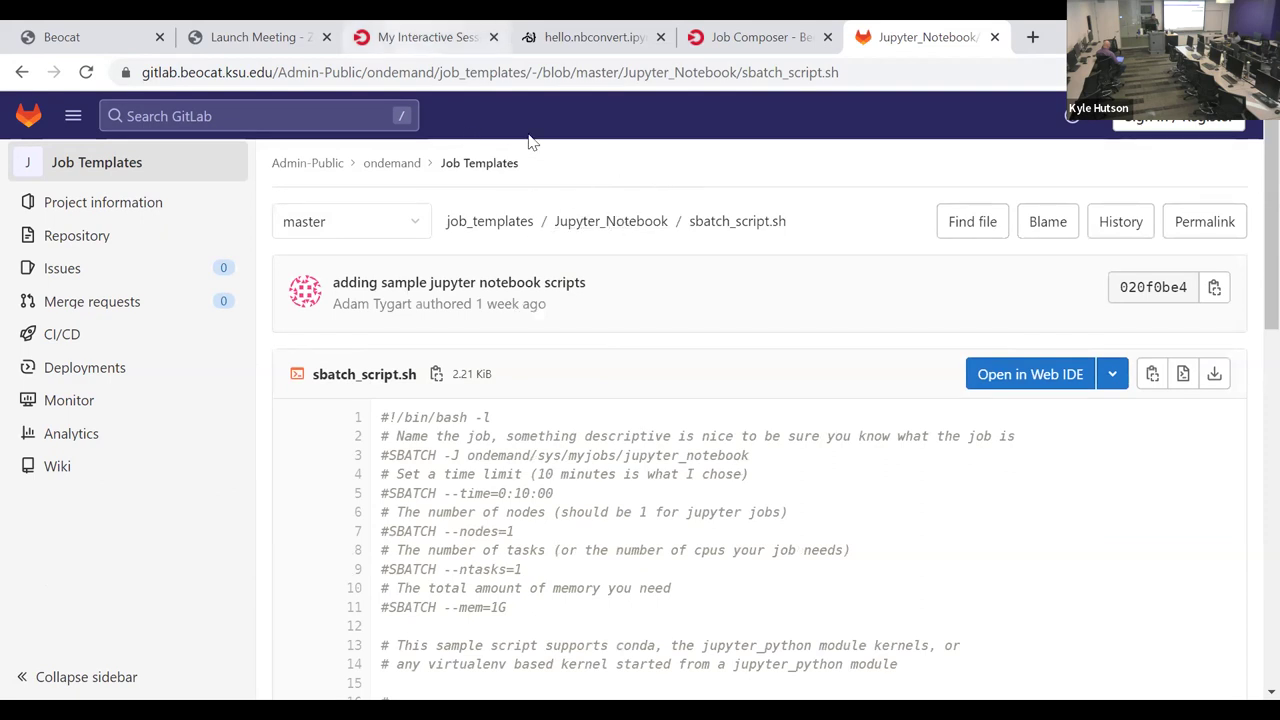
Step: Return to the Job Composer and examine the script location and folder contents of the beocat intro test job
key("ctrl+3")
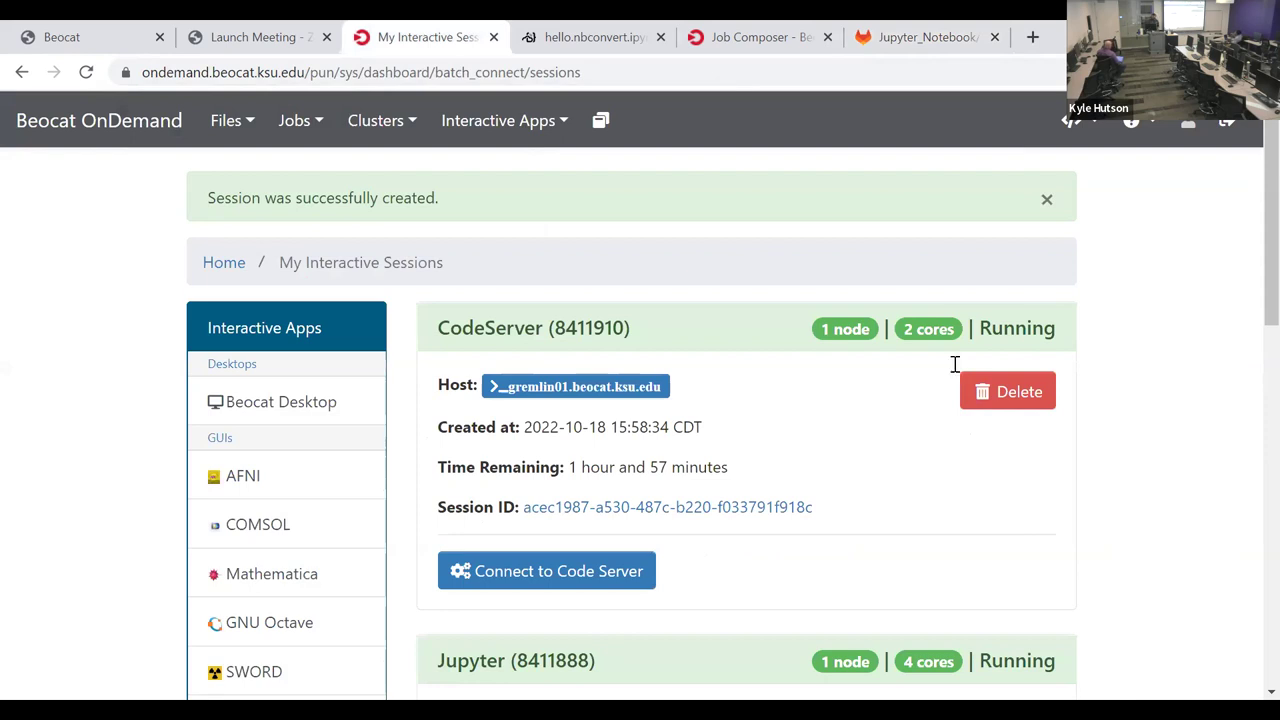
left_click(640, 45)
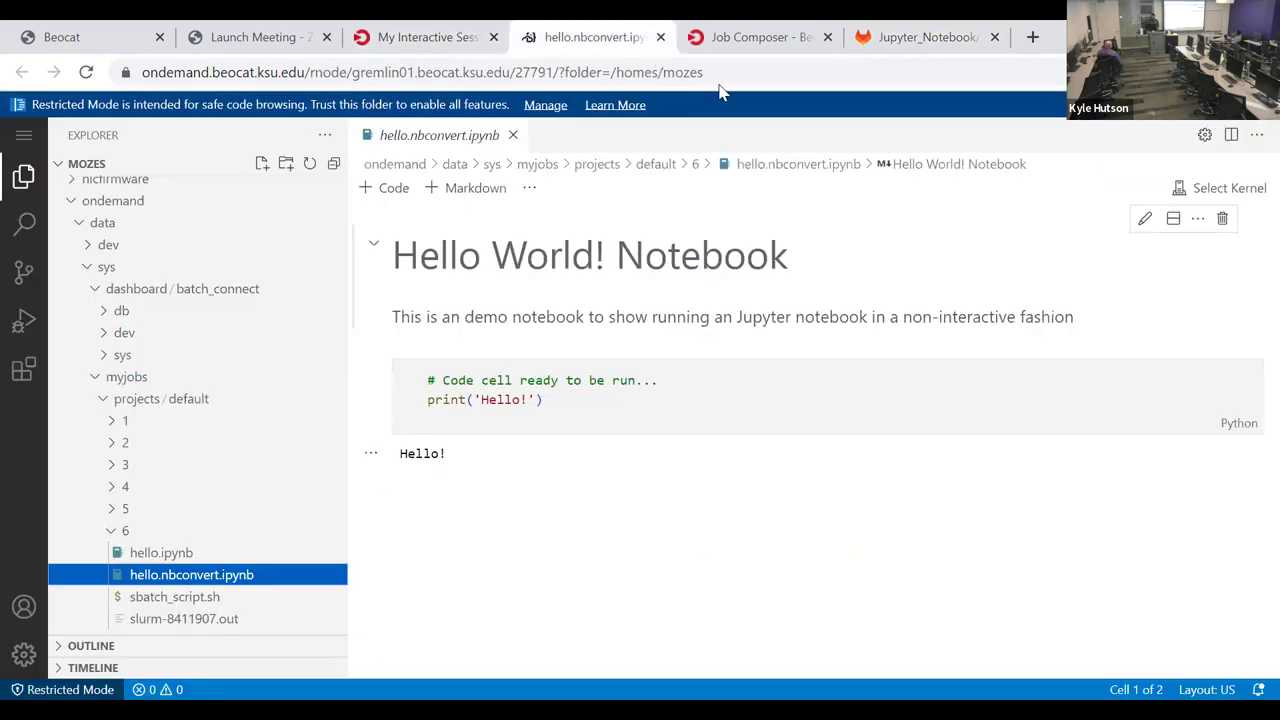
left_click(760, 40)
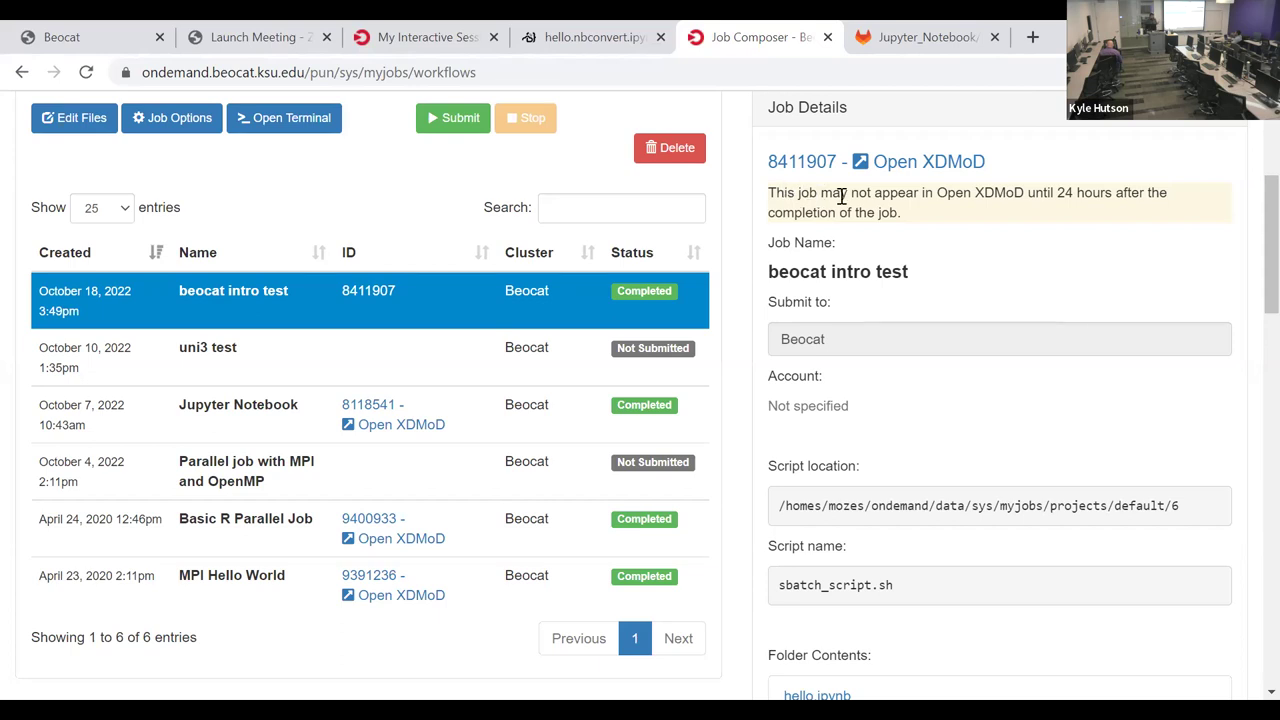
scroll(976, 519, "down", 2)
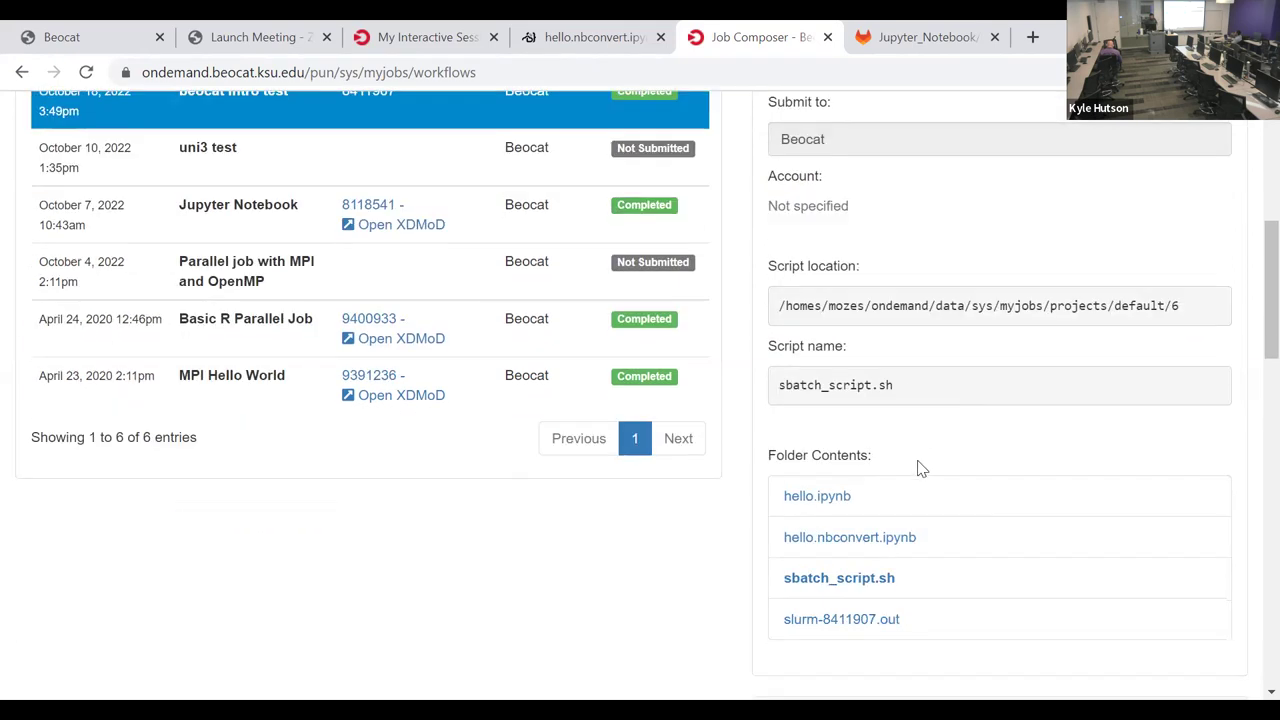
scroll(916, 415, "down", 2)
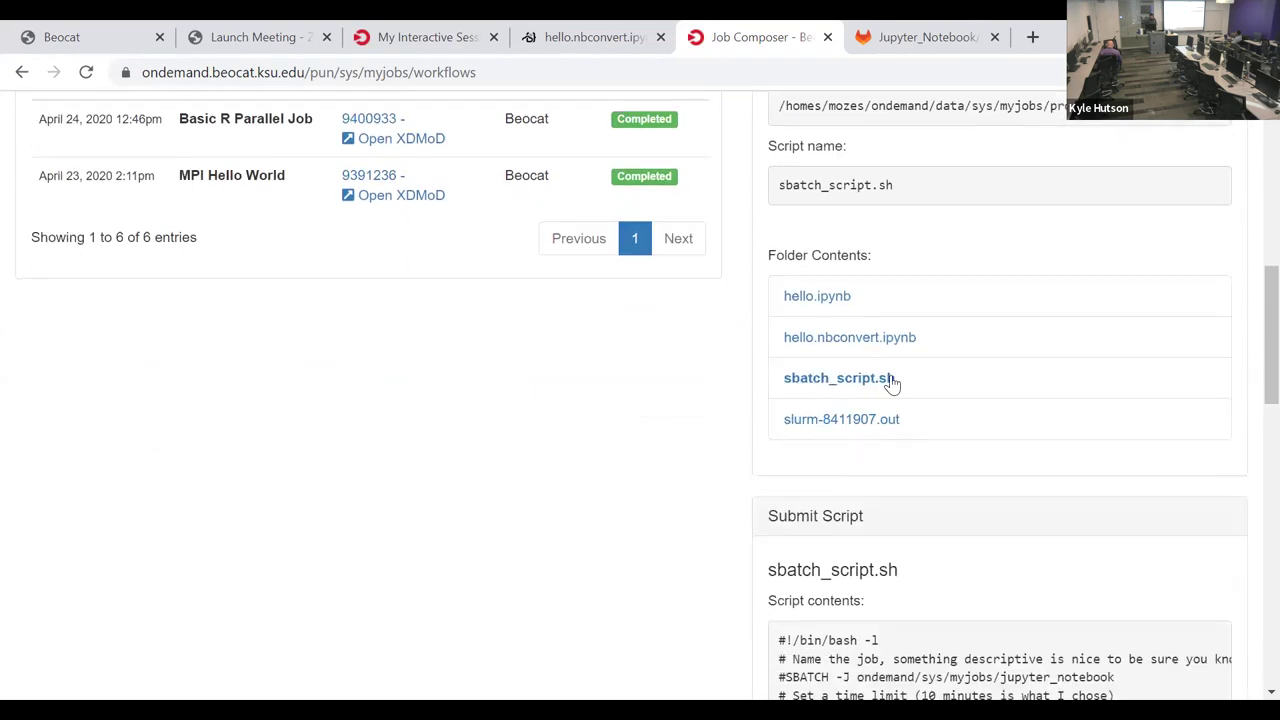
Step: Read through the submit script contents of the beocat intro test job
scroll(909, 489, "down", 5)
scroll(910, 490, "down", 5)
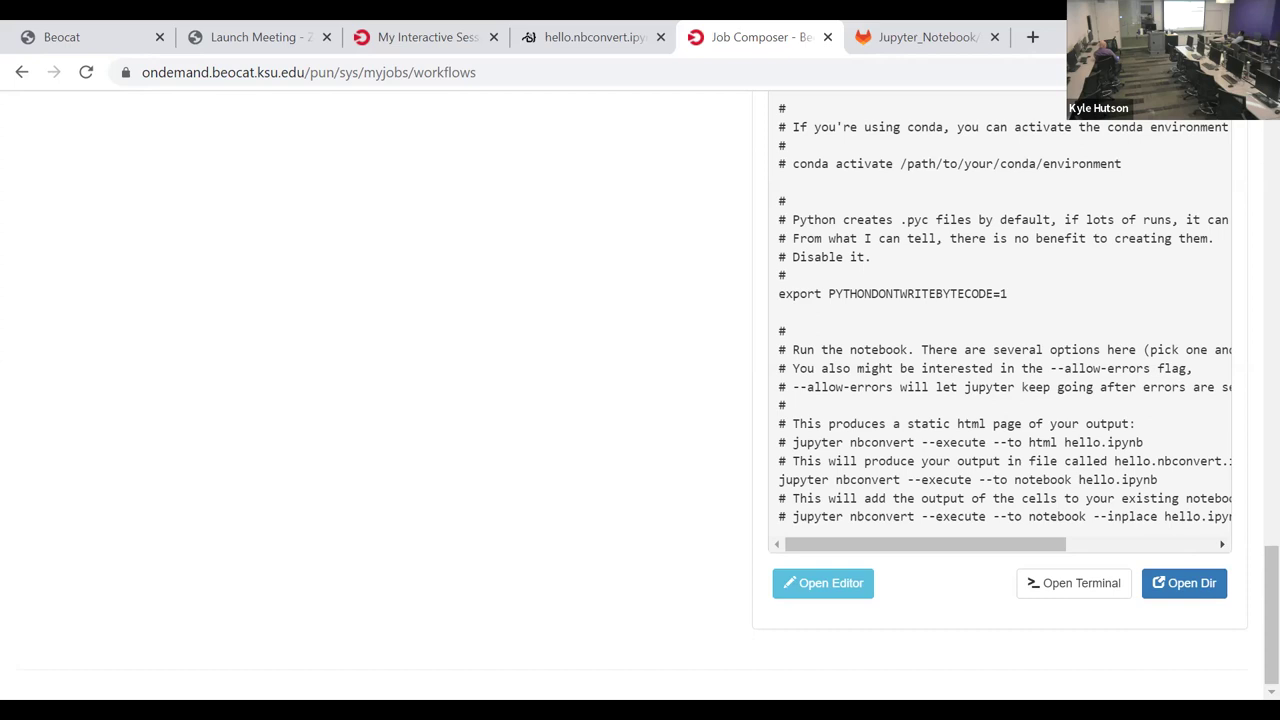
scroll(407, 322, "up", 15)
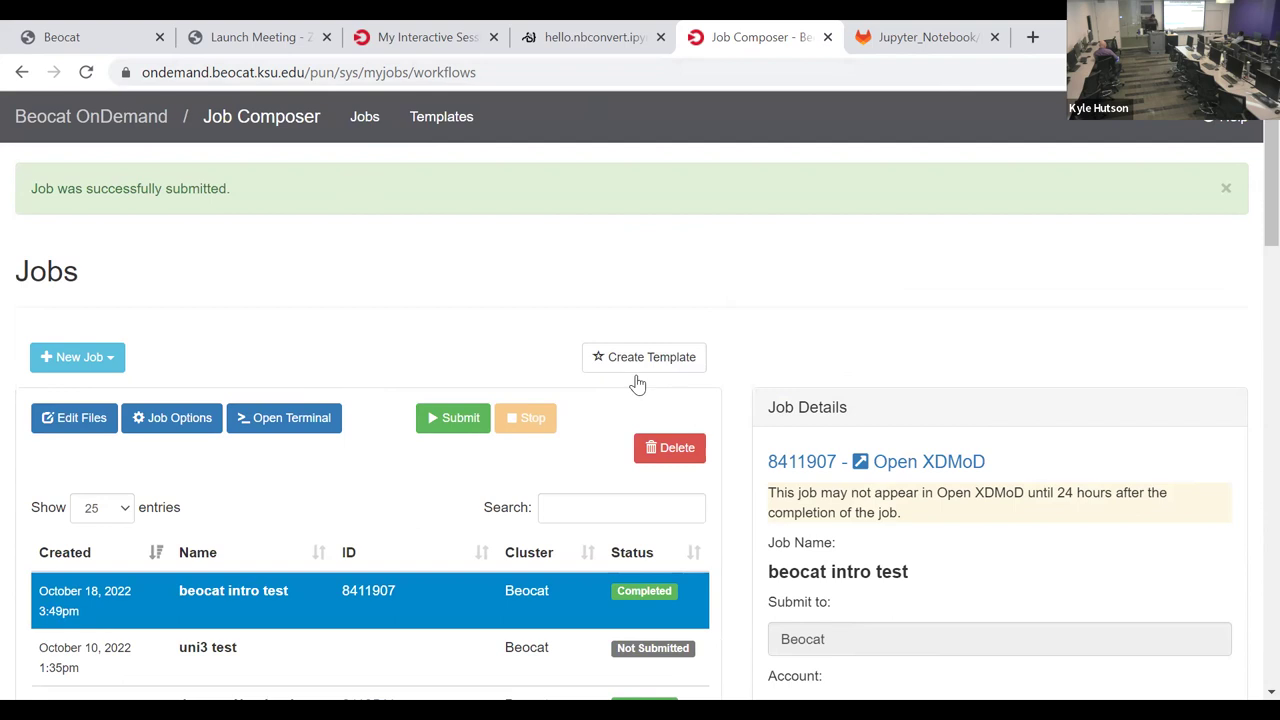
Step: Open the Jupyter interactive app's launch form from the interactive sessions page and review its hours, cores, memory and job type settings
left_click(585, 40)
left_click(448, 40)
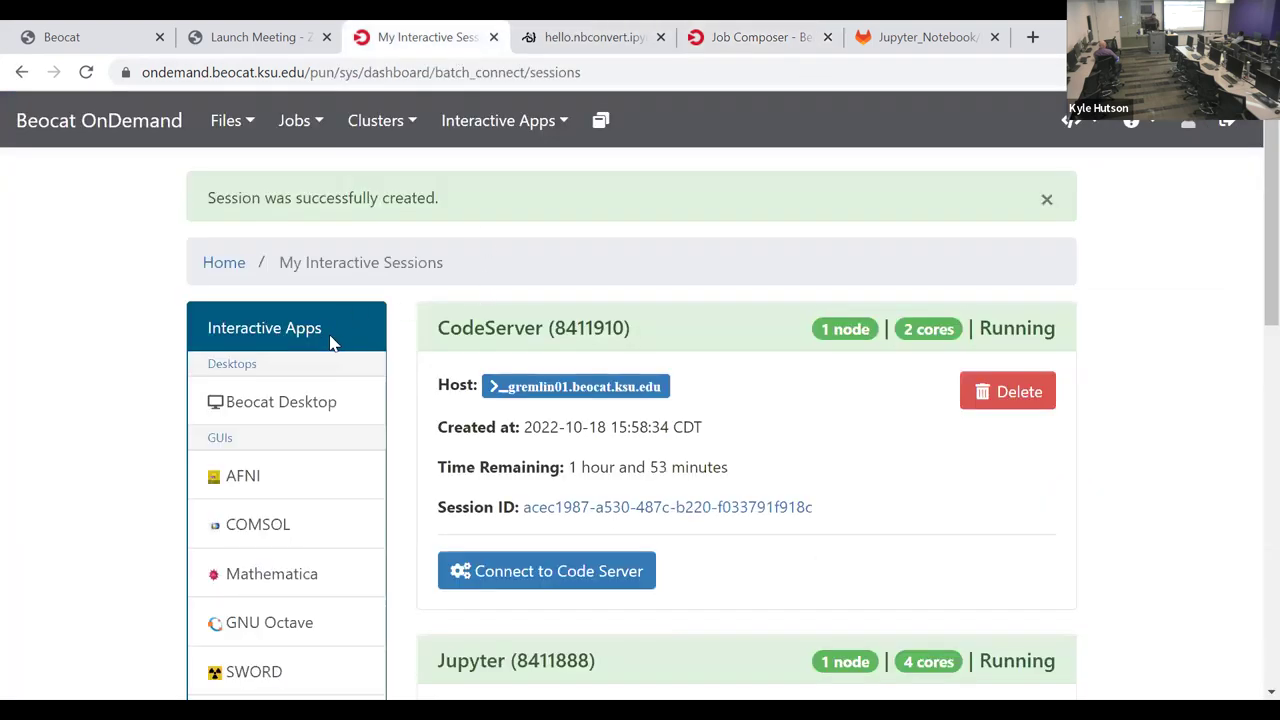
left_click(484, 132)
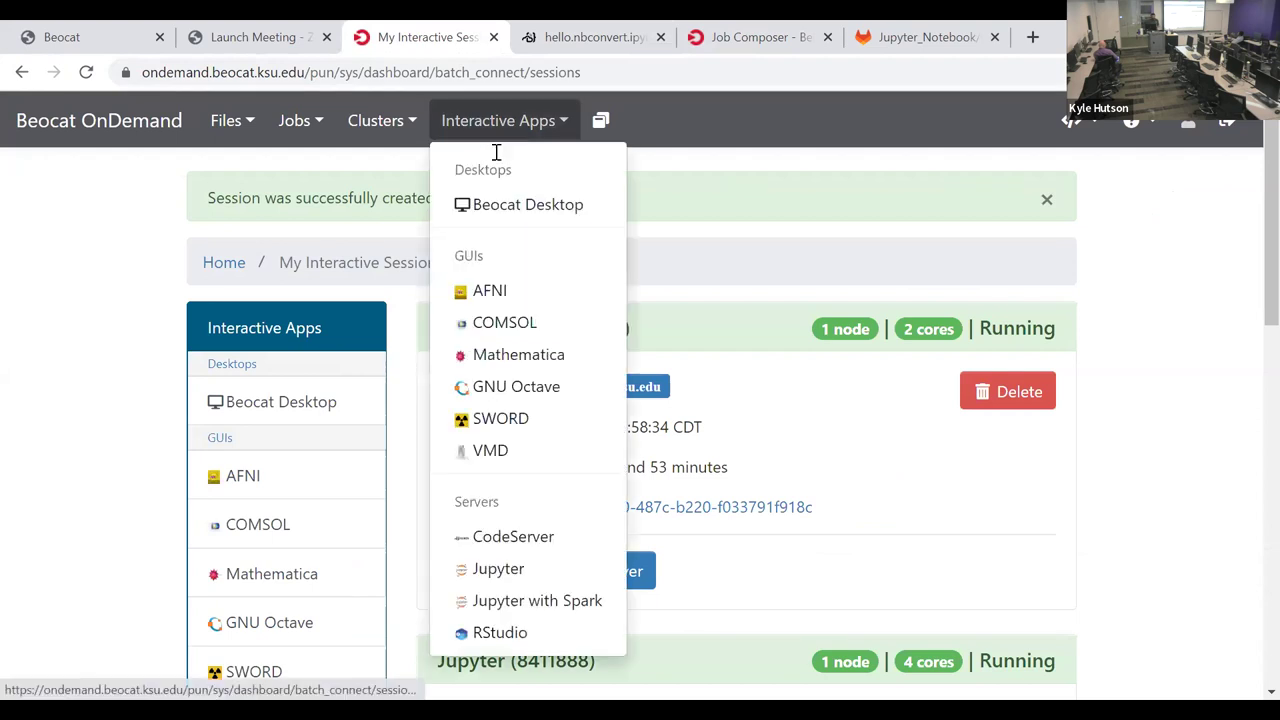
left_click(510, 574)
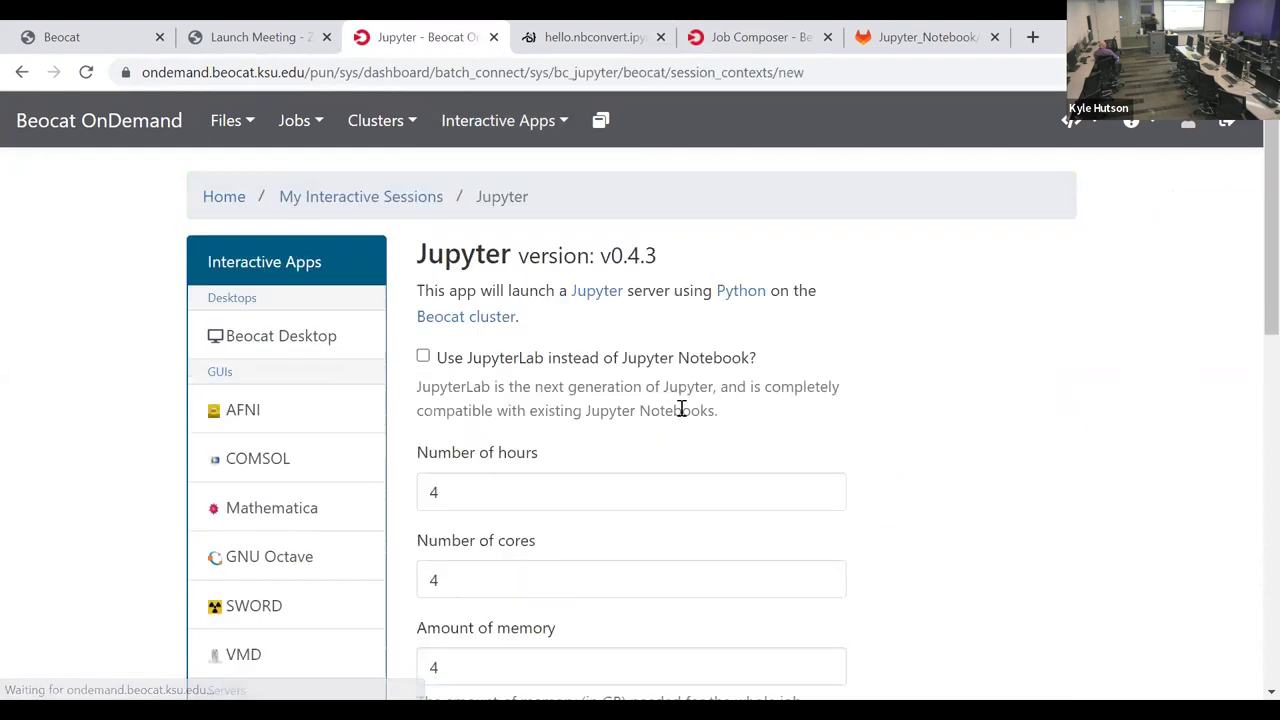
scroll(680, 408, "down", 2)
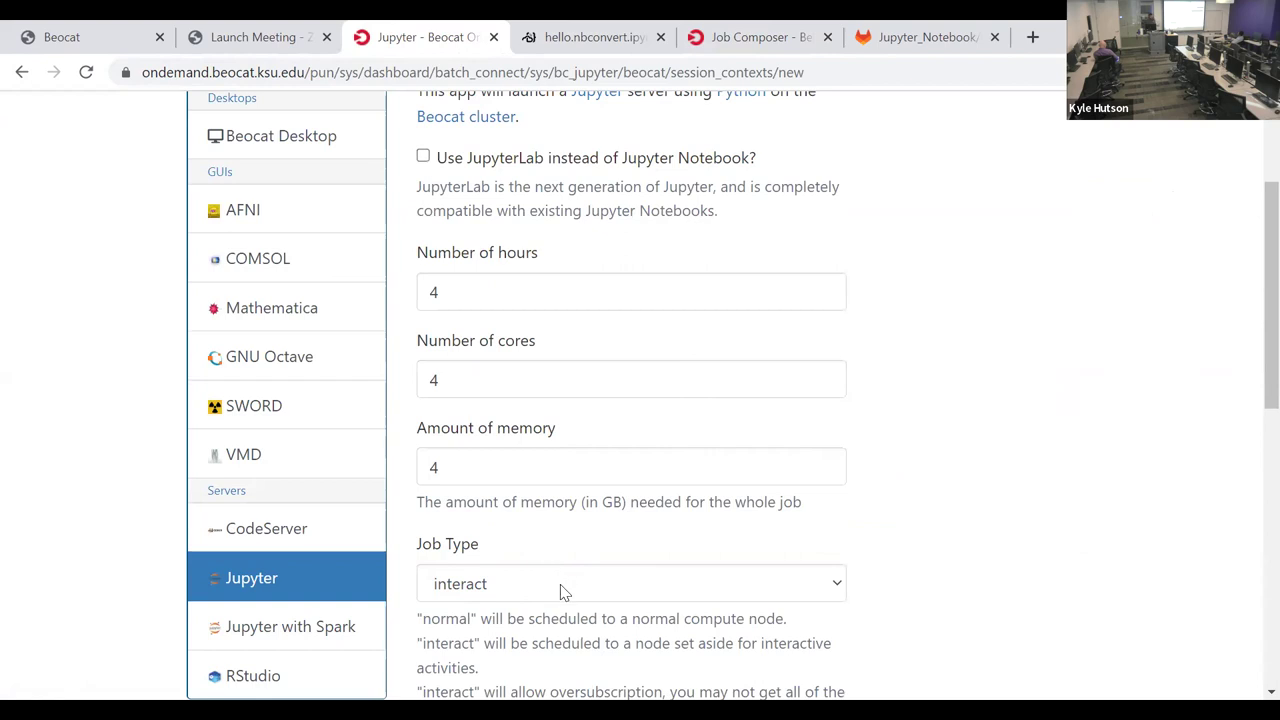
scroll(560, 585, "down", 2)
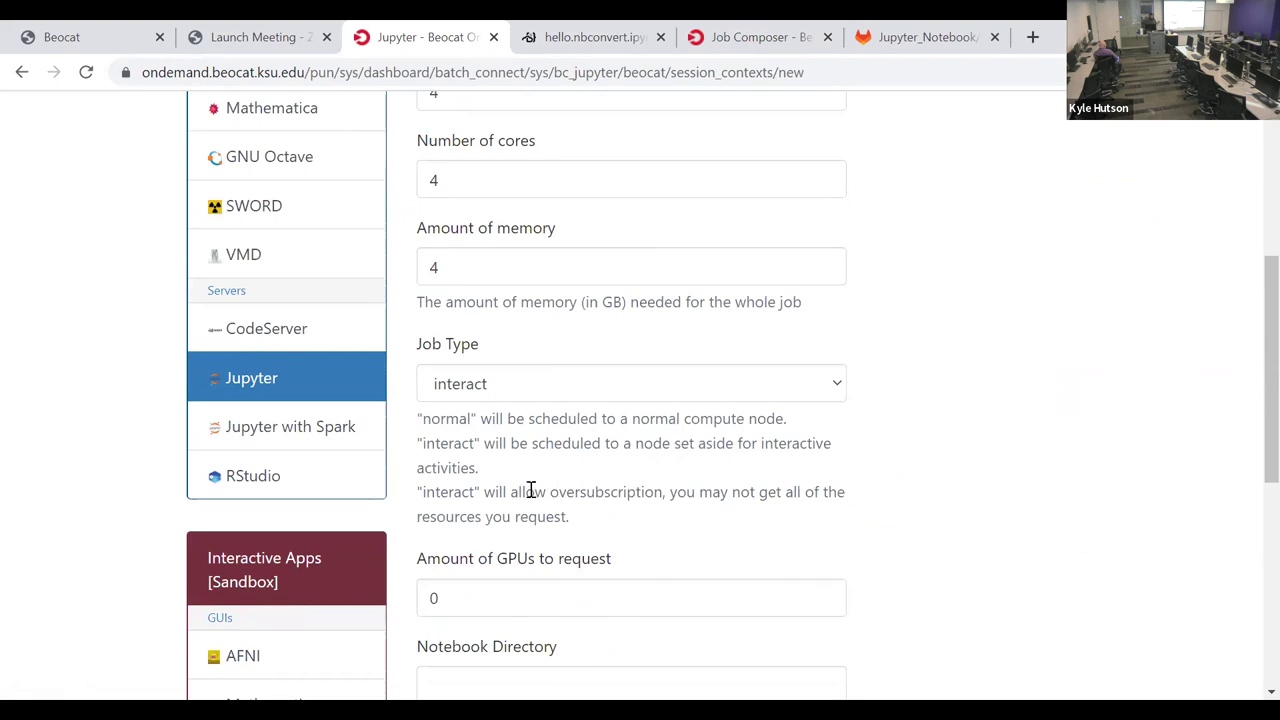
Step: Highlight the oversubscription note for the interact job type and inspect the available job types, keeping the current choice
left_click_drag(558, 492, 637, 498)
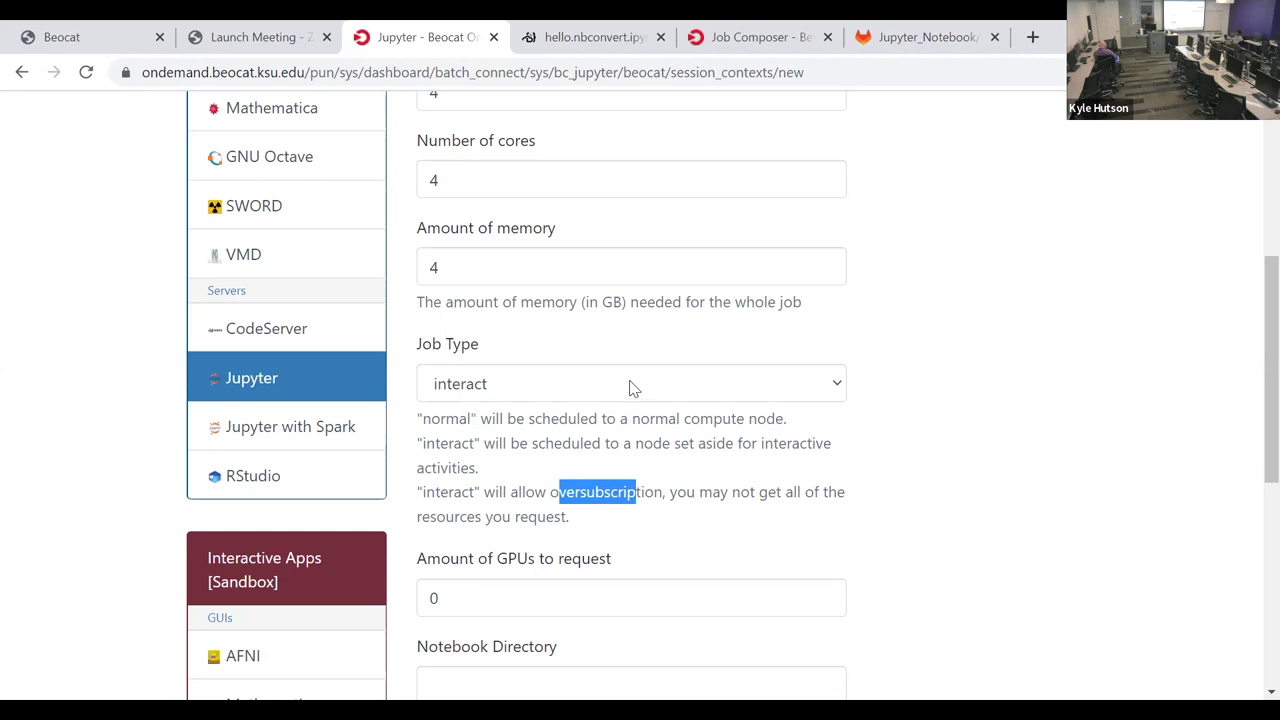
left_click(631, 388)
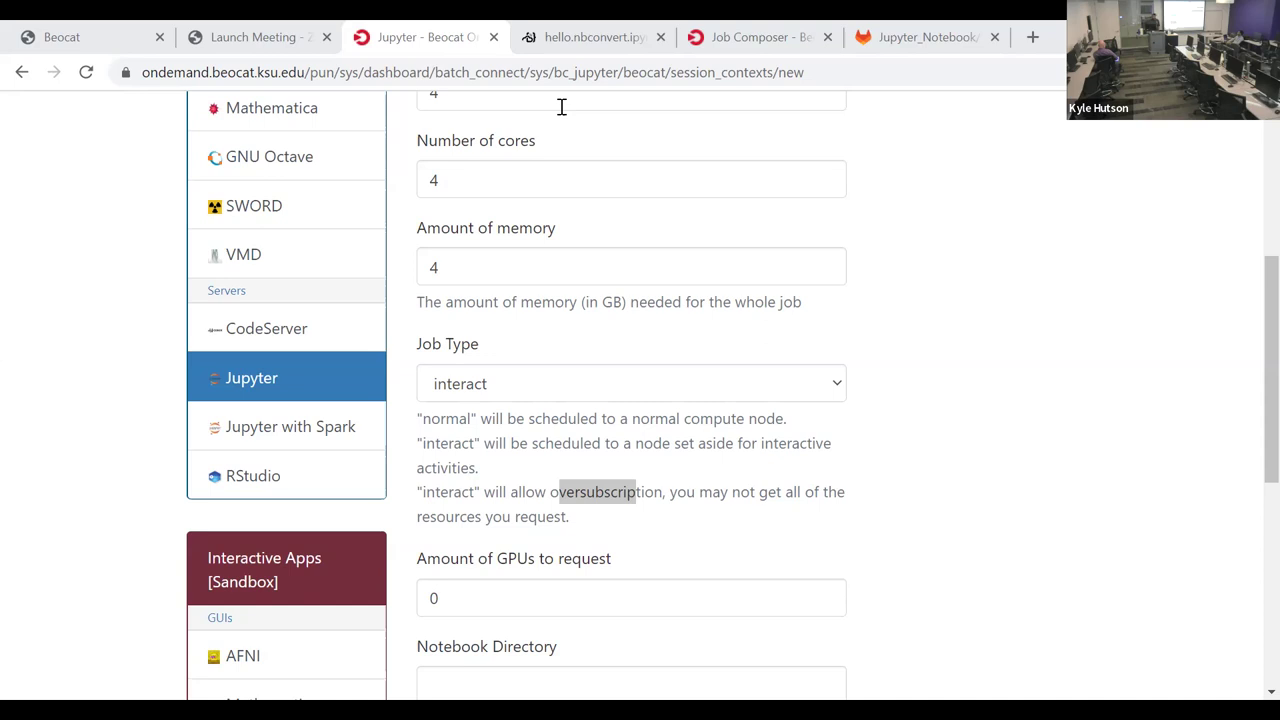
left_click(968, 527)
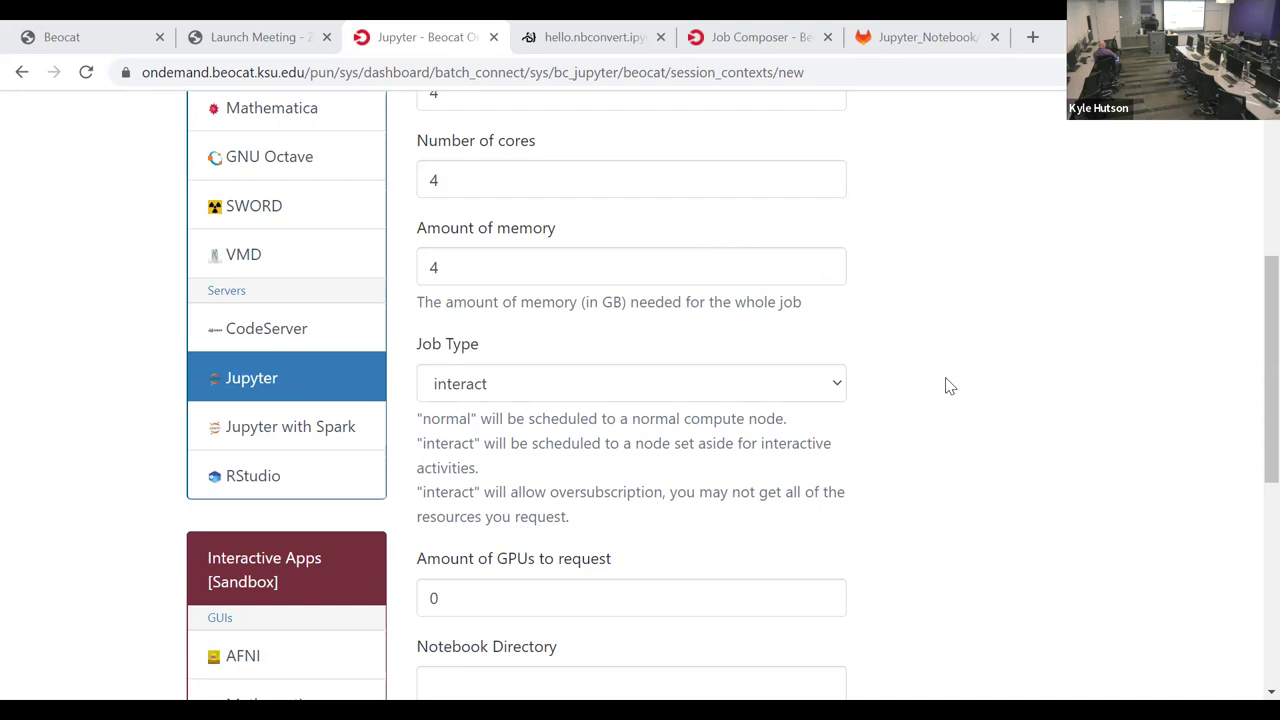
left_click(600, 388)
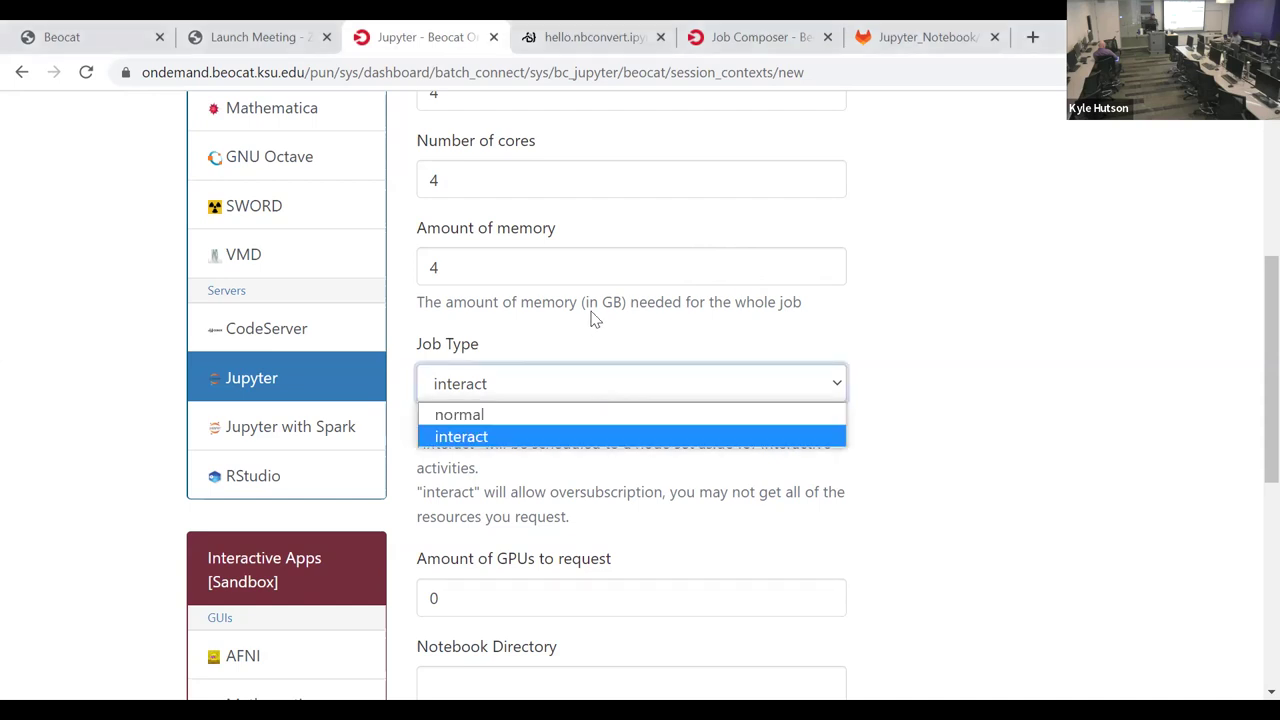
left_click(380, 356)
scroll(557, 340, "up", 5)
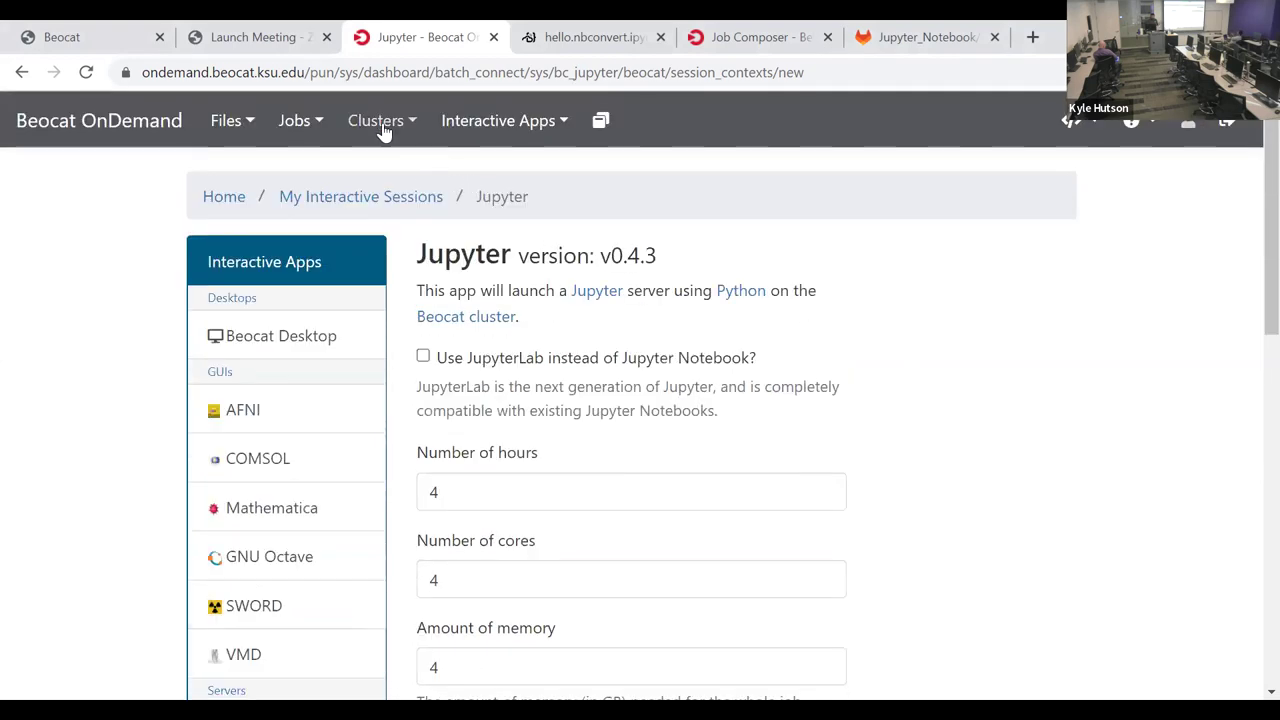
Step: Open the Job Composer, start a new job from a template and filter the template list by "R"
left_click(503, 128)
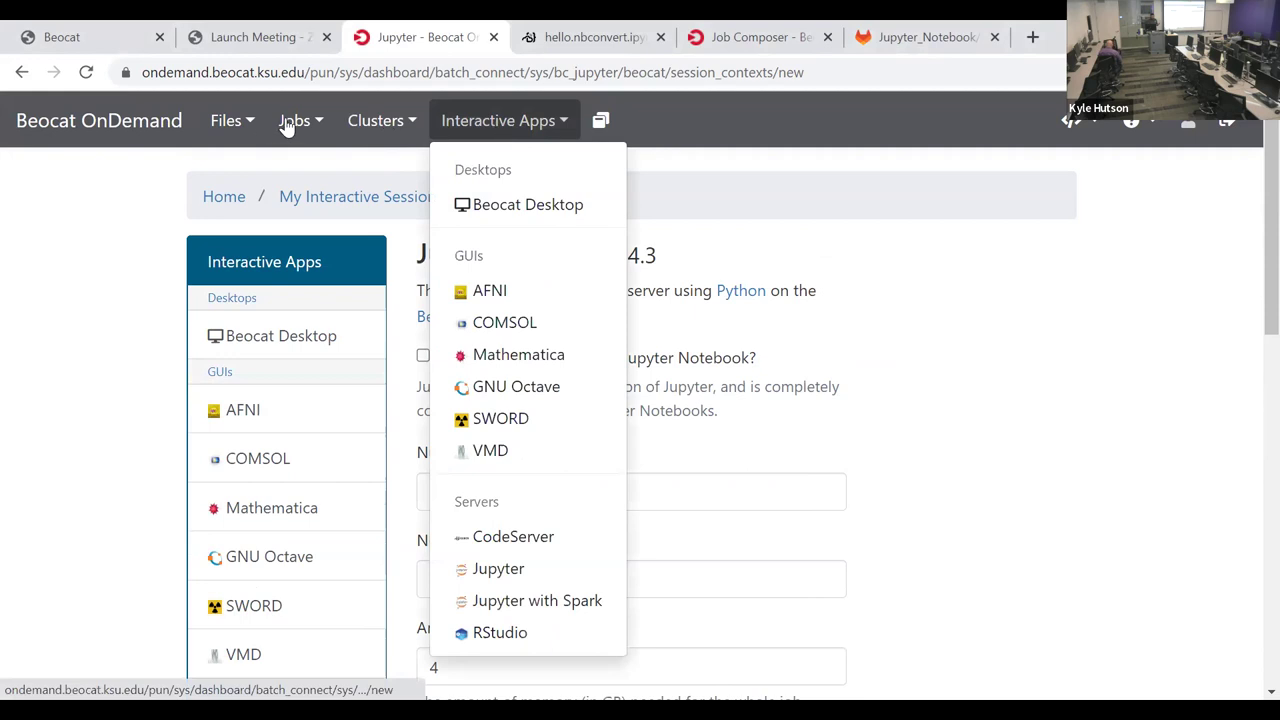
left_click(322, 200)
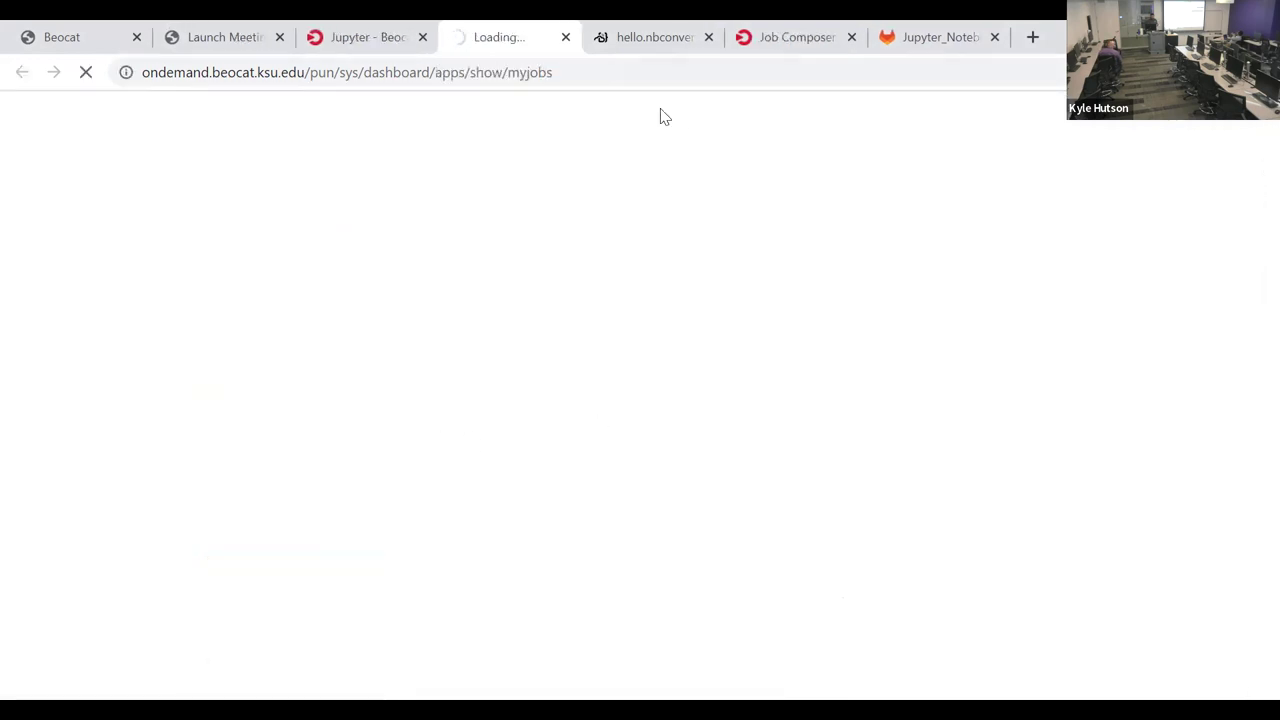
scroll(443, 366, "down", 3)
scroll(200, 366, "up", 3)
left_click(96, 310)
left_click(118, 366)
left_click(569, 437)
type("R")
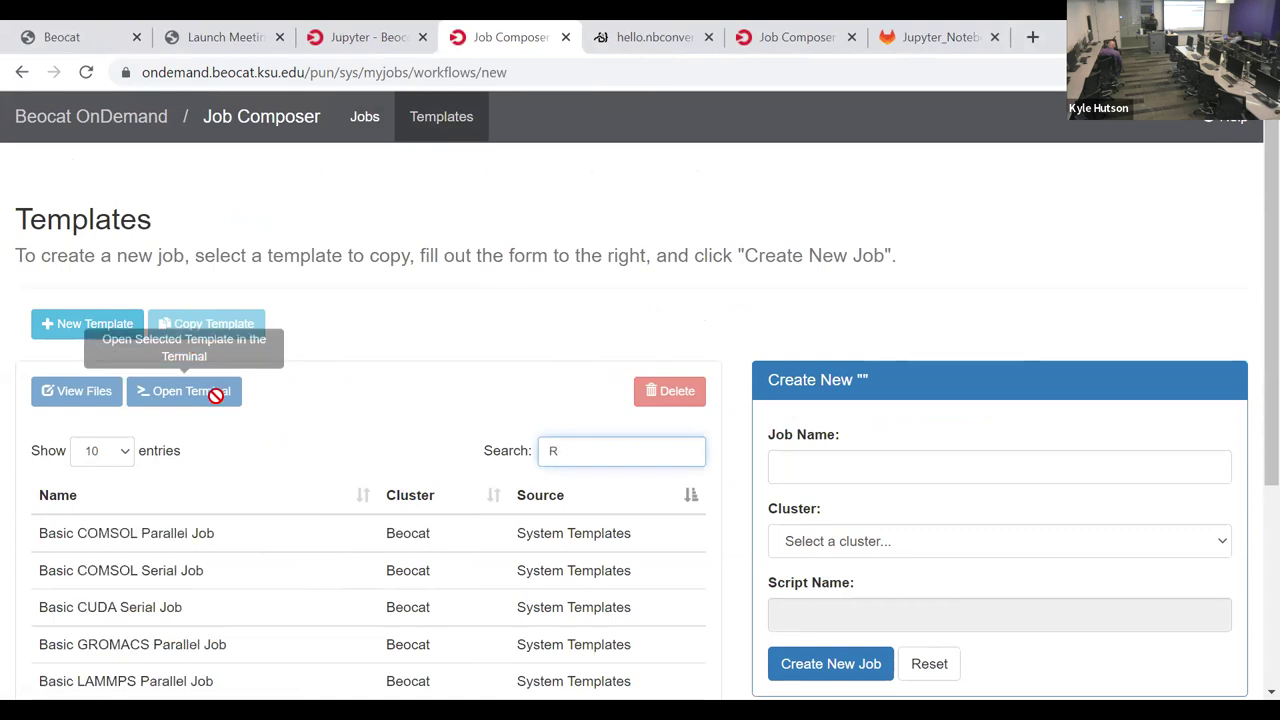
Step: Create a new job from the Basic R Parallel Job system template
scroll(257, 523, "down", 4)
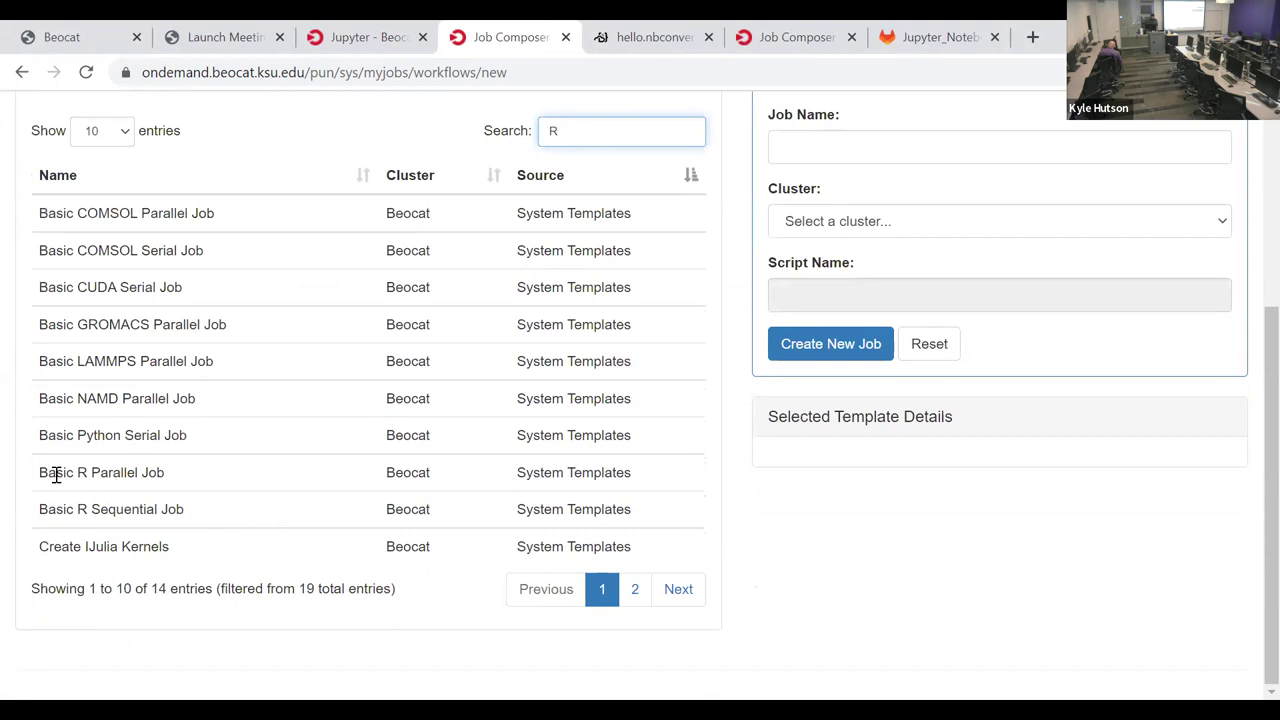
left_click(143, 509)
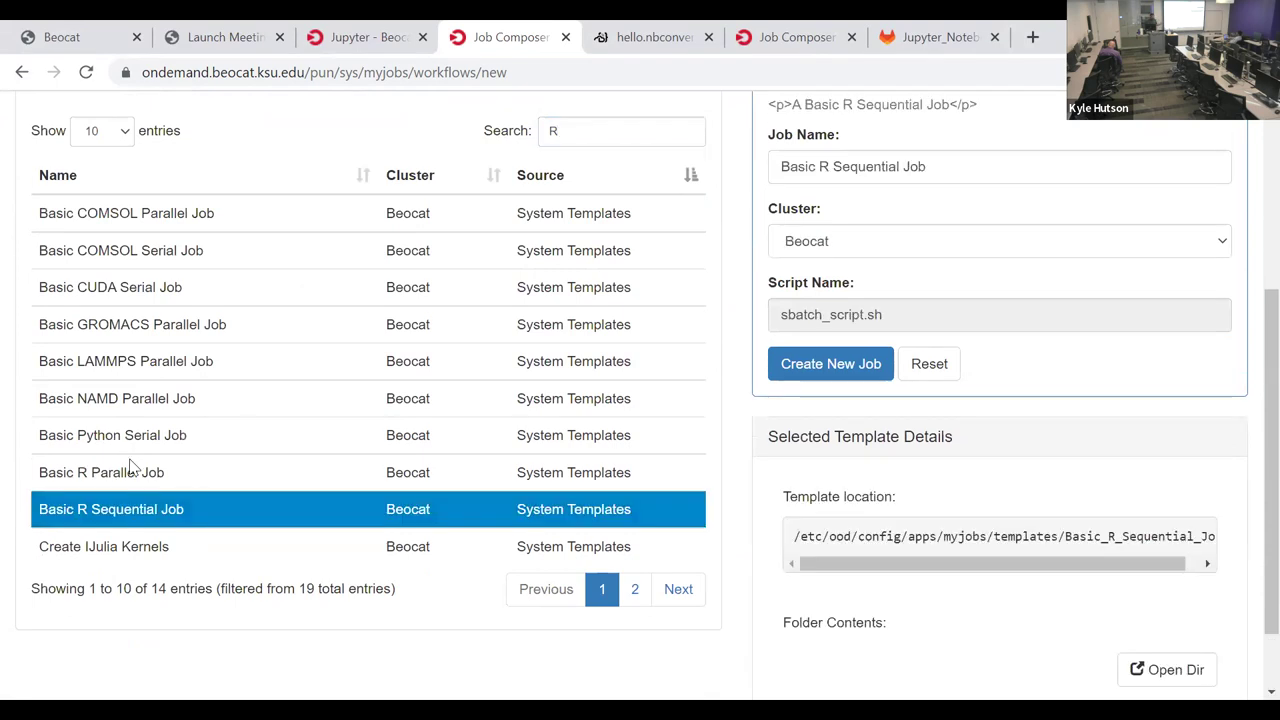
left_click(132, 470)
left_click(849, 398)
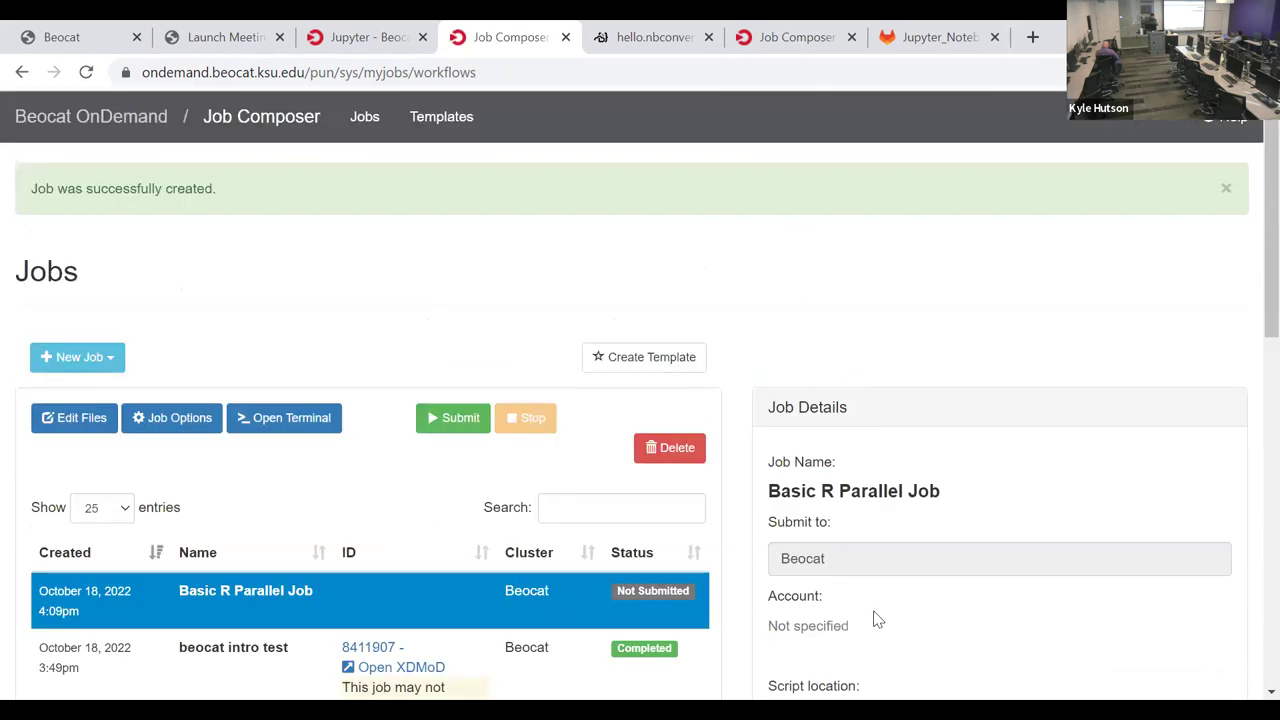
Step: Examine the Basic R Parallel Job's submit script and its parallel_testing.R file, closing the file after reading
scroll(871, 614, "down", 5)
scroll(871, 547, "down", 3)
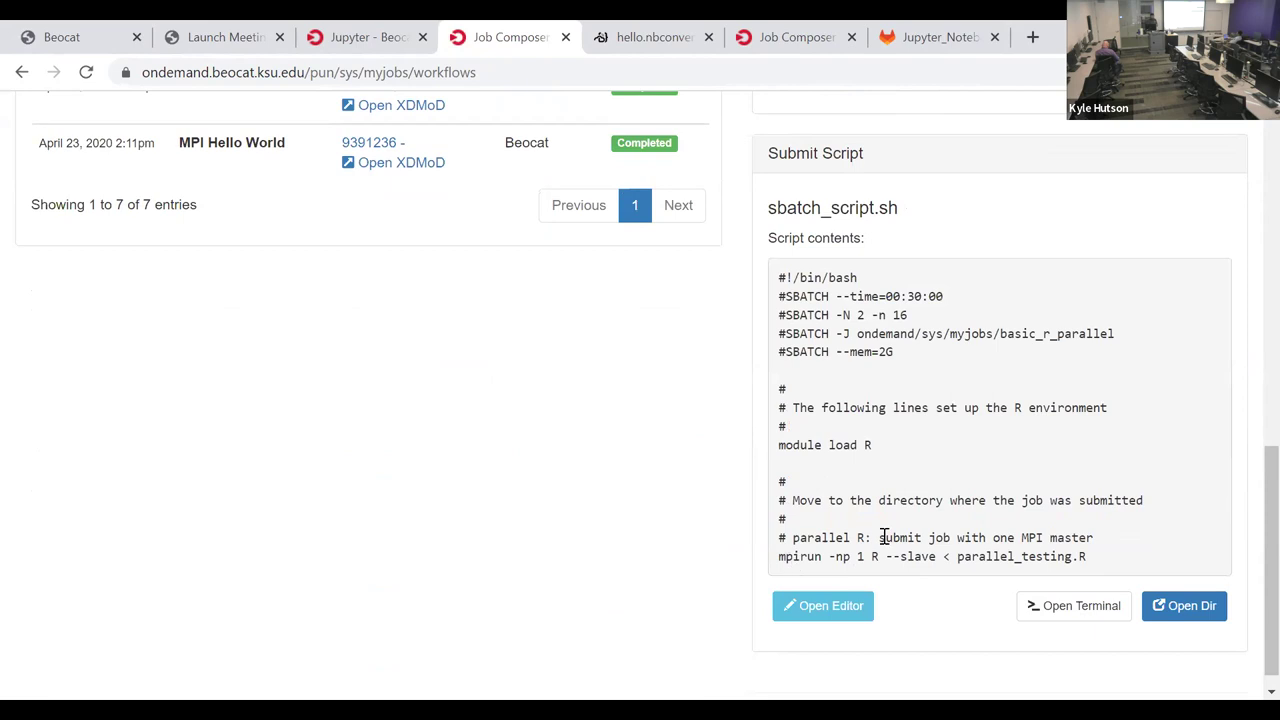
scroll(964, 520, "up", 3)
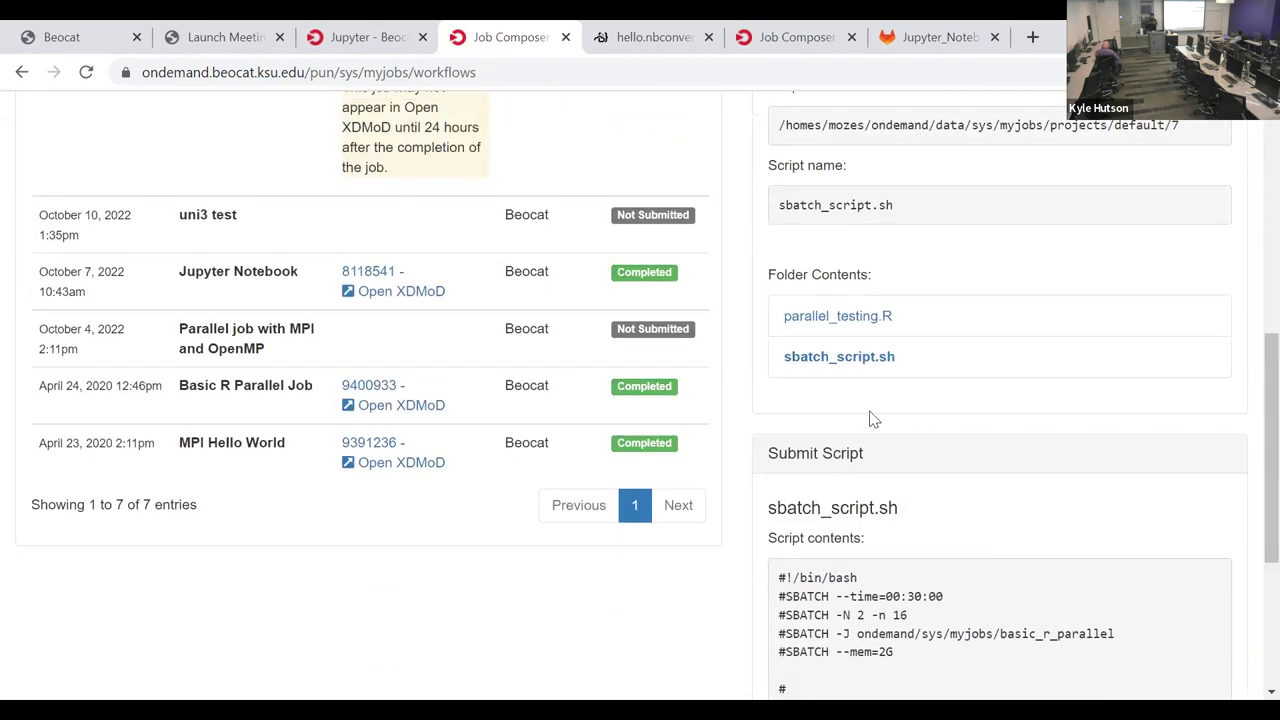
left_click(838, 316)
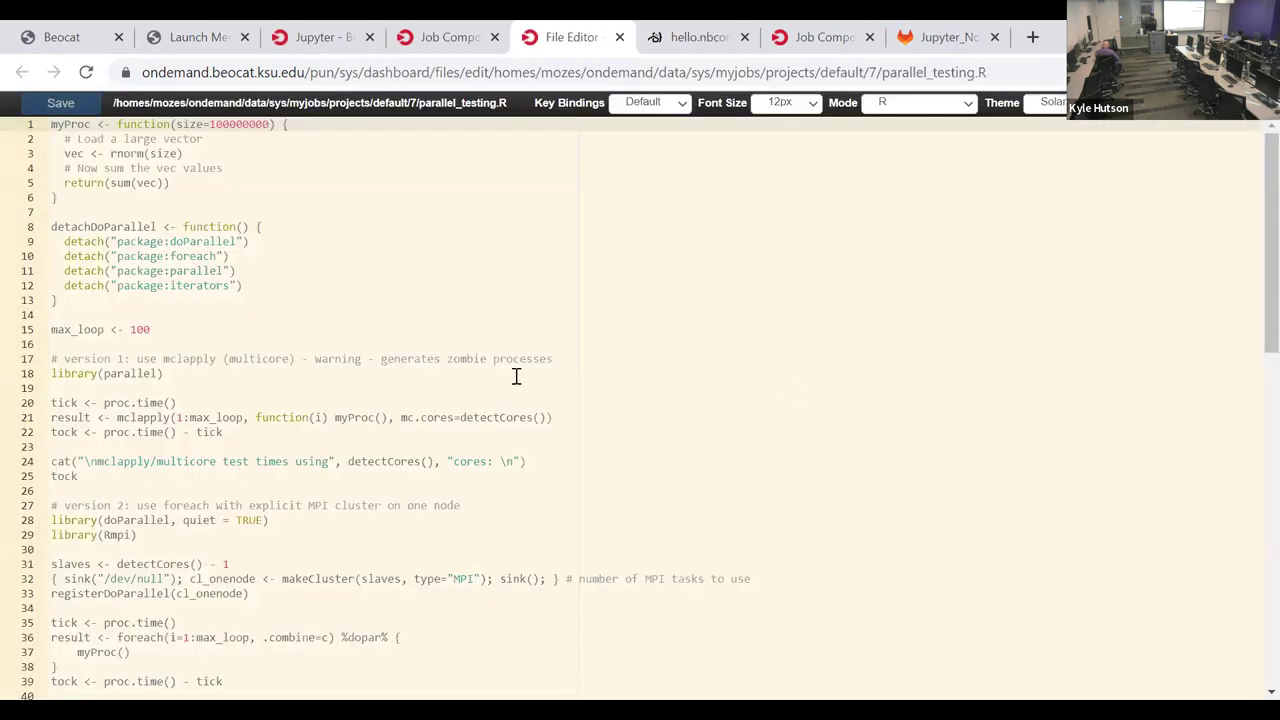
scroll(383, 277, "down", 6)
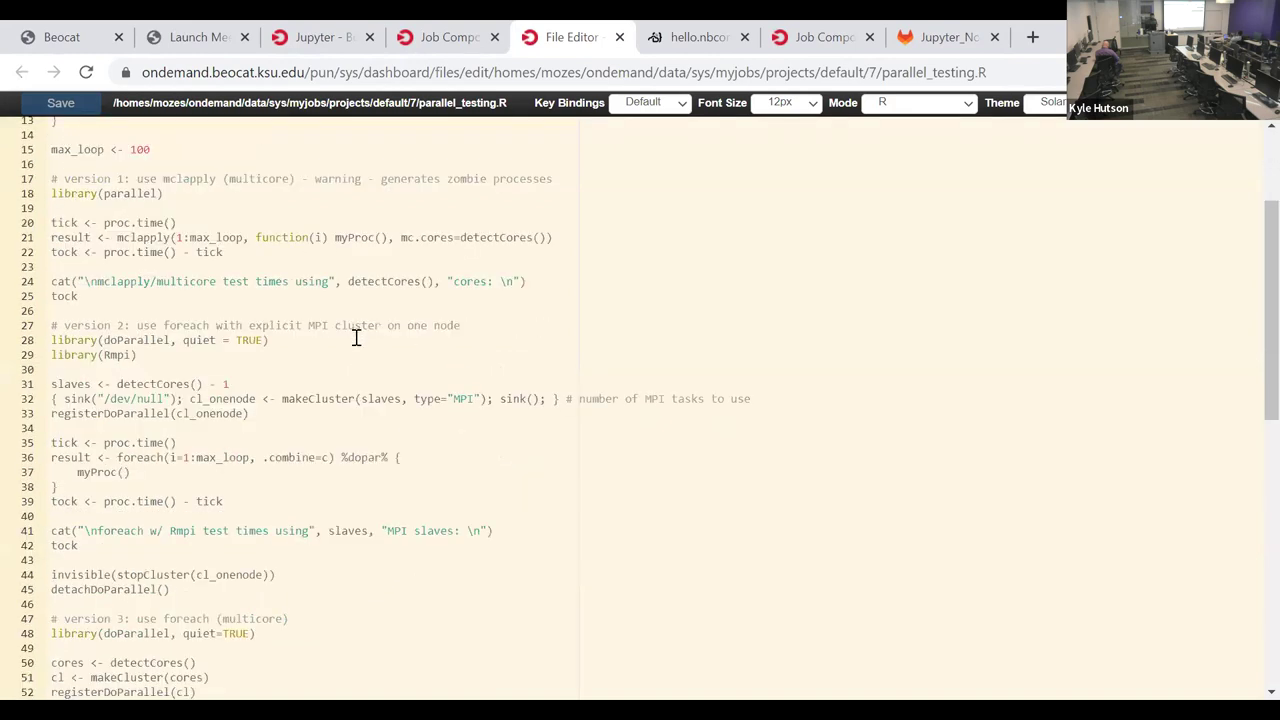
scroll(354, 354, "down", 3)
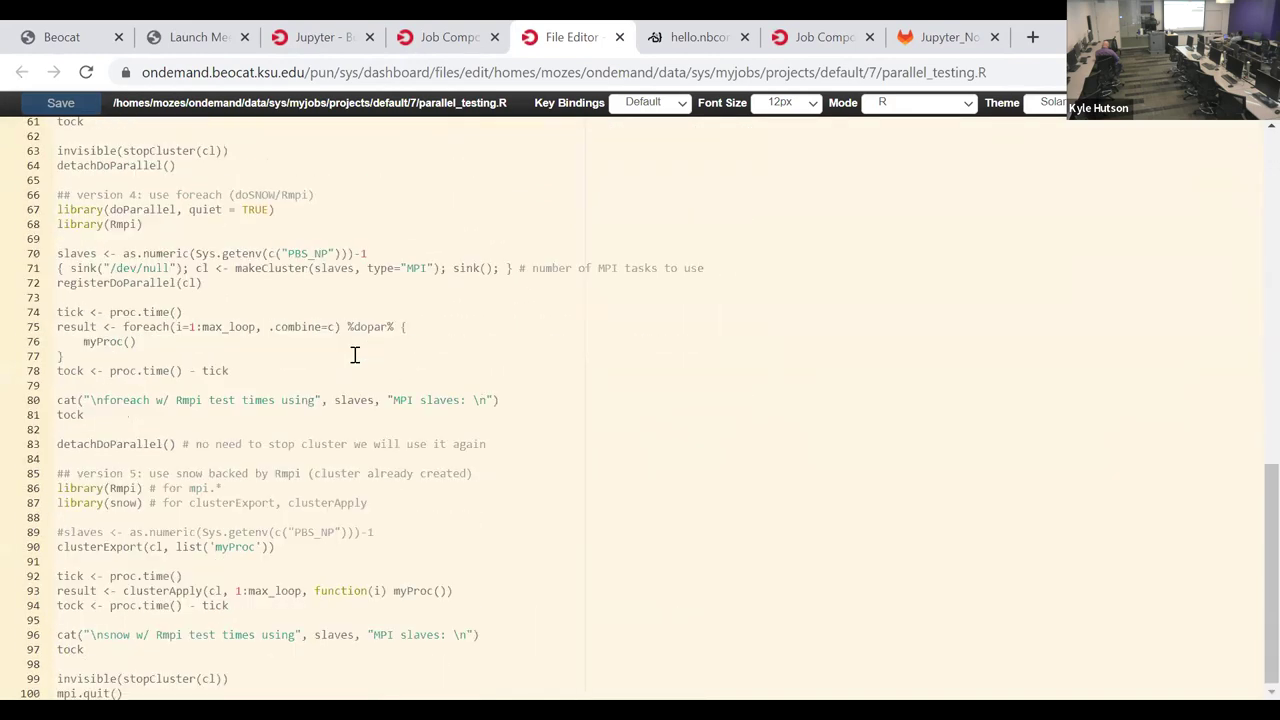
left_click(790, 448)
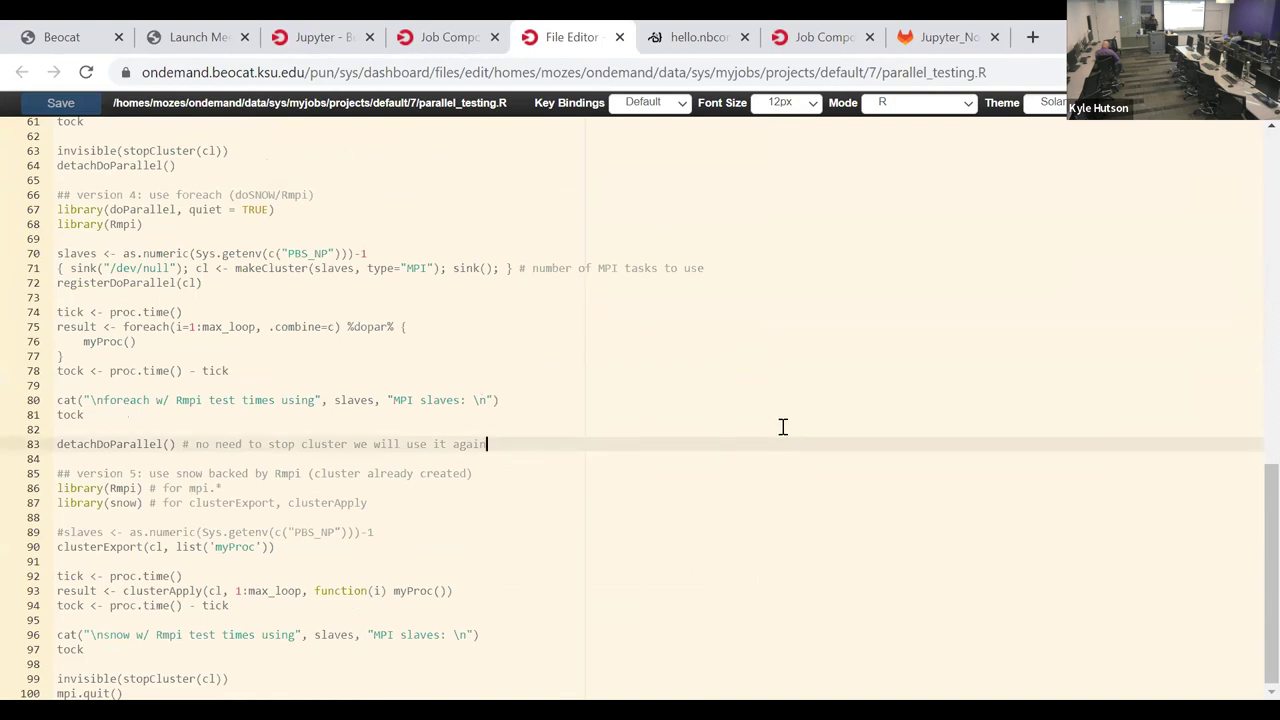
key("ctrl+w")
scroll(908, 466, "down", 3)
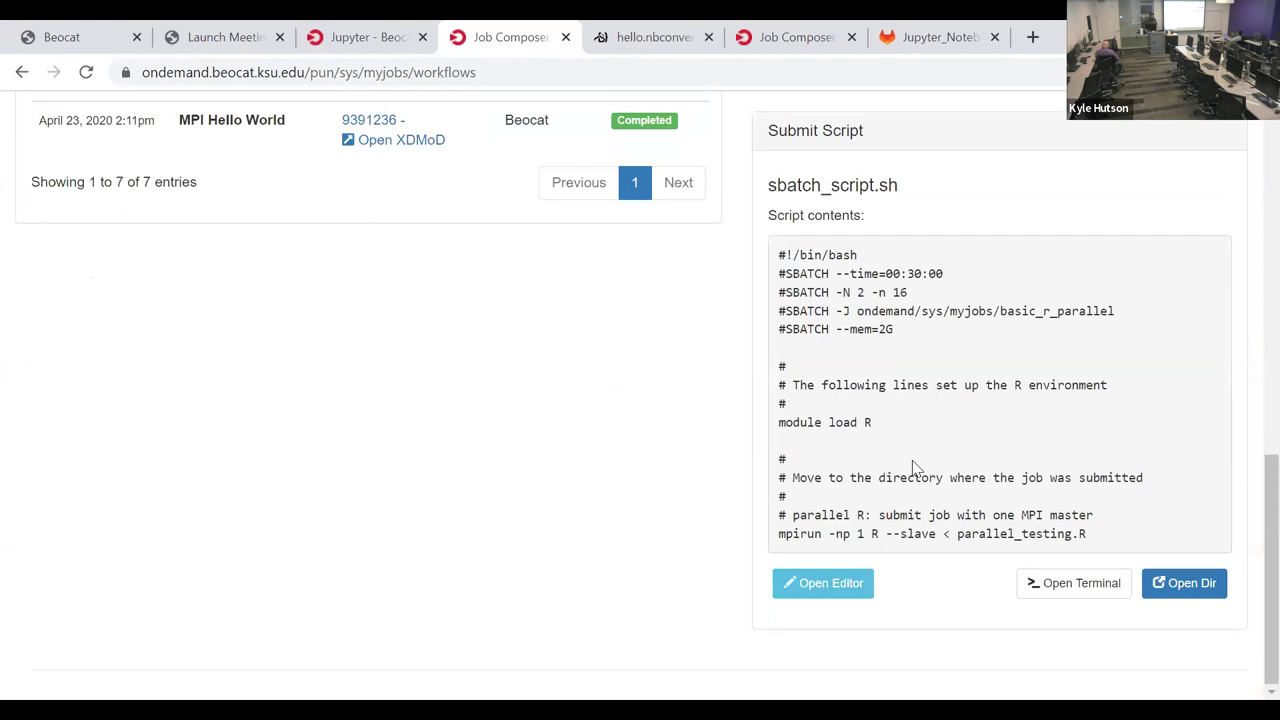
Step: Create another new job from the Basic R Sequential Job system template
scroll(757, 497, "up", 4)
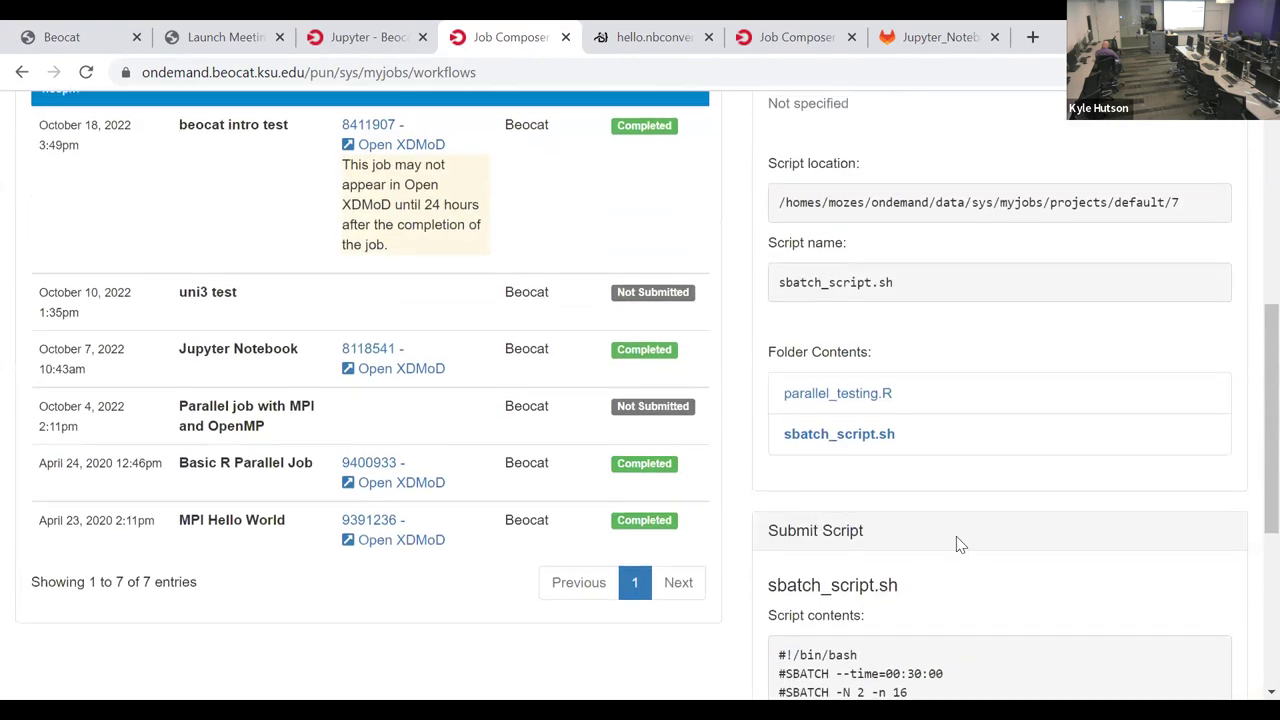
scroll(950, 530, "up", 5)
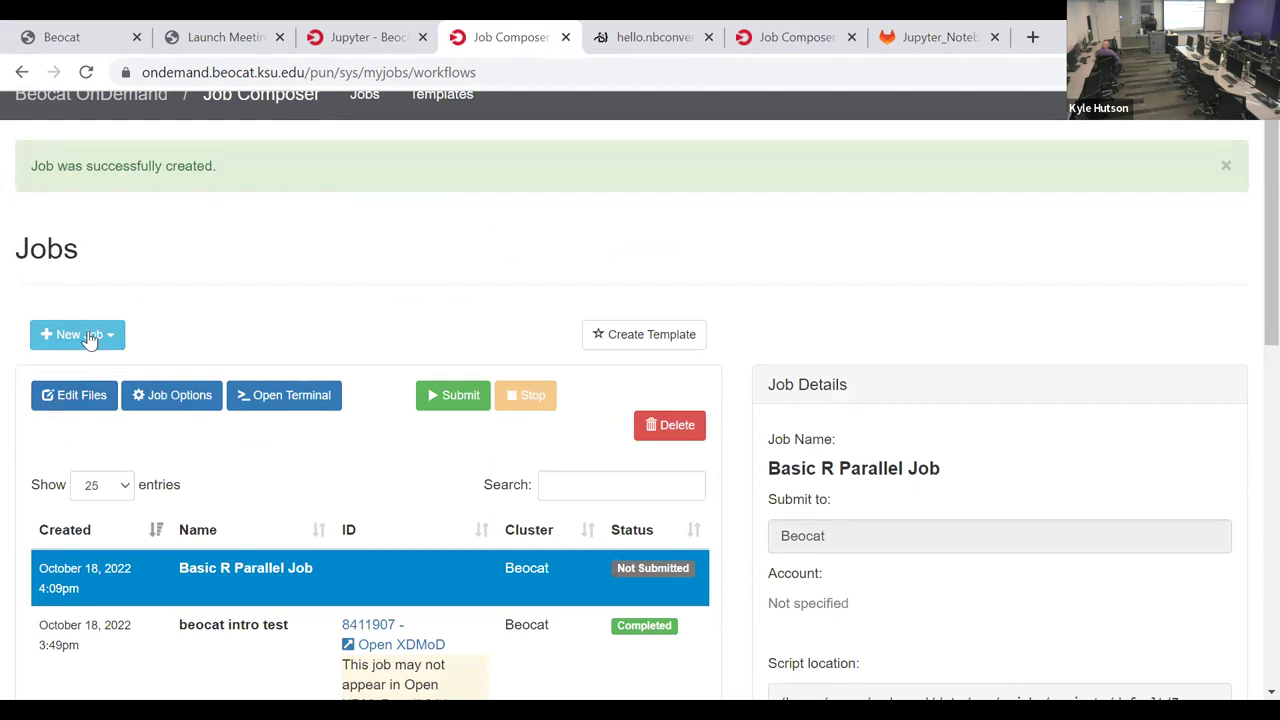
left_click(85, 334)
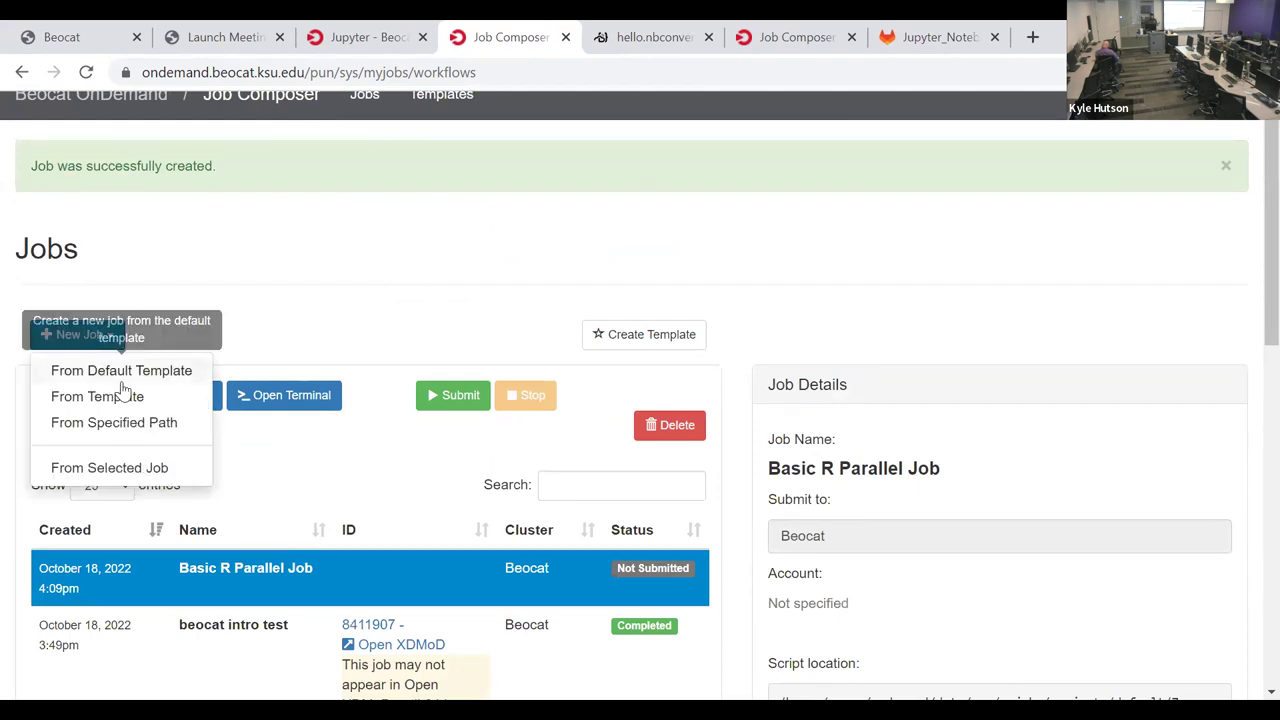
left_click(137, 397)
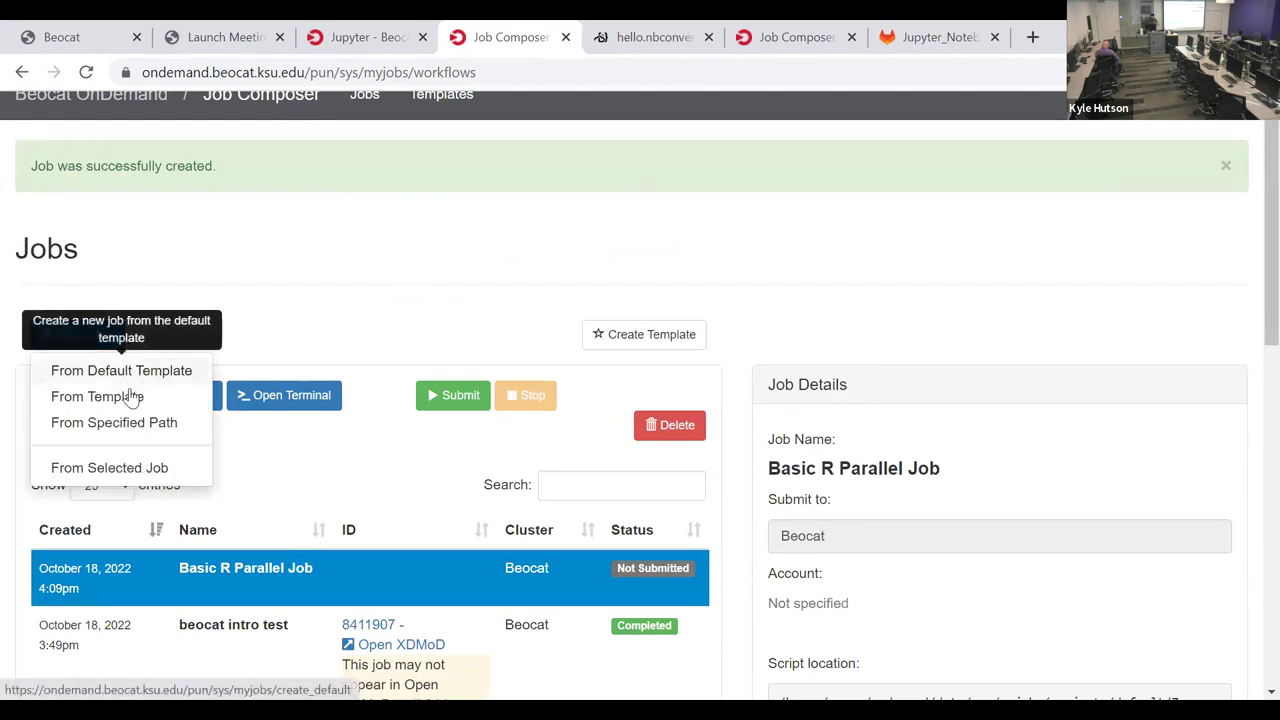
scroll(594, 454, "down", 2)
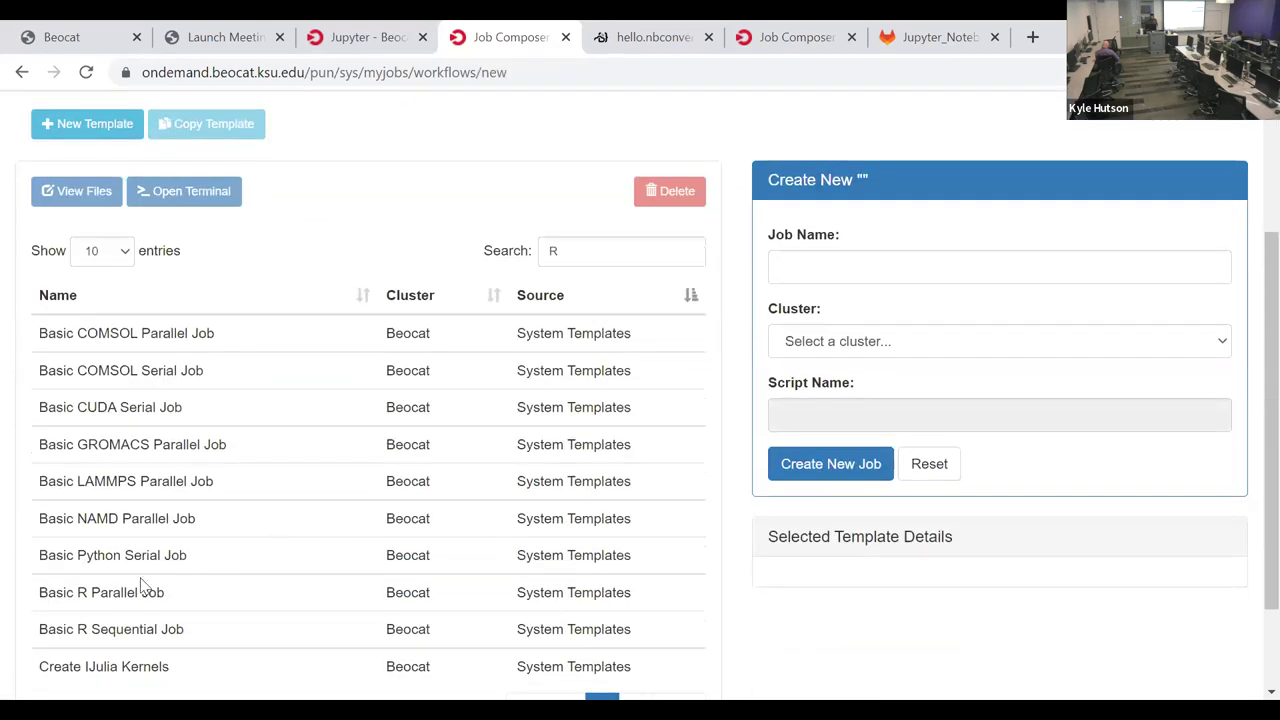
left_click(114, 628)
scroll(795, 478, "down", 2)
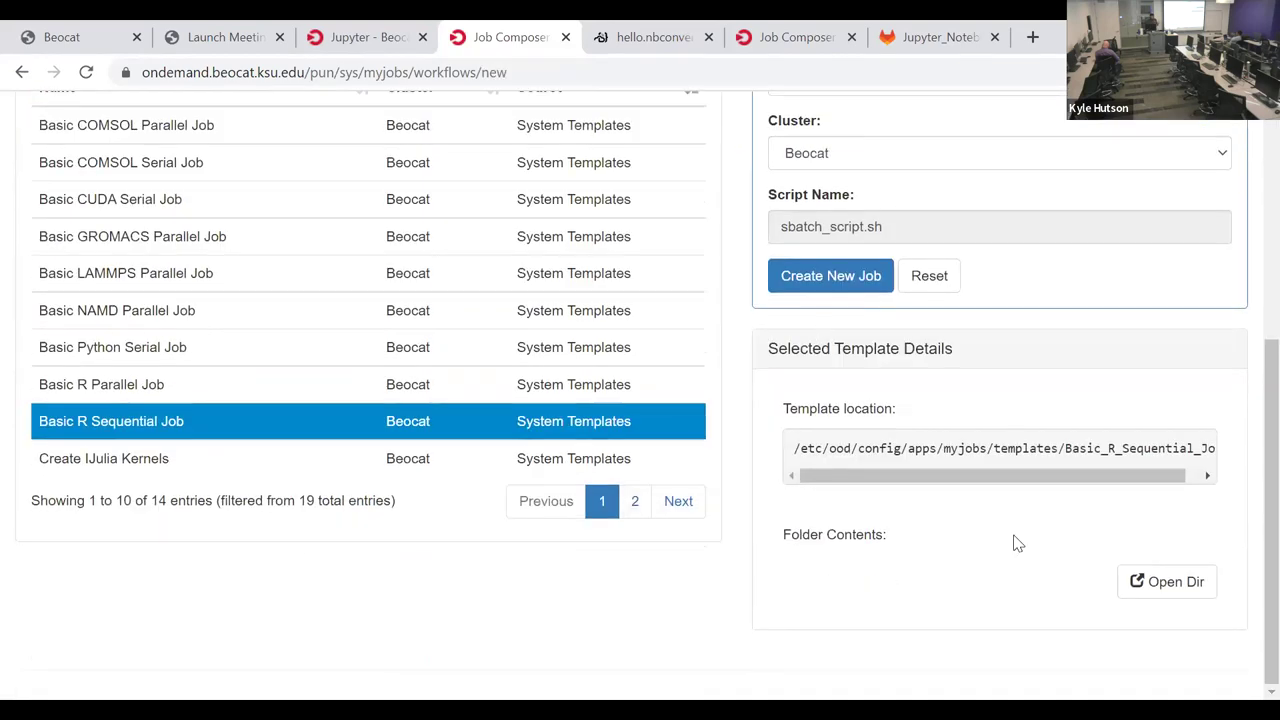
left_click(838, 278)
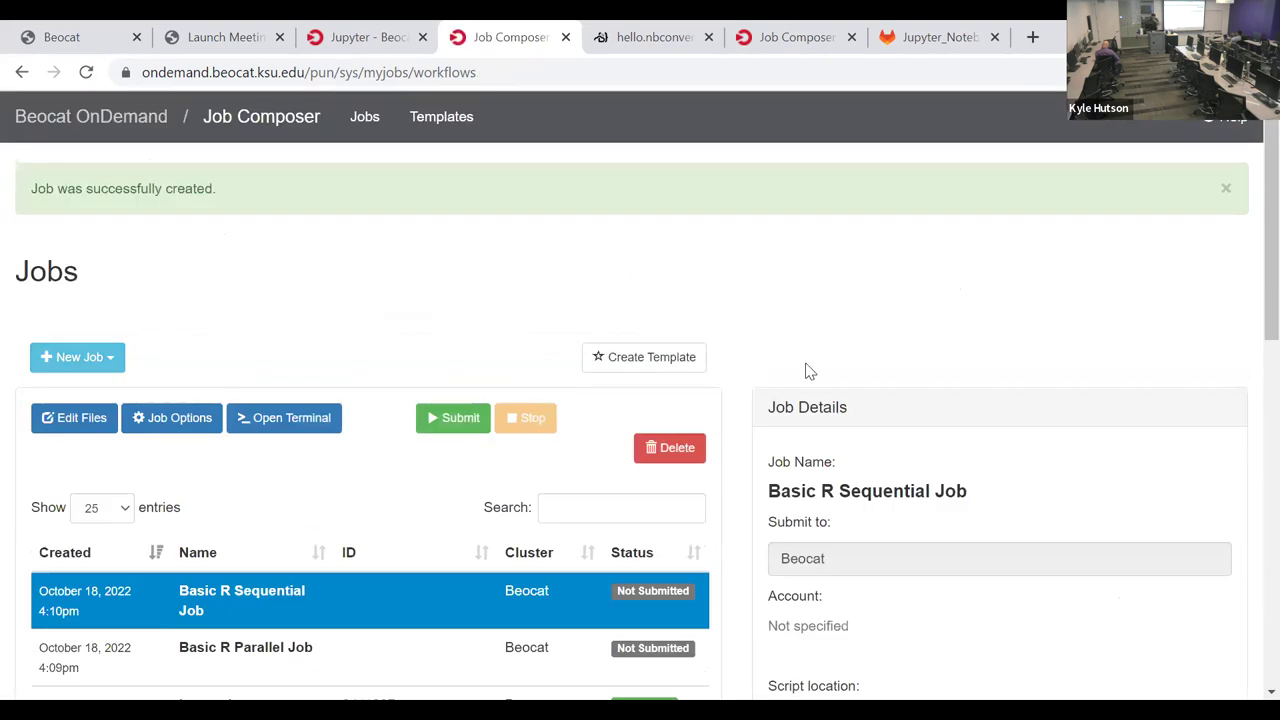
Step: Open myscript.R from the Basic R Sequential Job's folder and view its code
scroll(837, 417, "down", 3)
scroll(901, 528, "down", 2)
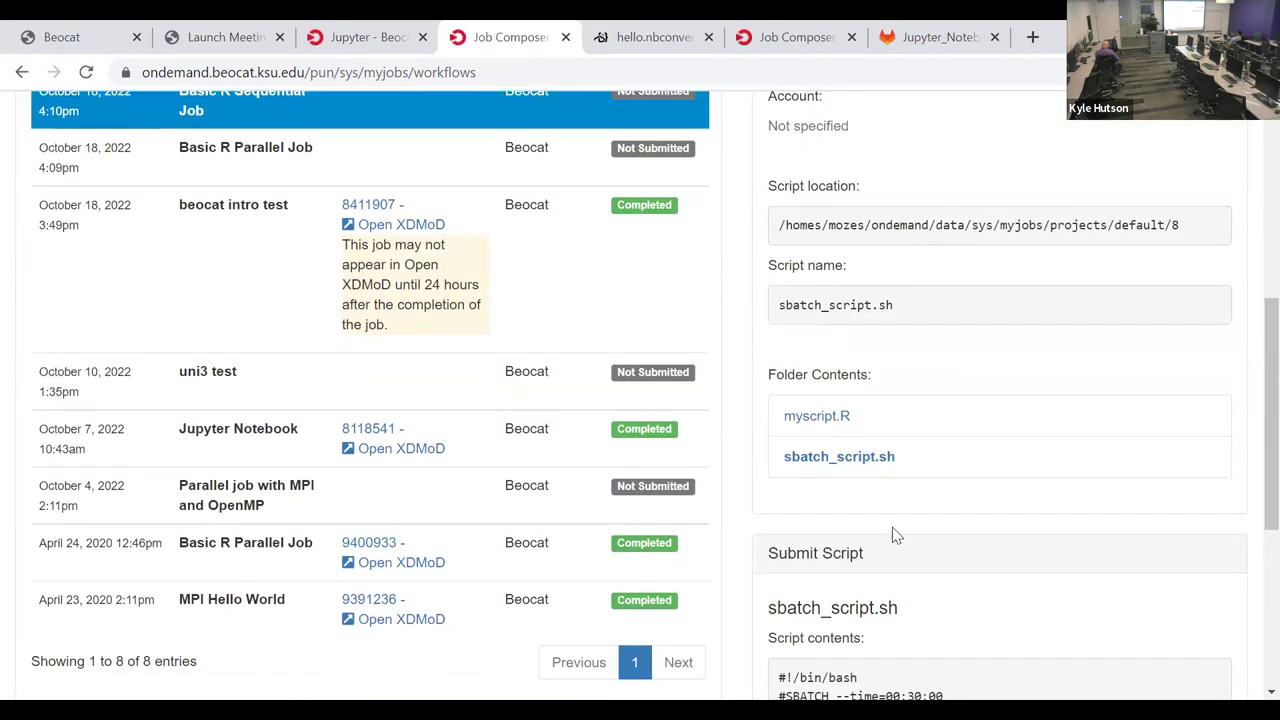
left_click(823, 421)
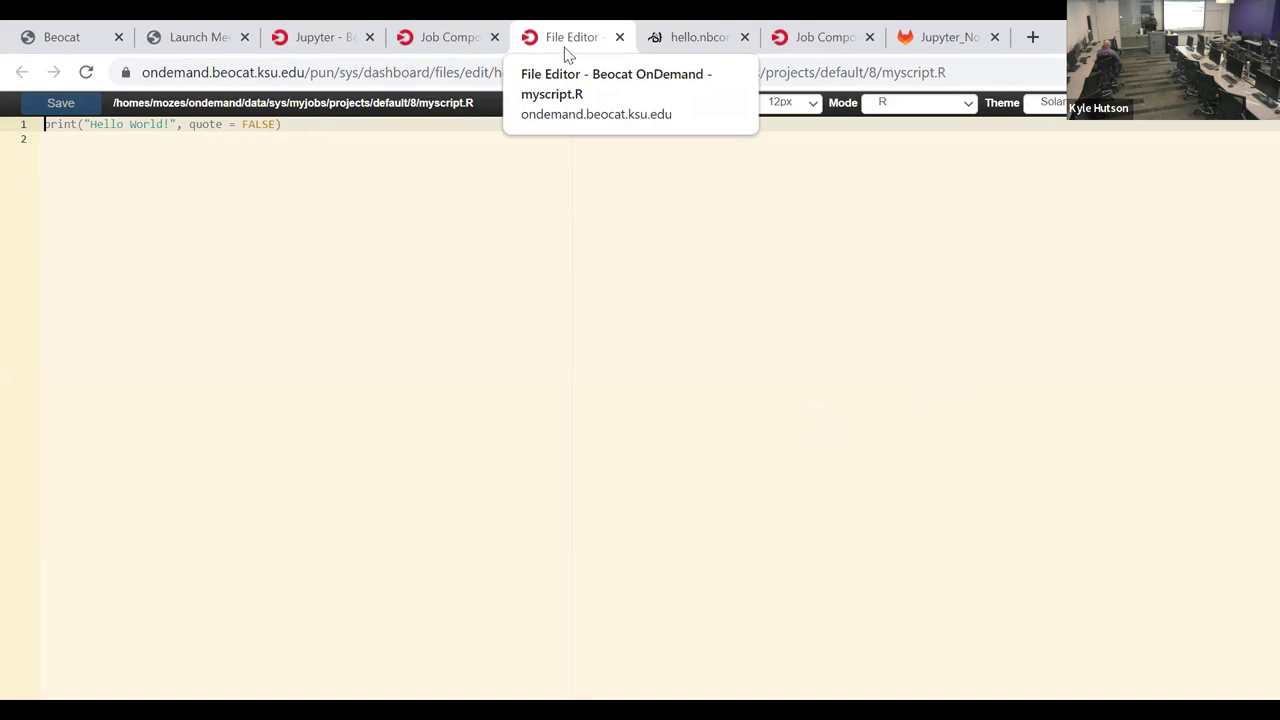
left_click(491, 151)
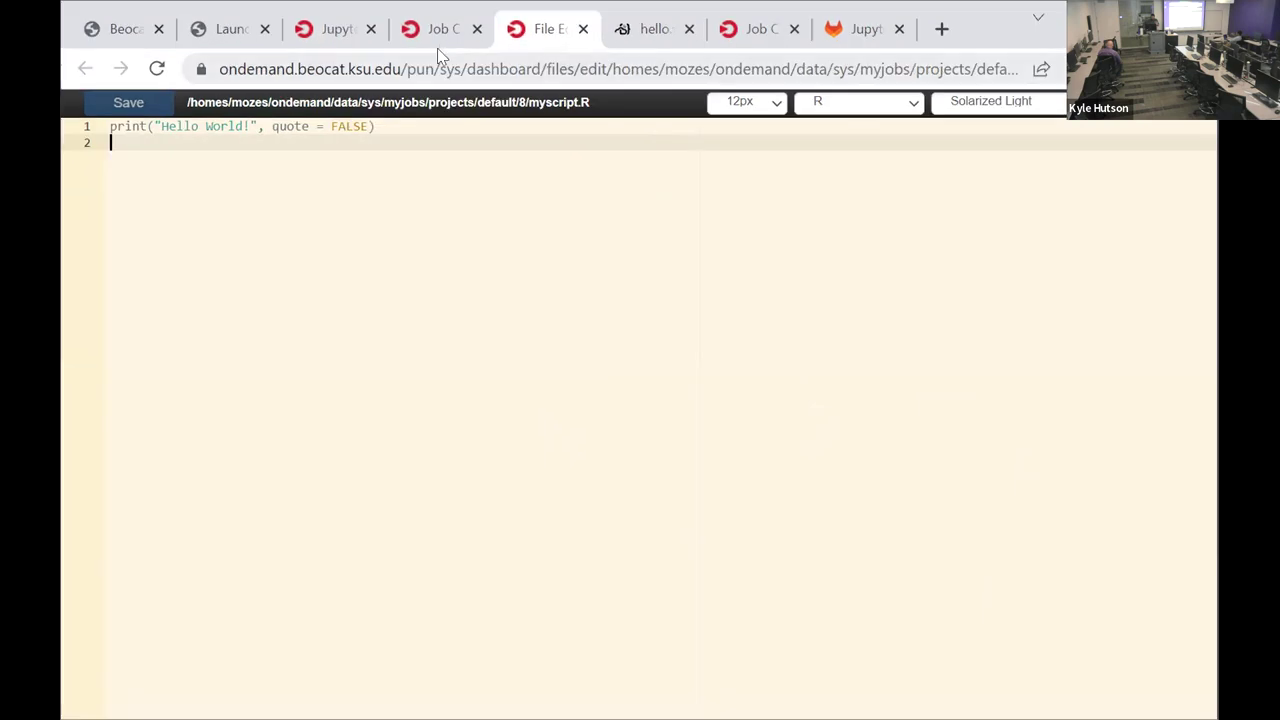
Step: Open the Basic R Sequential Job's directory in the file browser and delete myscript.R from it
left_click(426, 38)
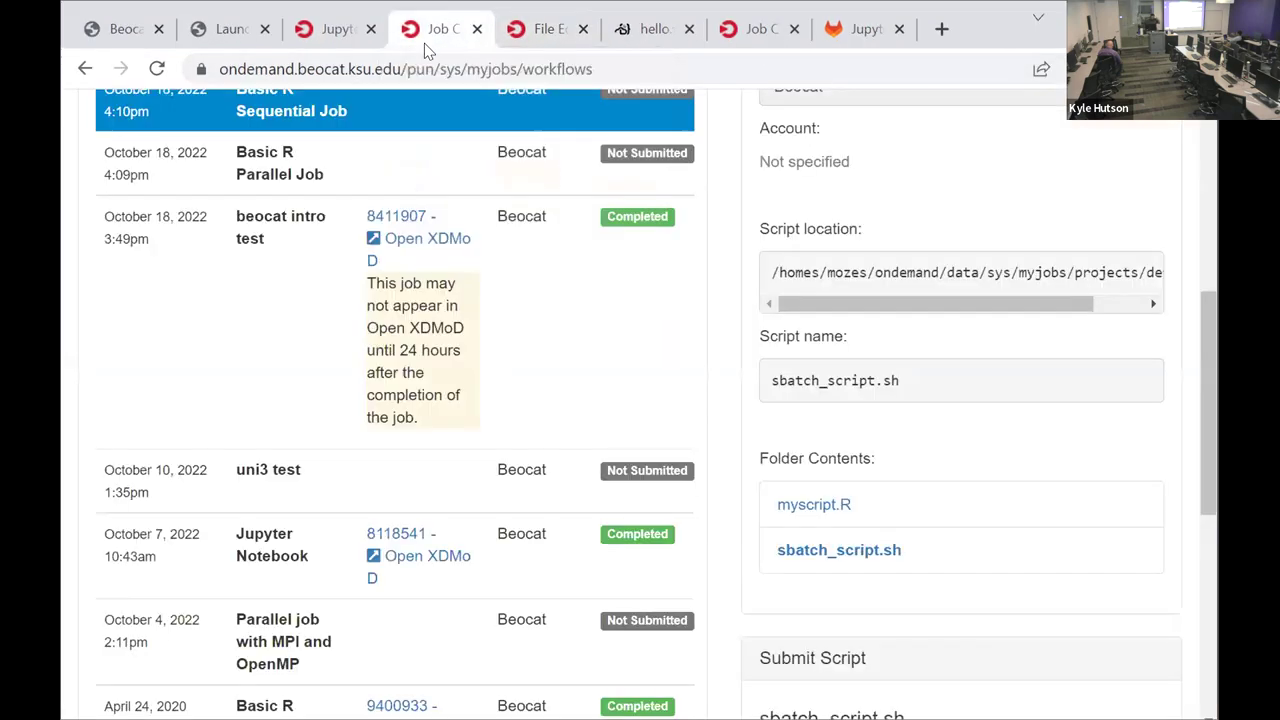
scroll(924, 574, "down", 1)
scroll(924, 574, "down", 5)
left_click(1120, 599)
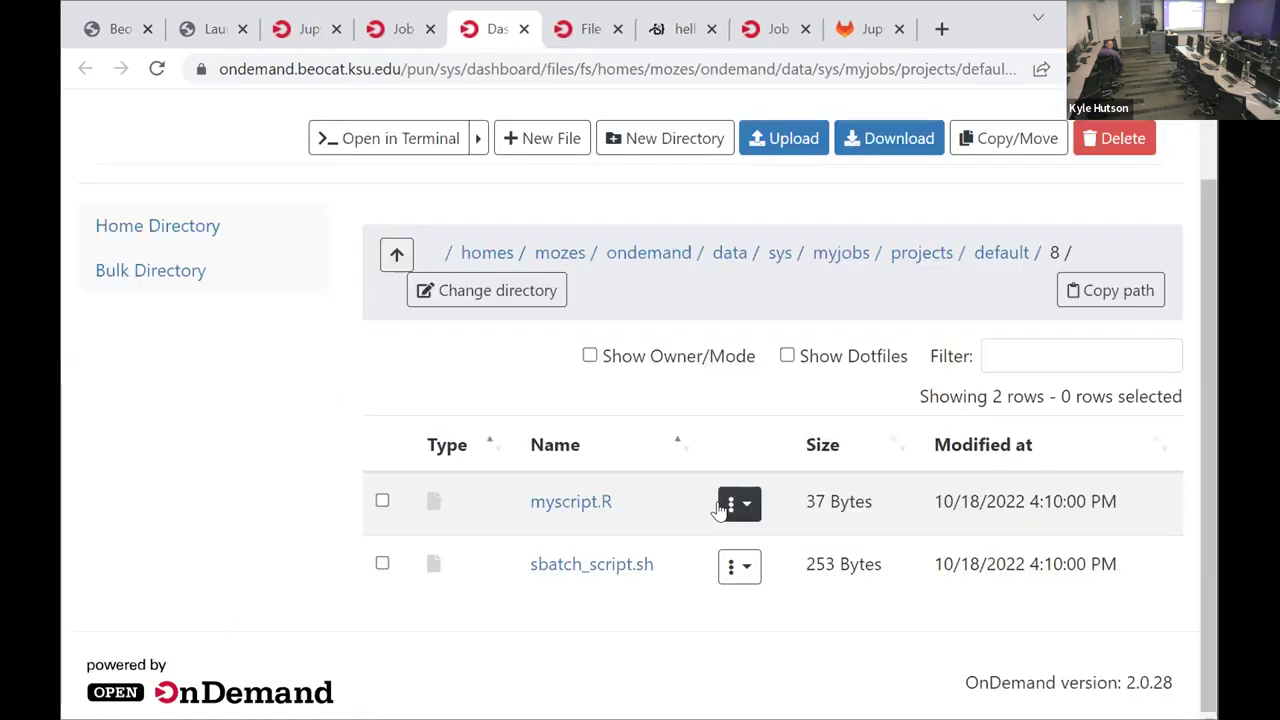
left_click(722, 508)
left_click(755, 462)
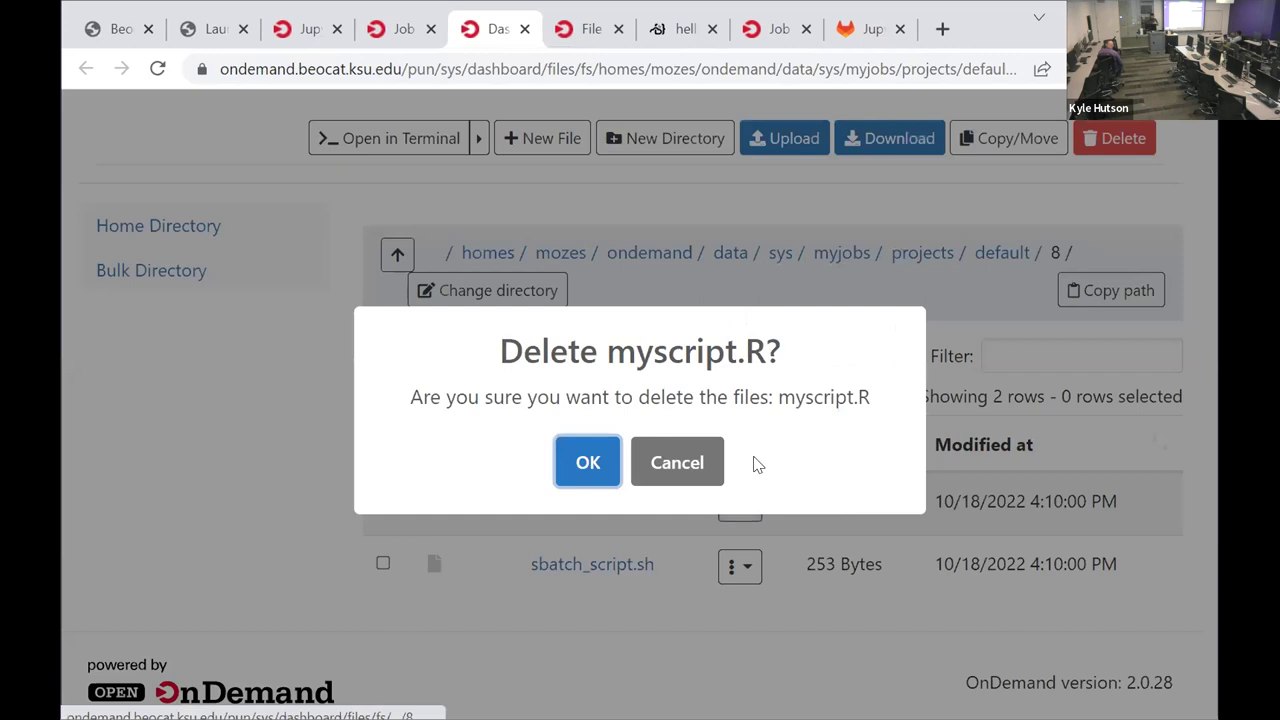
left_click(578, 476)
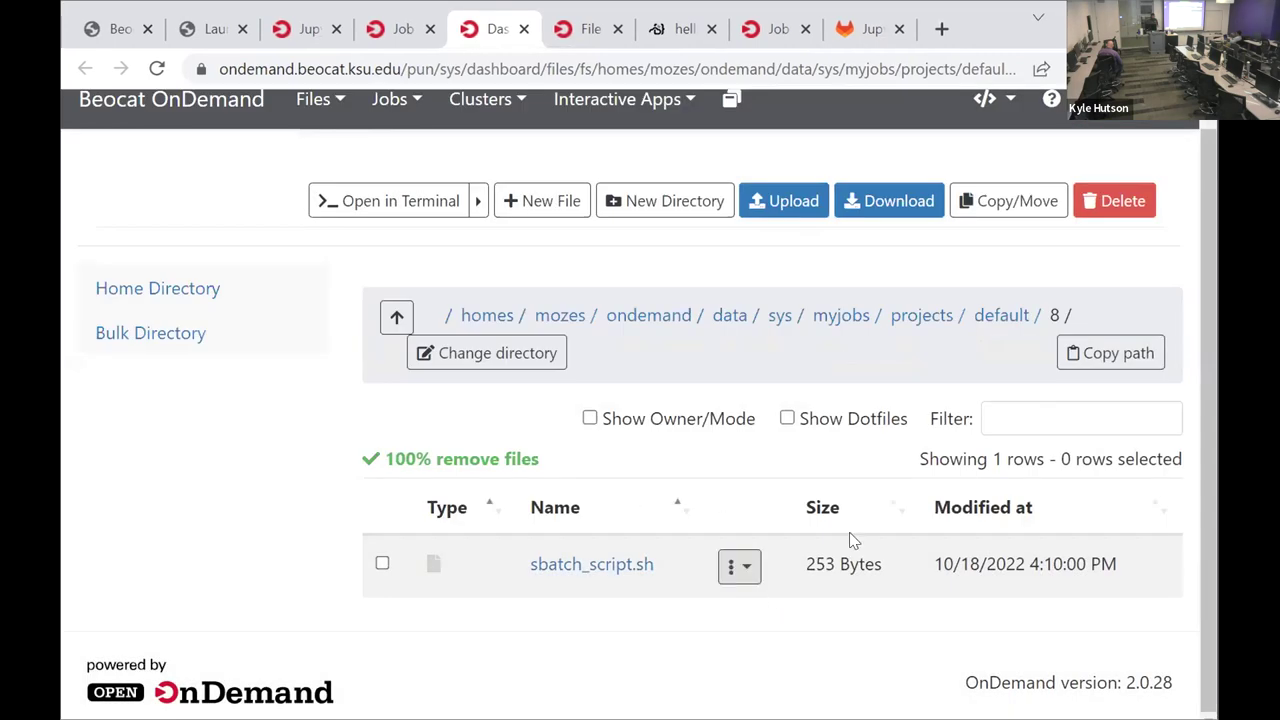
Step: Open the upload dialog for the job's directory, close it without adding files, and select sbatch_script.sh
left_click(781, 199)
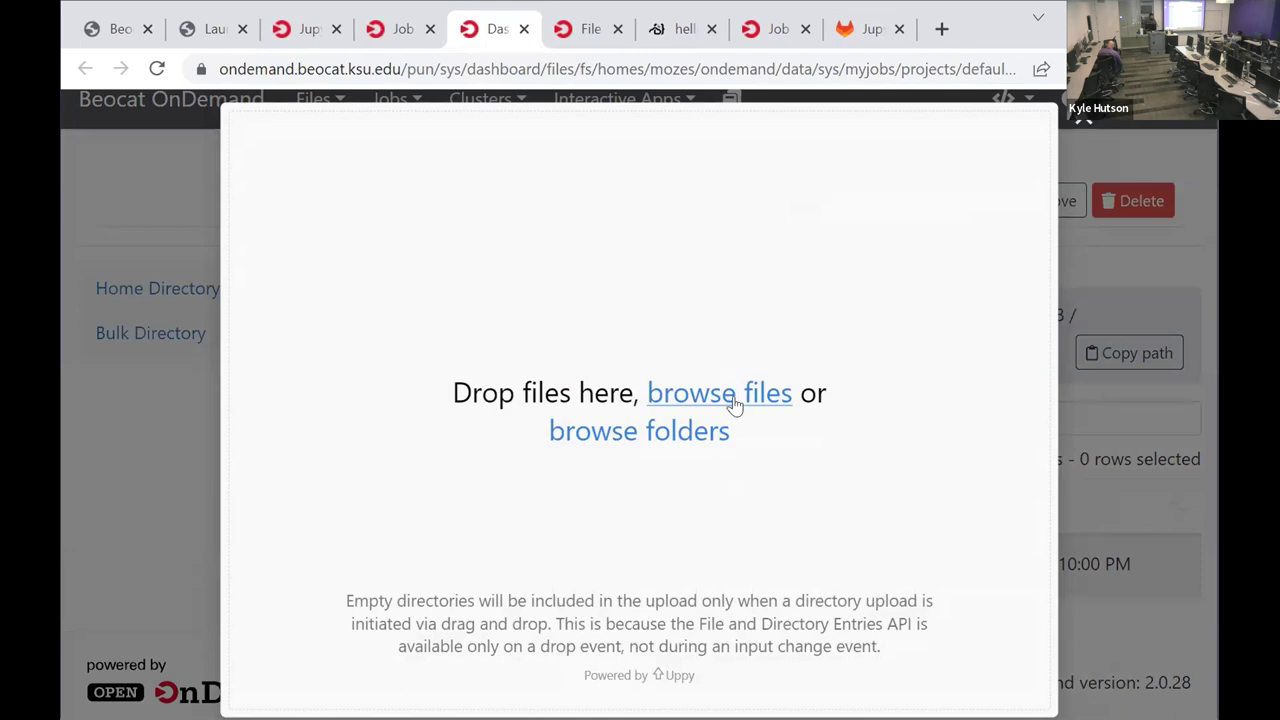
left_click(1178, 616)
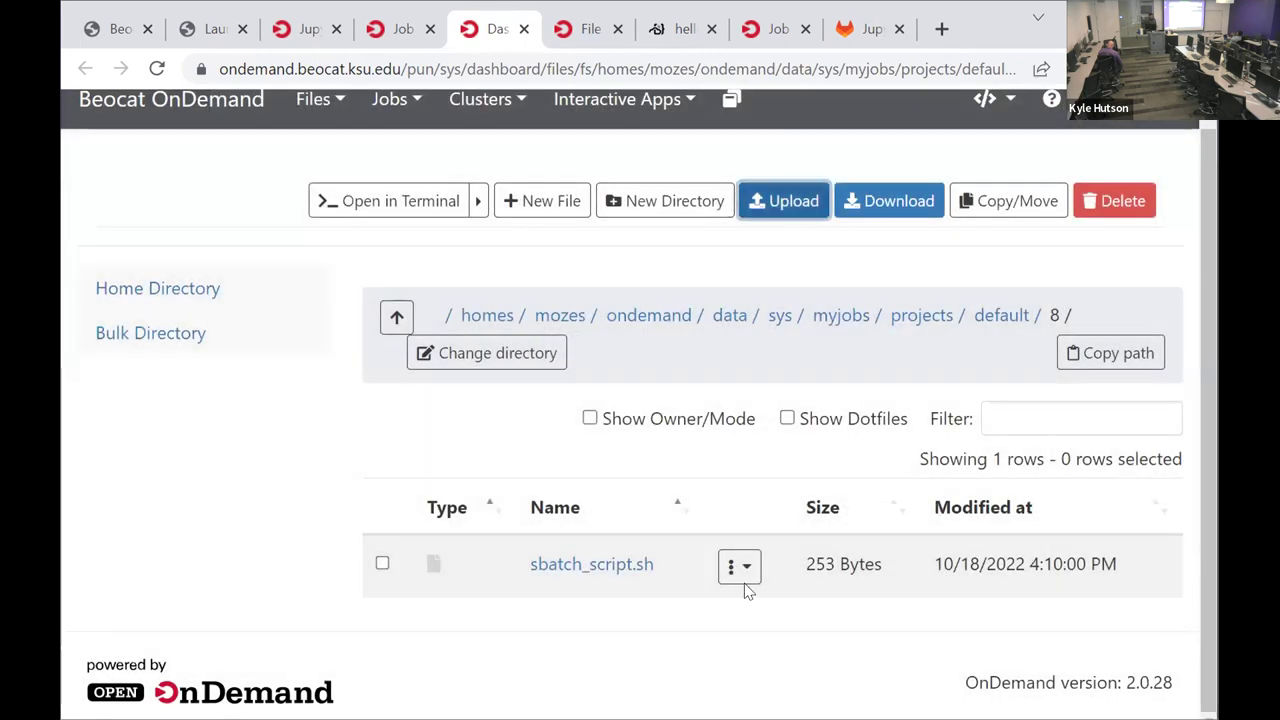
left_click(582, 564)
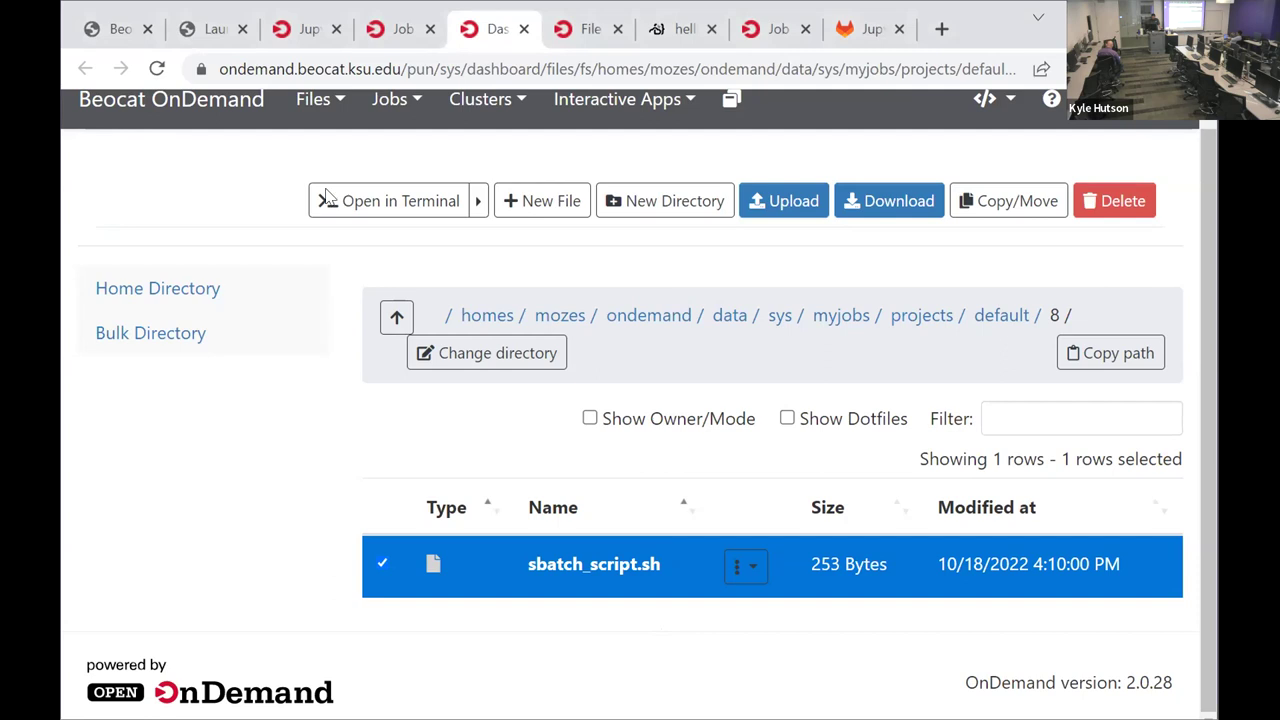
Step: Launch a new Beocat Desktop interactive session with the prefilled settings
scroll(368, 118, "up", 1)
left_click(368, 118)
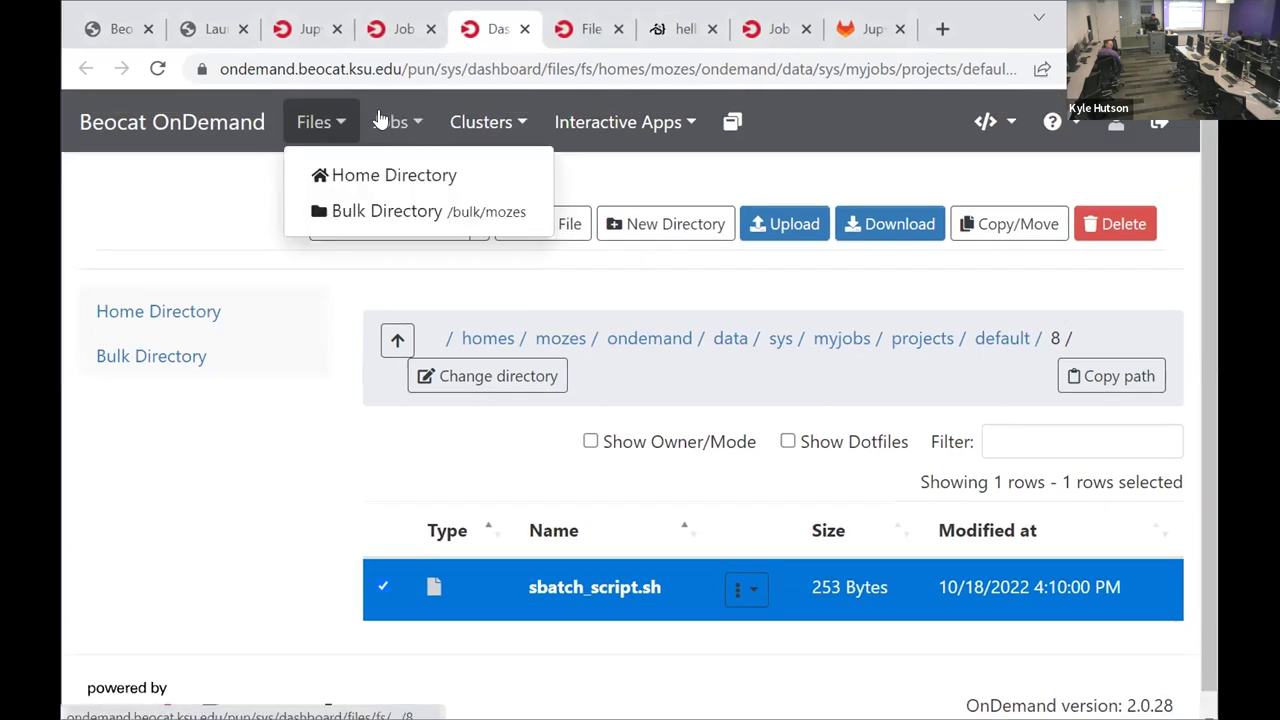
left_click(487, 120)
left_click(570, 121)
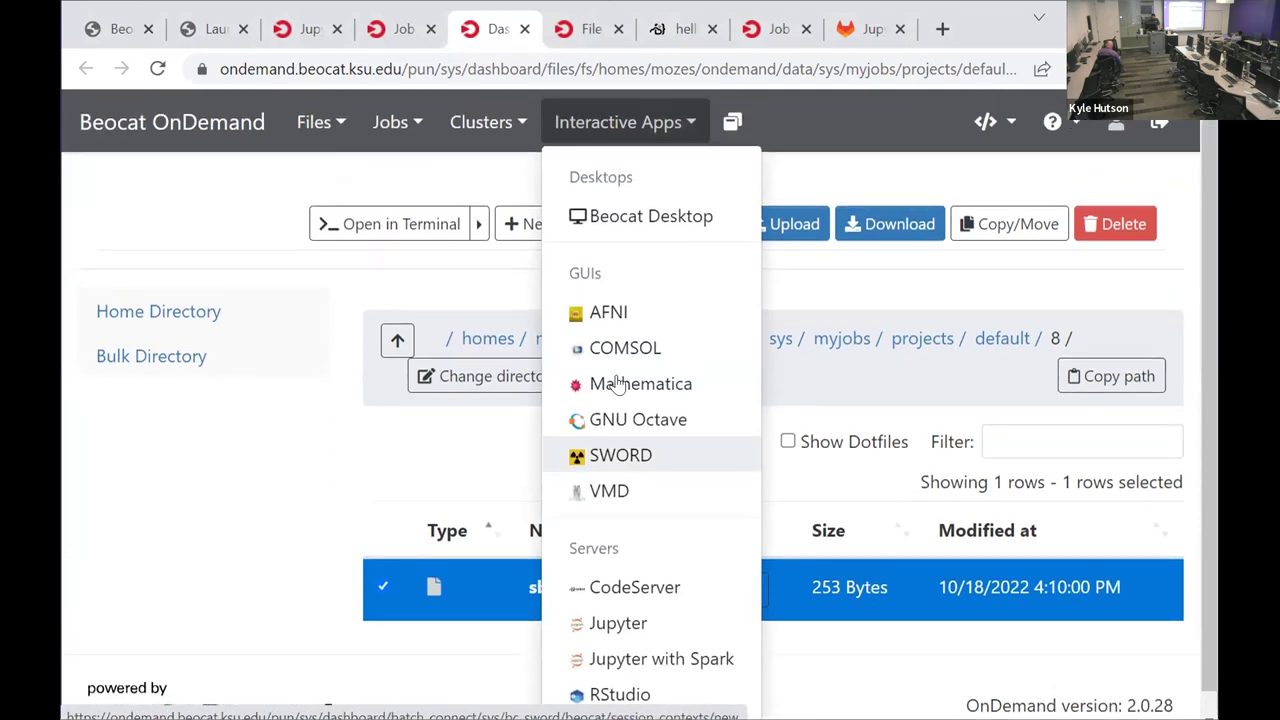
left_click(637, 200)
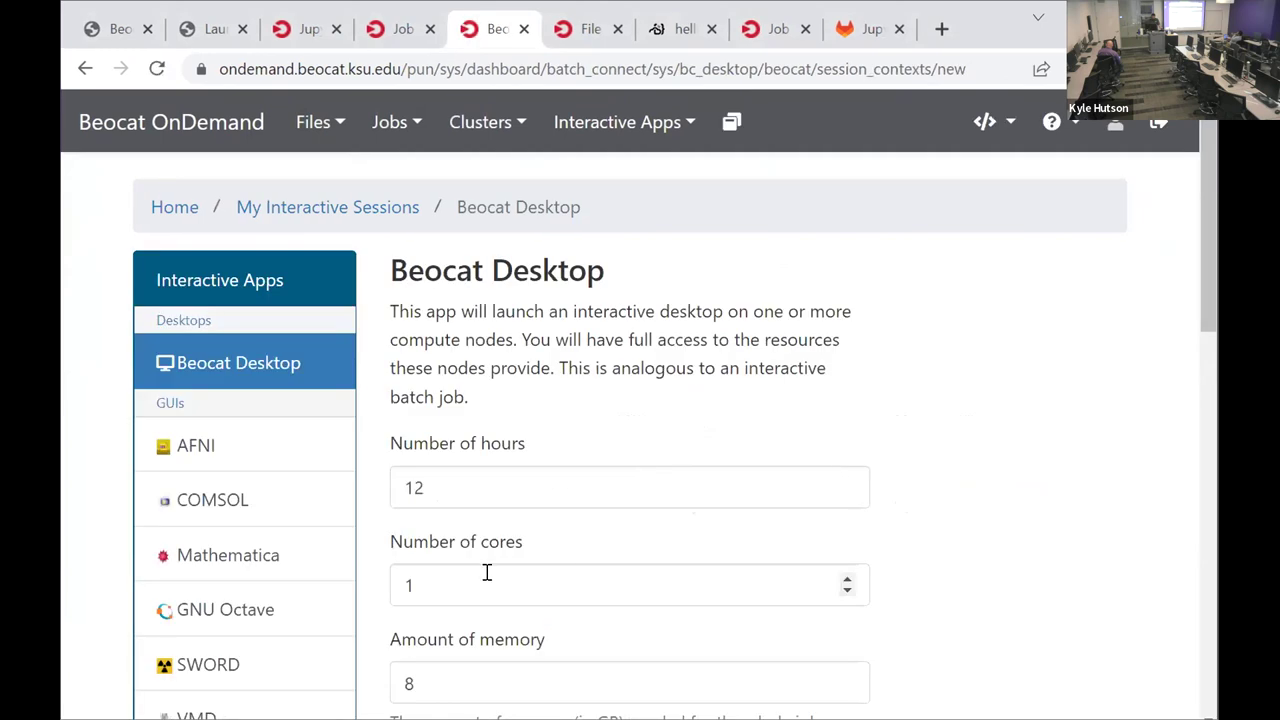
scroll(486, 571, "down", 5)
left_click(548, 520)
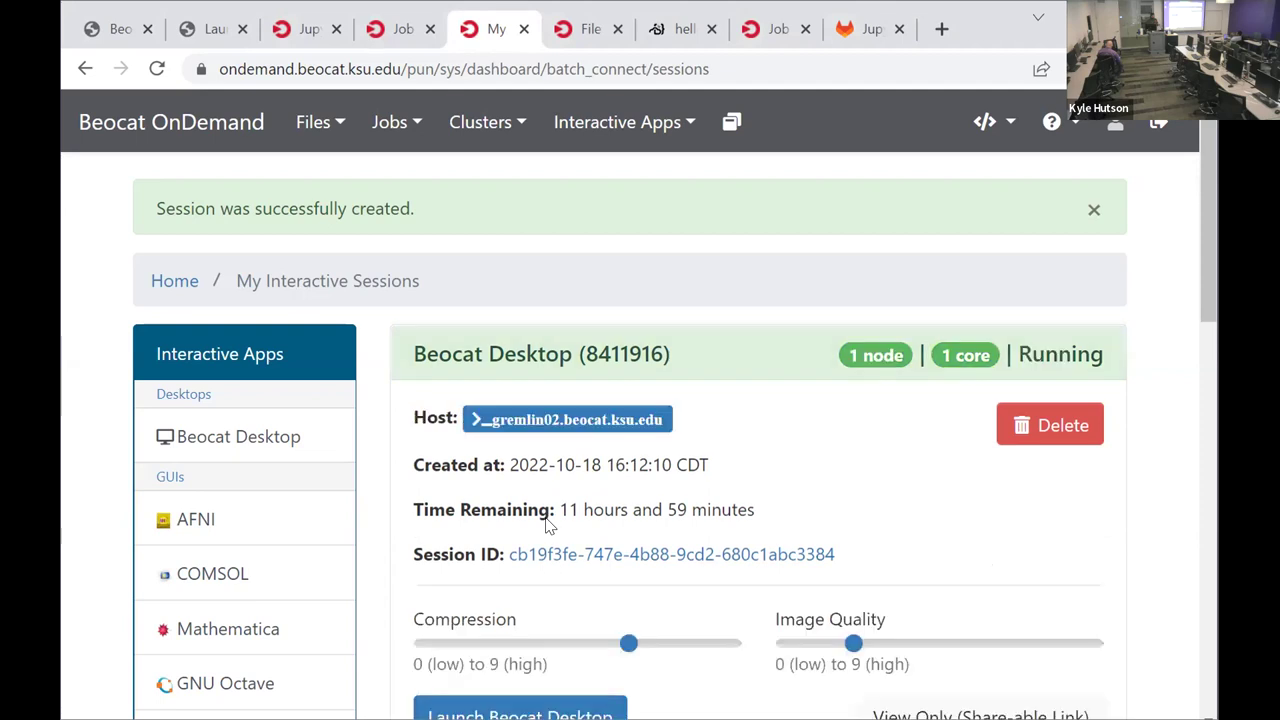
Step: Connect to the running Beocat Desktop session and allow the site to access the clipboard
scroll(554, 514, "down", 2)
left_click(523, 492)
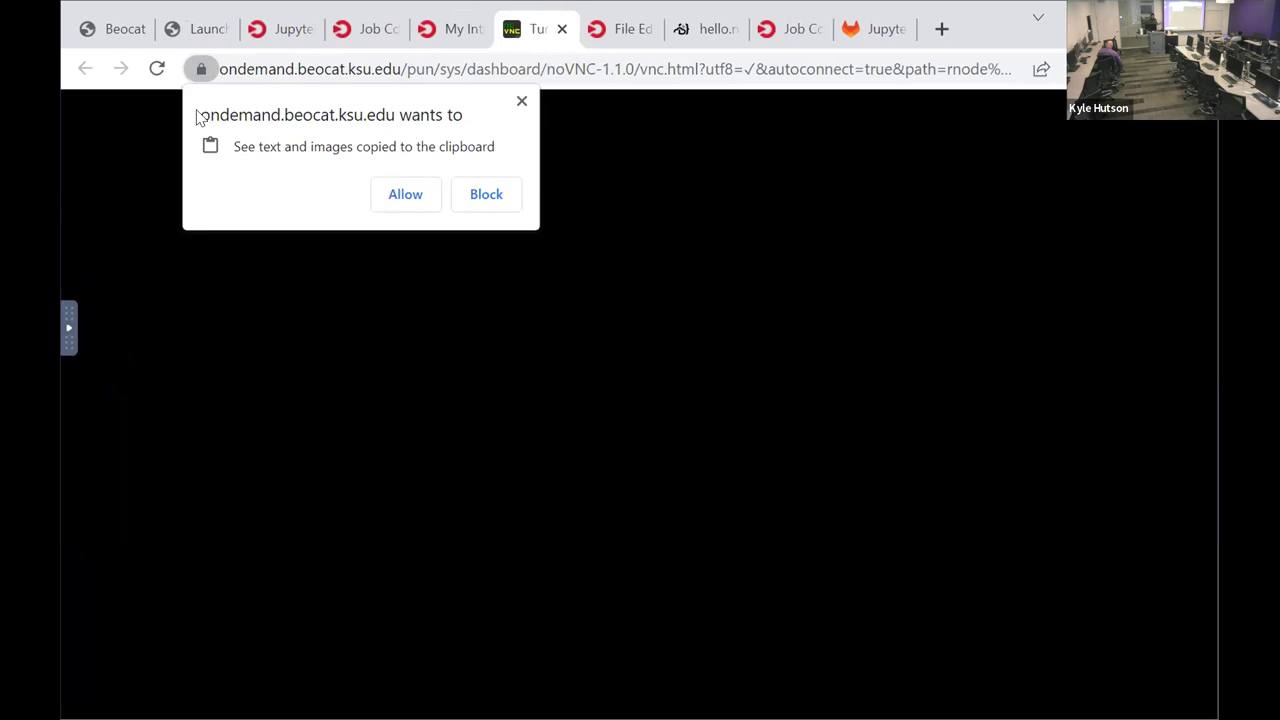
left_click(408, 200)
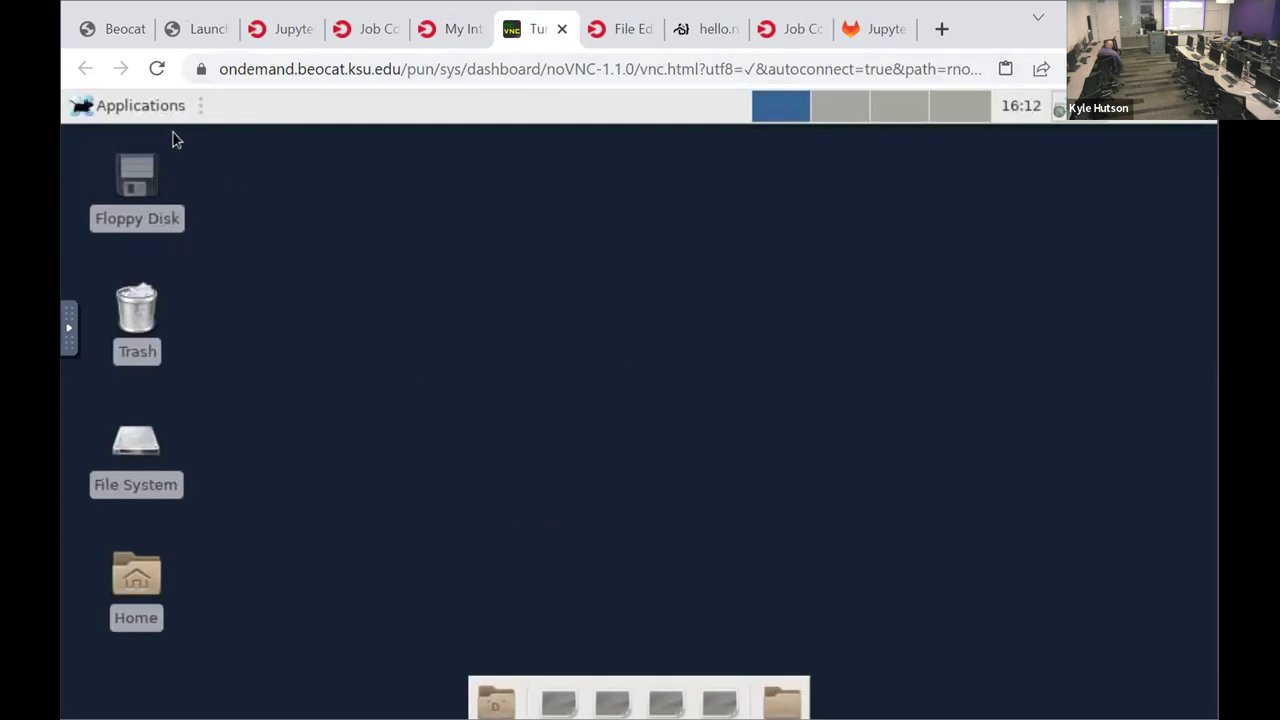
Step: View the remote desktop's list of applications, dismiss it, and close the desktop's browser tab
left_click(144, 106)
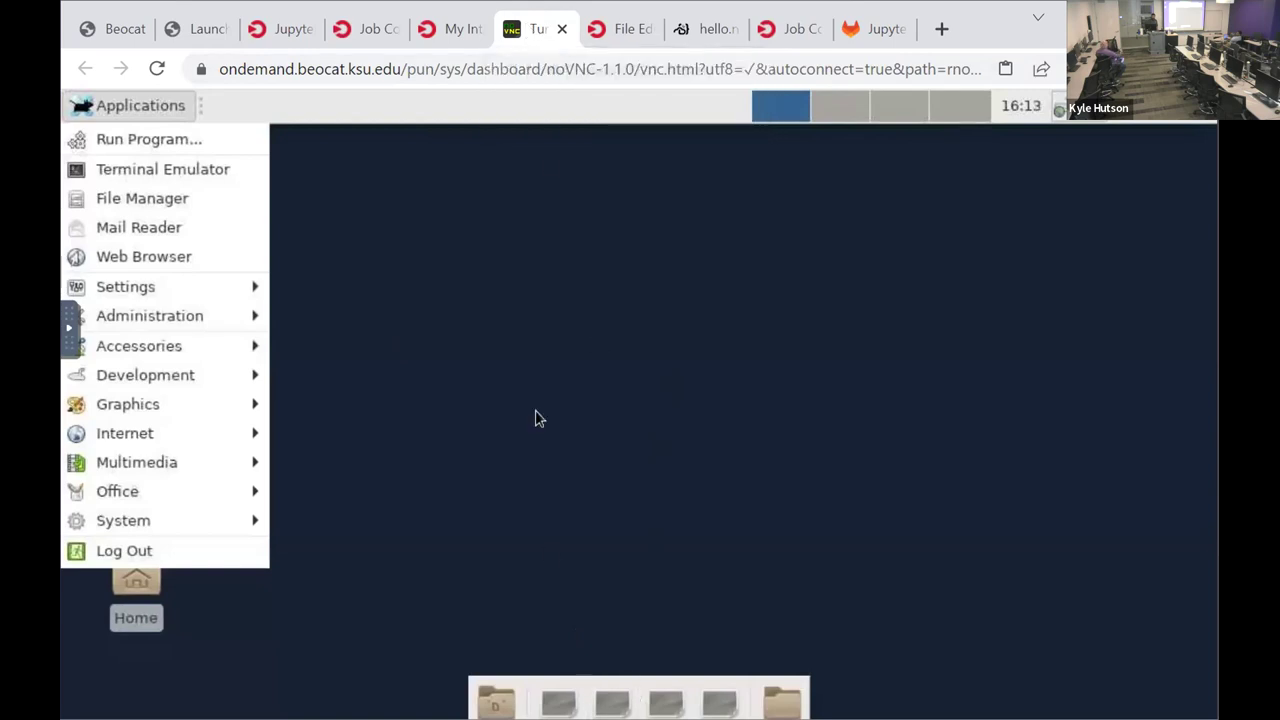
left_click(596, 358)
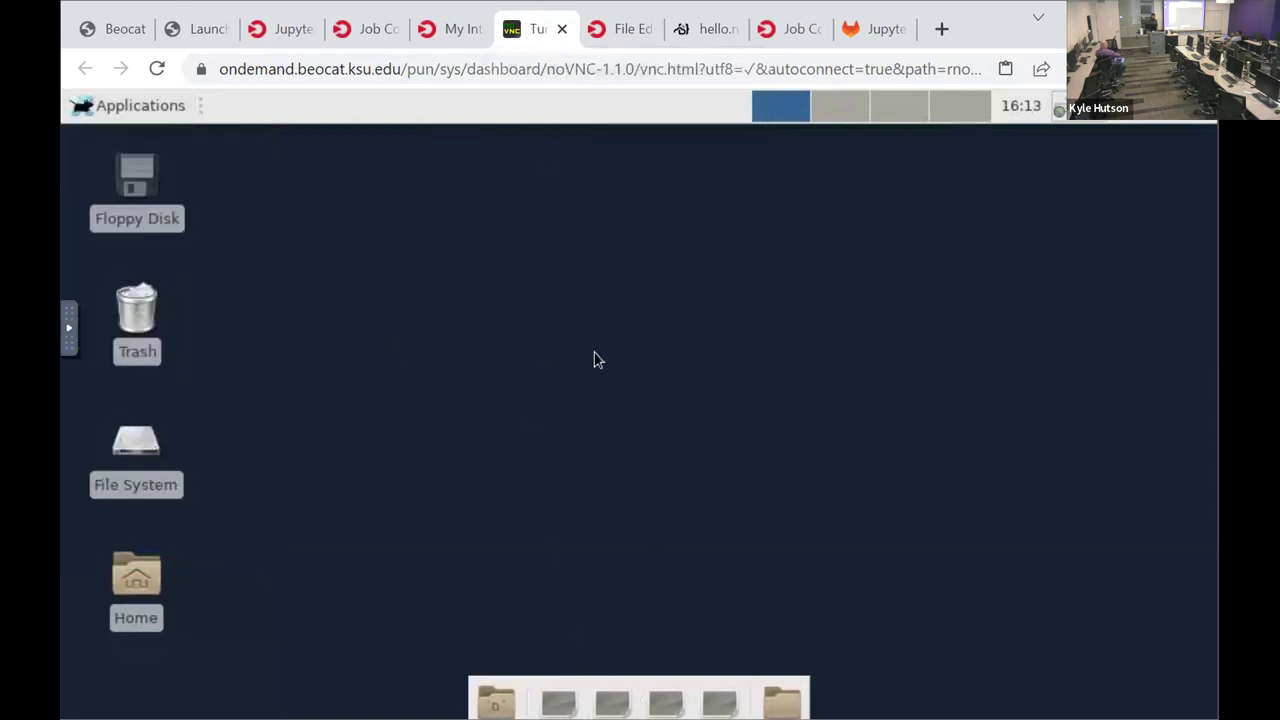
left_click(562, 29)
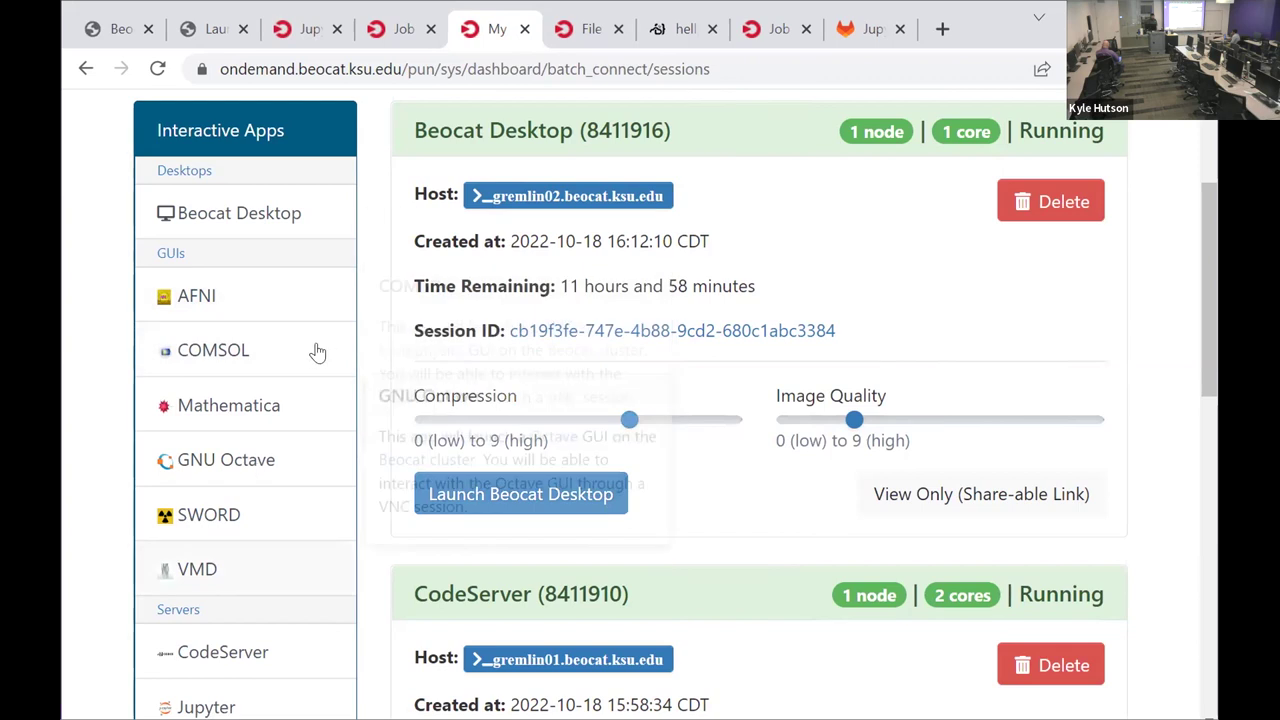
Step: Look through the available interactive GUI and server apps and read their descriptions
mouse_move(225, 386)
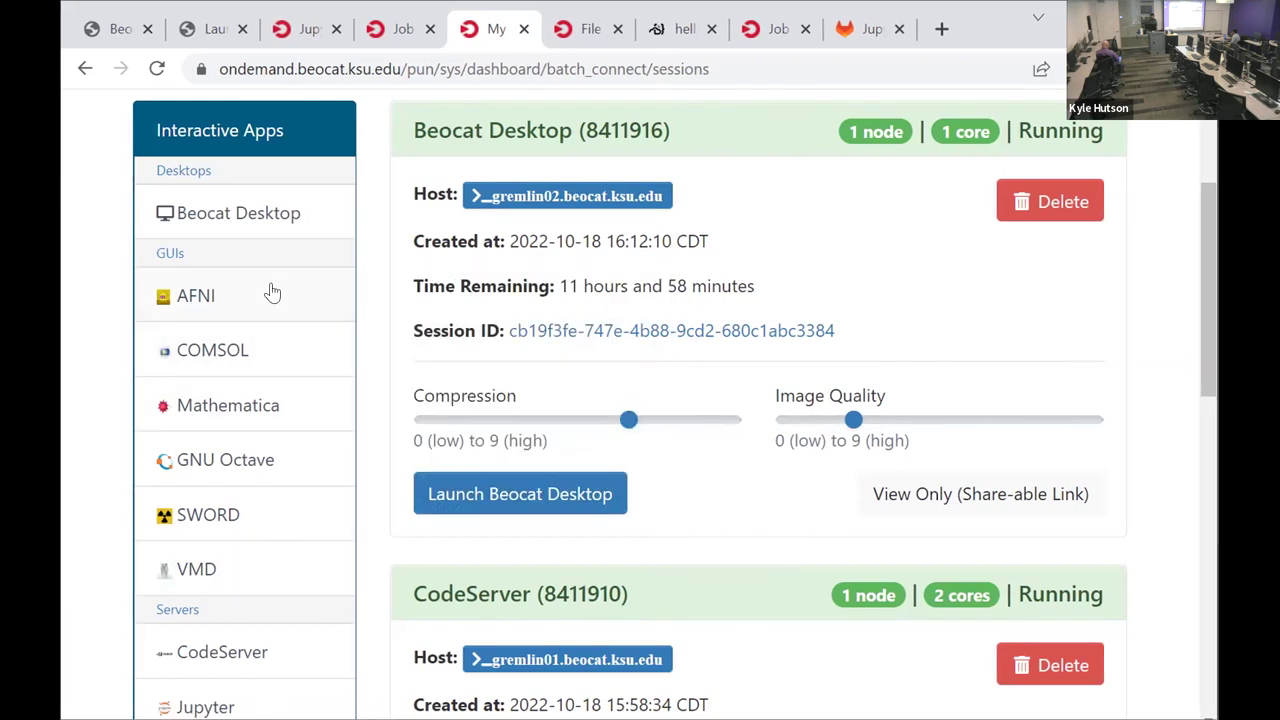
mouse_move(164, 459)
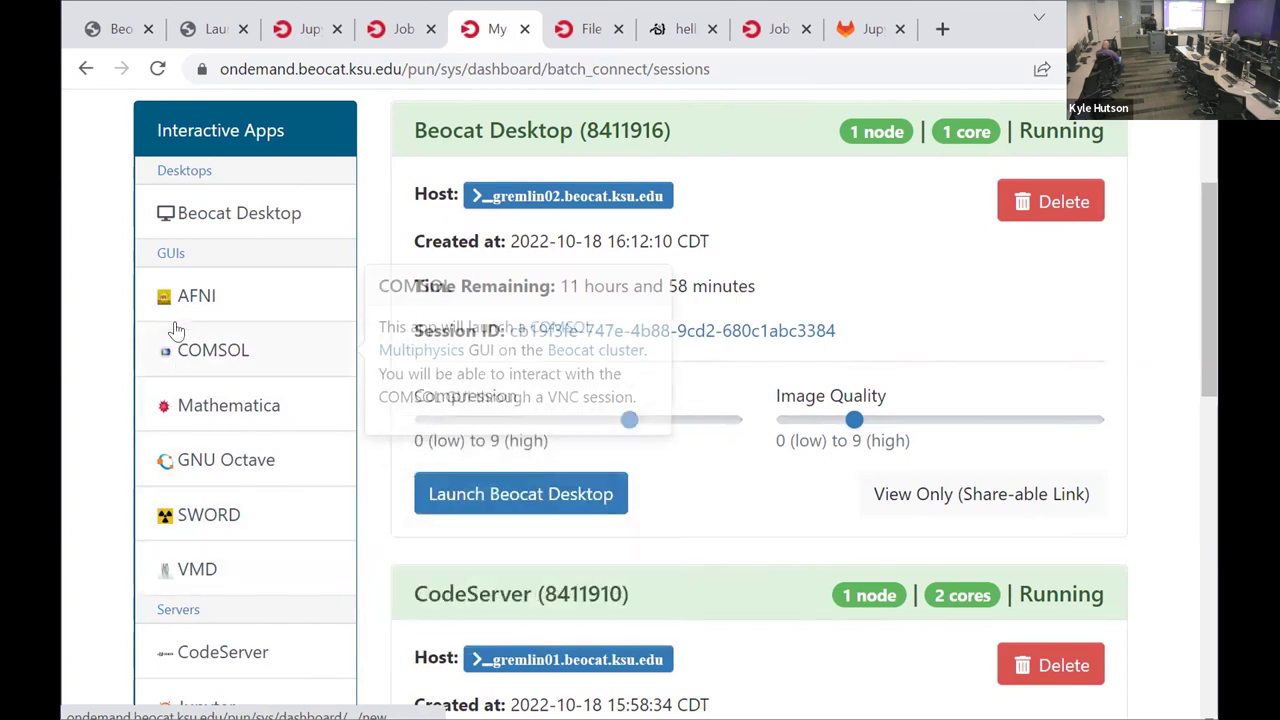
scroll(450, 549, "down", 1)
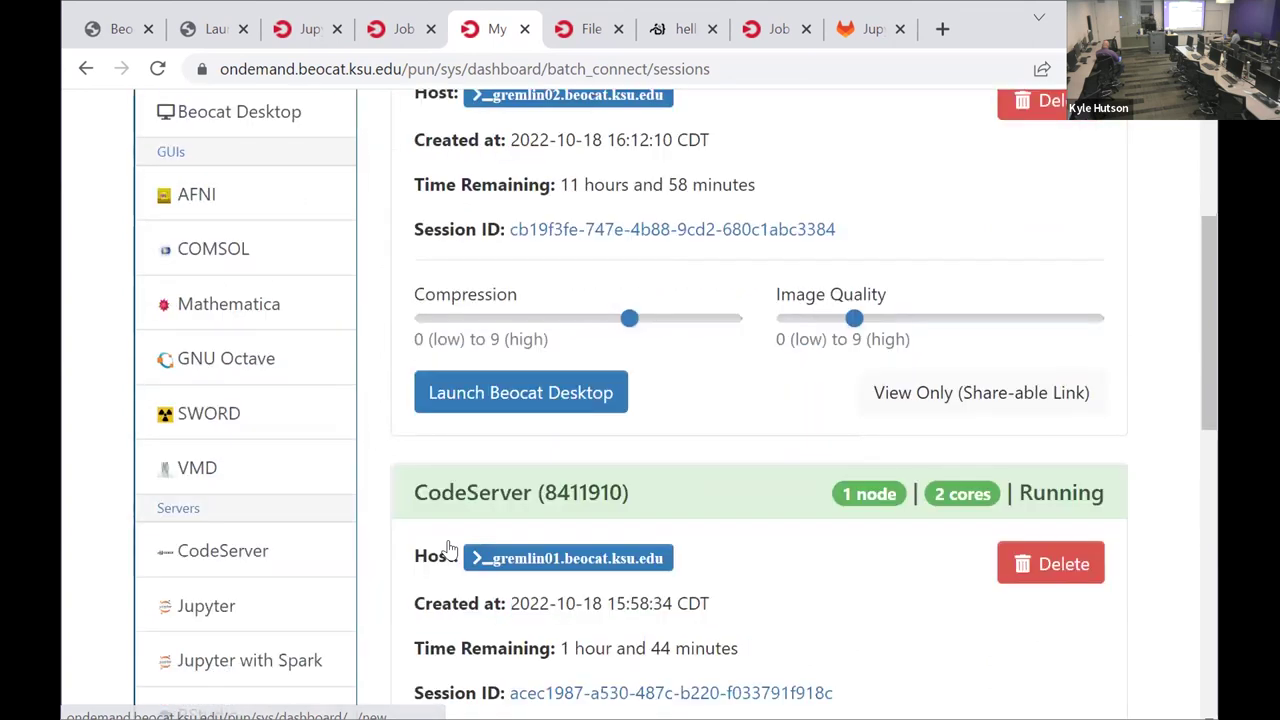
scroll(450, 549, "down", 3)
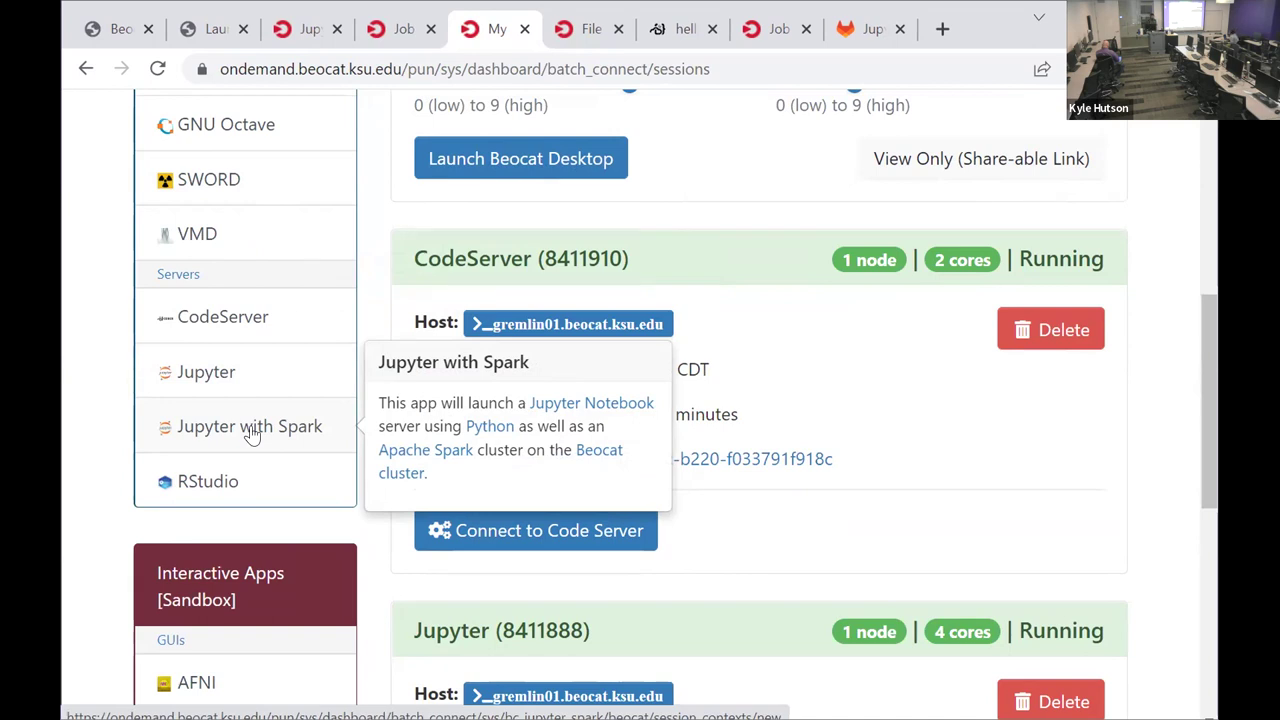
Step: Open the Jupyter with Spark launch form and review its settings, along with the RStudio app description
left_click(250, 430)
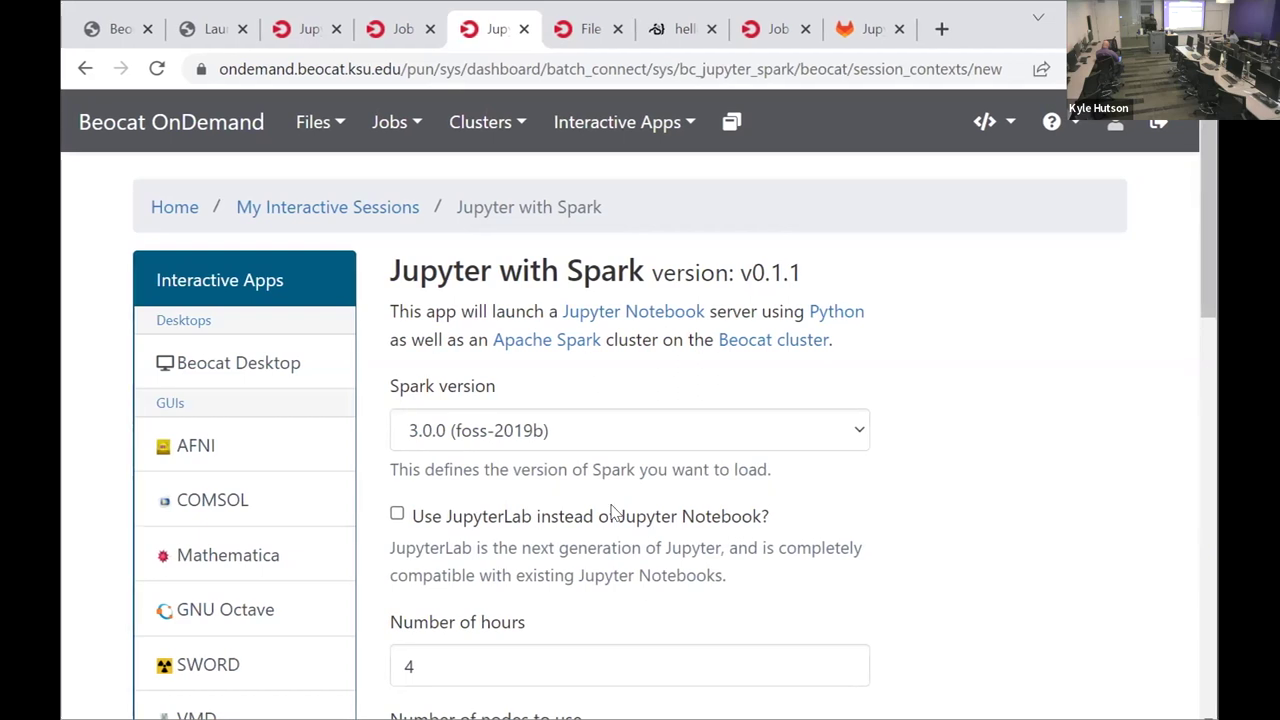
scroll(593, 345, "down", 2)
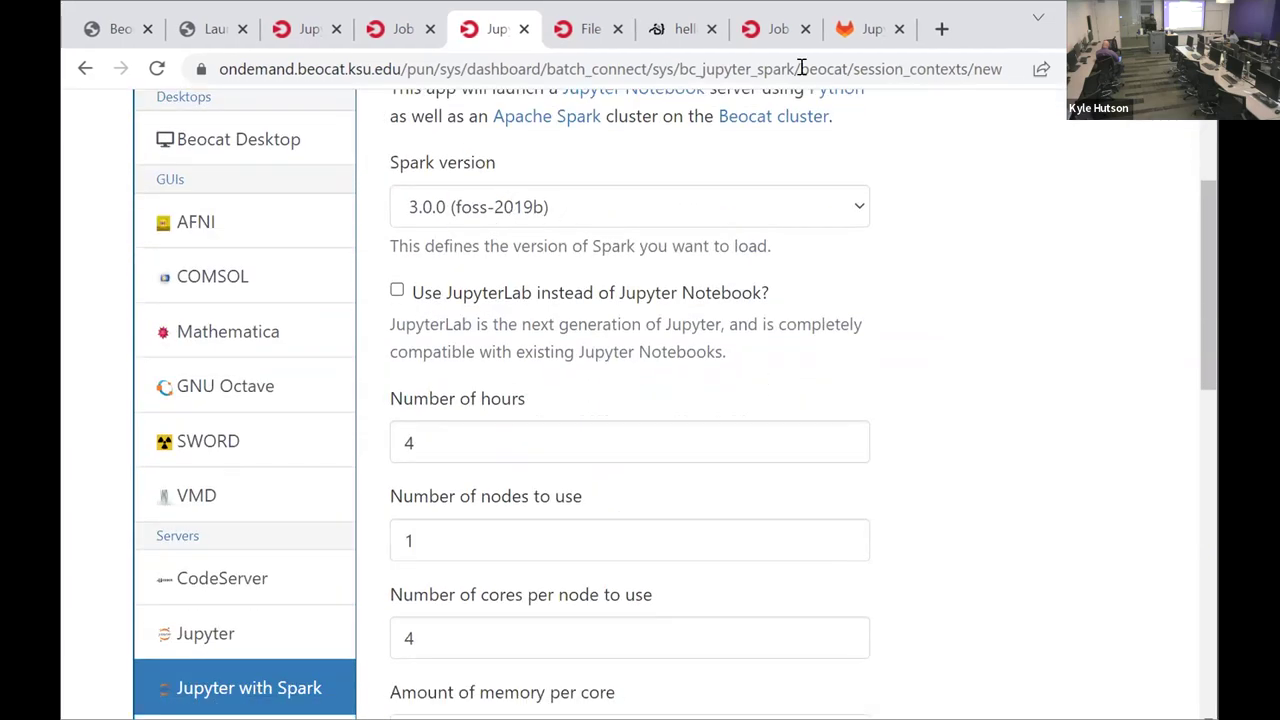
scroll(277, 506, "down", 3)
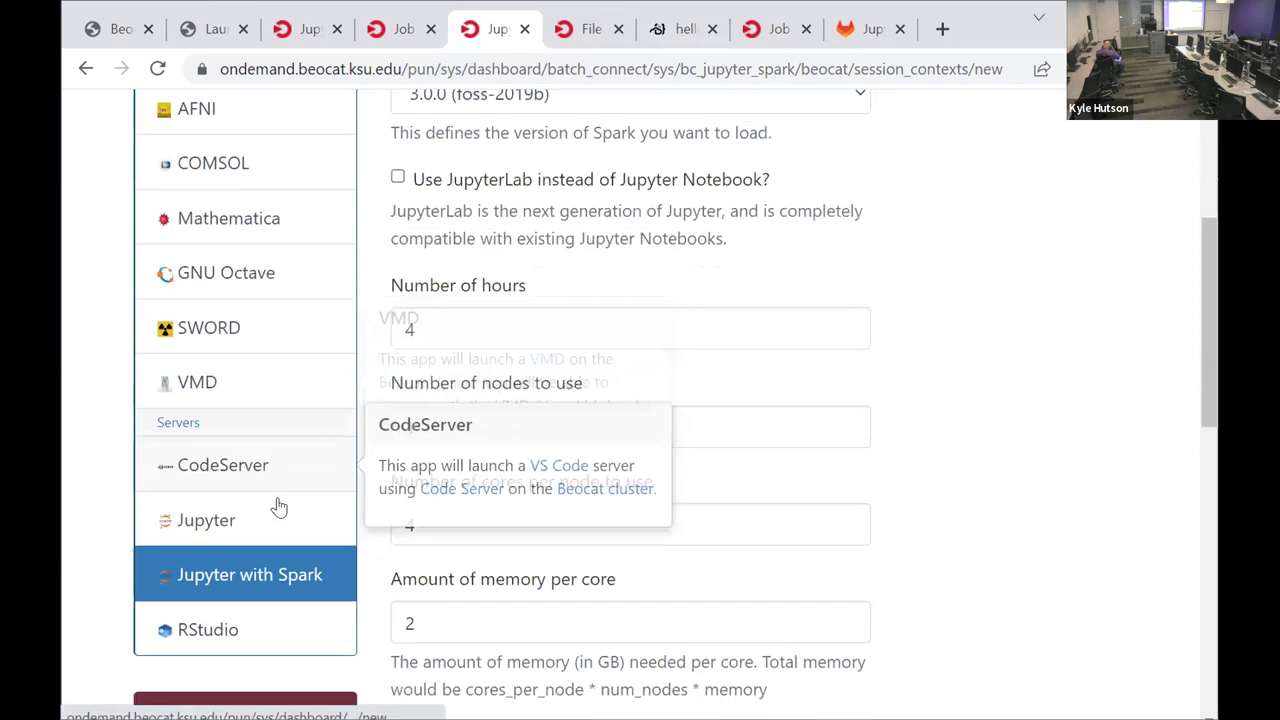
mouse_move(251, 409)
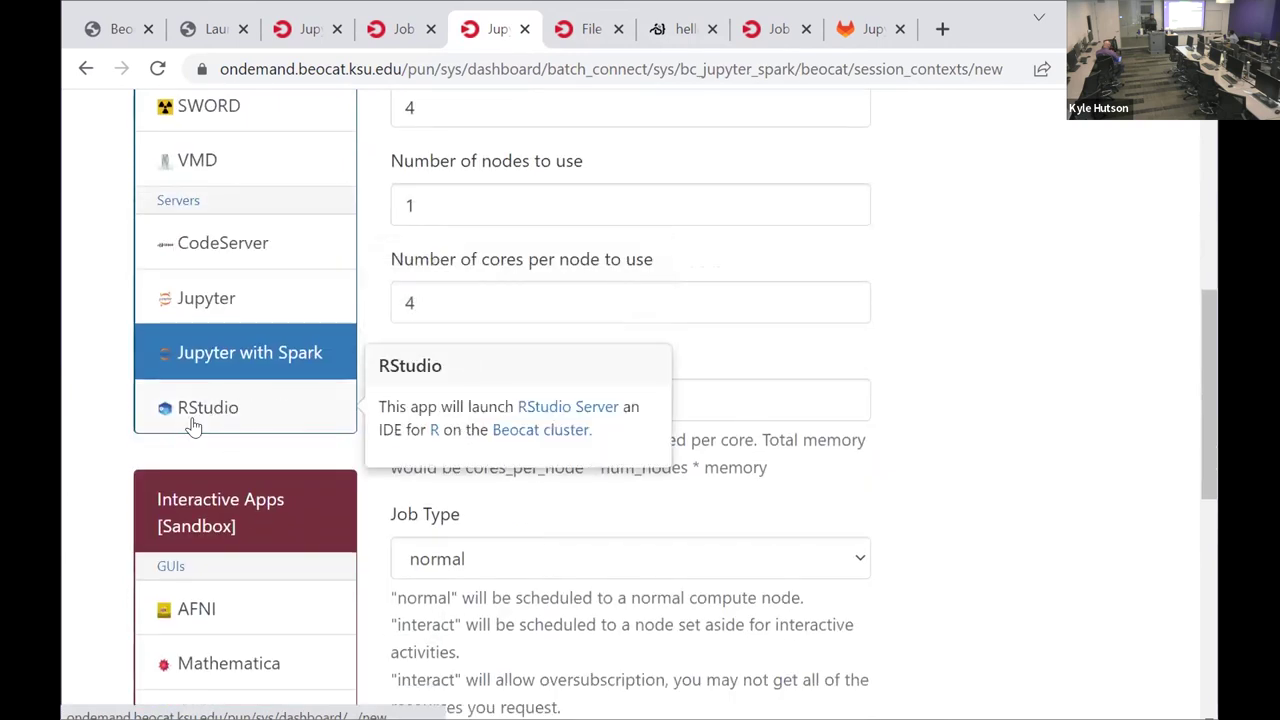
scroll(757, 500, "up", 5)
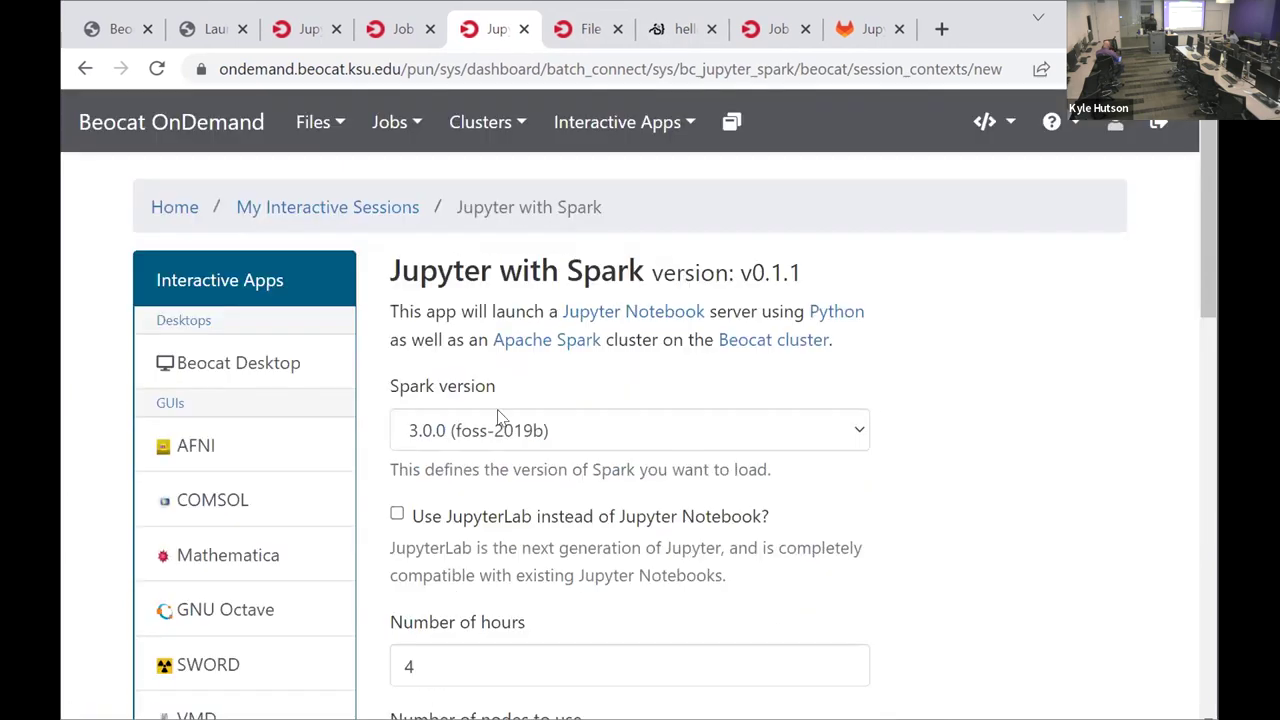
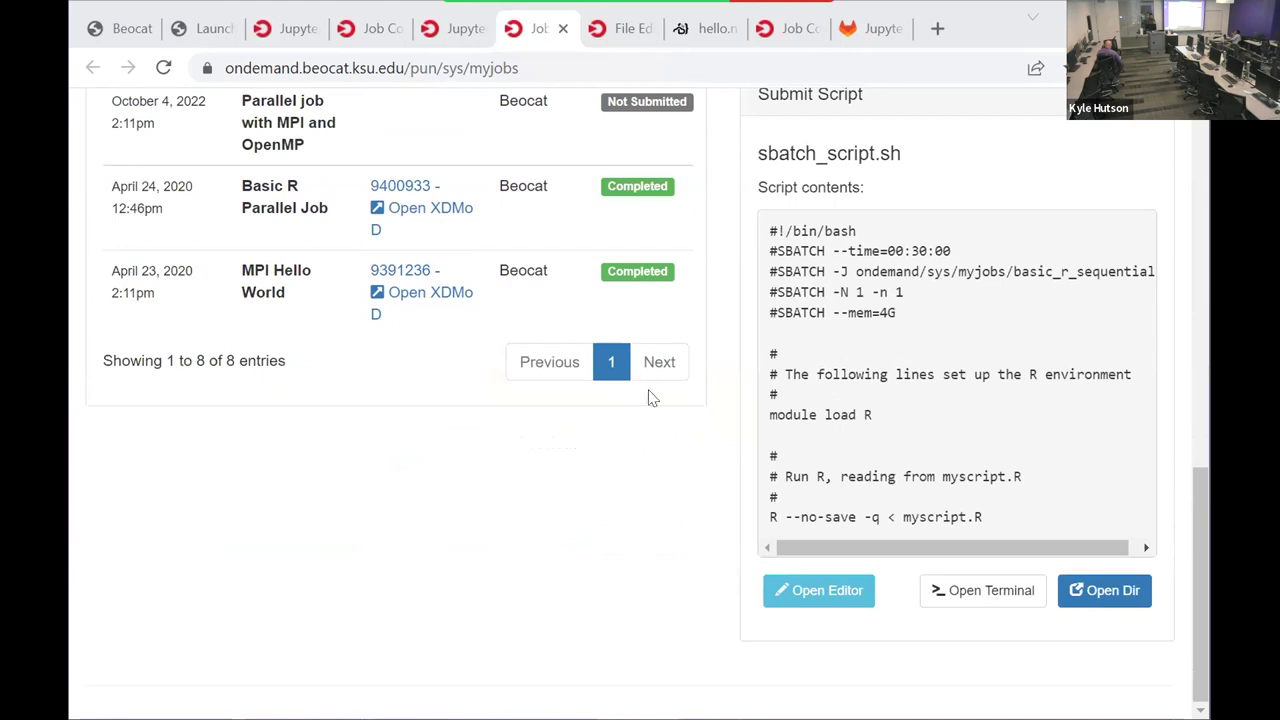
Step: Review the whole job list in the Job Composer alongside the Basic R Sequential Job's details
left_click(655, 382)
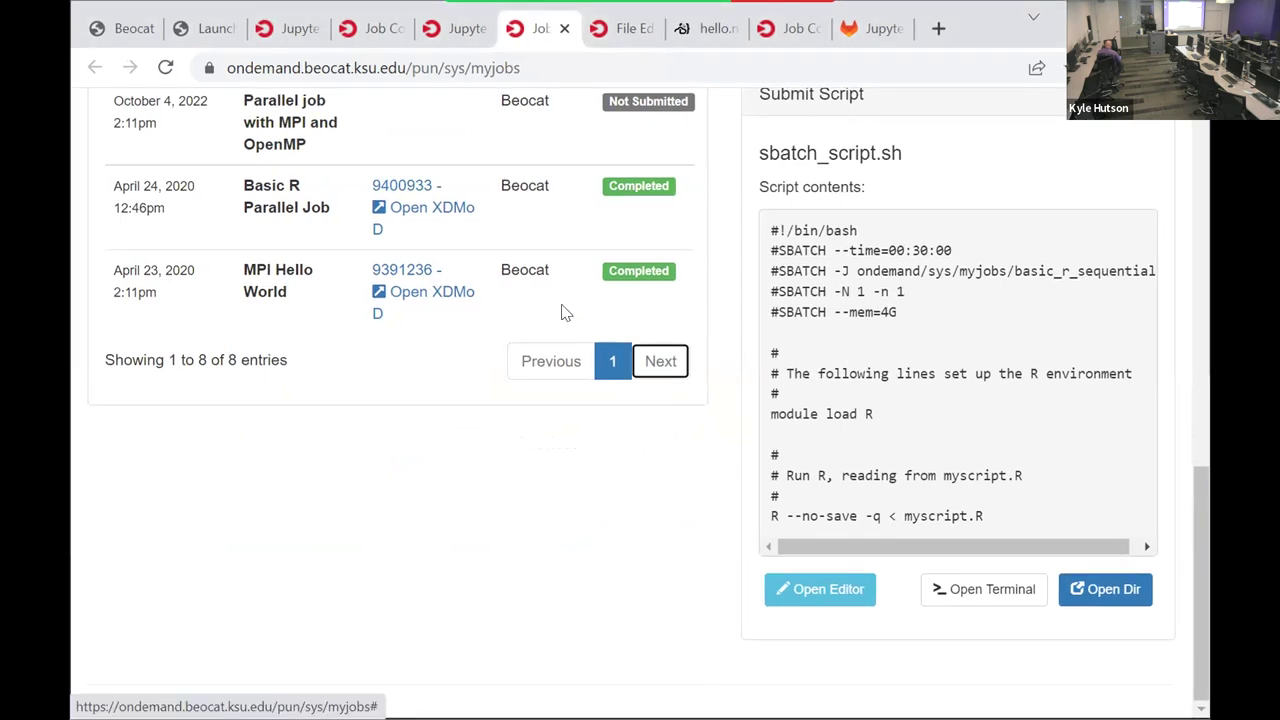
scroll(600, 256, "up", 2)
scroll(600, 256, "up", 4)
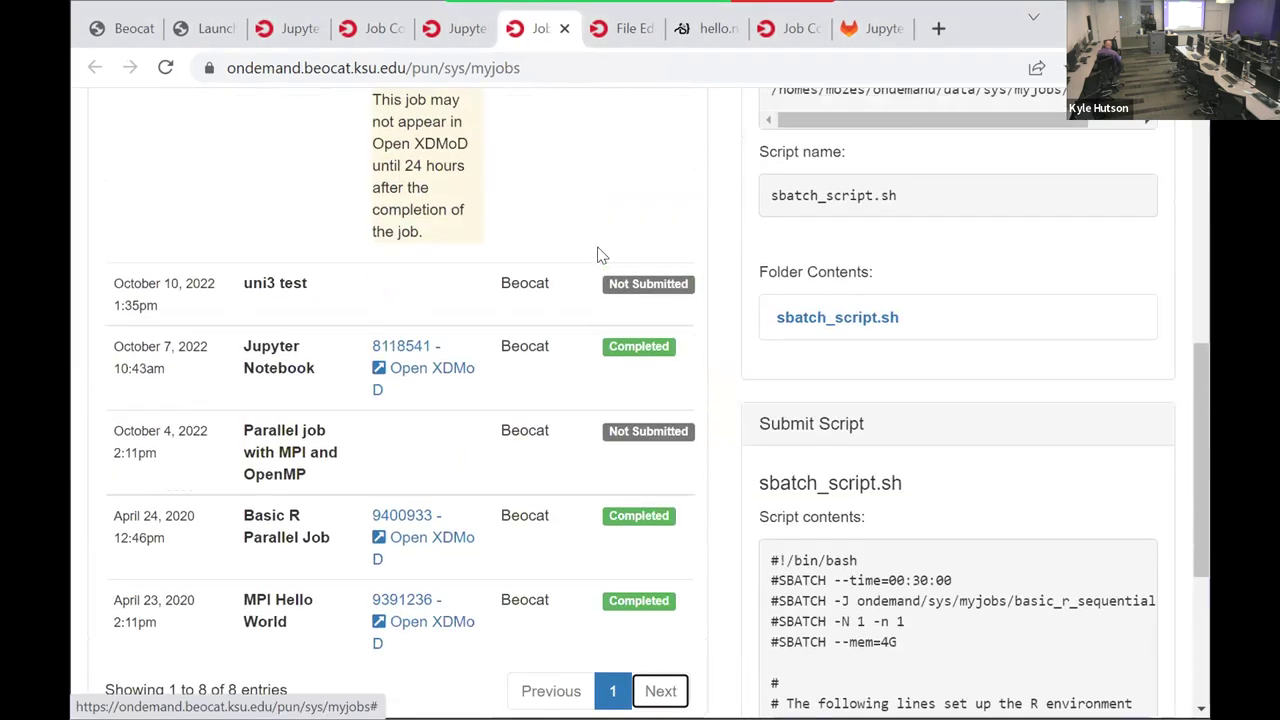
scroll(615, 410, "up", 2)
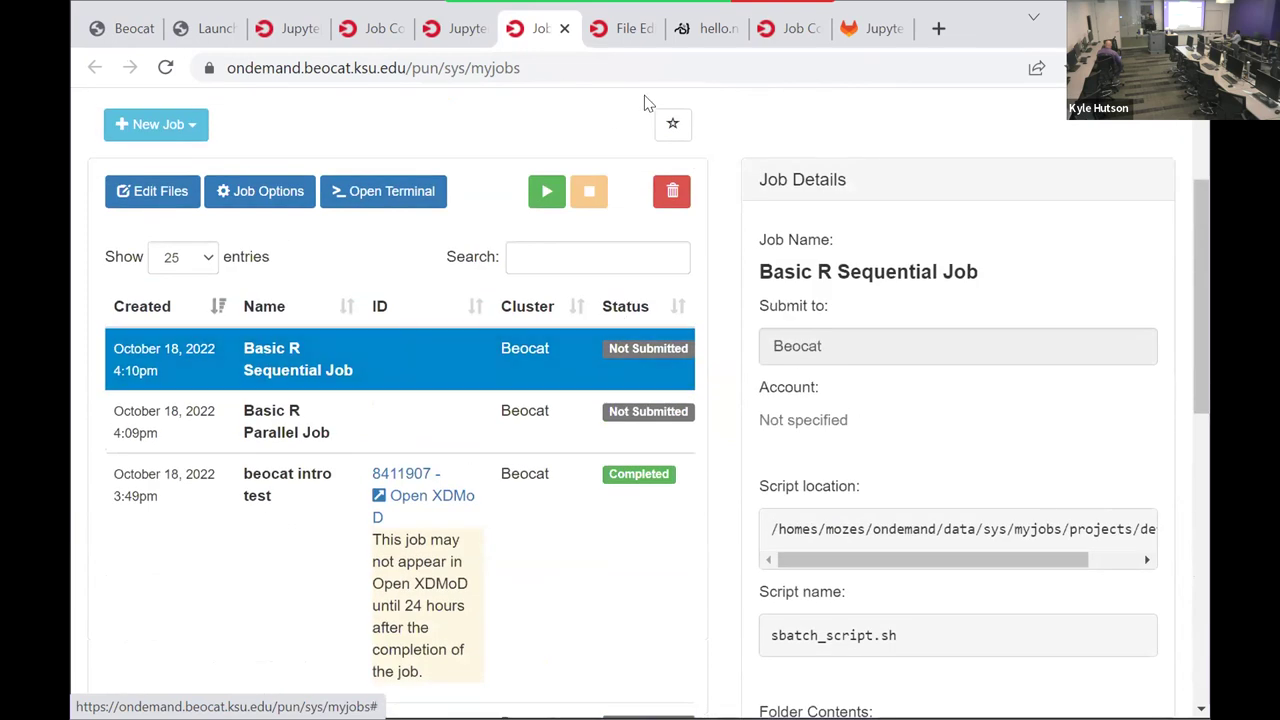
scroll(237, 194, "up", 2)
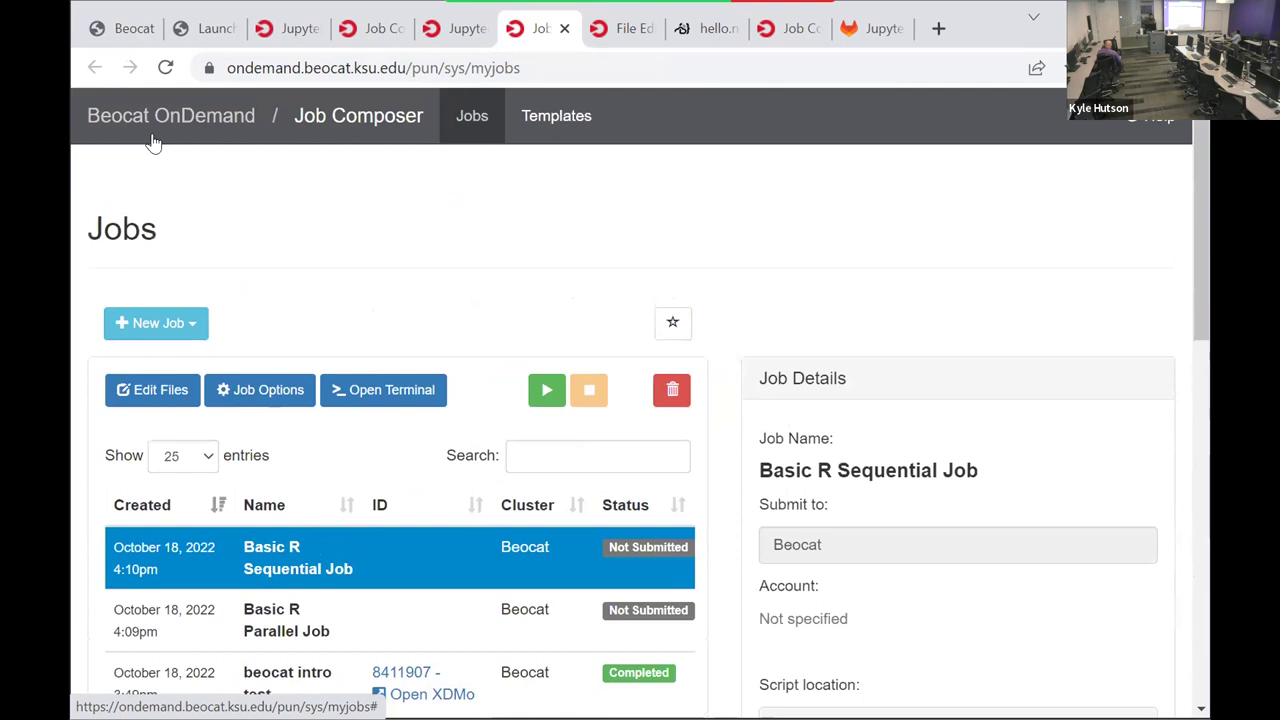
Step: Return to the Beocat OnDemand dashboard from the Jupyter form and open the Open XDMoD site
left_click(288, 29)
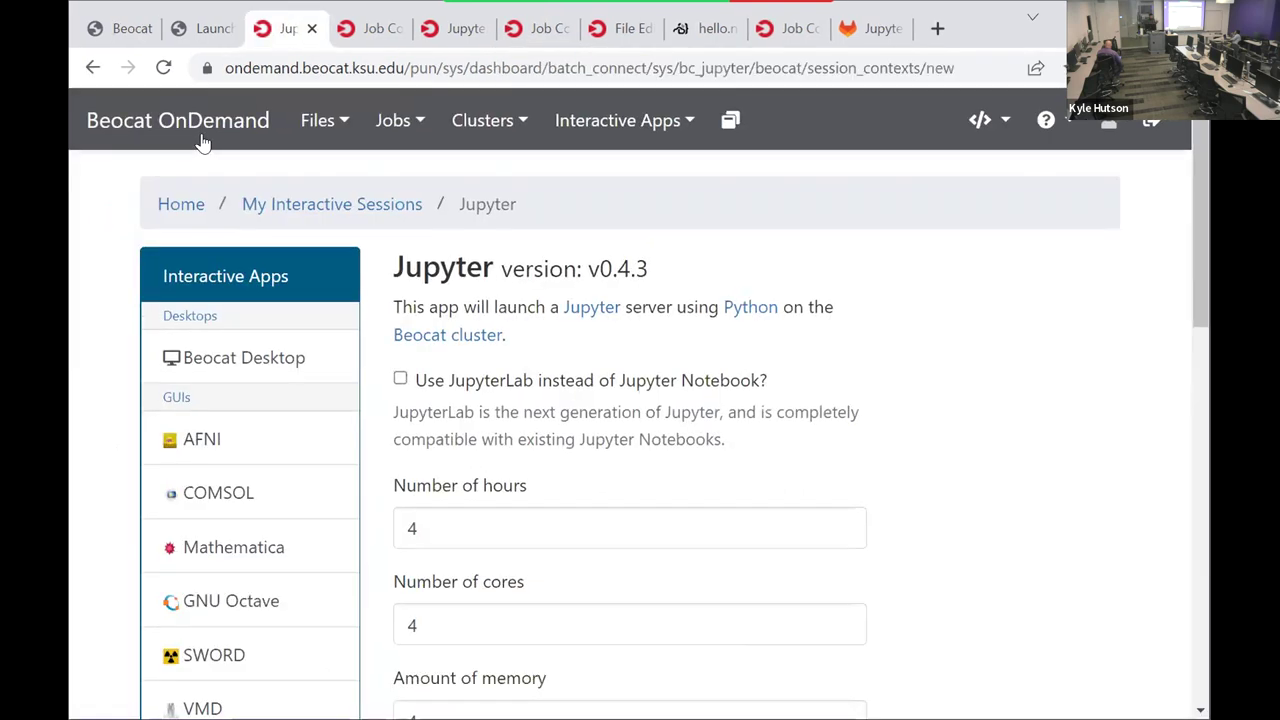
left_click(206, 132)
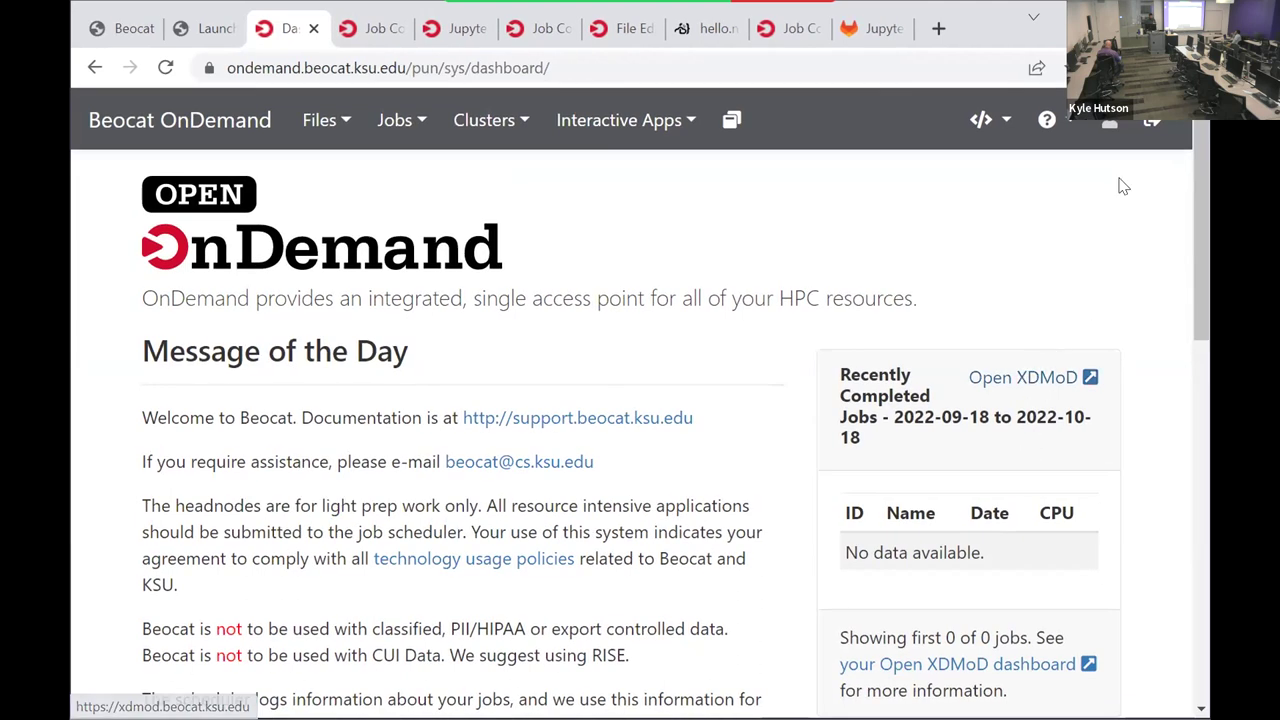
left_click(1013, 389)
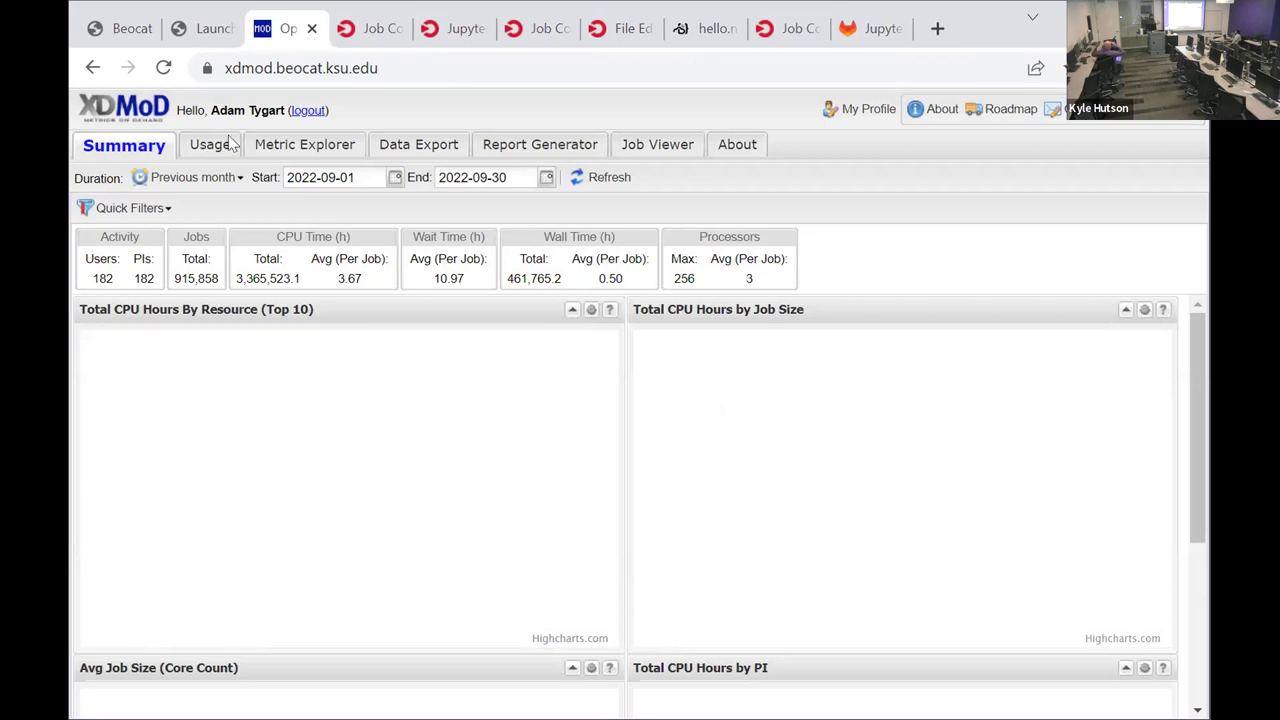
Step: Reload the XDMoD summary page, then look at its user quick filter and the CPU-hours charts for the previous month
scroll(351, 465, "down", 3)
scroll(351, 481, "up", 3)
left_click(163, 68)
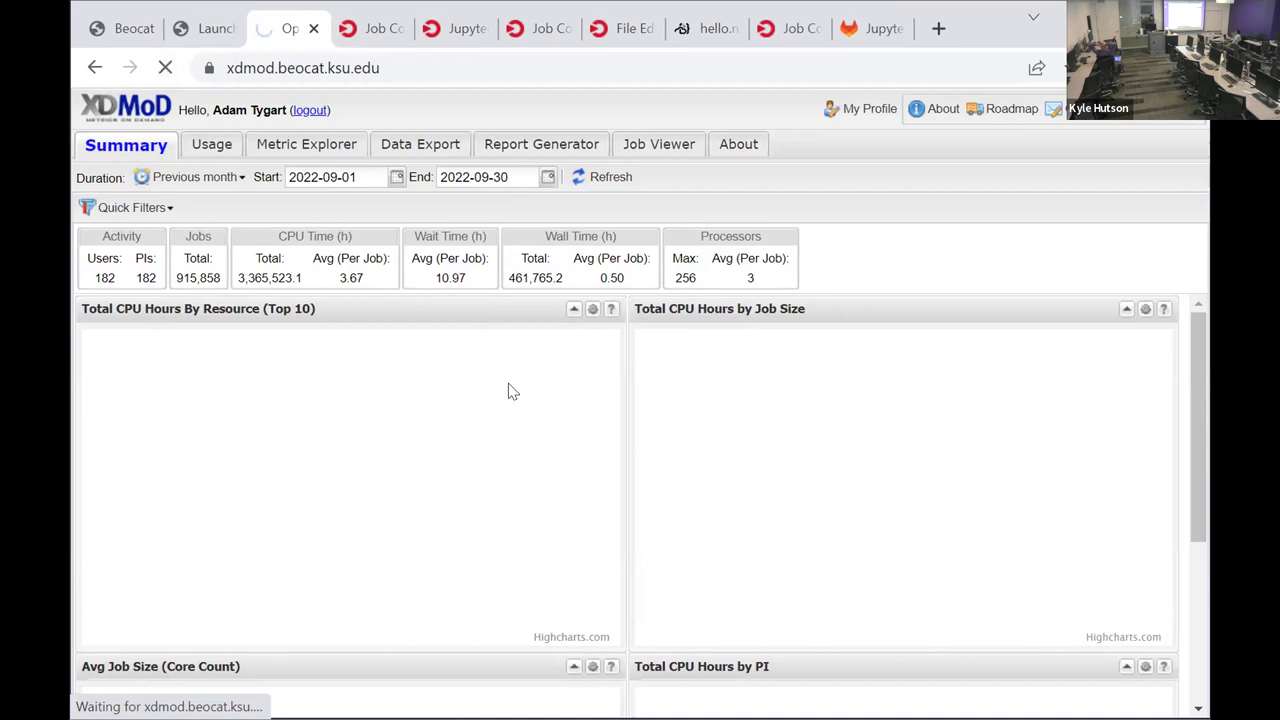
left_click(131, 209)
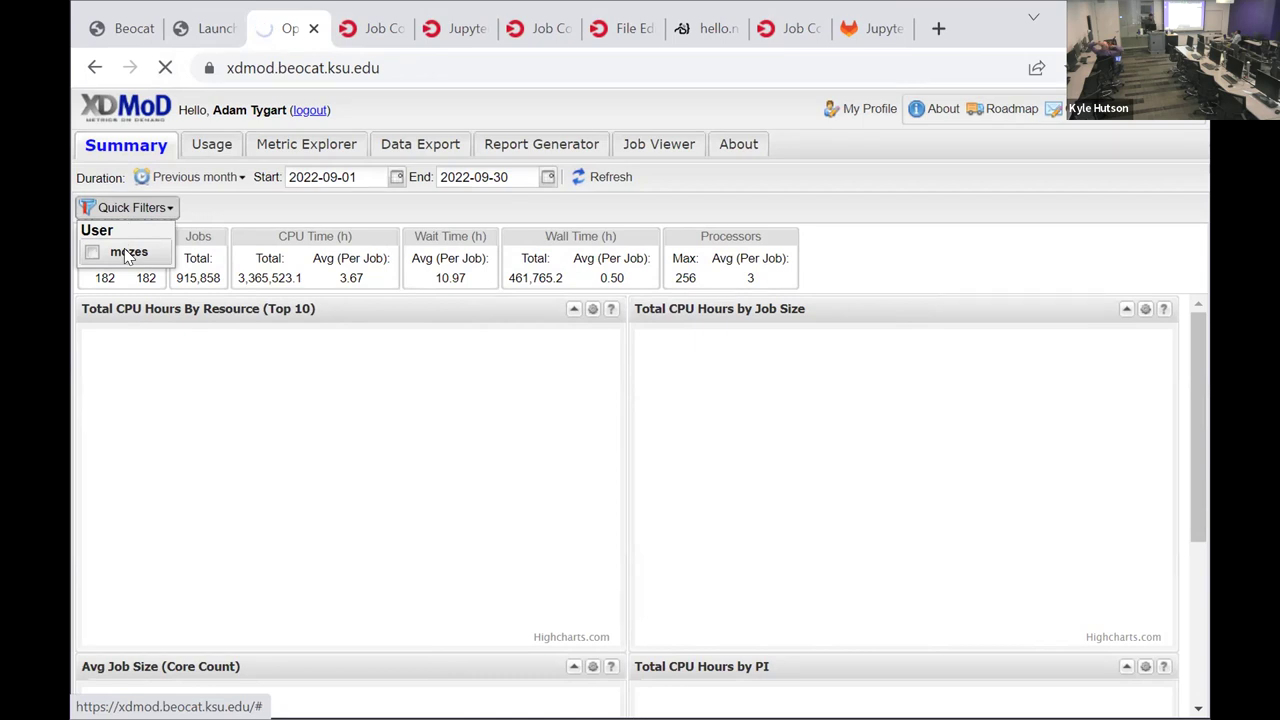
left_click(127, 254)
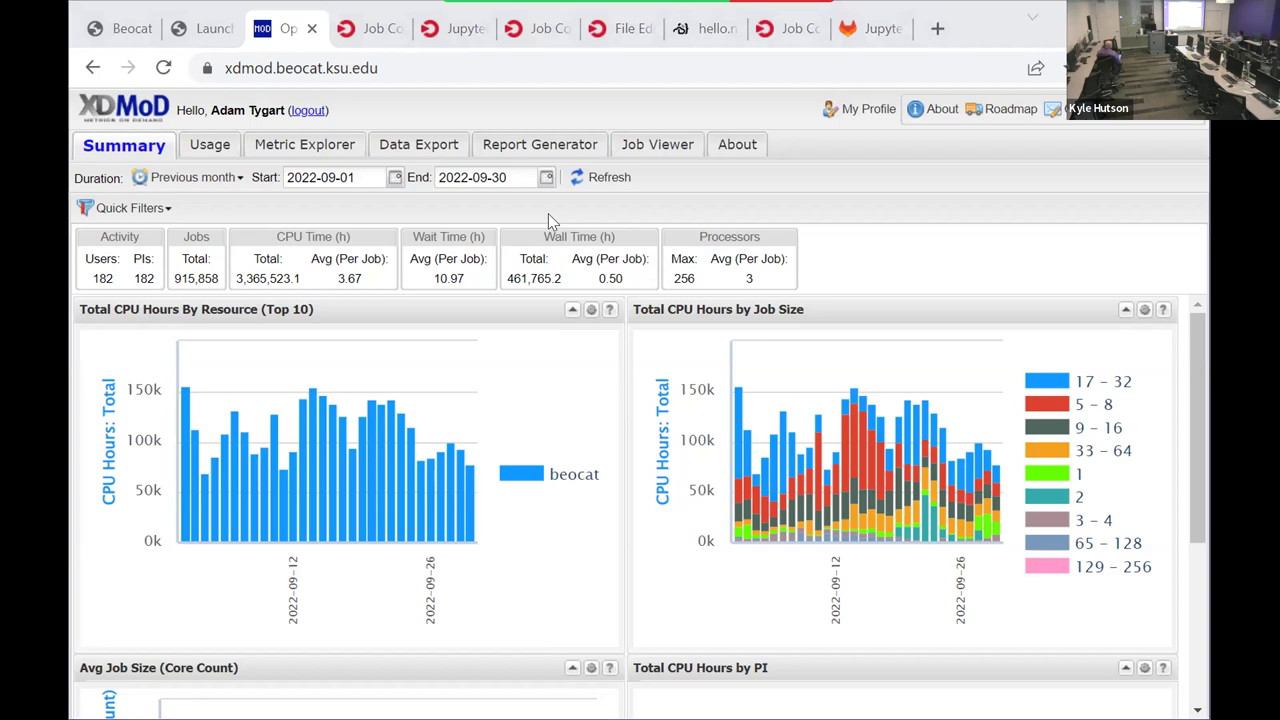
mouse_move(245, 365)
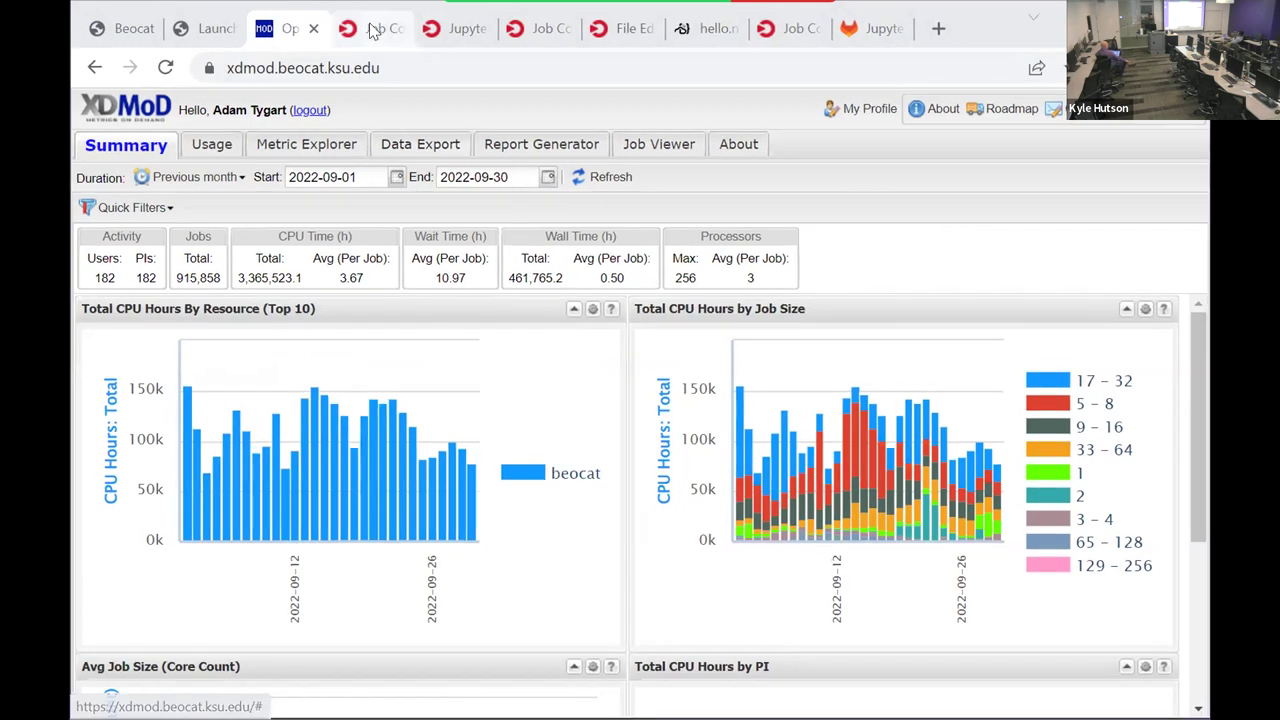
mouse_move(372, 33)
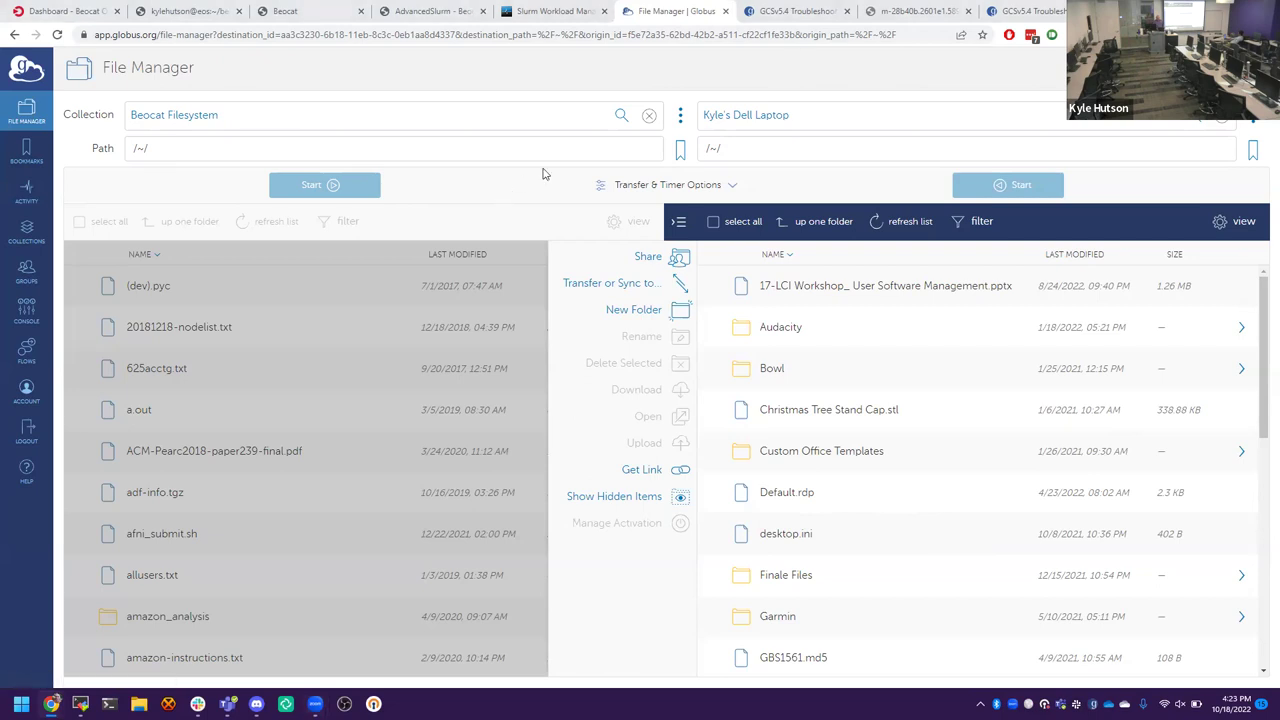
Step: Log out of the Globus Web App and go to the globus.org home page
left_click(27, 432)
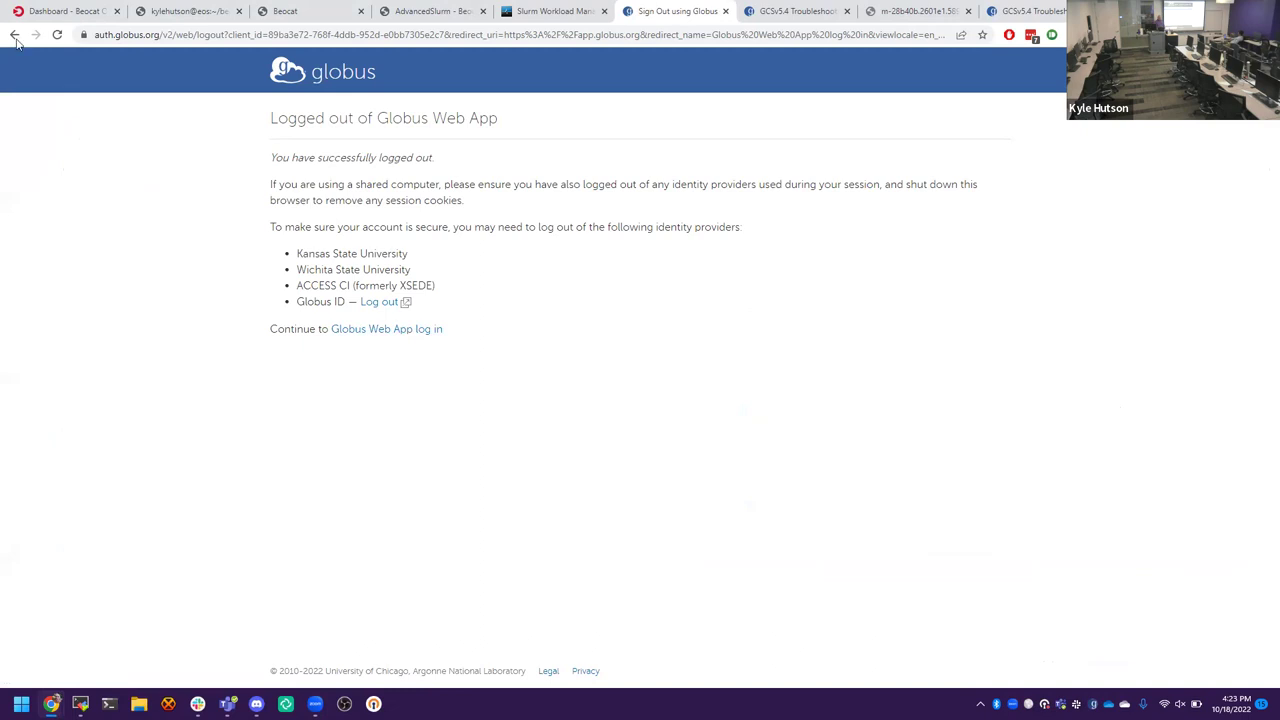
left_click(187, 38)
key("BackSpace")
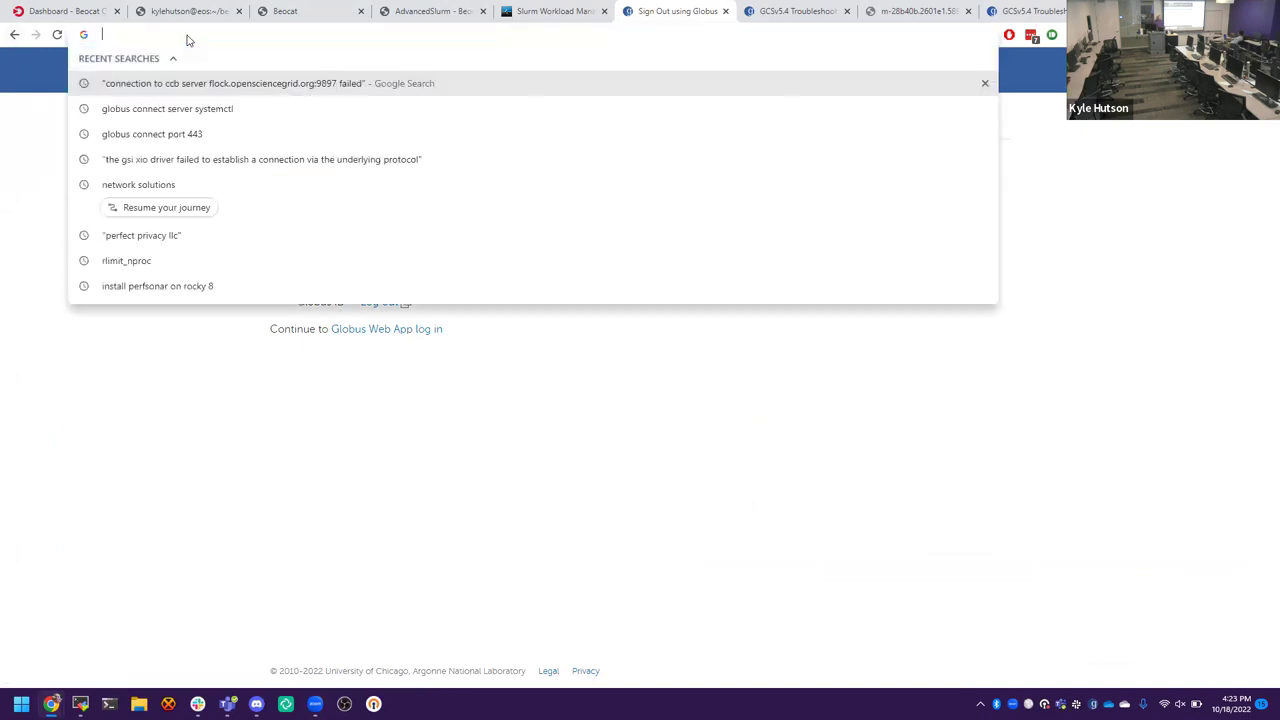
type("glo")
key("Return")
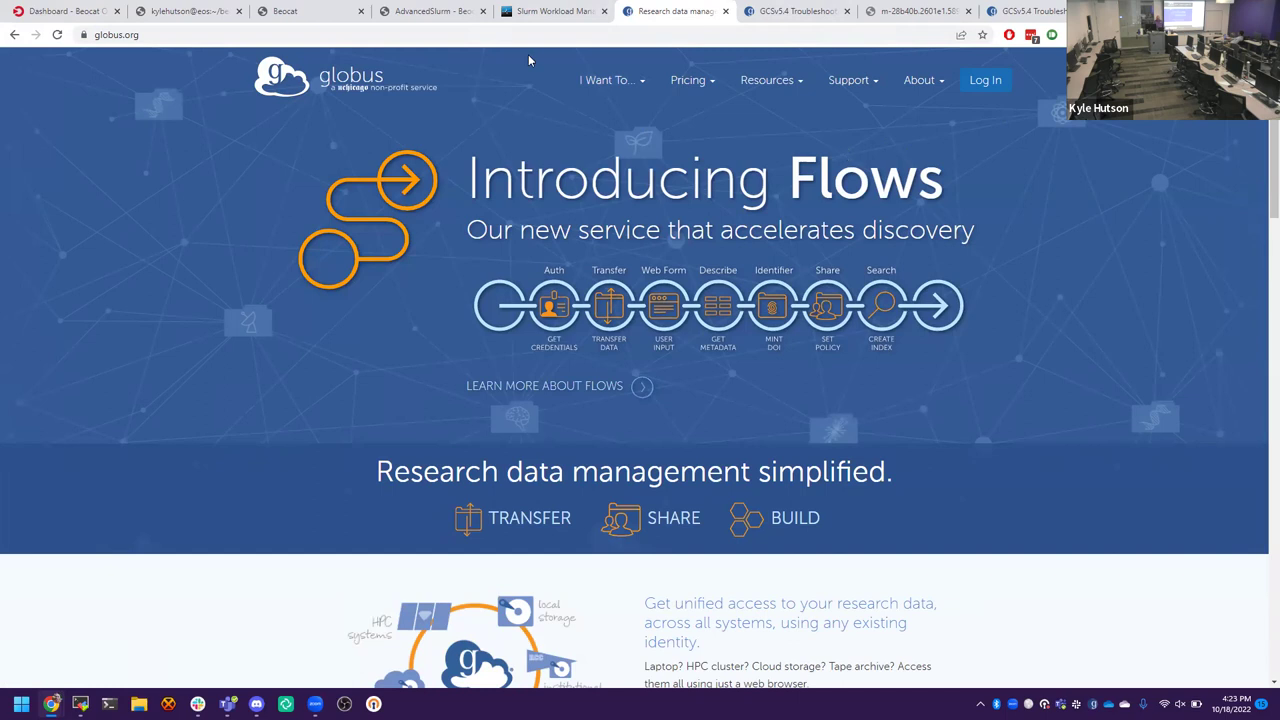
Step: Log in to Globus with Kansas State University as the organizational login
left_click(981, 87)
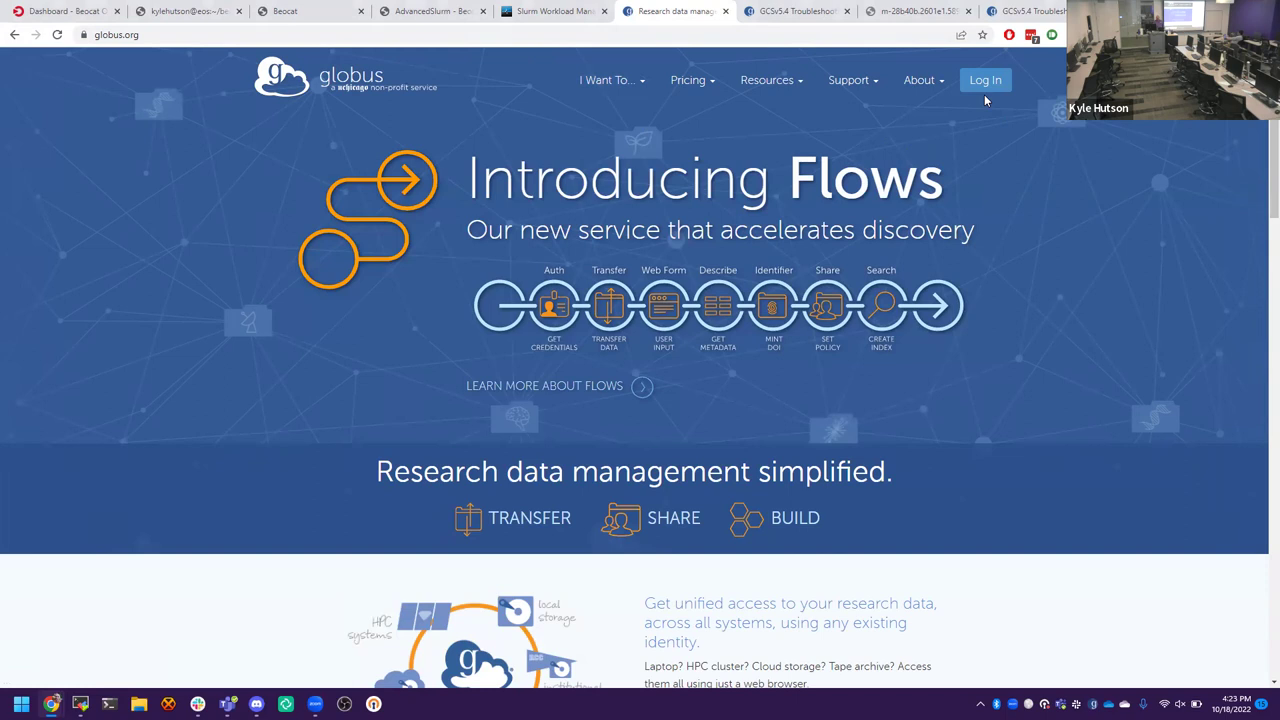
left_click(990, 84)
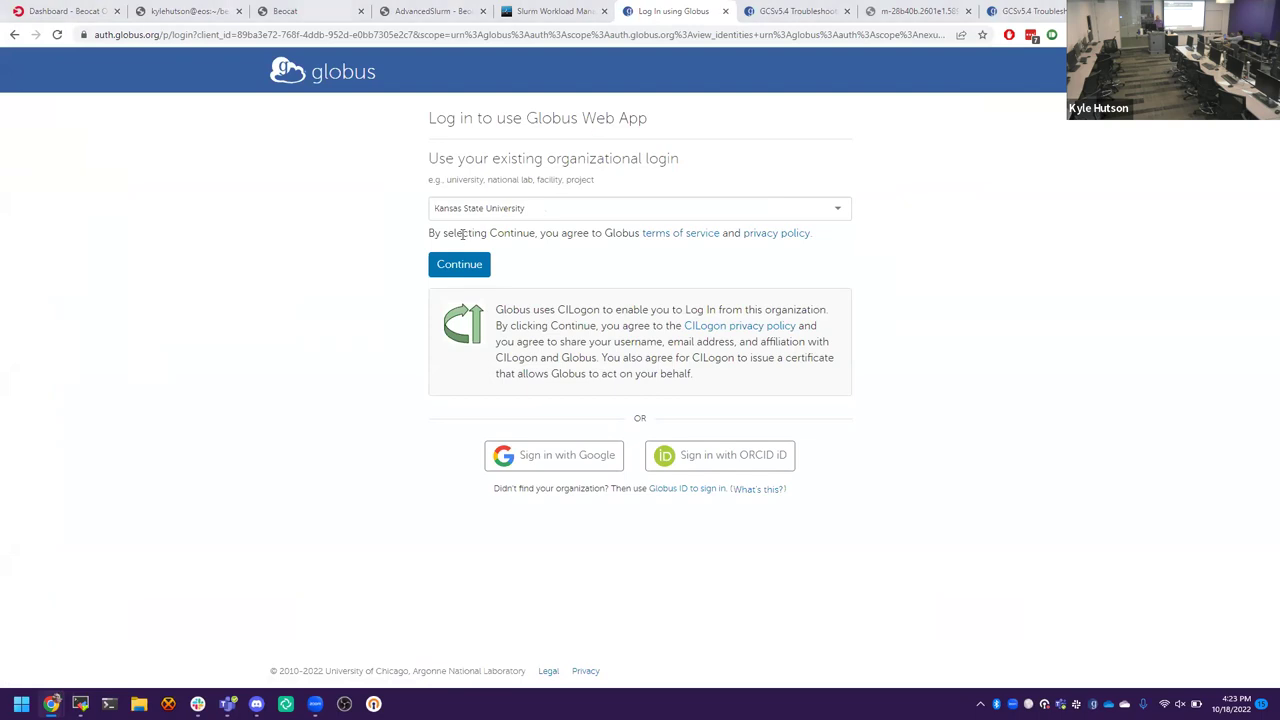
left_click(452, 278)
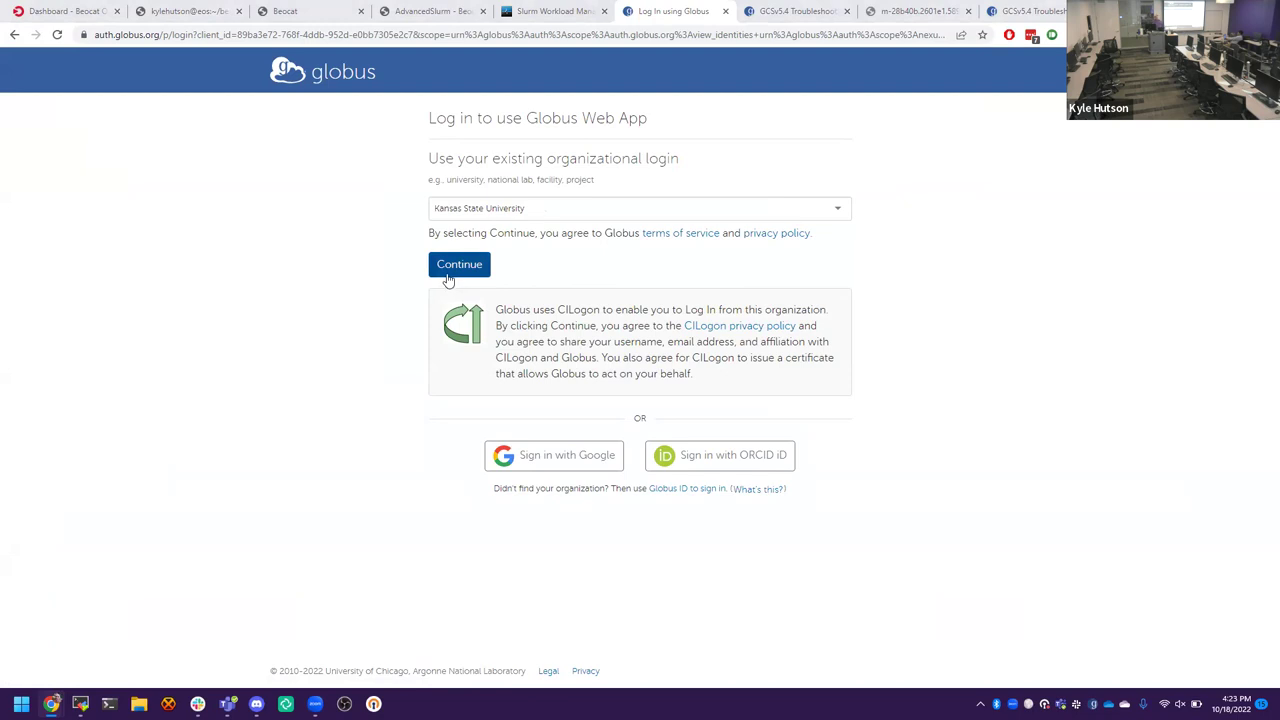
left_click(453, 272)
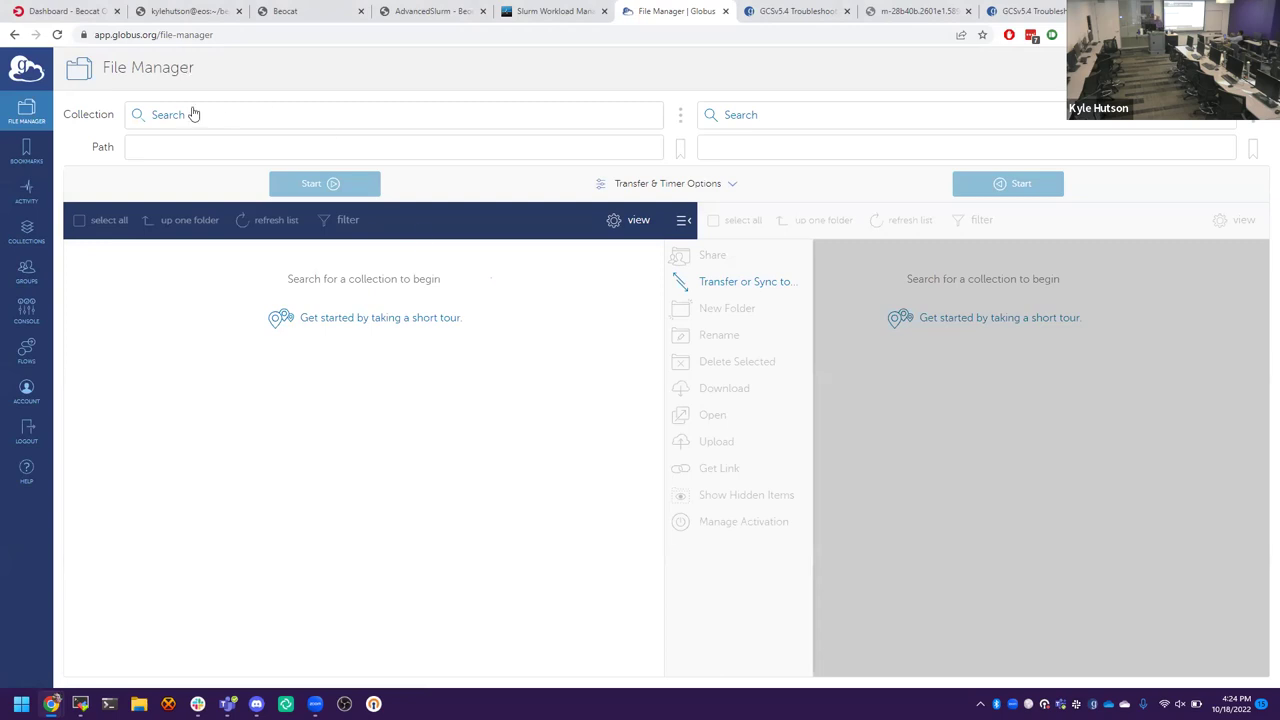
Step: Search the collections for "beocat" and open Beocat Filesystem as the first collection
left_click(261, 116)
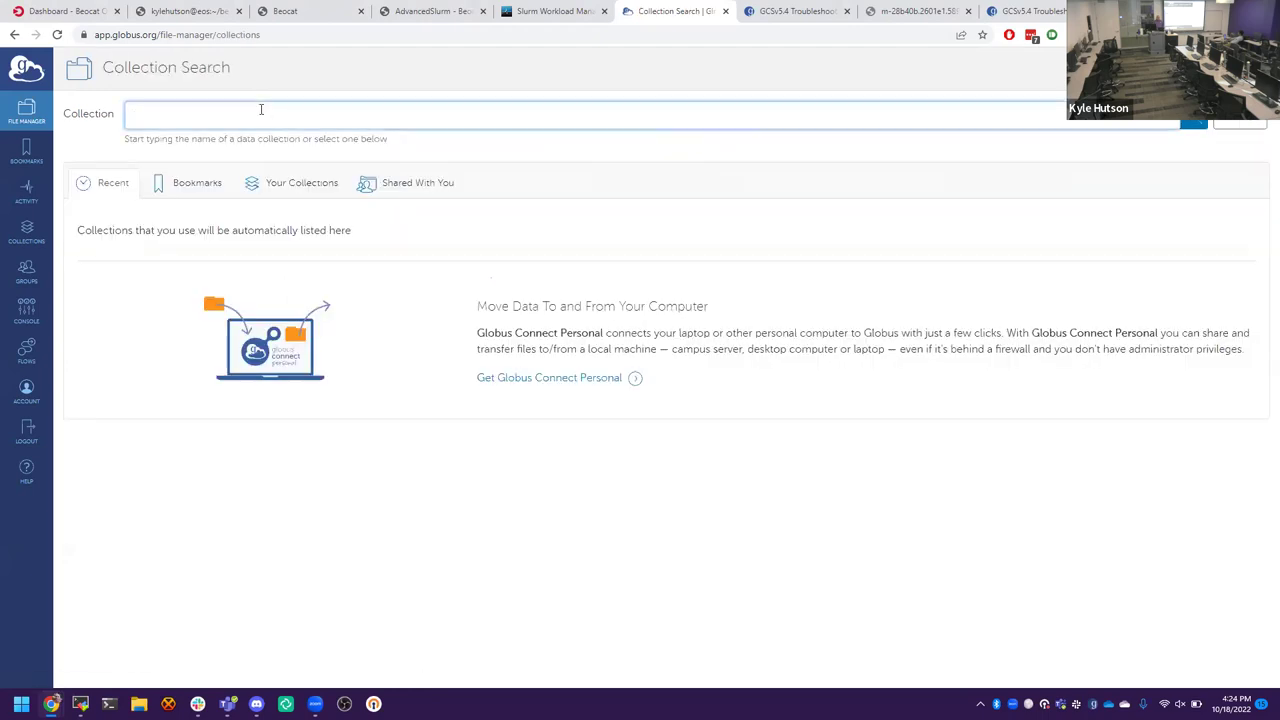
type("beocat")
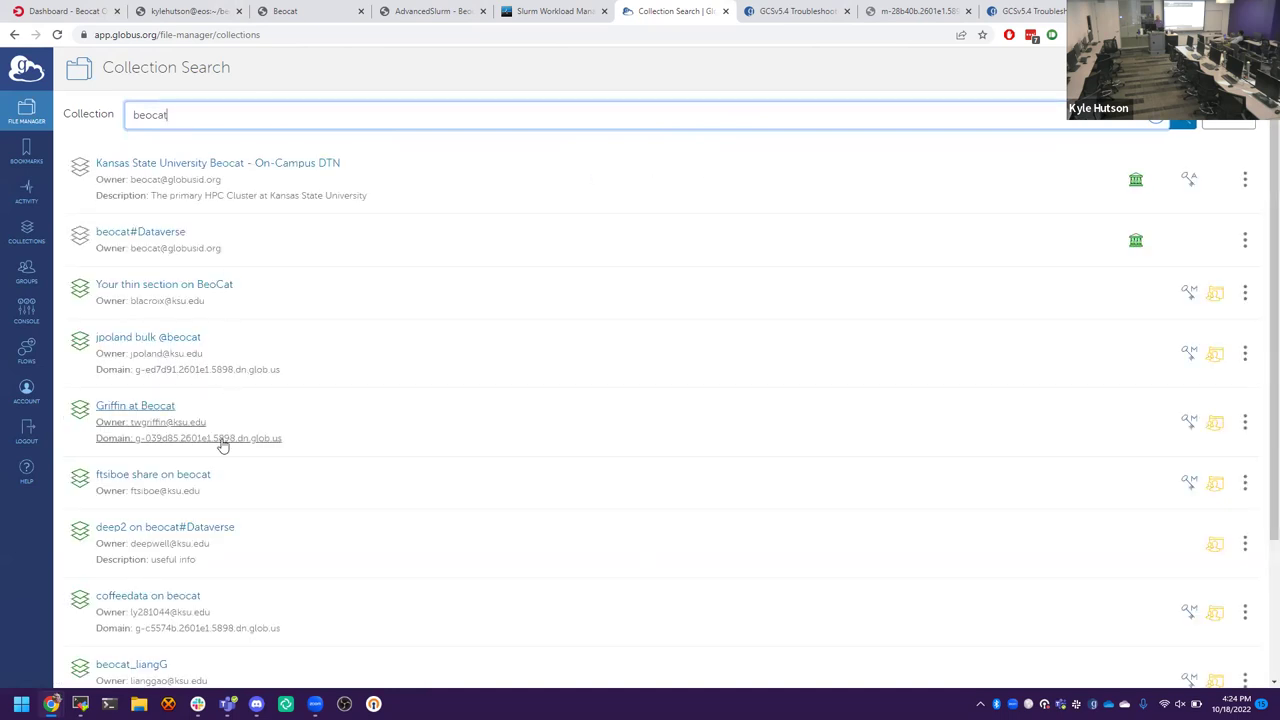
scroll(220, 440, "down", 2)
scroll(223, 446, "down", 1)
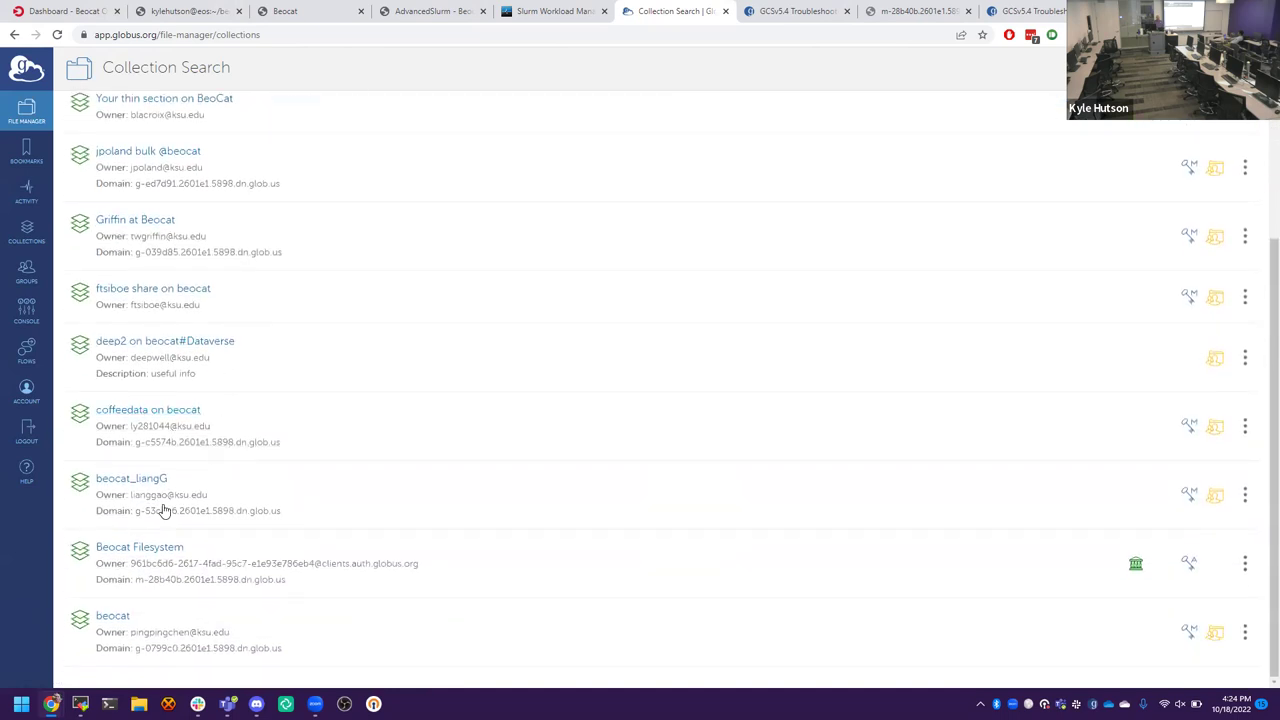
left_click(133, 550)
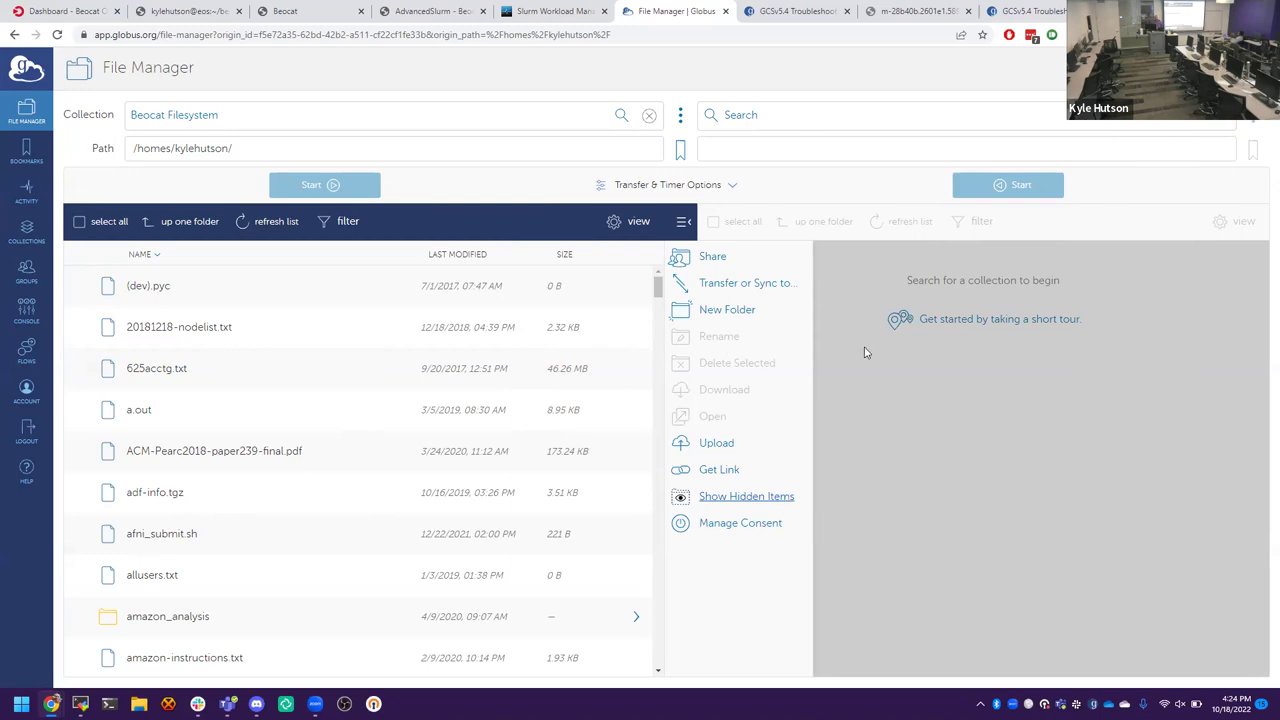
Step: Open the personal Dell laptop from your own collections as the second collection
left_click(762, 118)
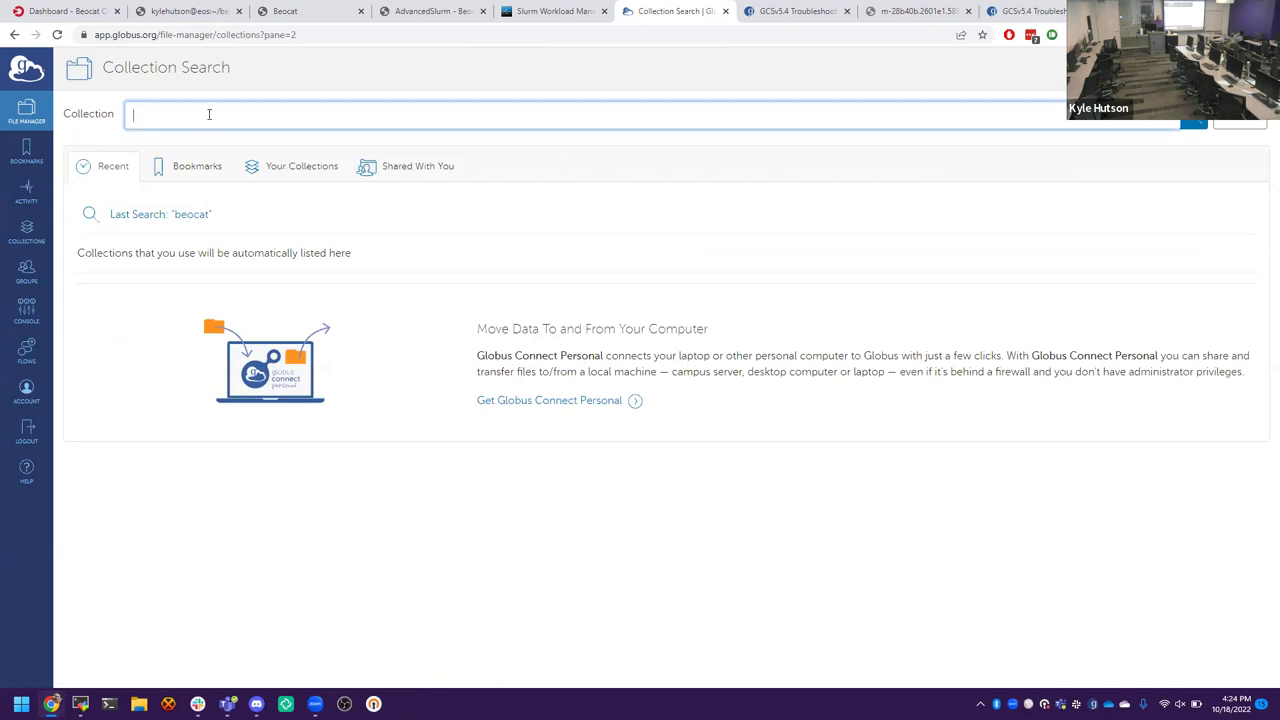
left_click(285, 167)
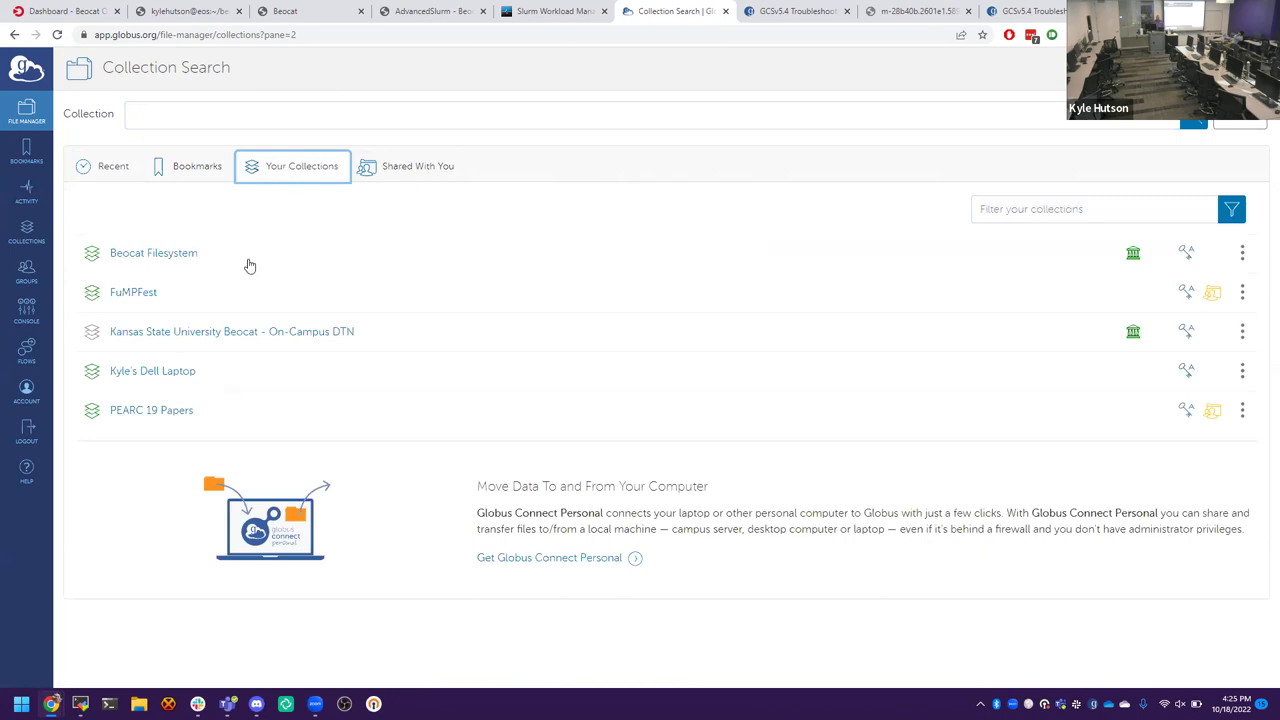
left_click(161, 379)
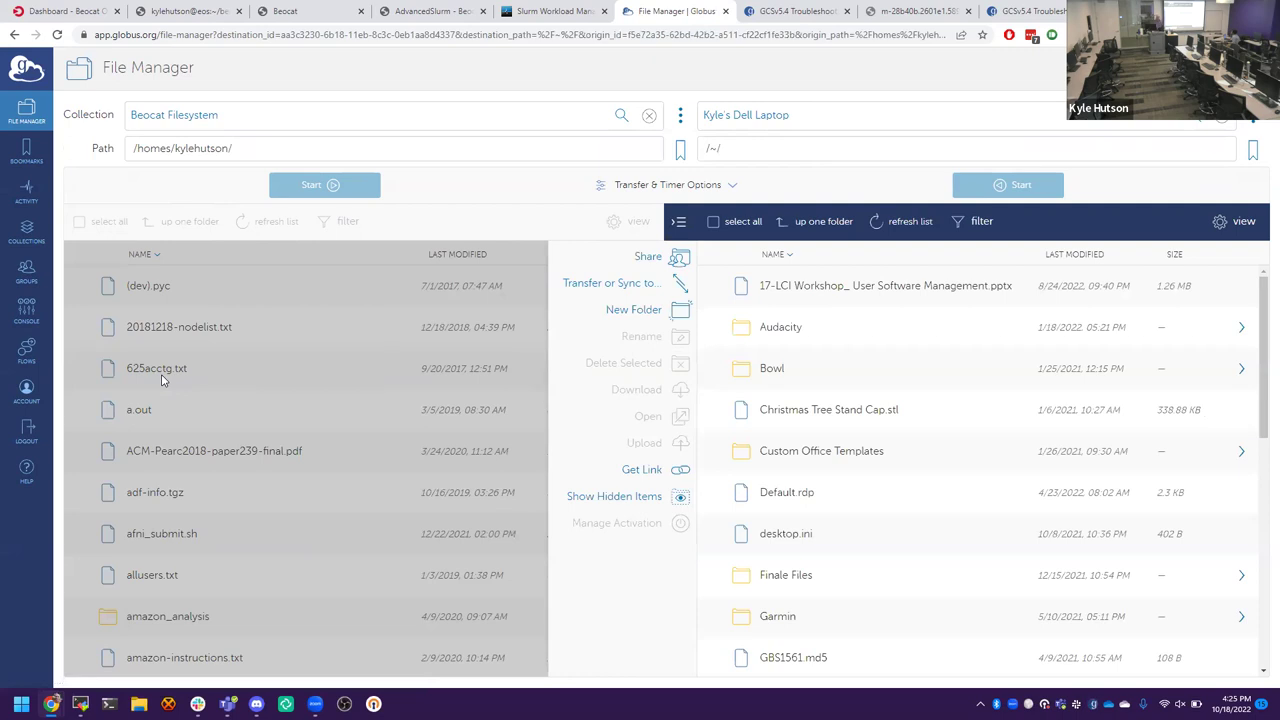
Step: Browse the laptop collection's root path / and return to its home path /~/
left_click_drag(743, 153, 684, 152)
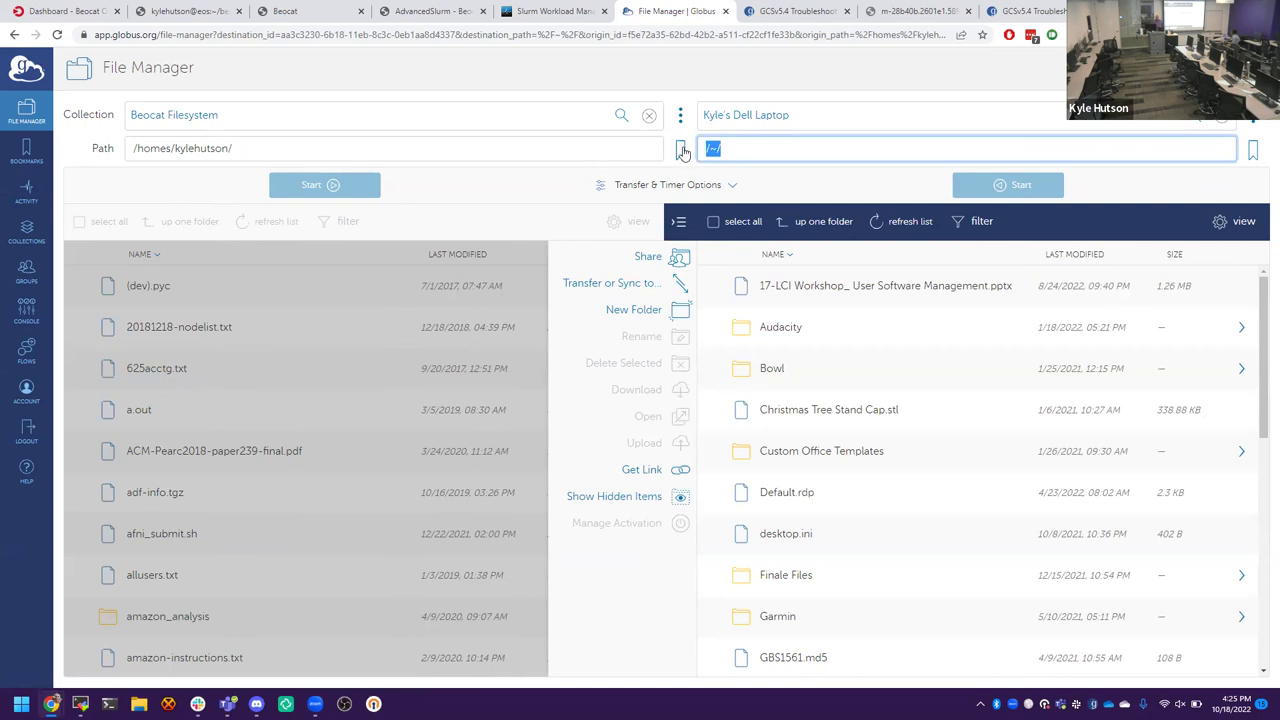
type("/Us")
key("BackSpace")
key("BackSpace")
left_click(813, 221)
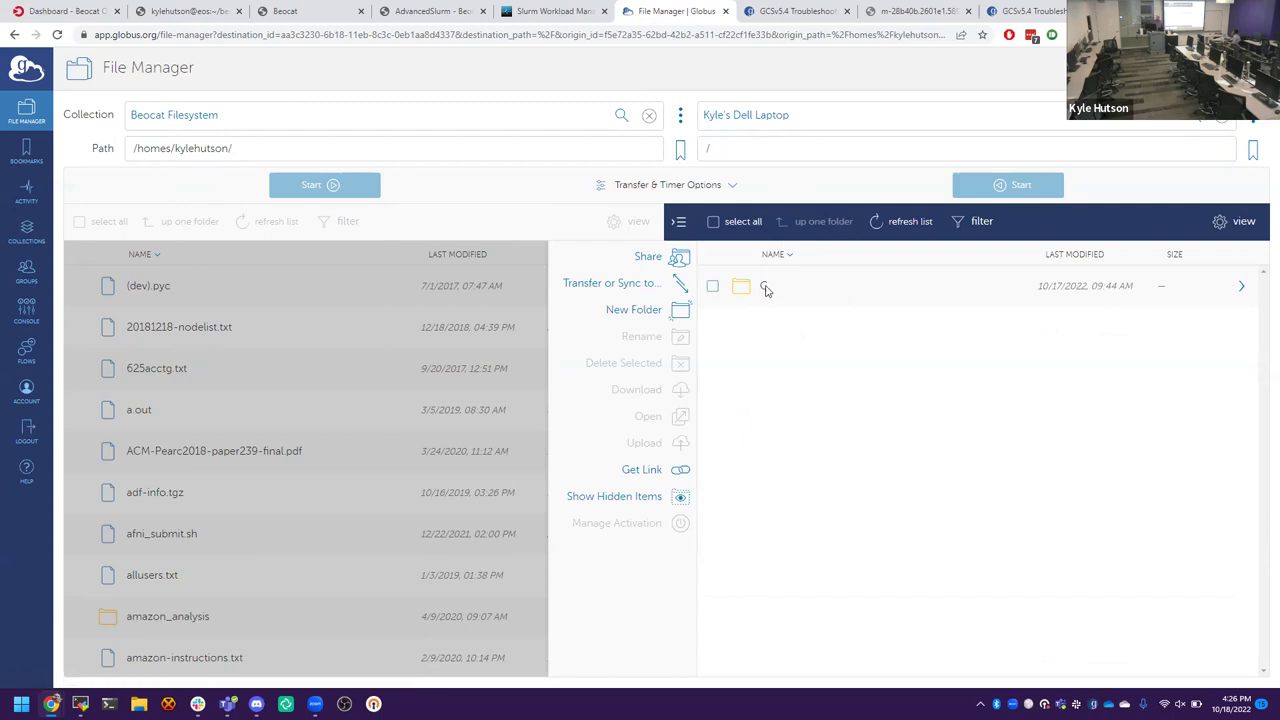
left_click(757, 151)
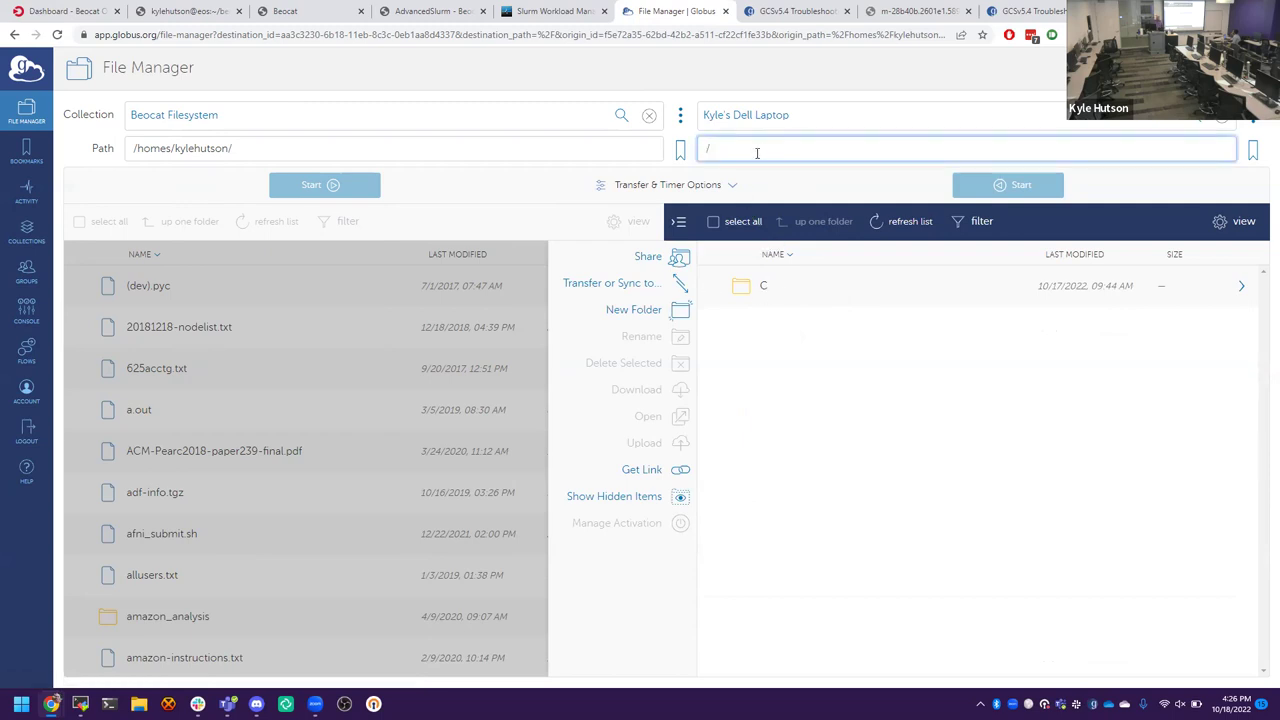
type("~/")
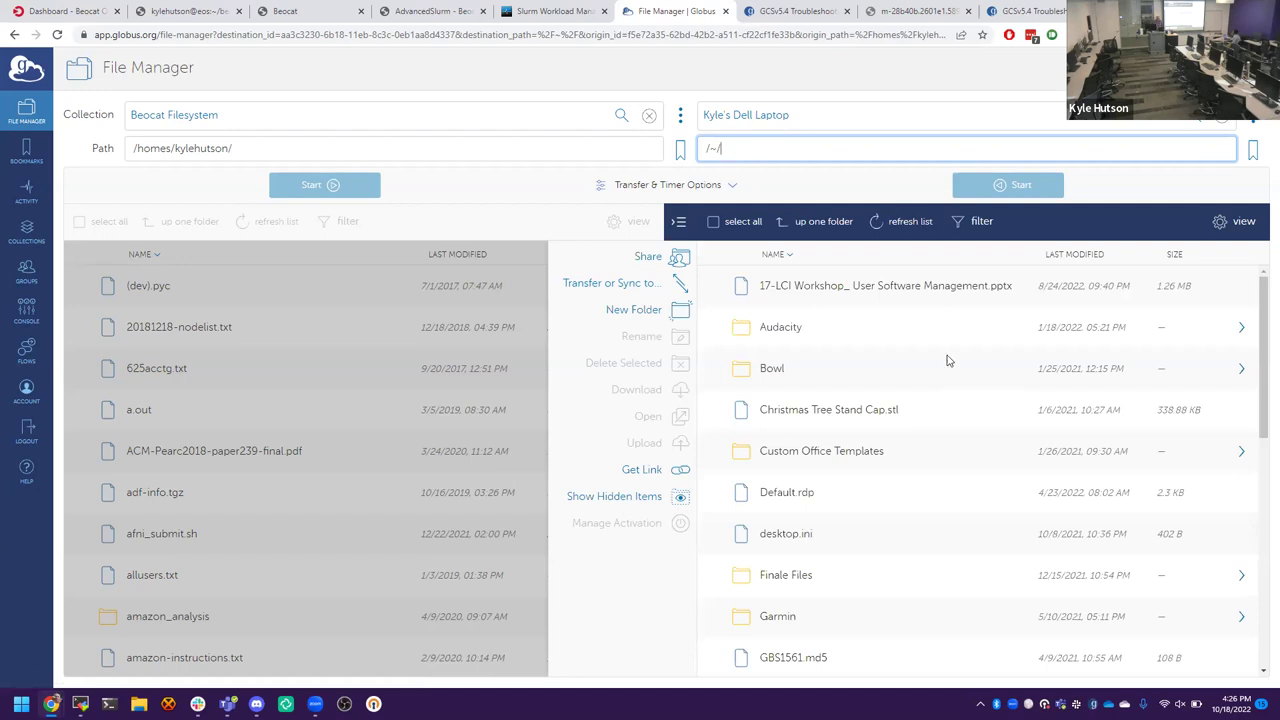
Step: Transfer Christmas Tree Stand Cap.stl from the laptop collection to the home directory on Beocat Filesystem
right_click(878, 412)
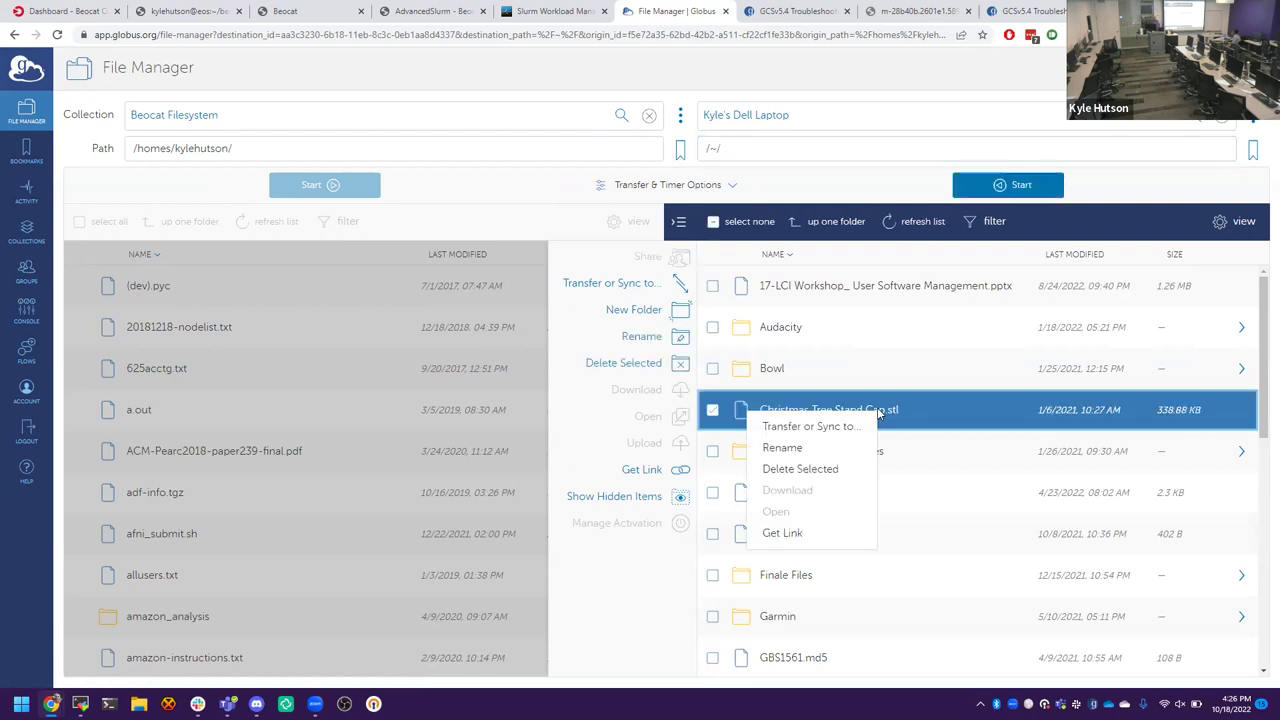
left_click(800, 428)
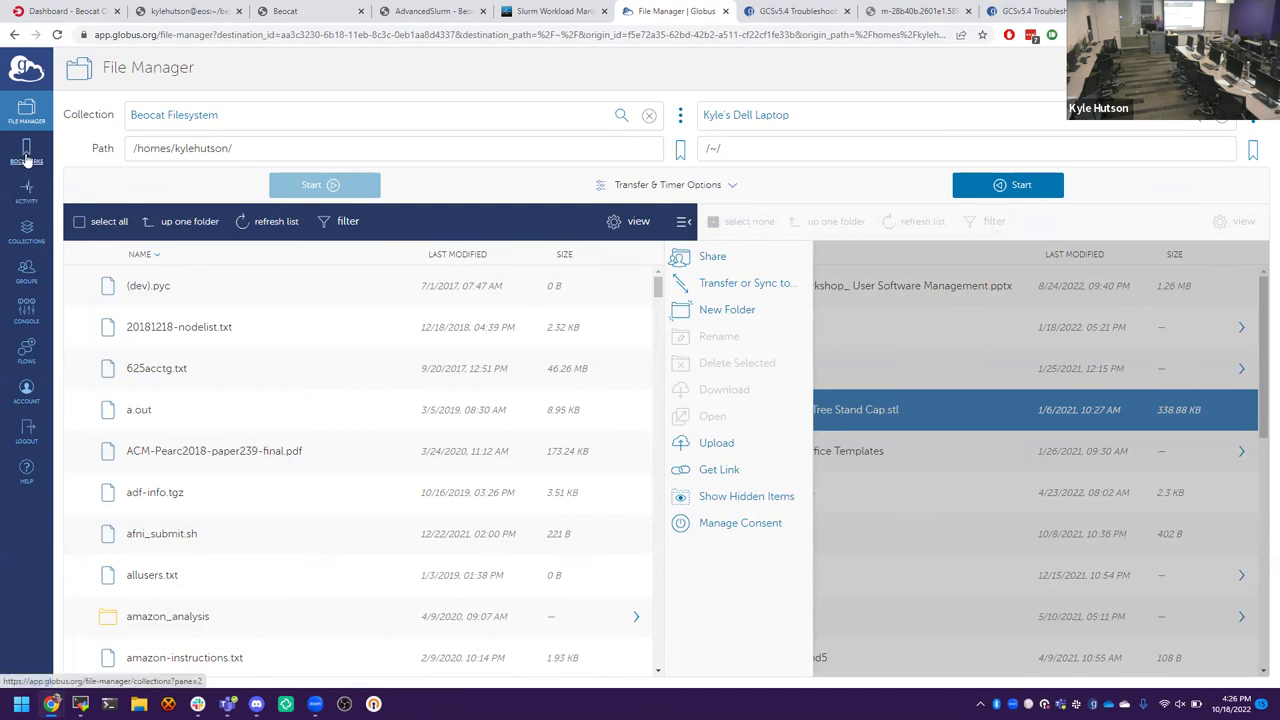
left_click(35, 205)
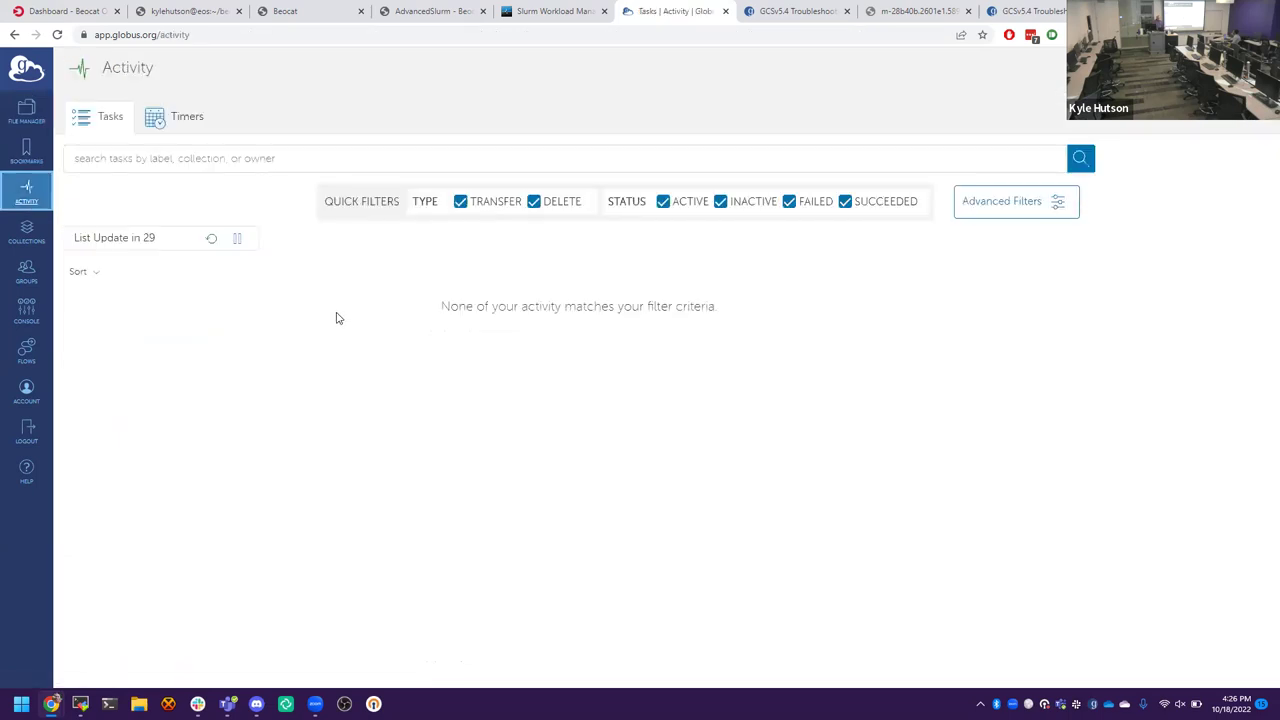
left_click(27, 112)
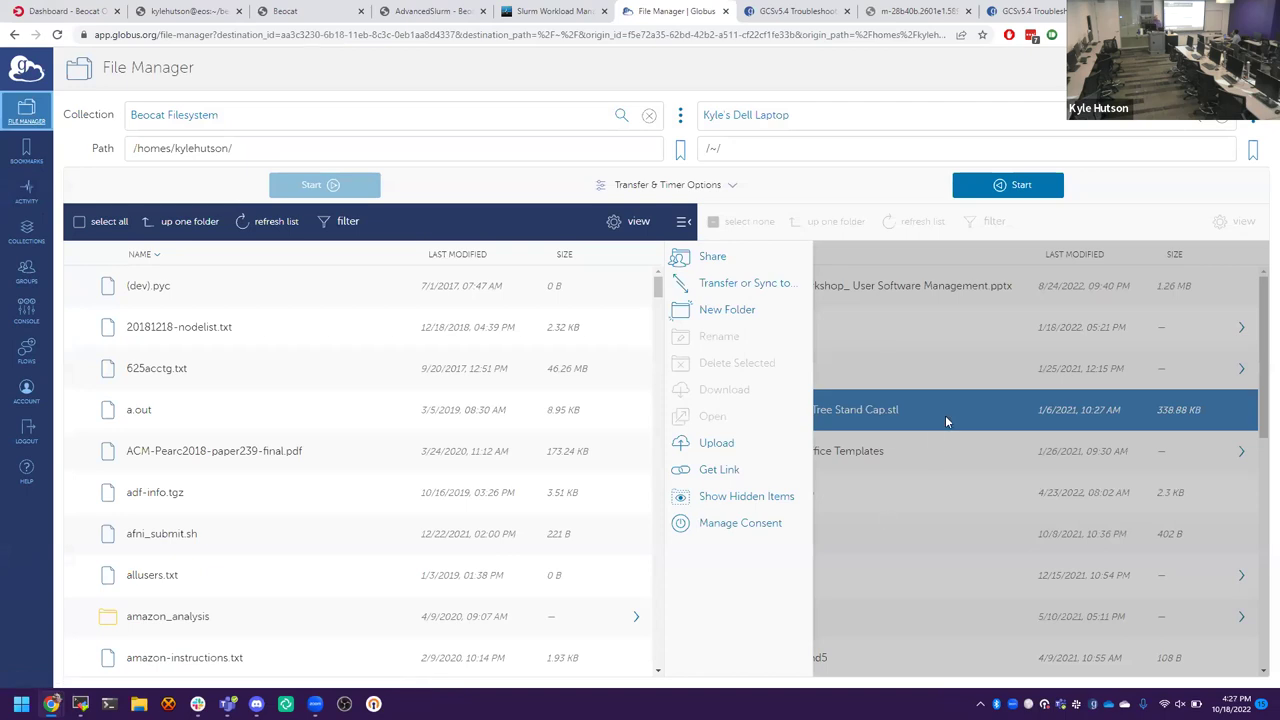
left_click(905, 410)
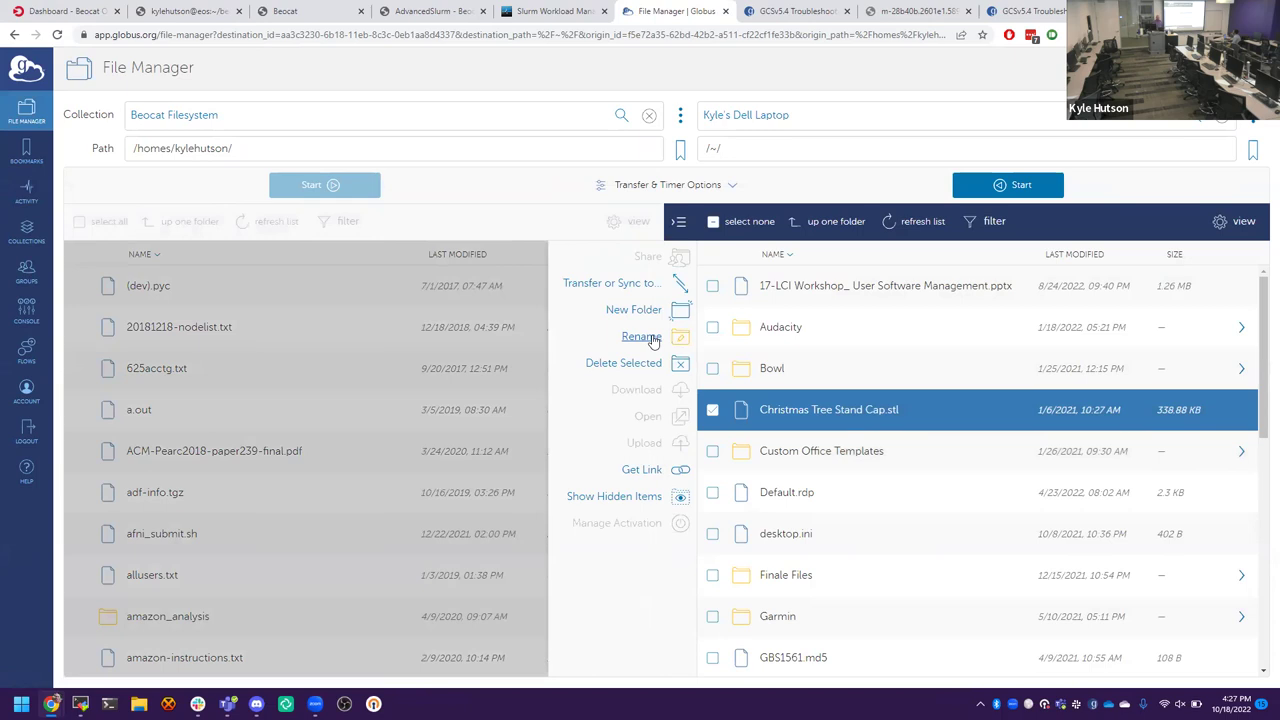
left_click(646, 287)
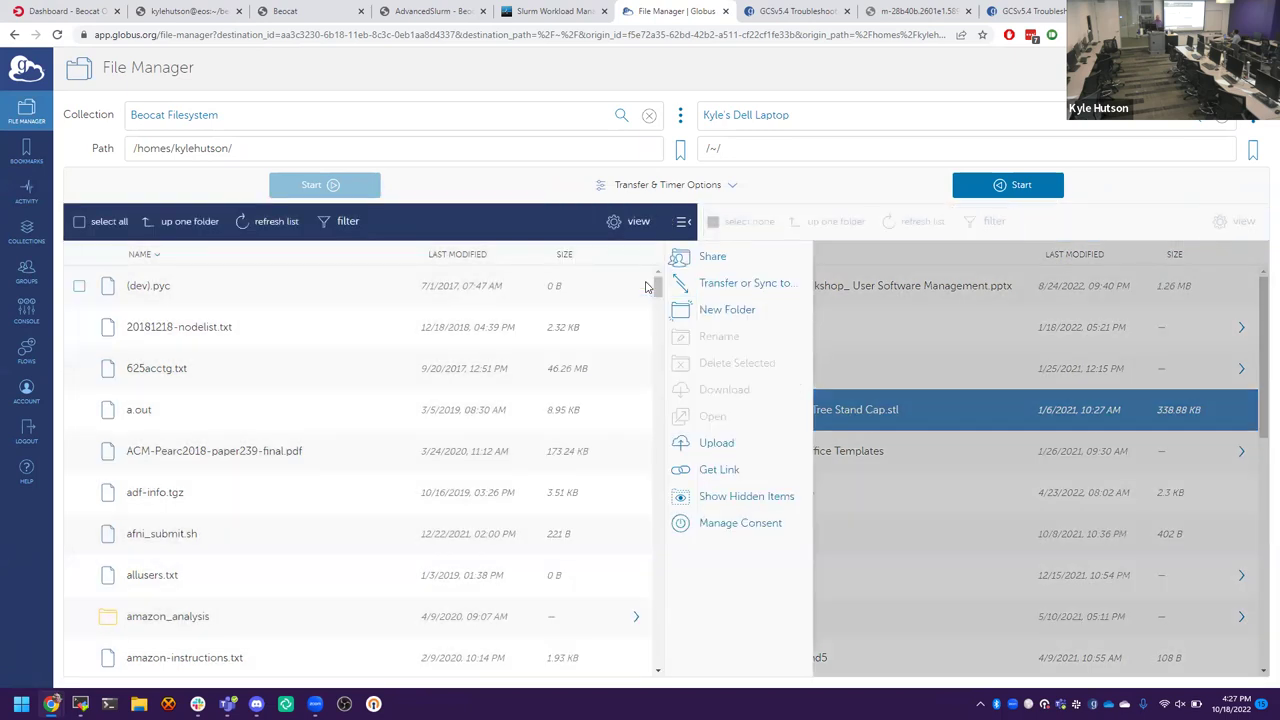
left_click(1017, 186)
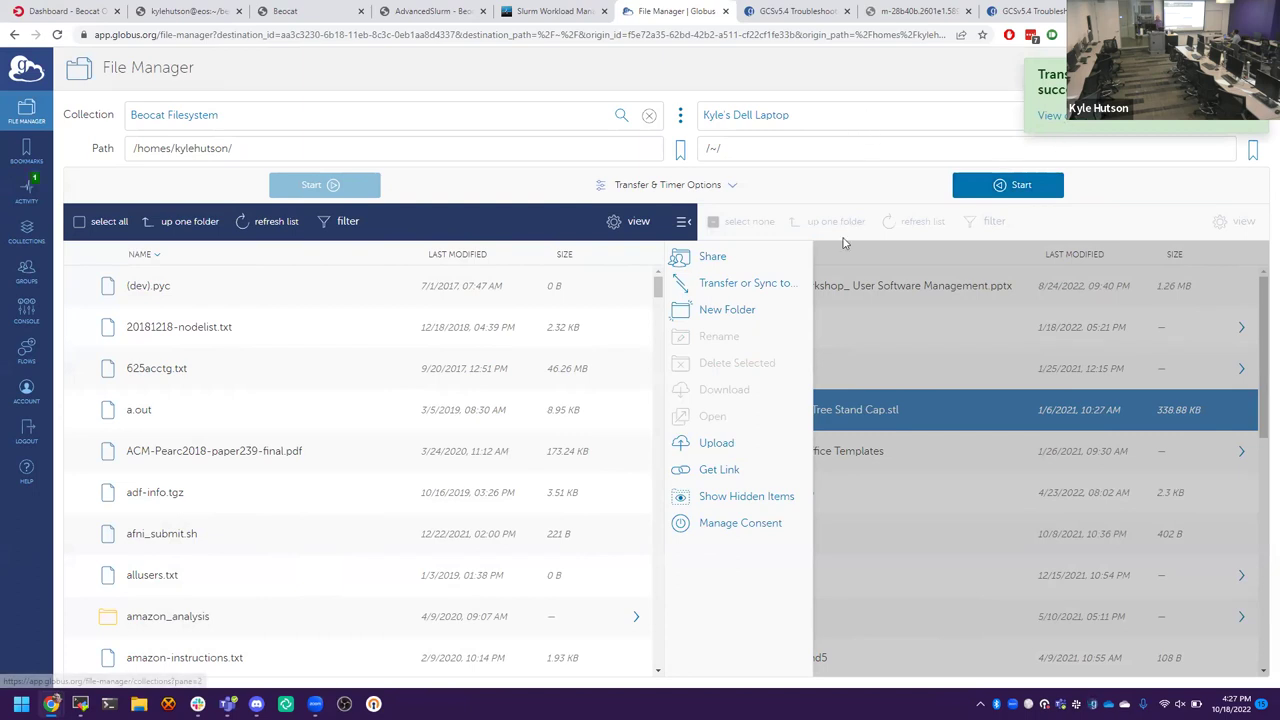
Step: Check the file transfer's status in the activity list and return to the File Manager
left_click(30, 190)
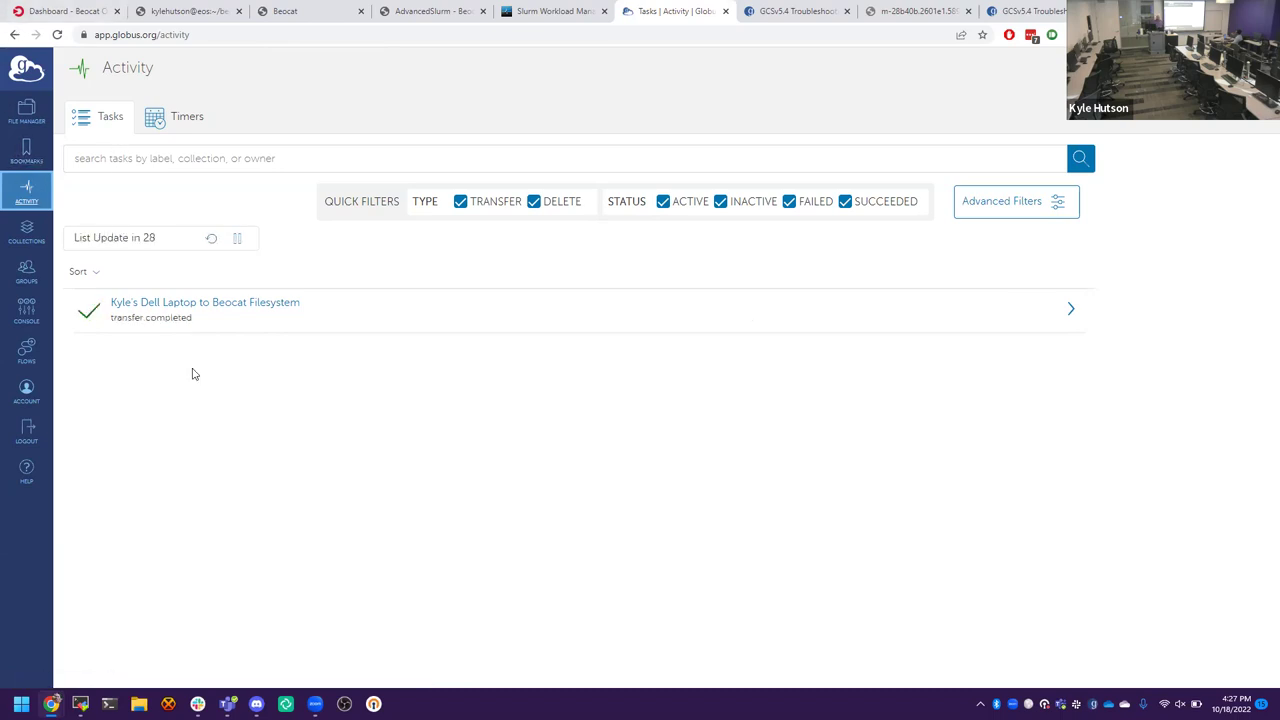
left_click(30, 115)
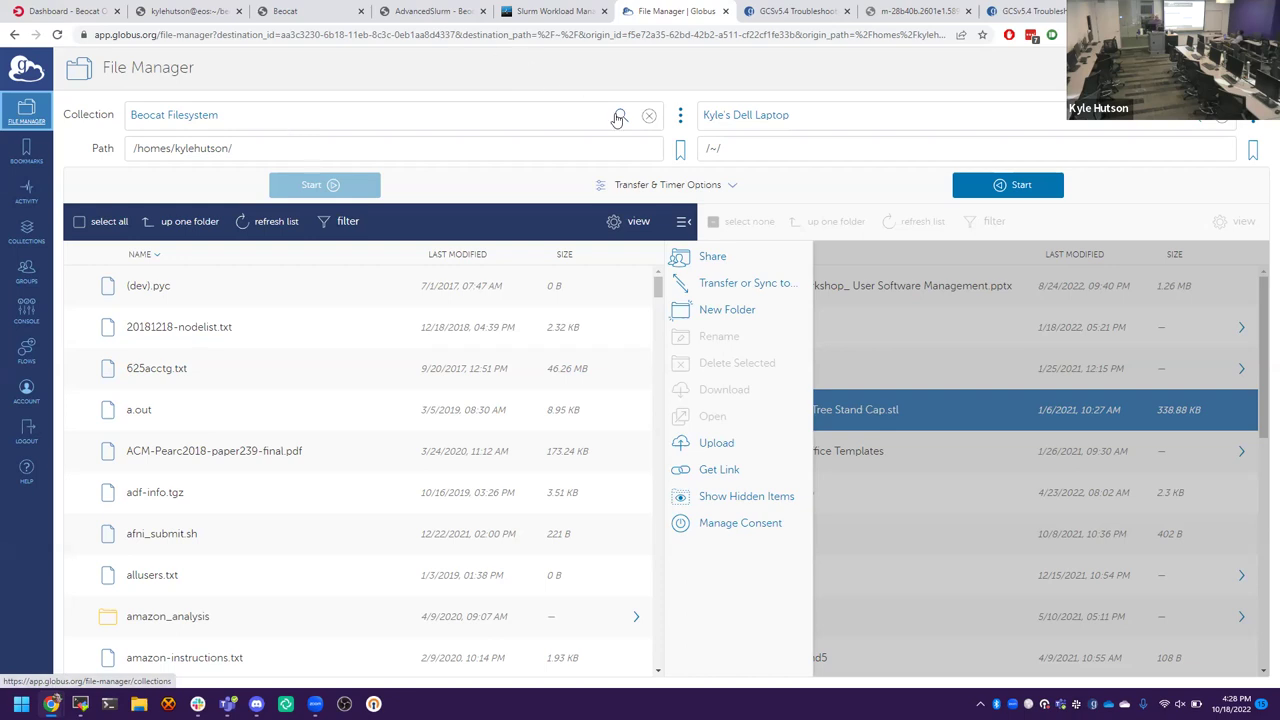
left_click(800, 120)
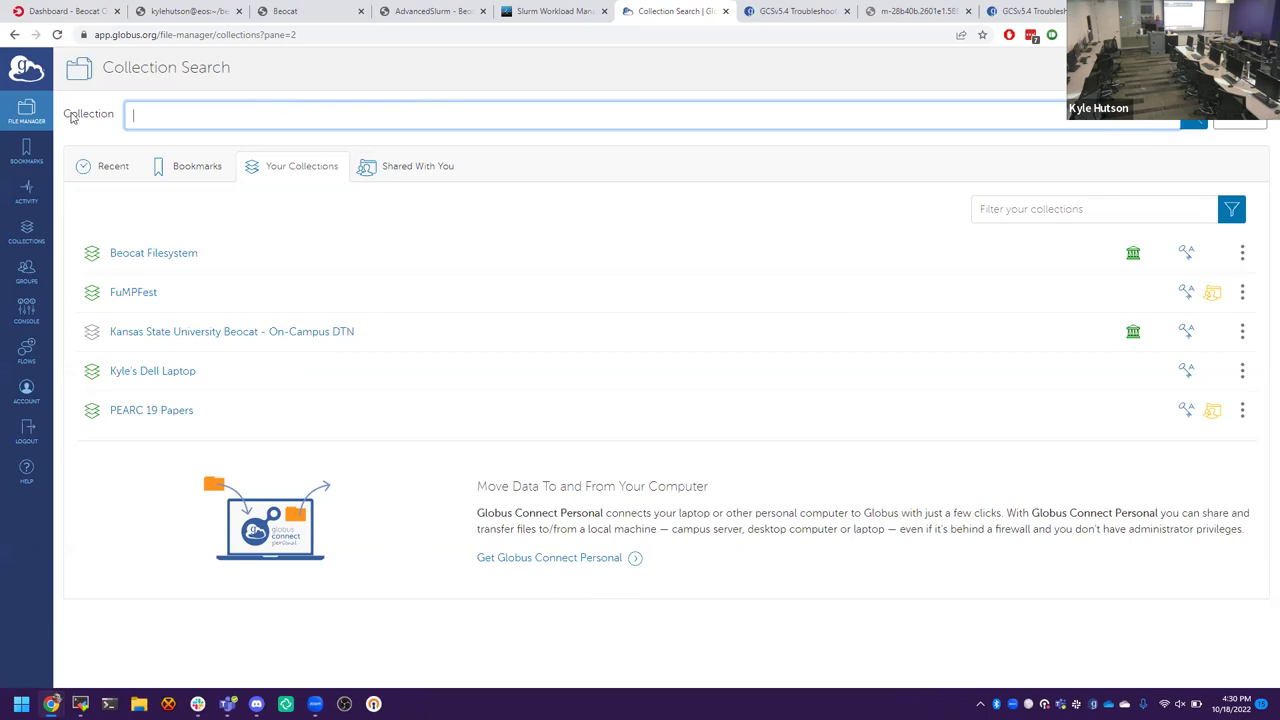
left_click(26, 112)
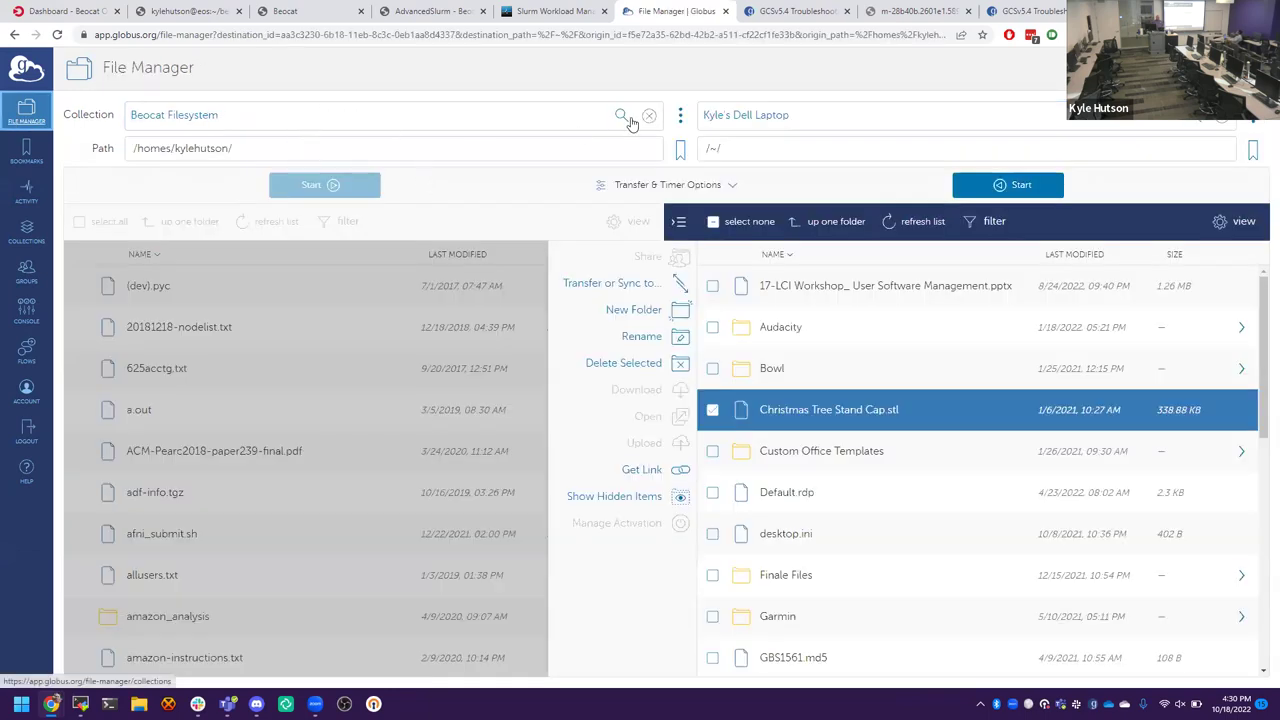
Step: Search for "beoshock", open Beoshock Filesystem in place of the laptop collection, and browse its home directory
left_click(800, 121)
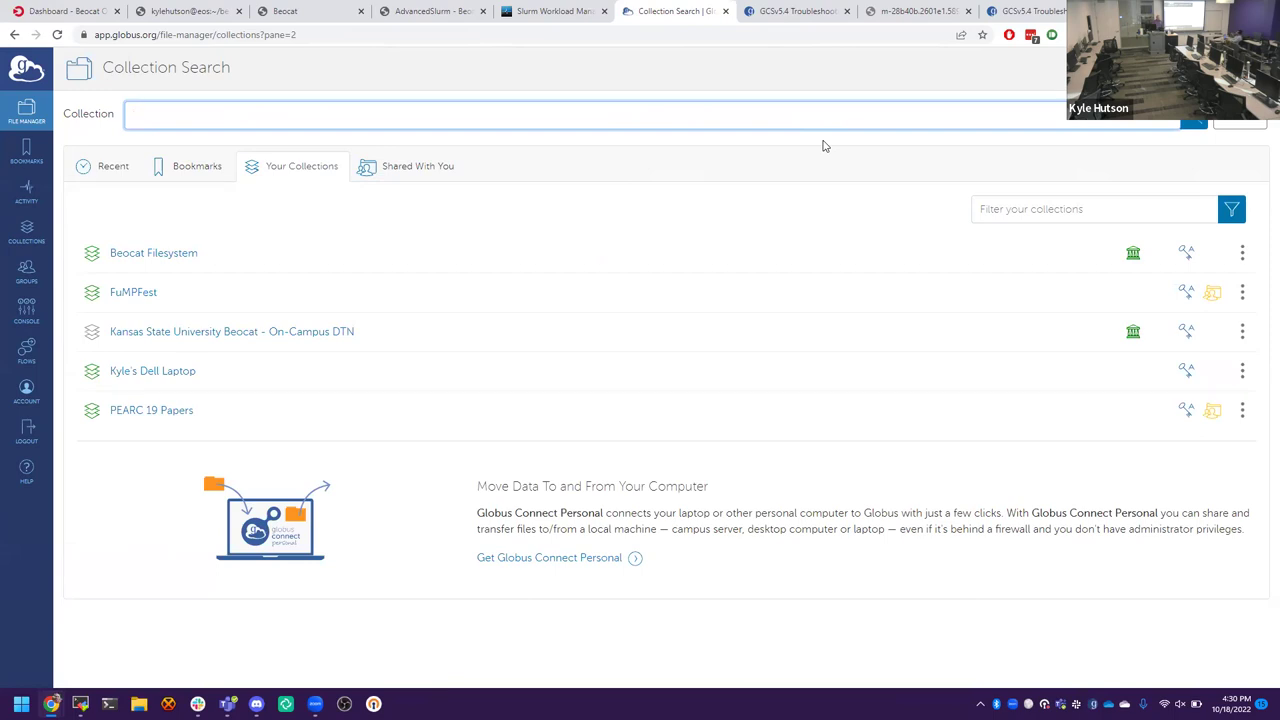
type("beoshock")
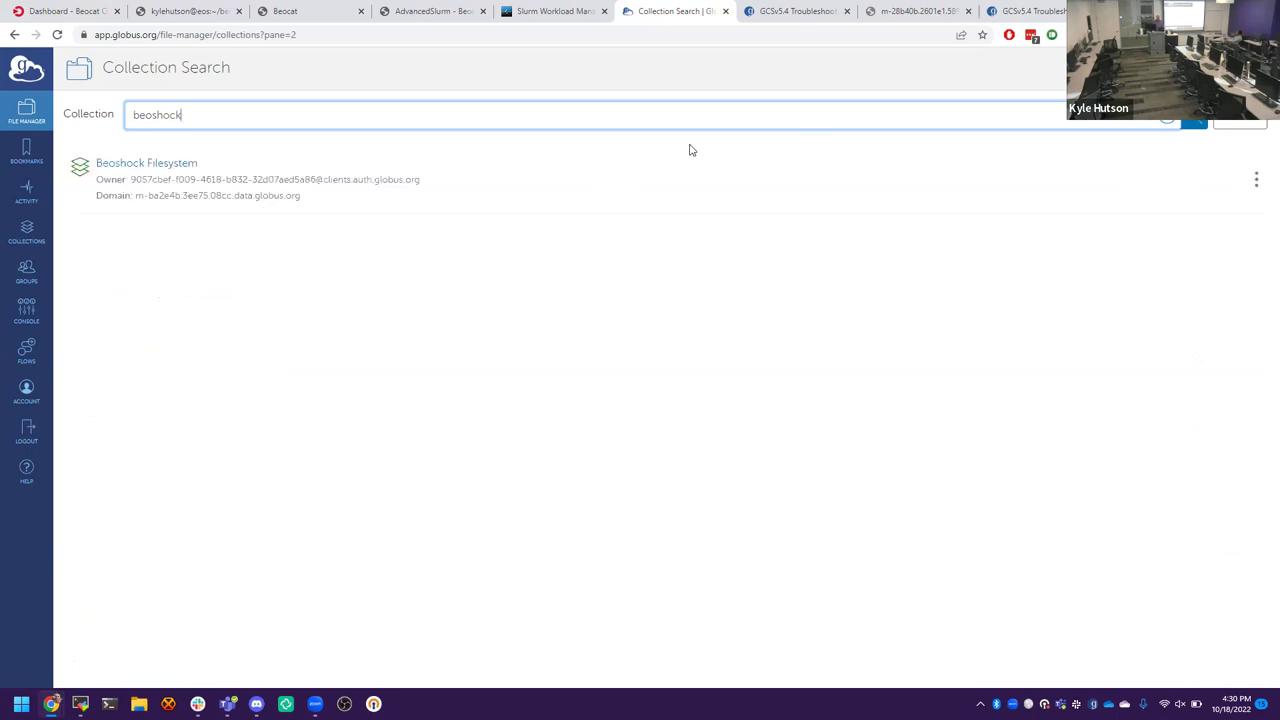
left_click(146, 164)
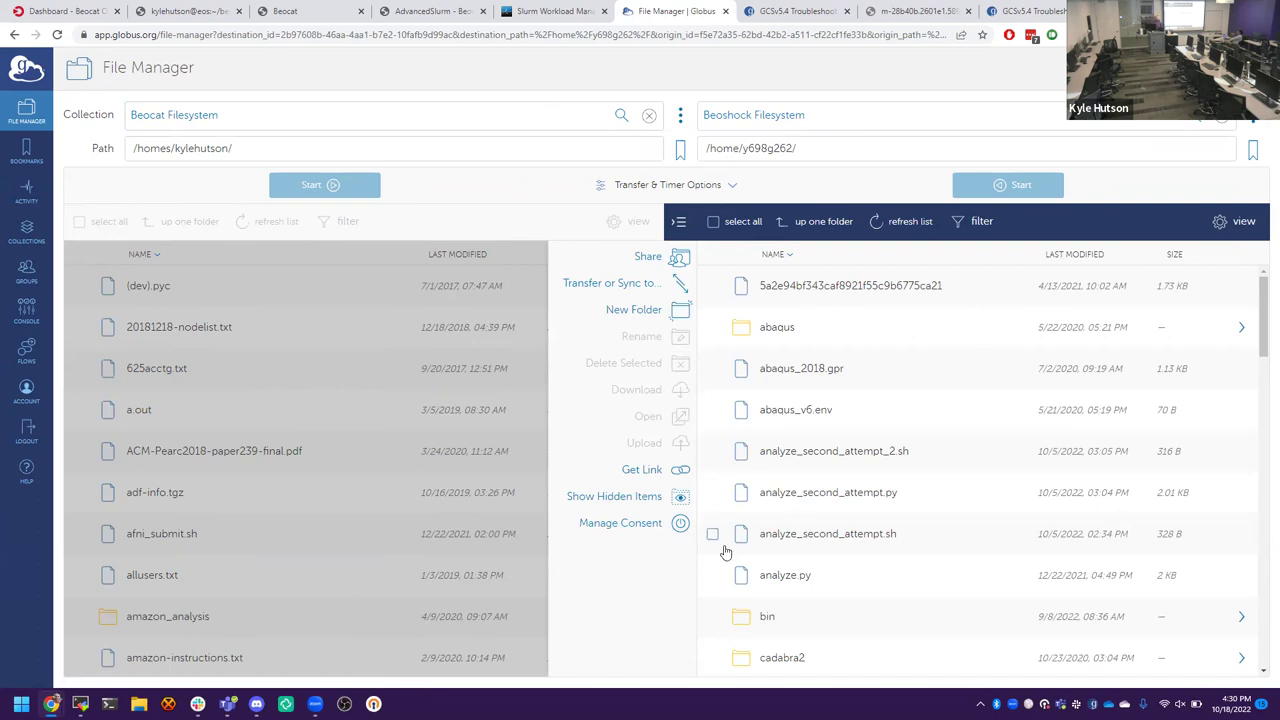
scroll(857, 521, "down", 4)
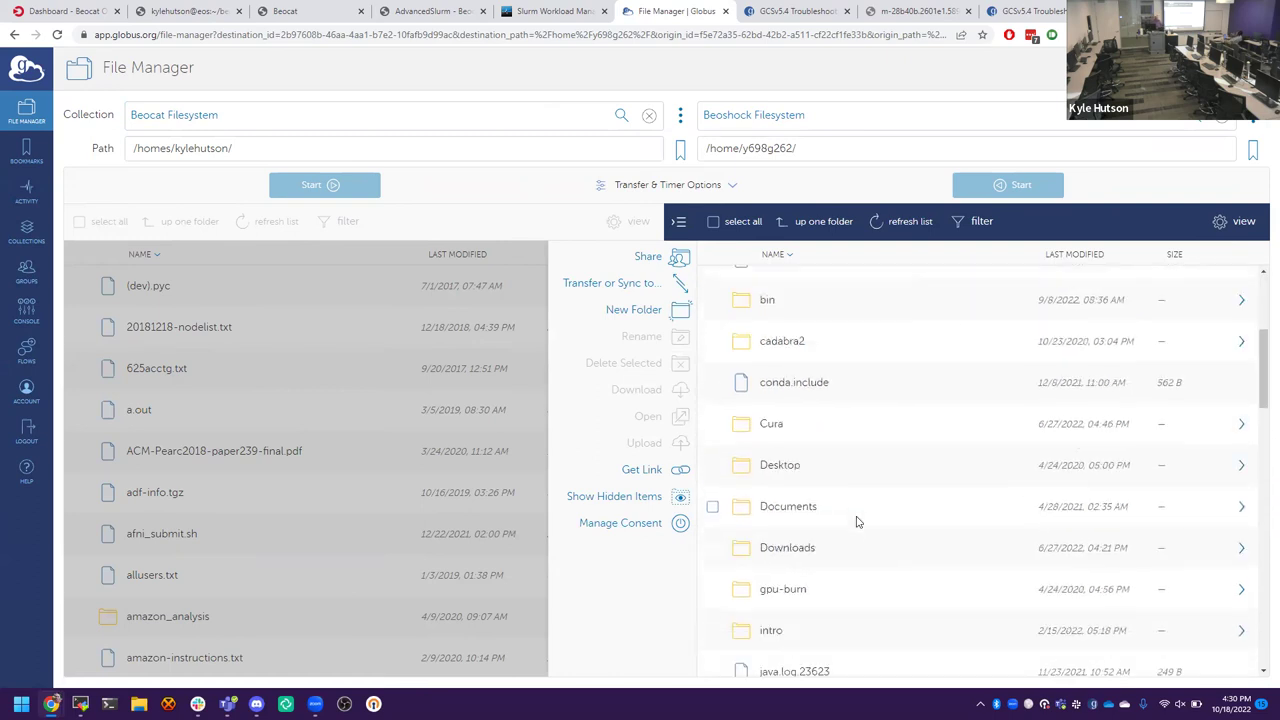